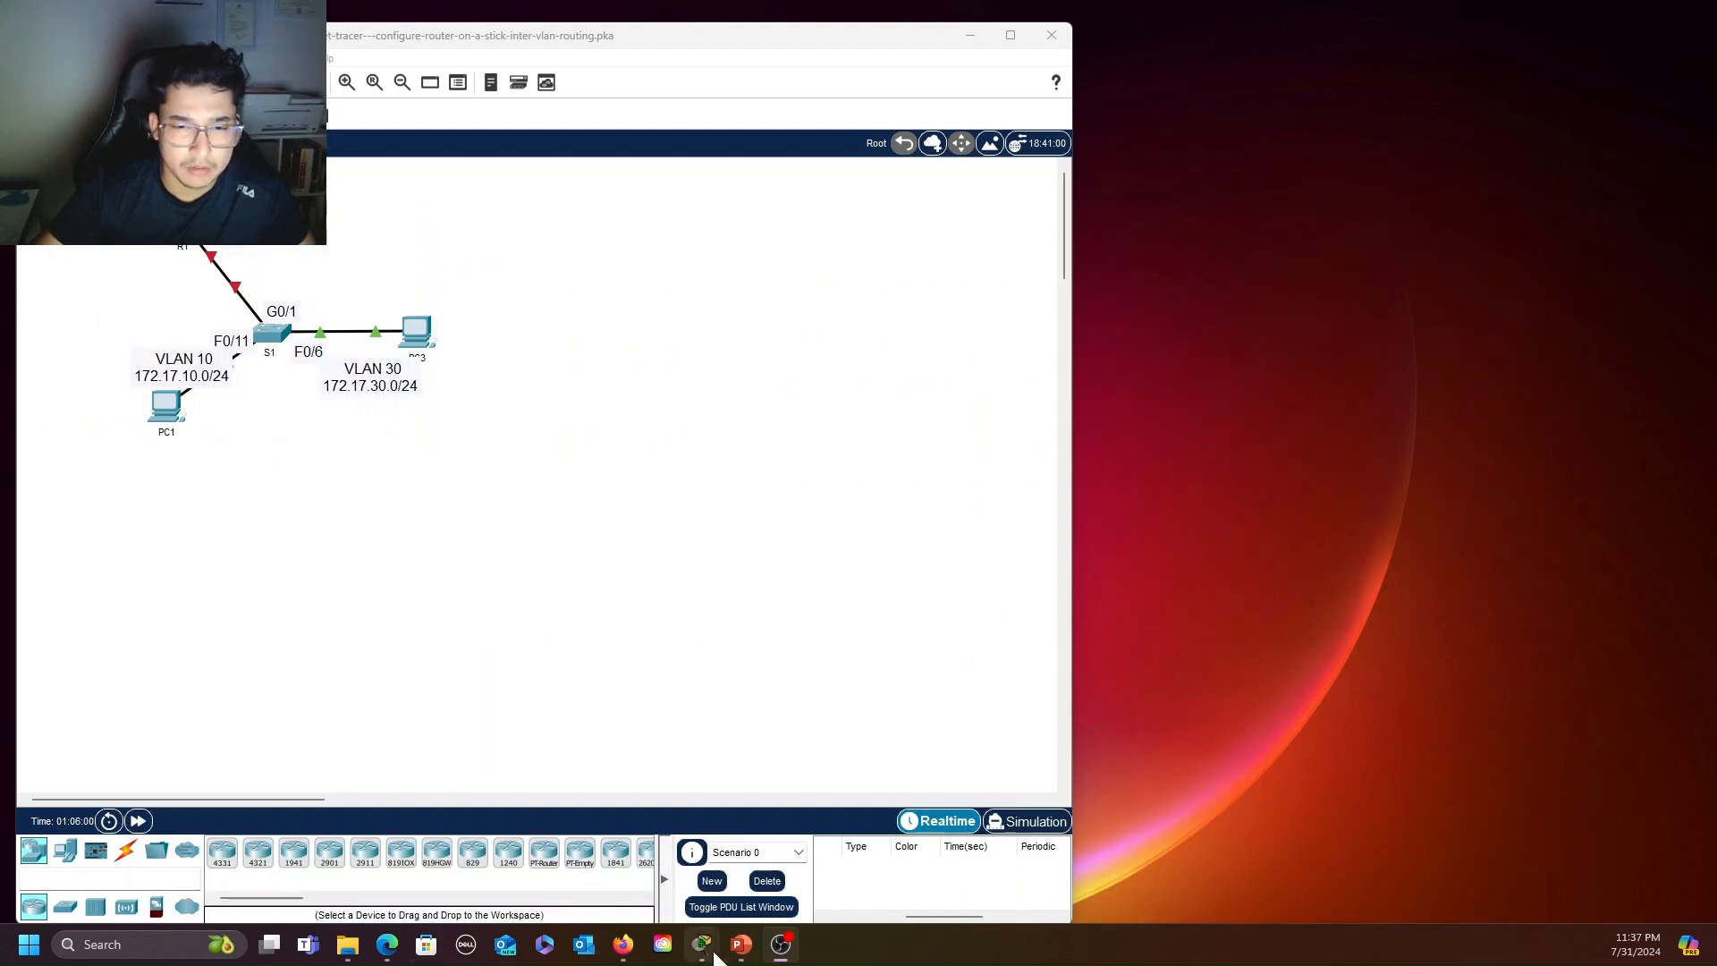
# Bring up the PT Activity instructions and read the Part 1 tasks for adding VLANs to the switch
pyautogui.moveTo(702, 944)
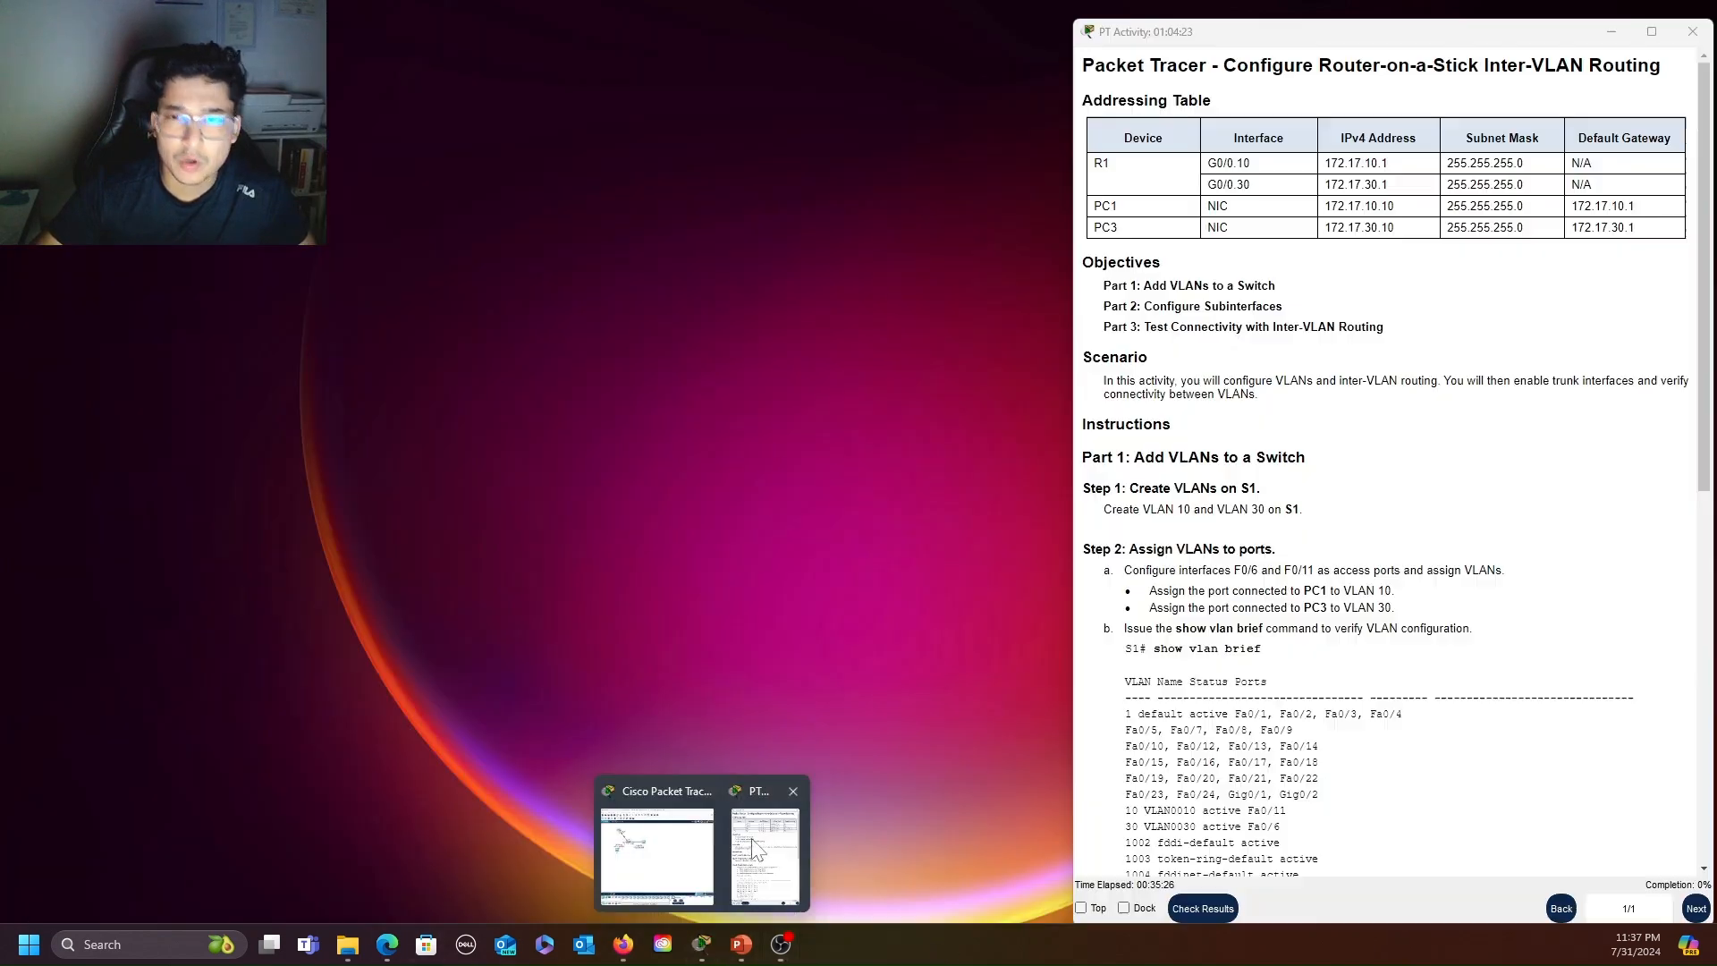
pyautogui.click(755, 849)
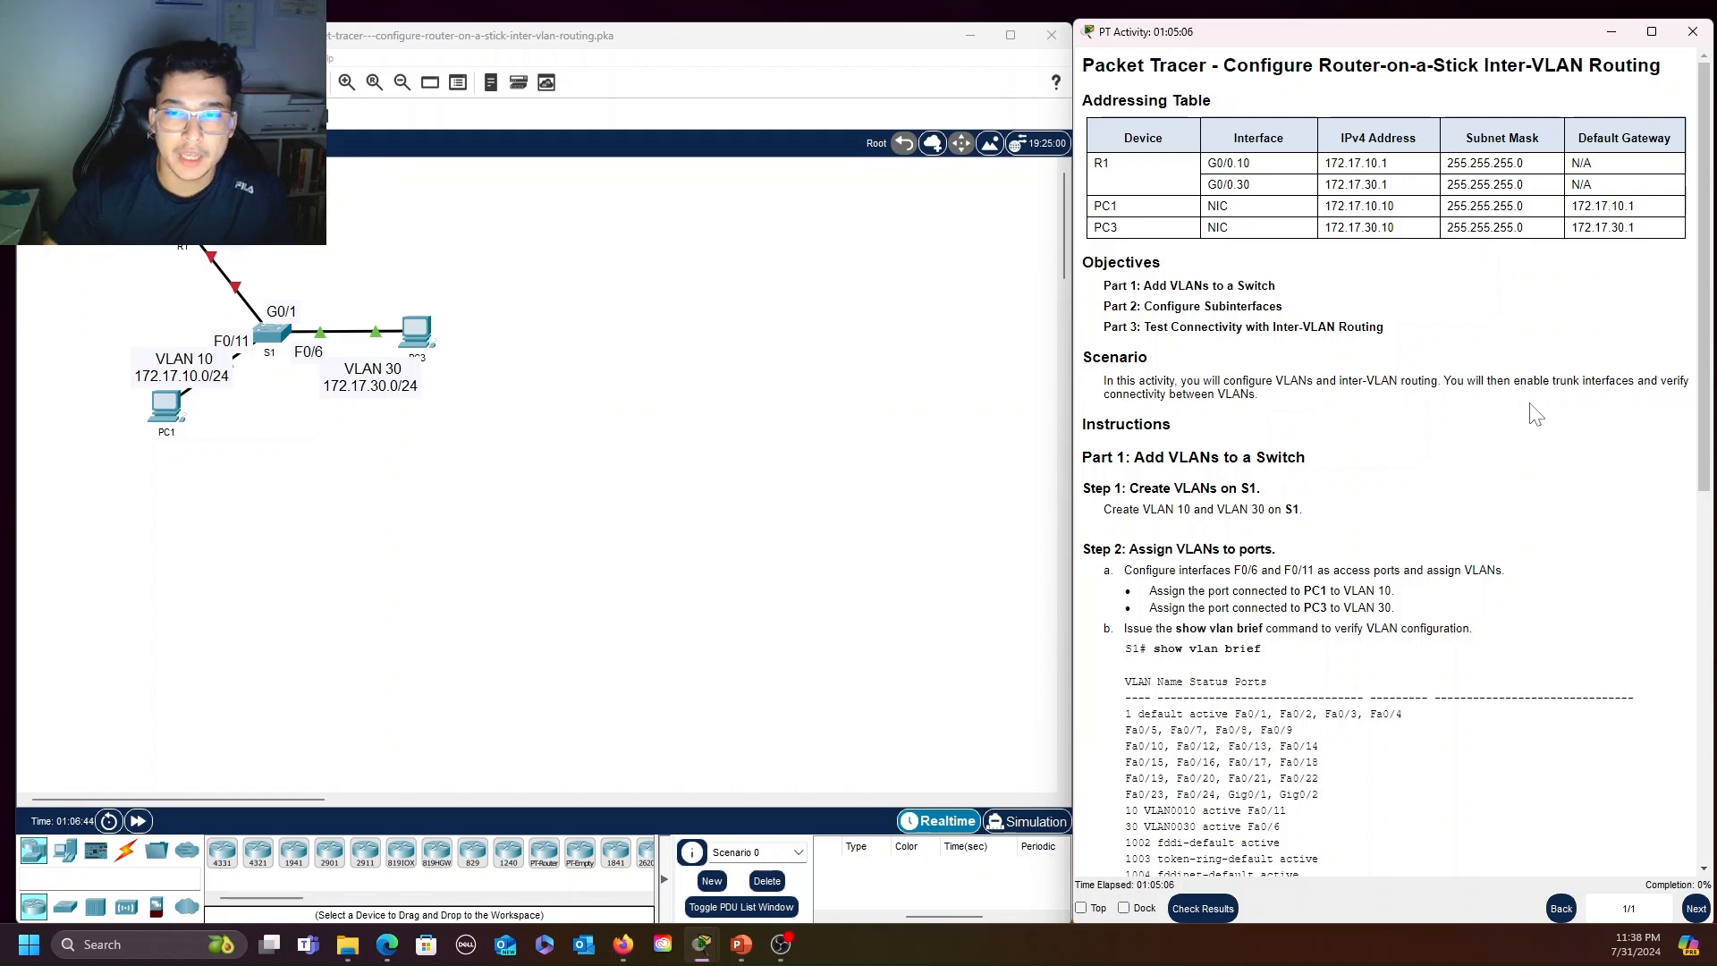
pyautogui.scroll(-1, 1395, 461)
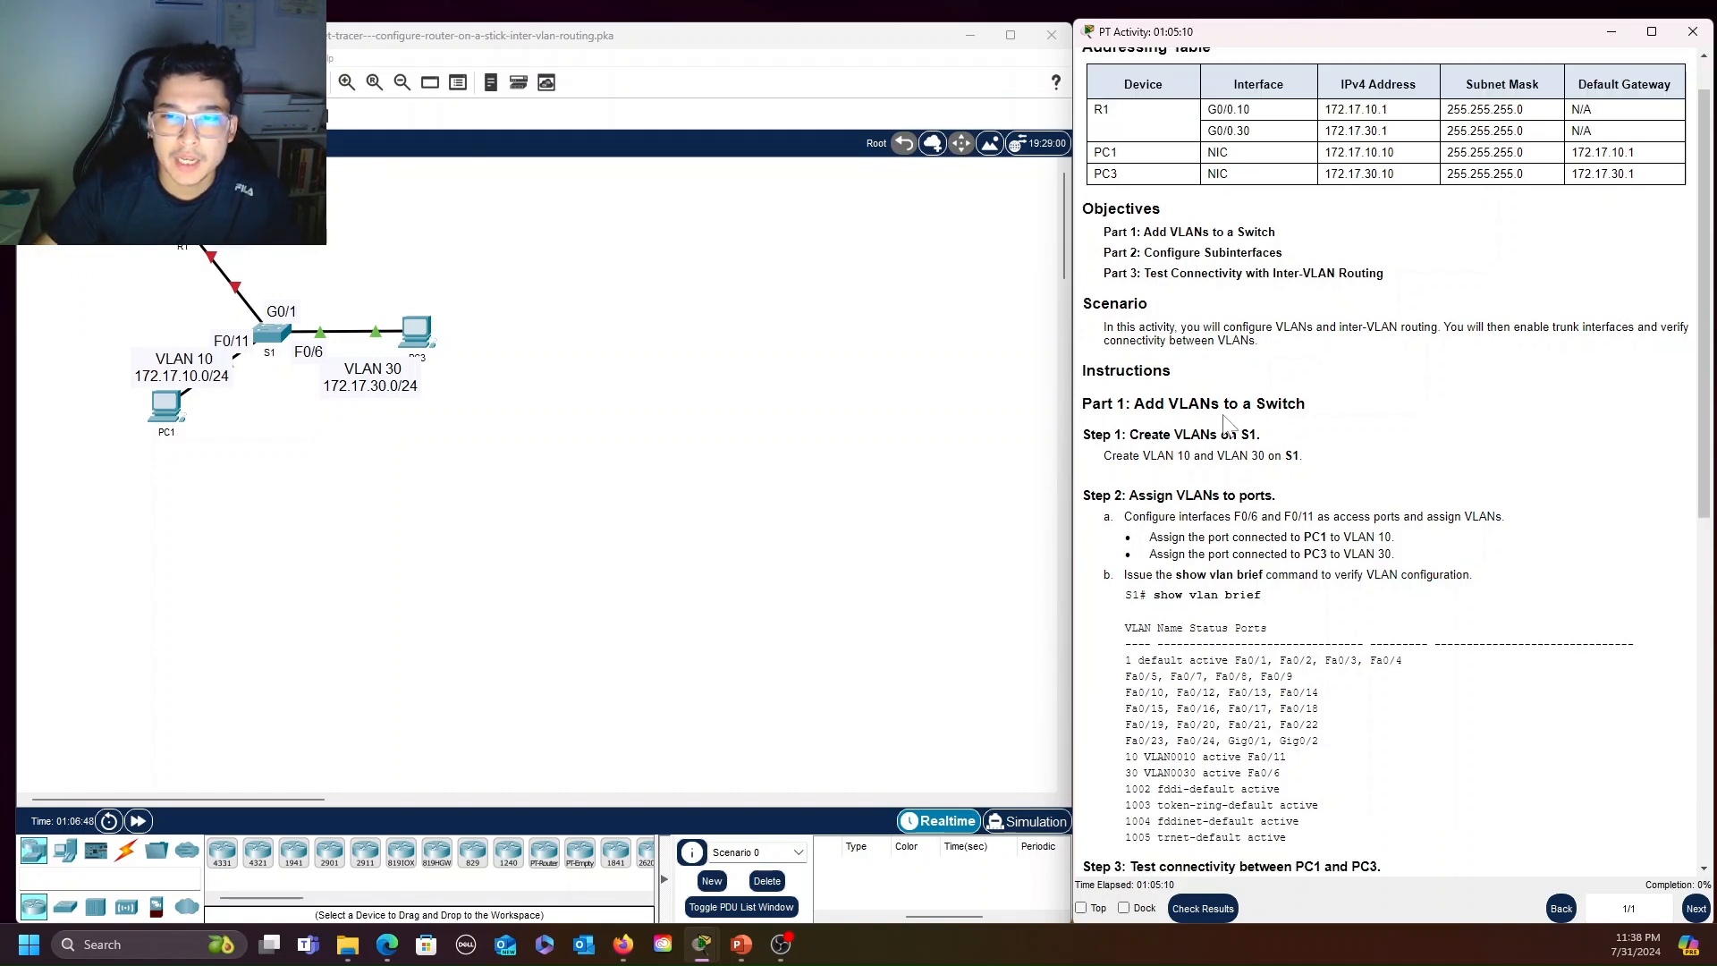
pyautogui.scroll(-1, 1395, 410)
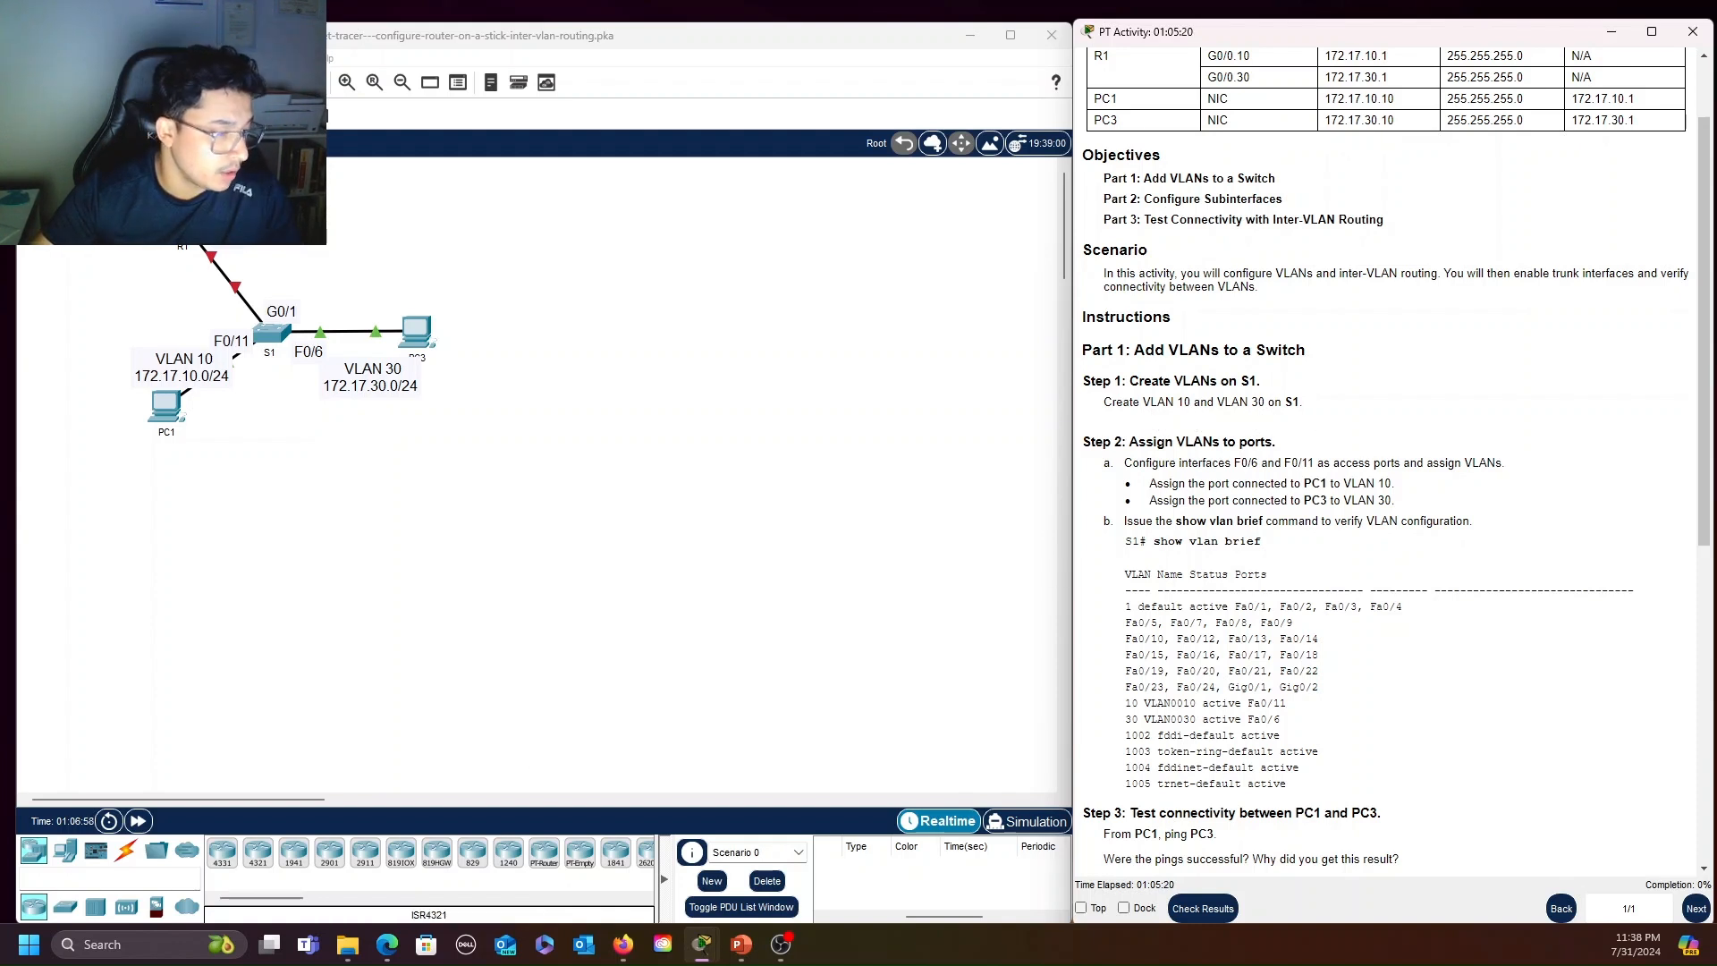
pyautogui.hotkey('alt', 'Tab')
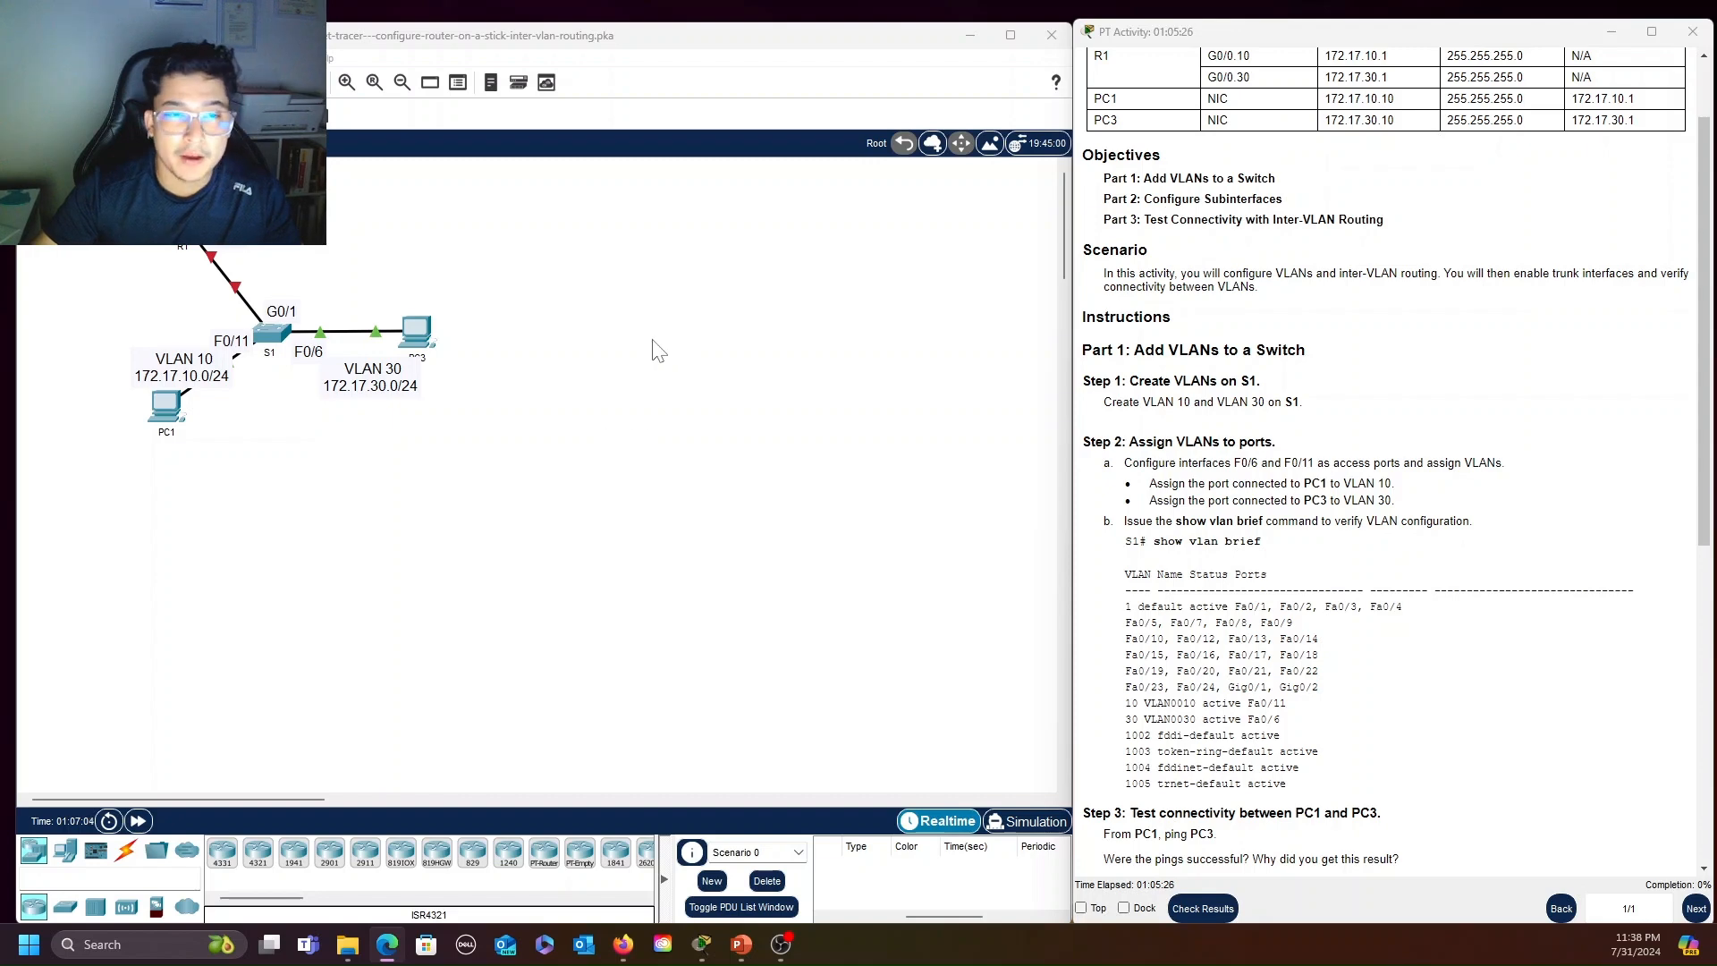
# Open the command line of switch S1 and enter global configuration mode with enable and config term
pyautogui.click(276, 328)
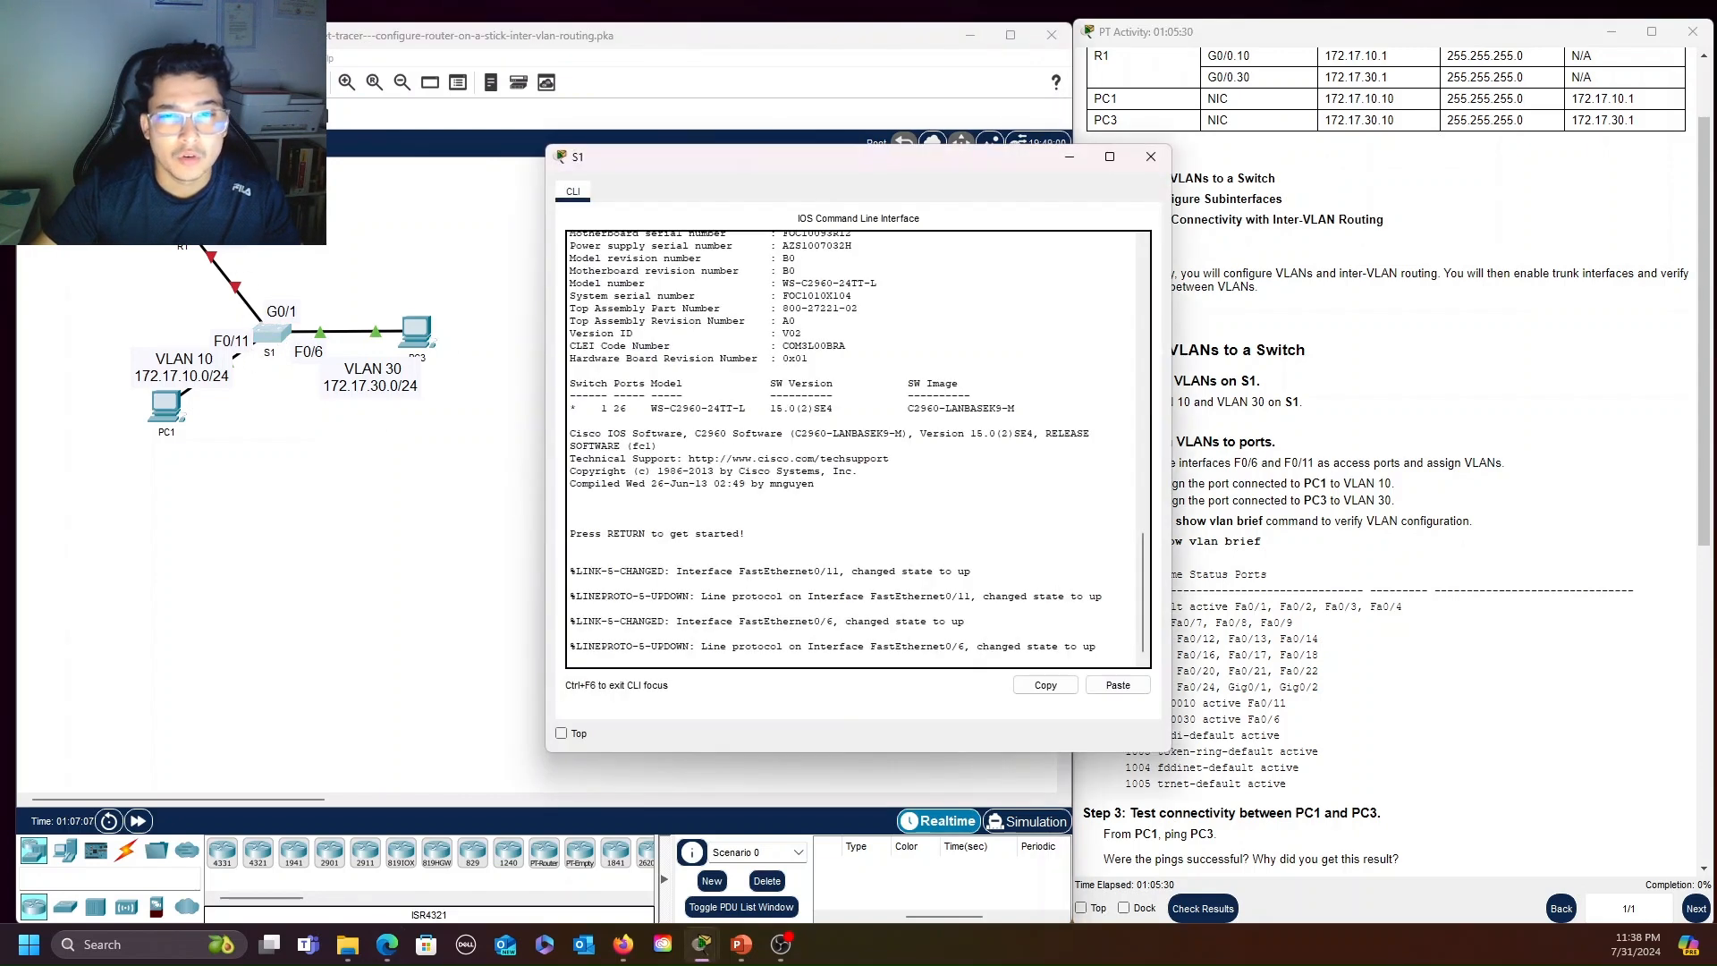
pyautogui.moveTo(903, 159); pyautogui.dragTo(696, 129)
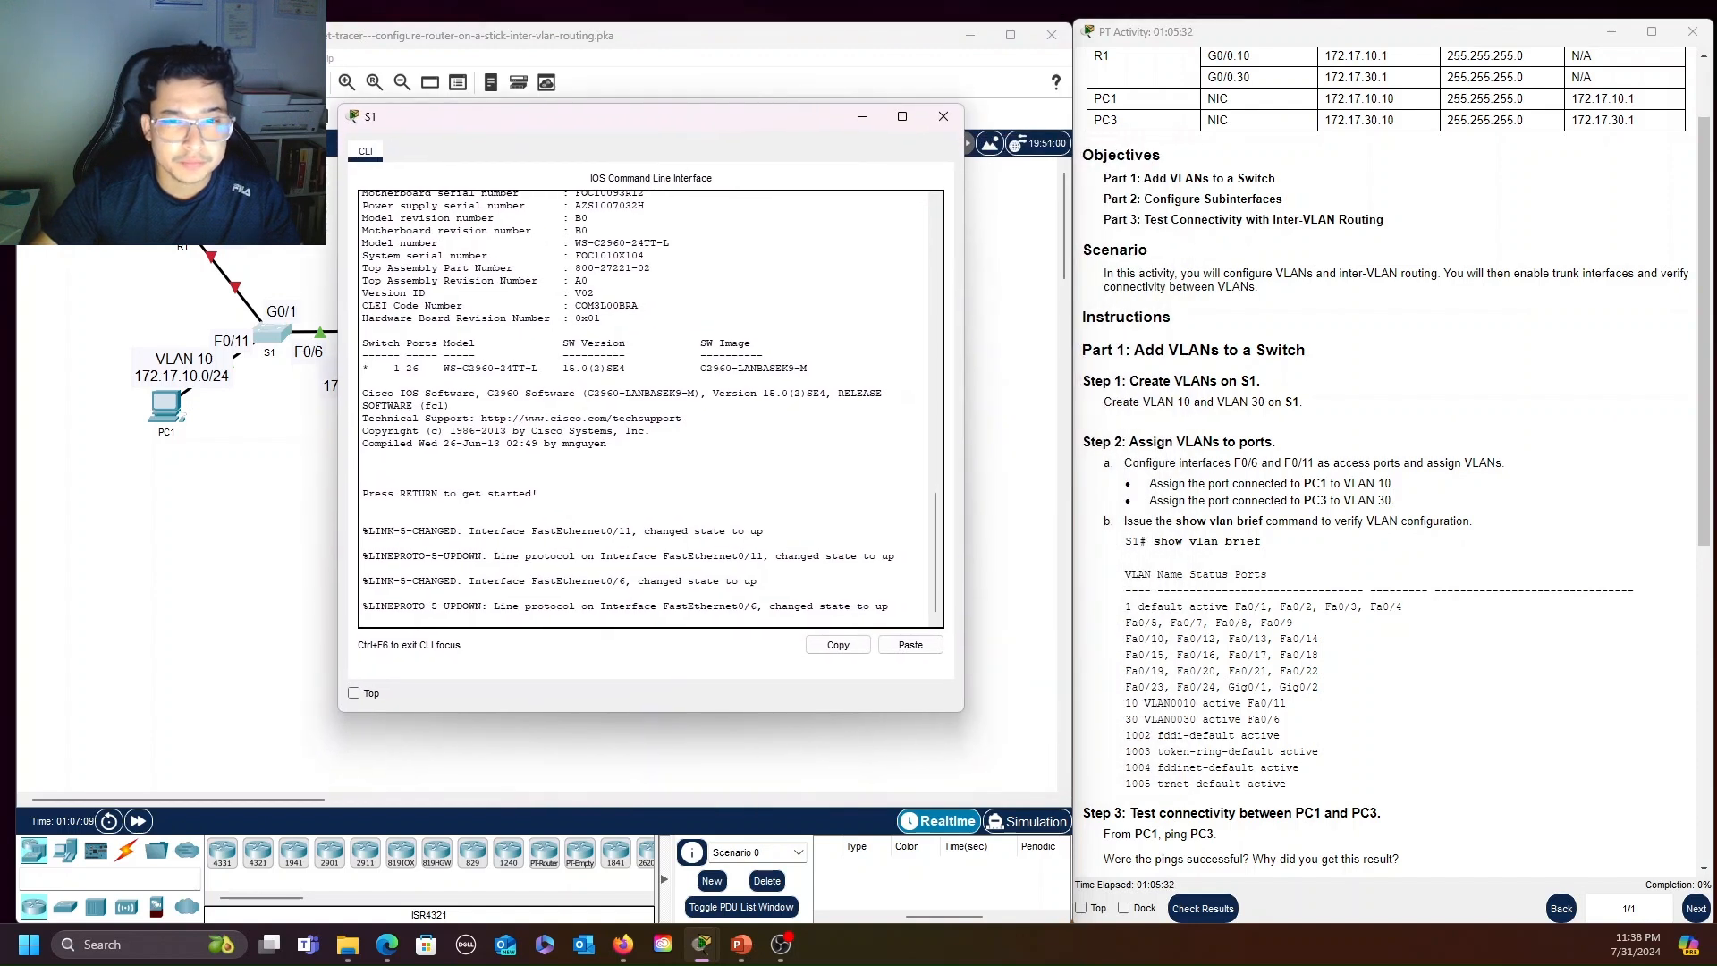
pyautogui.press('Return')
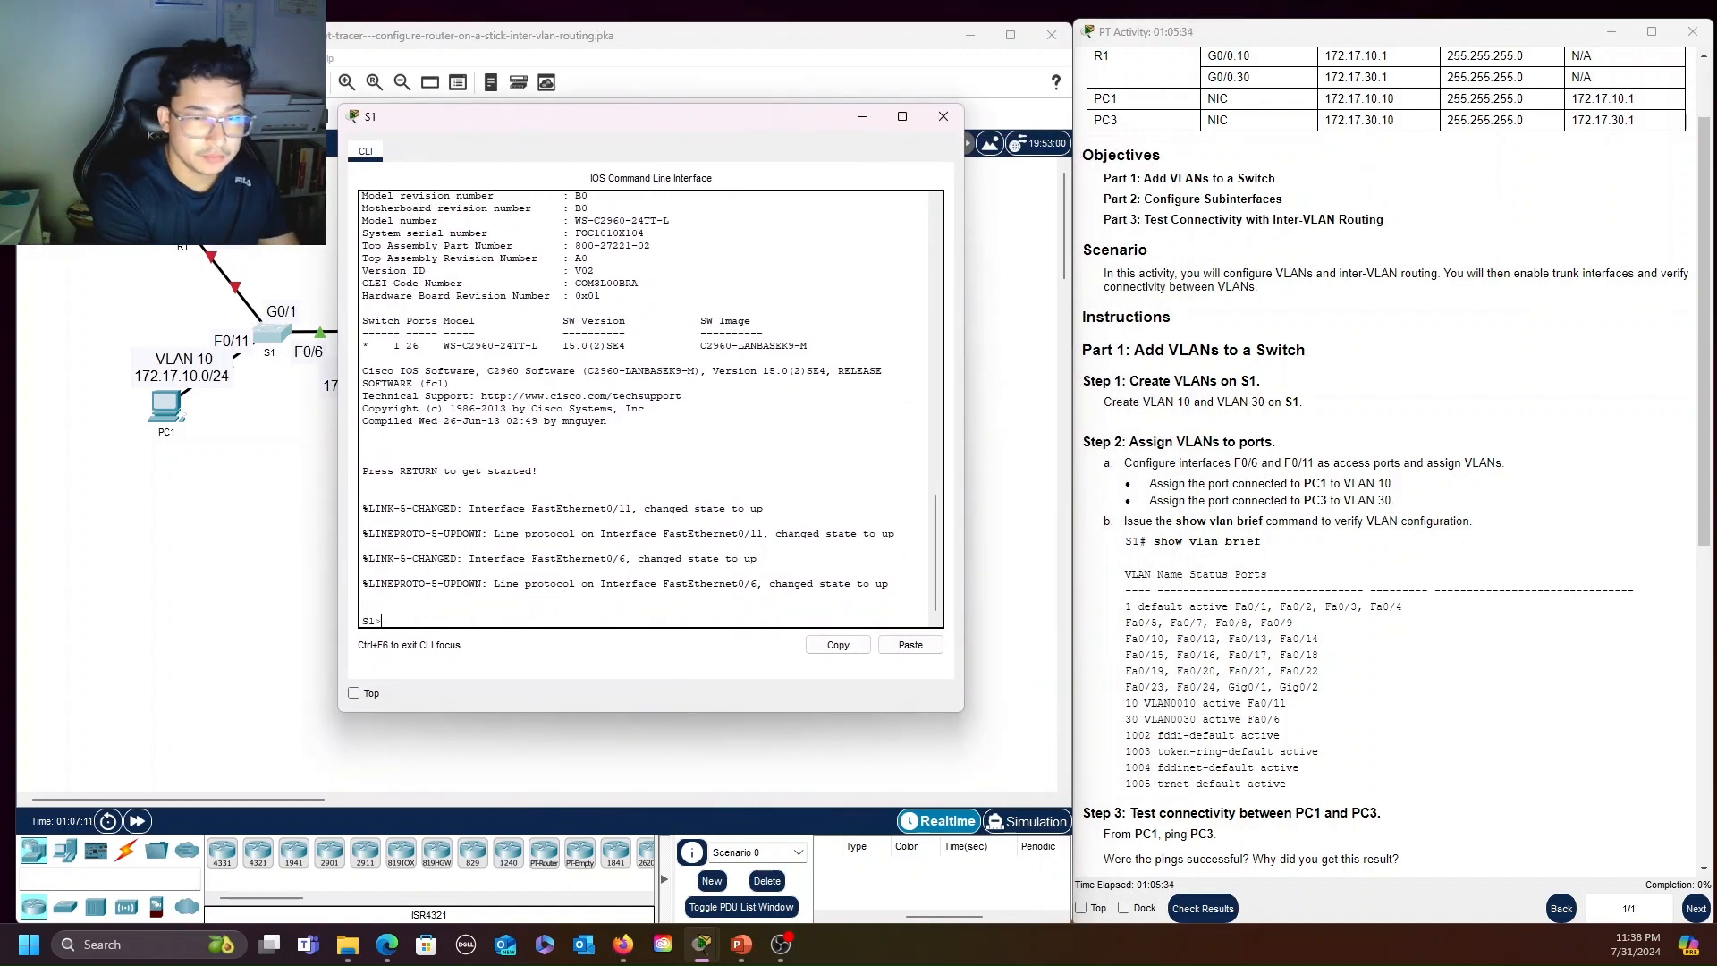
pyautogui.press('Return')
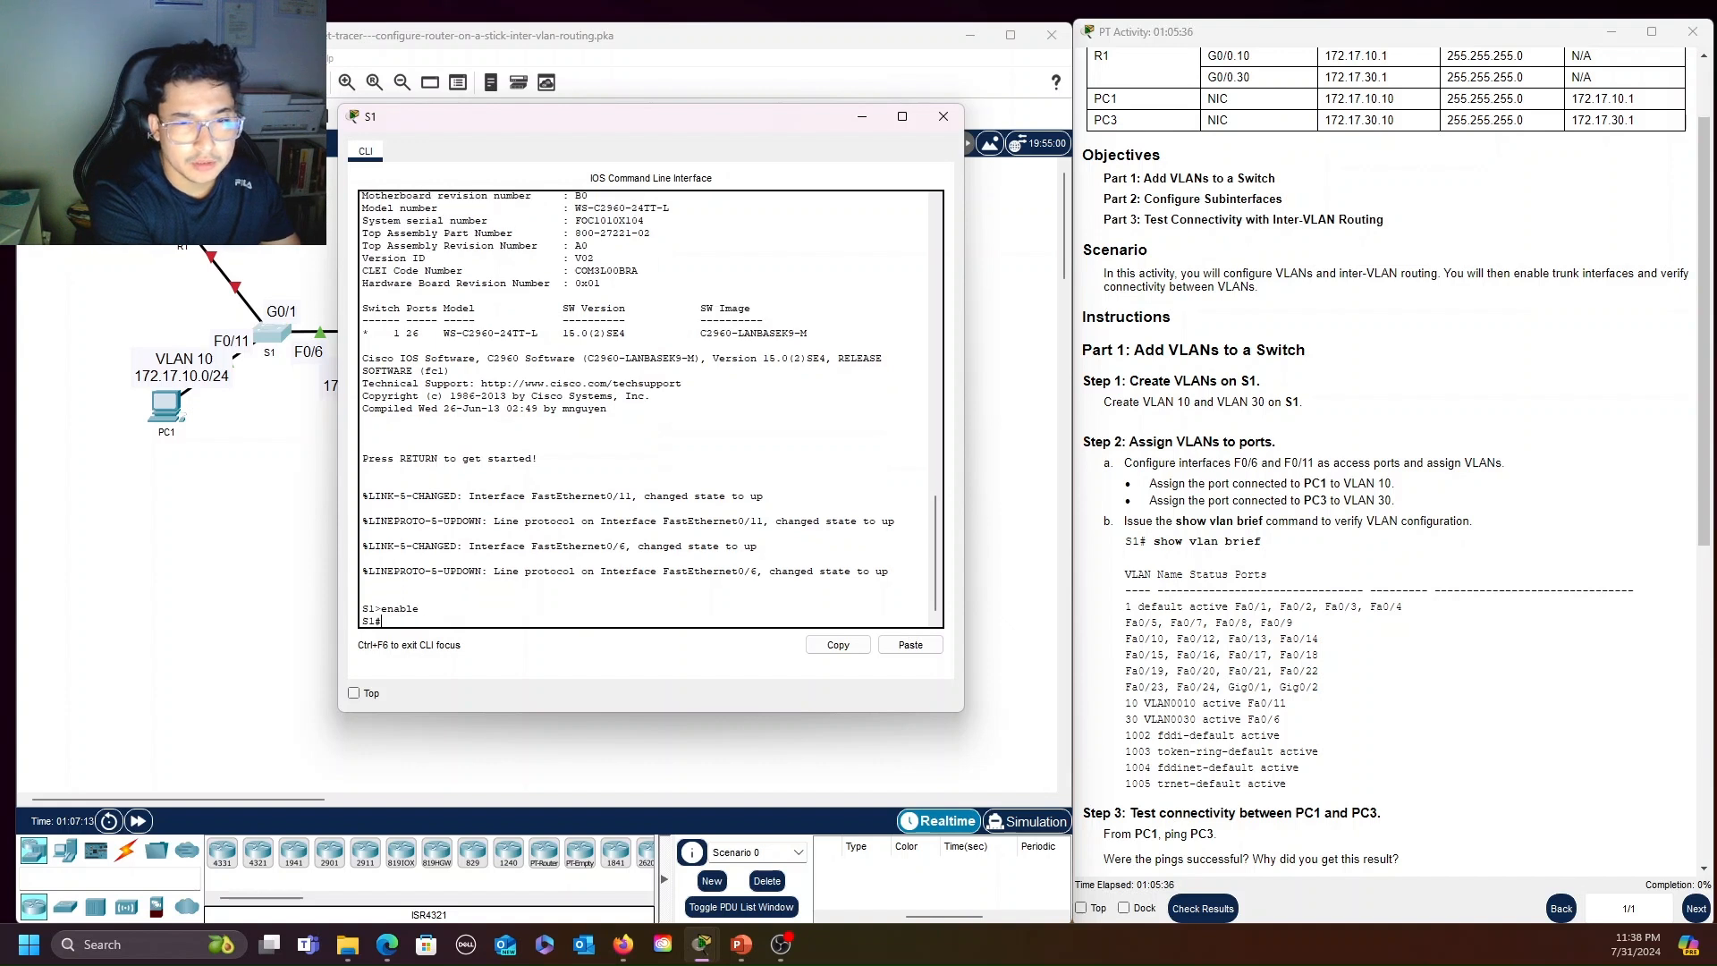
pyautogui.write('config term')
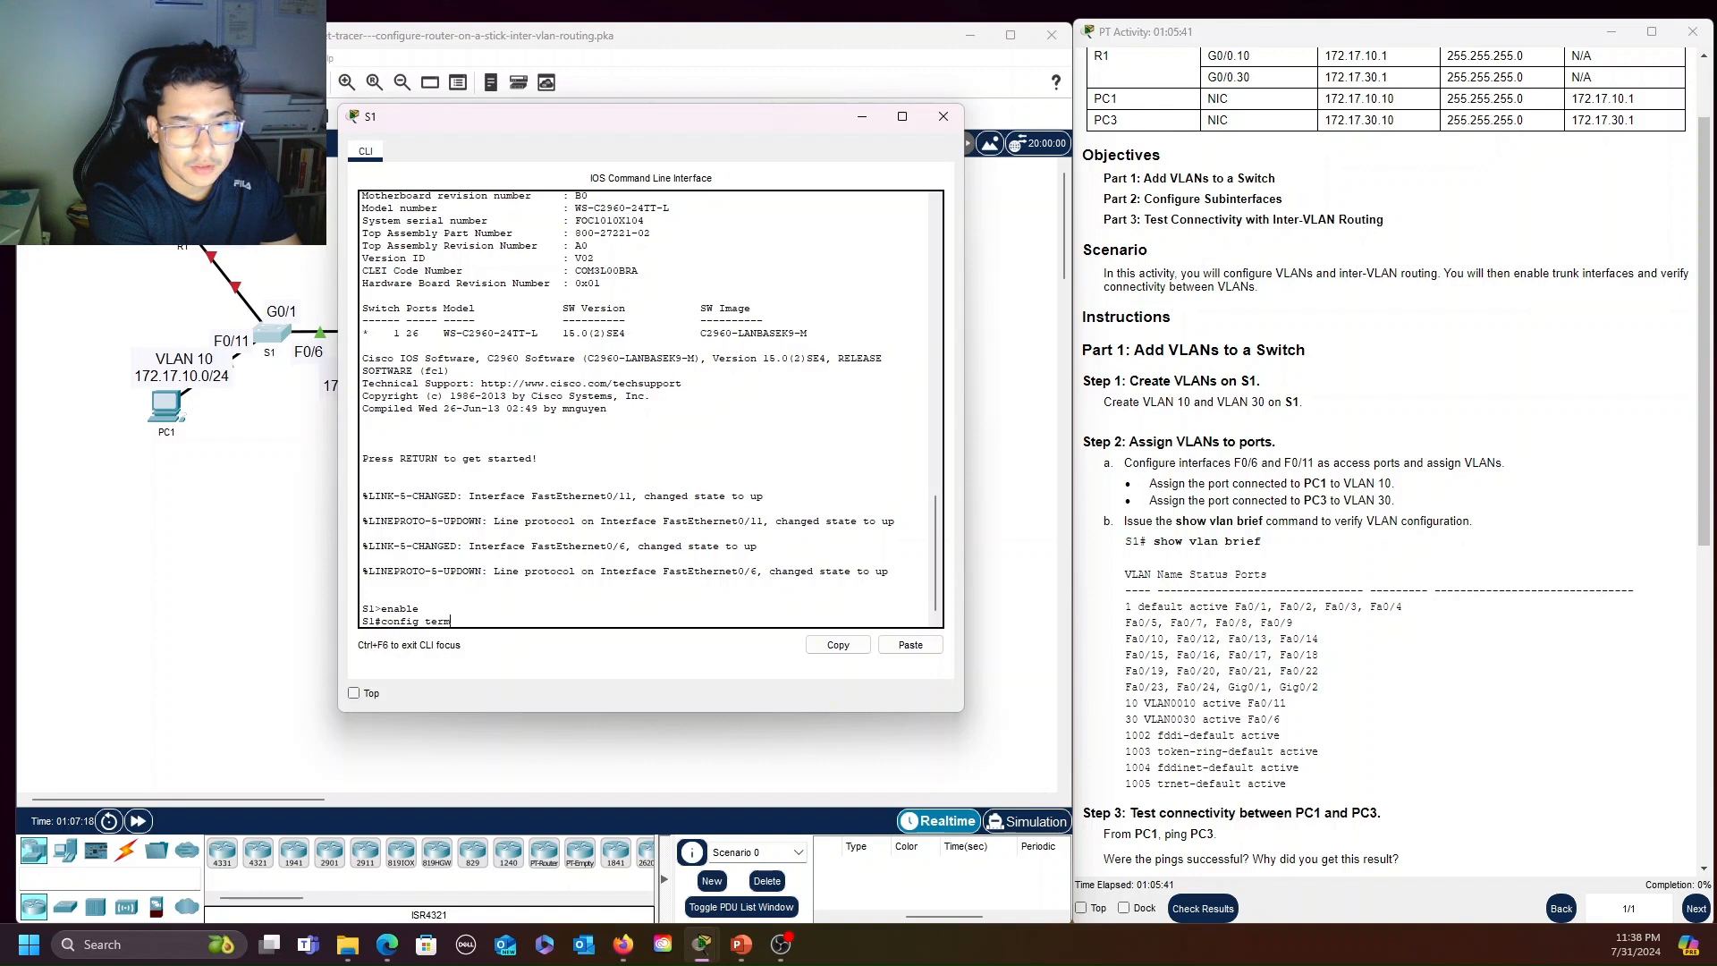
pyautogui.press('Return')
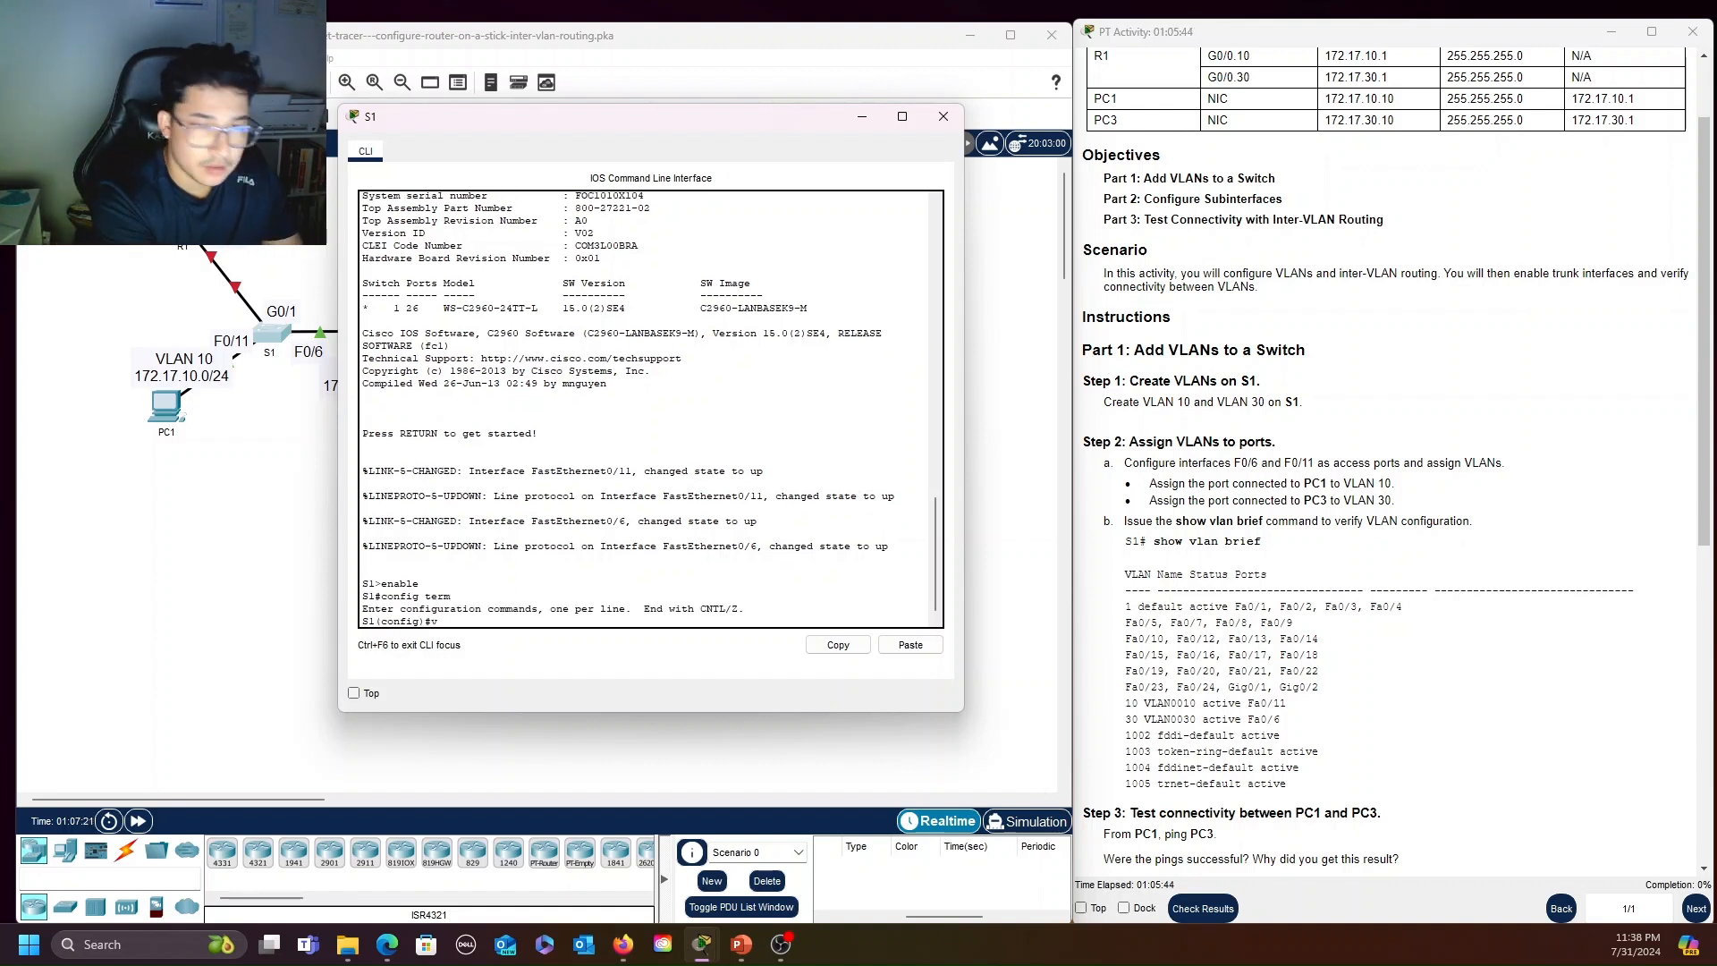
# Create VLAN 10 and VLAN 30 on S1
pyautogui.write('vlan 10')
pyautogui.press('Return')
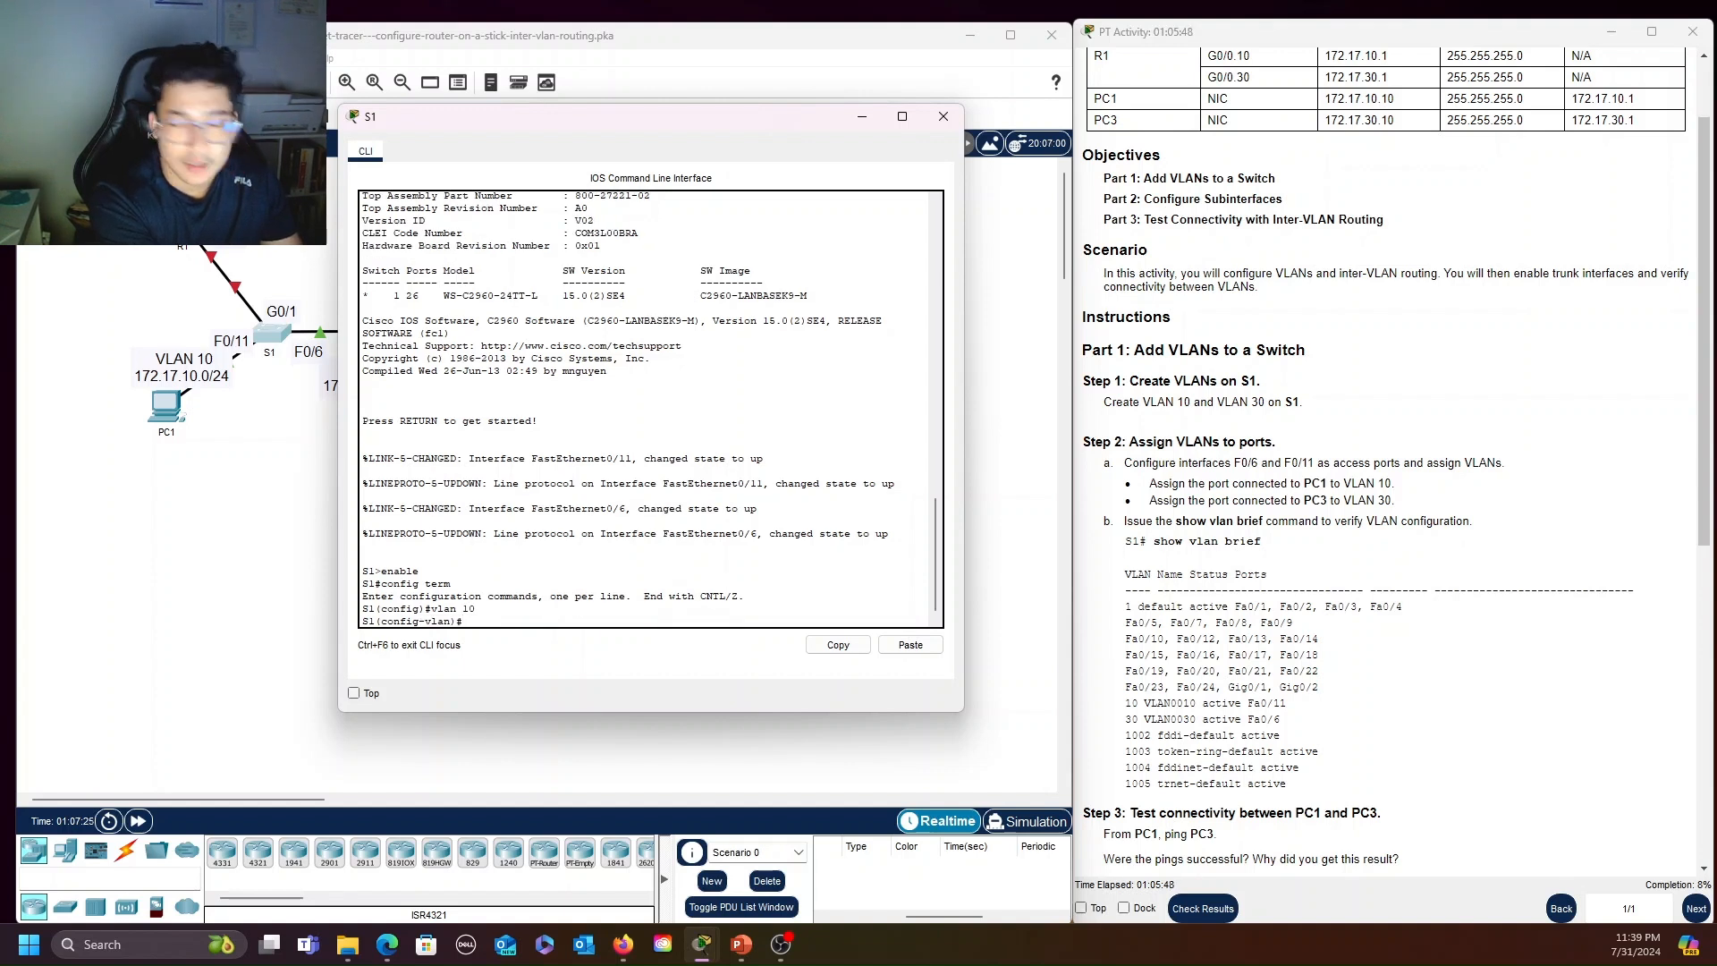
pyautogui.write('vlan)#v')
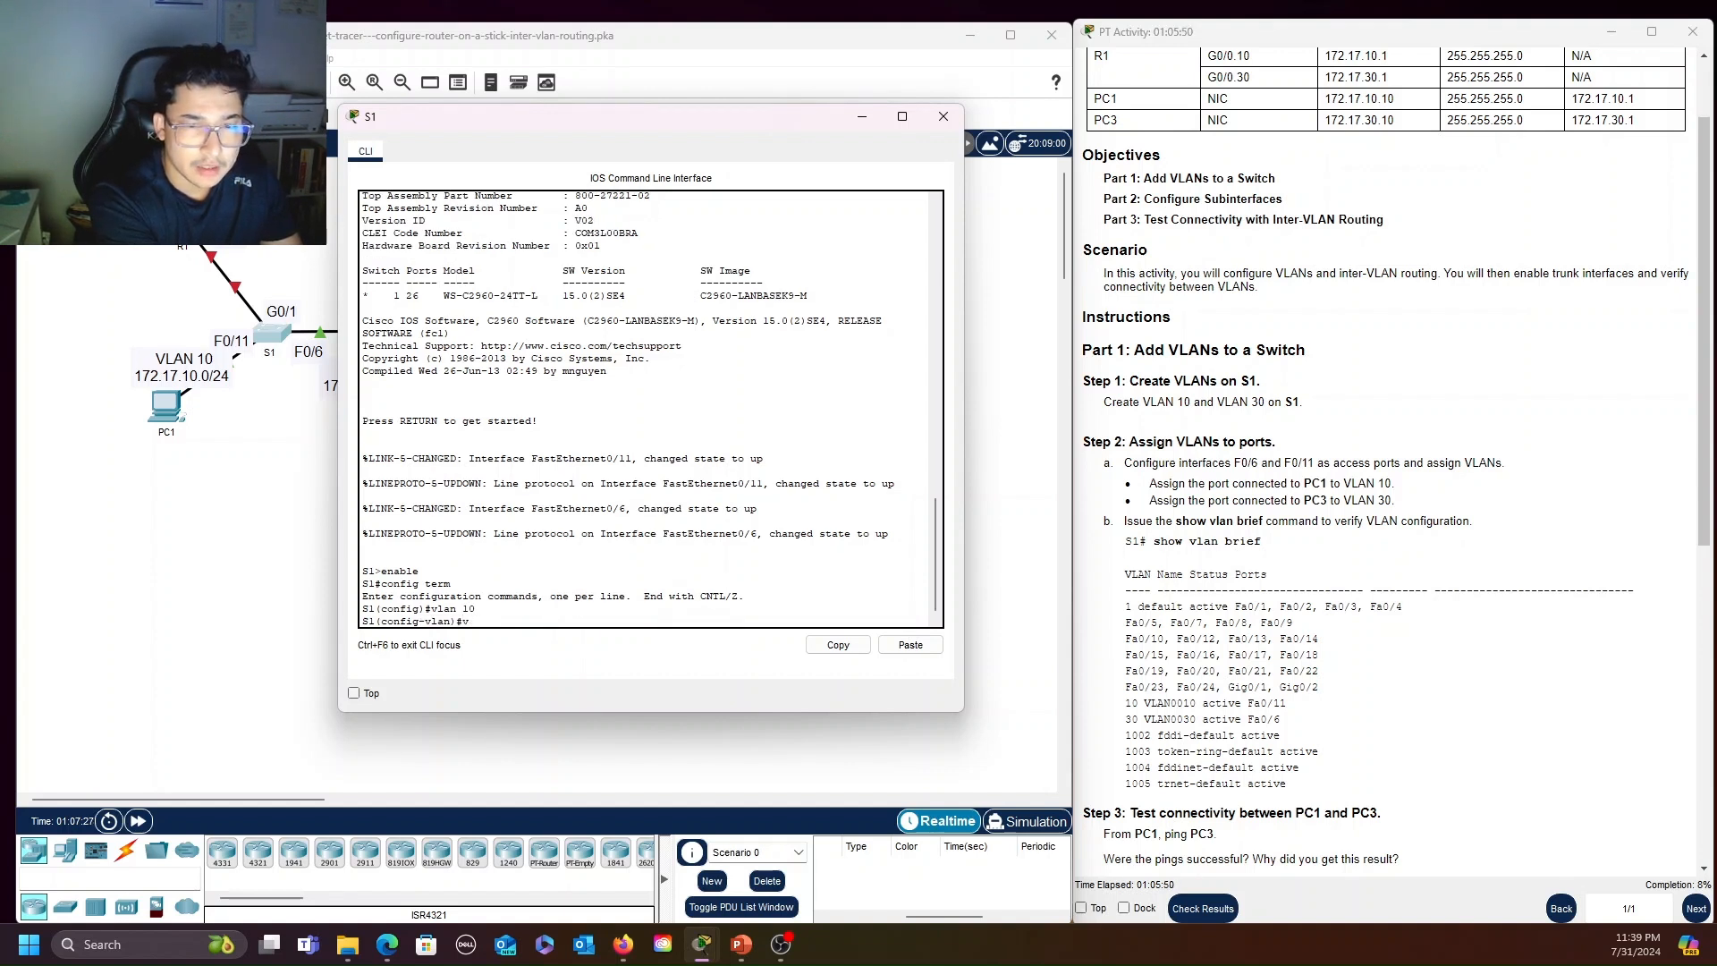
pyautogui.write('lan ')
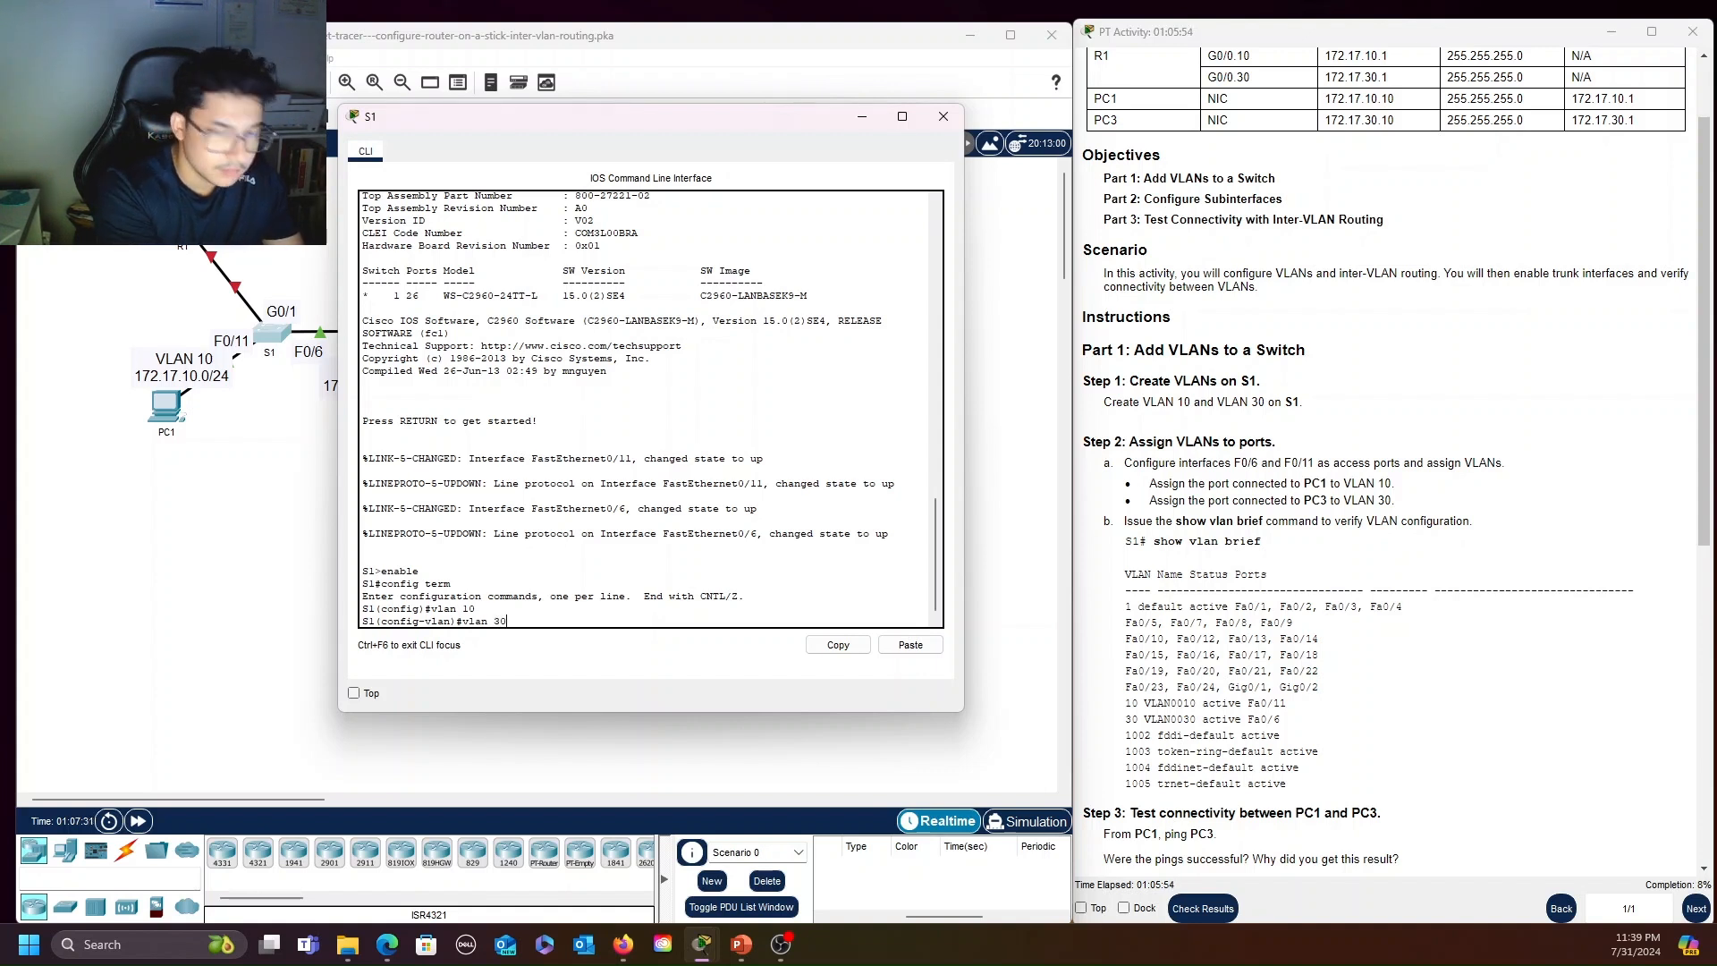
pyautogui.write('30')
pyautogui.press('Return')
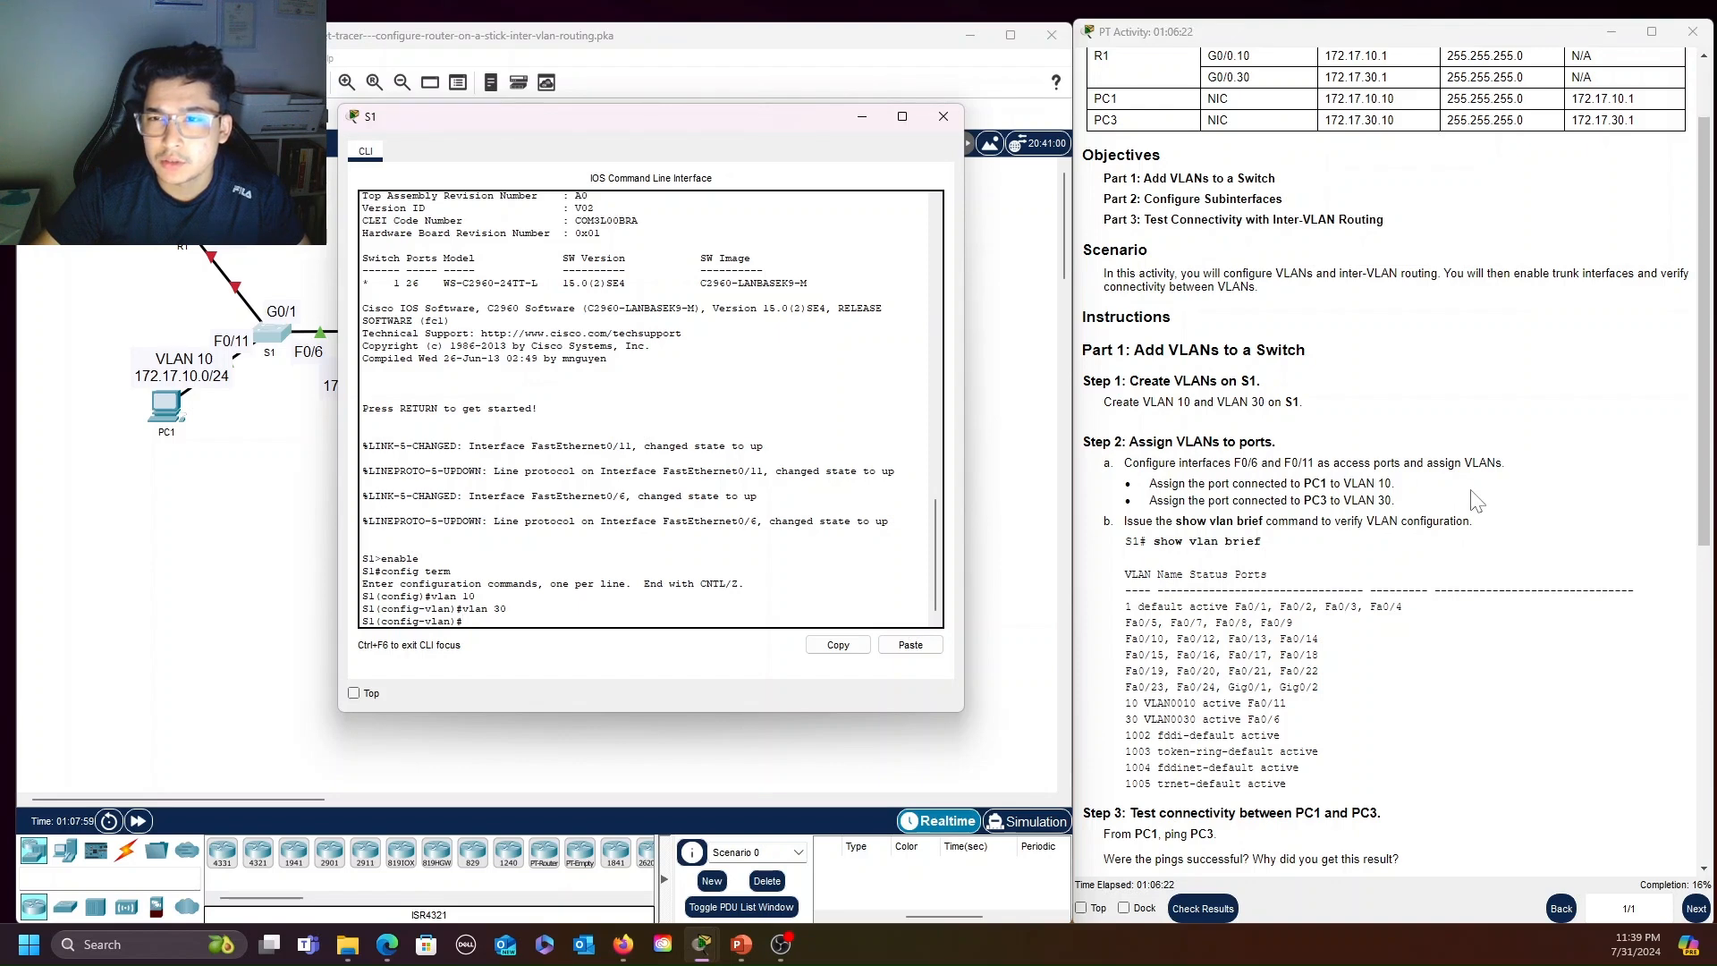
# Configure S1's interface f0/11, which connects to PC1, as an access port with switchport mode access
pyautogui.scroll(2, 1476, 496)
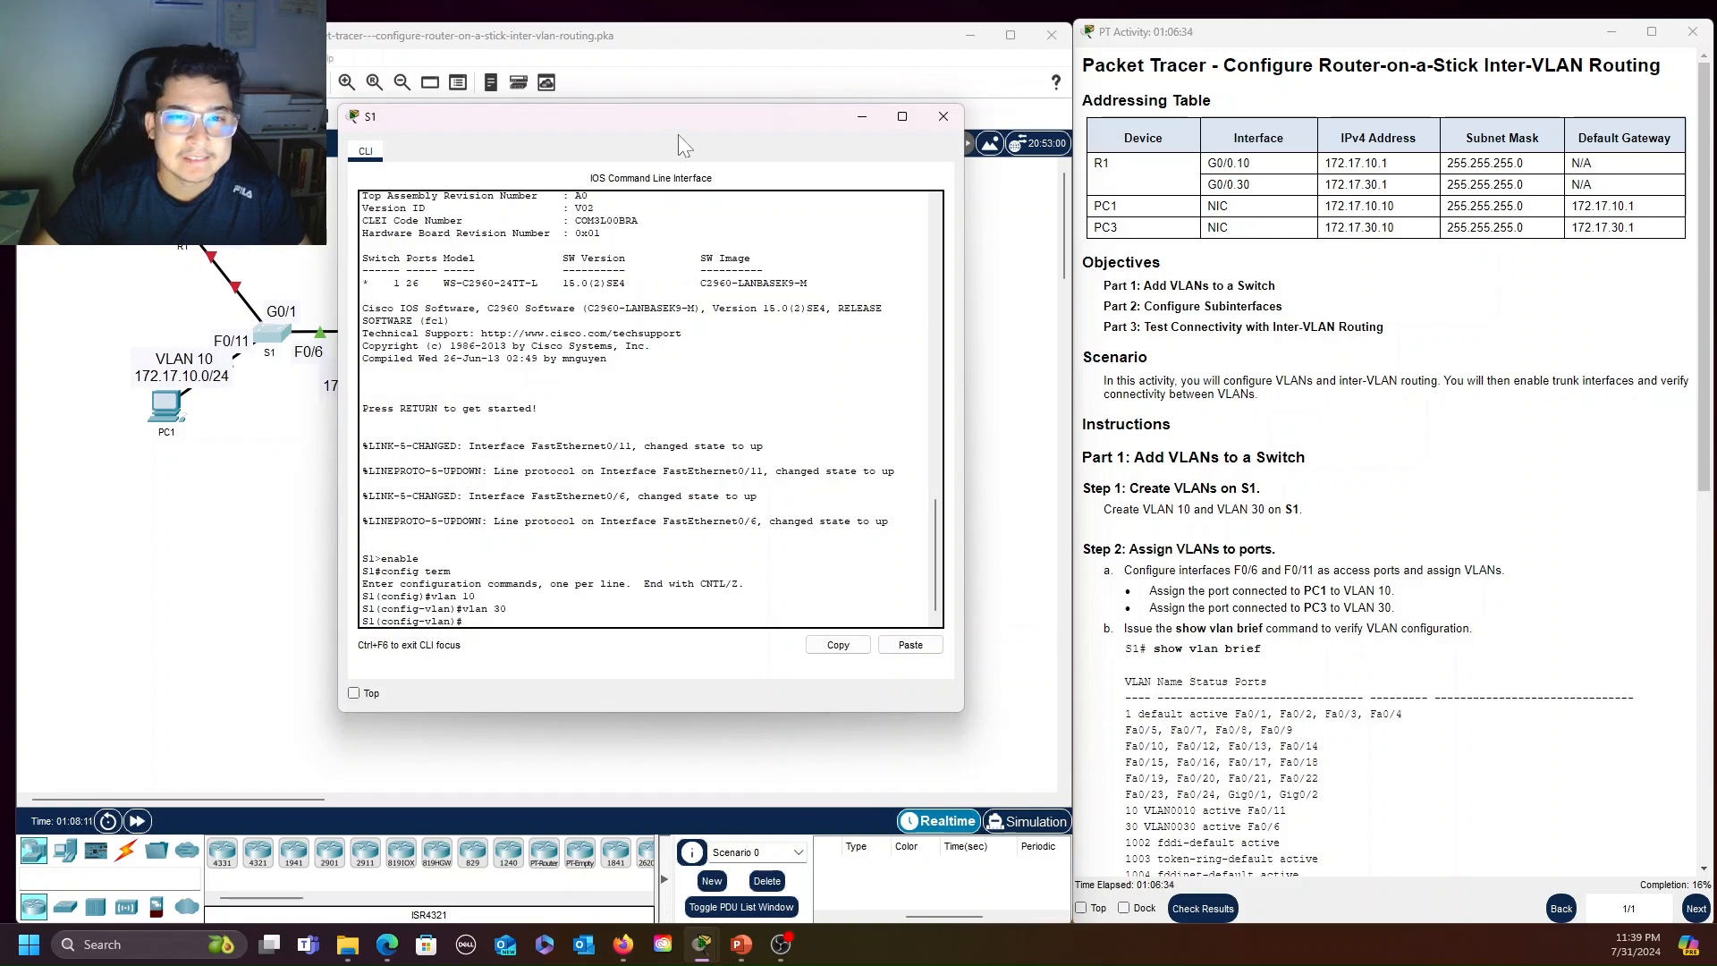
pyautogui.moveTo(637, 133); pyautogui.dragTo(955, 150)
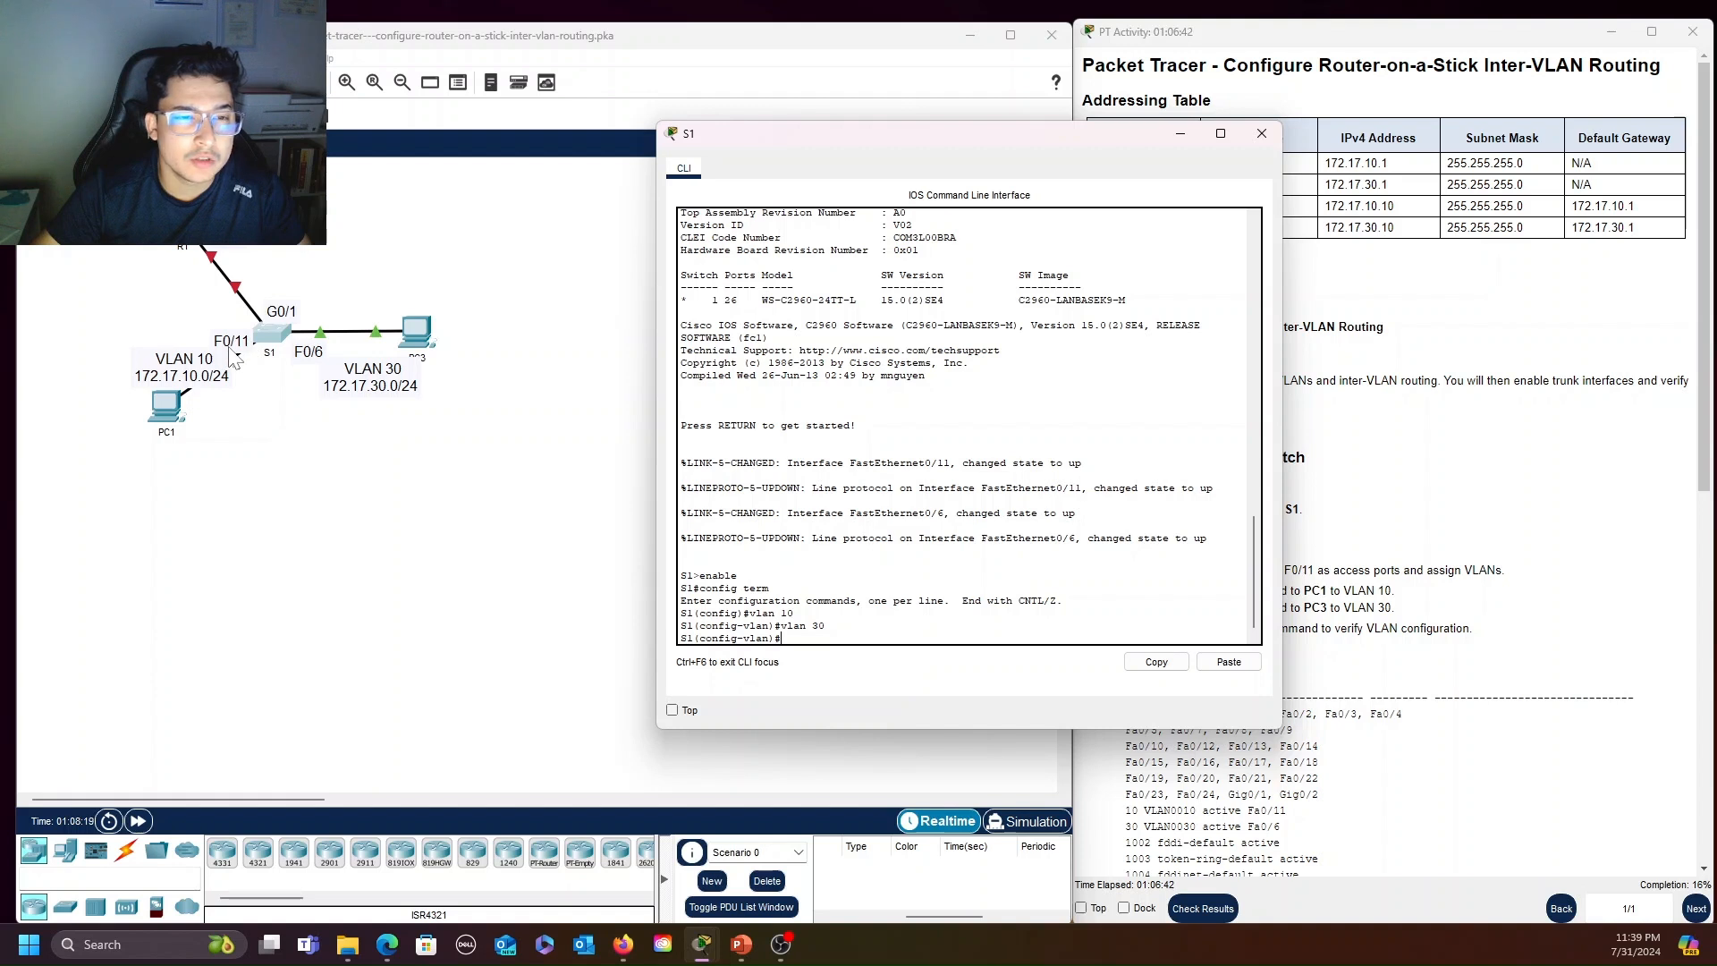
pyautogui.moveTo(910, 136); pyautogui.dragTo(788, 116)
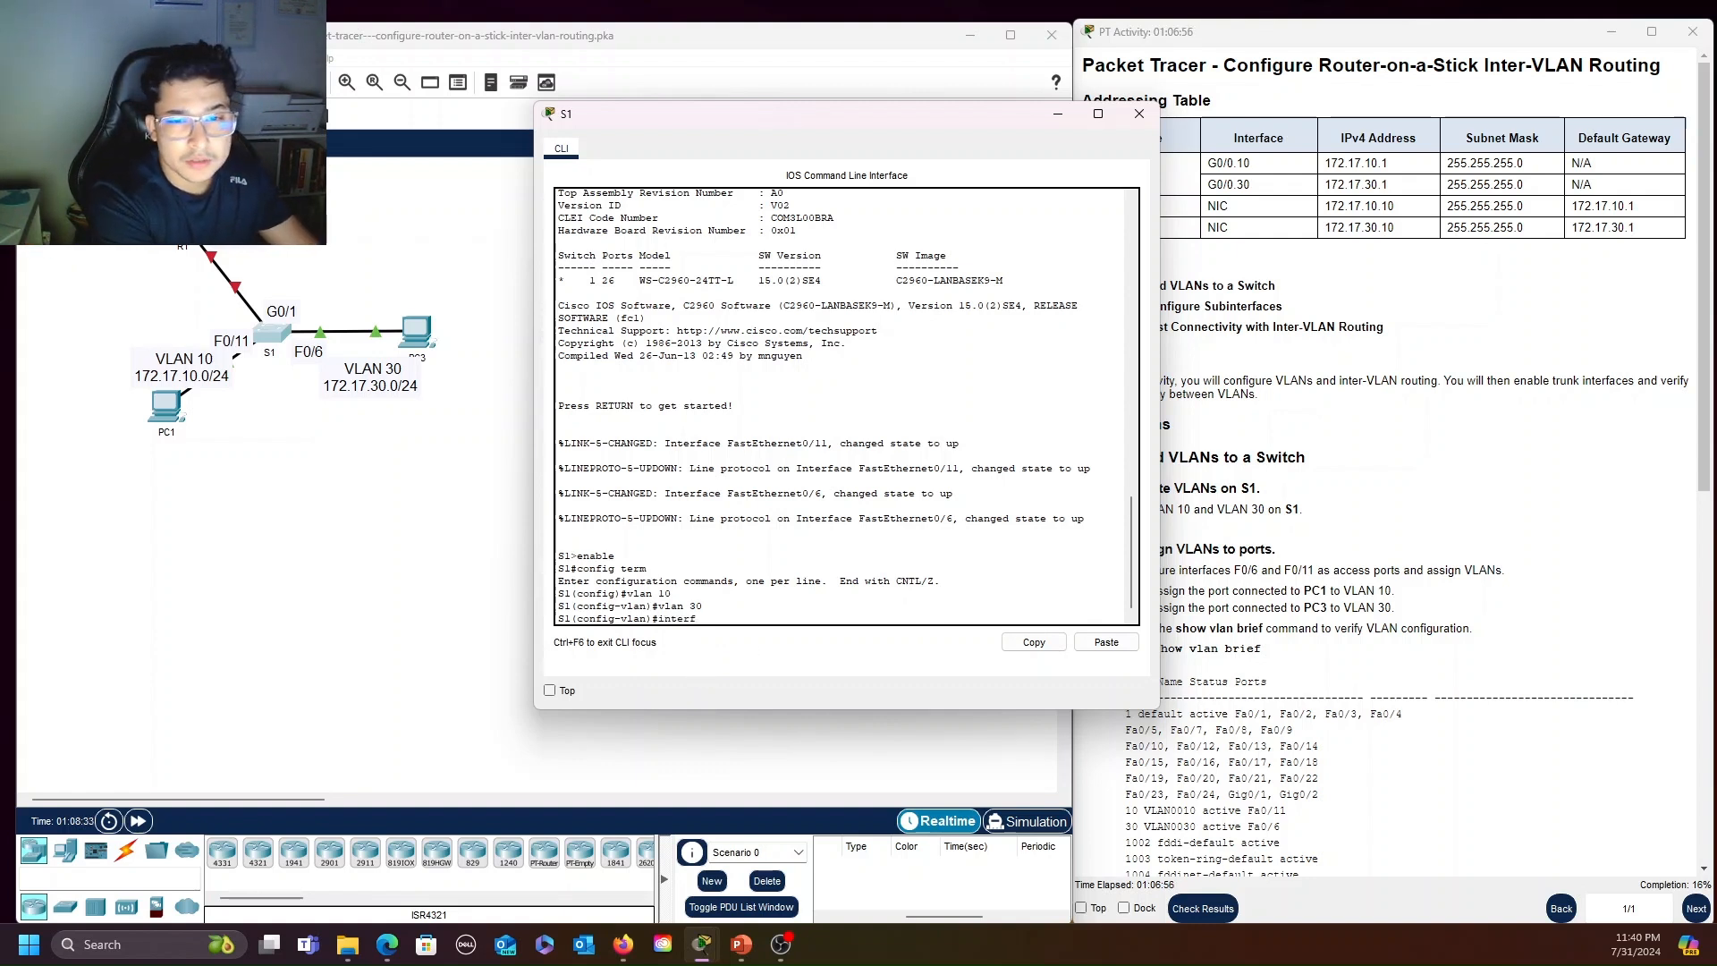
pyautogui.write('f')
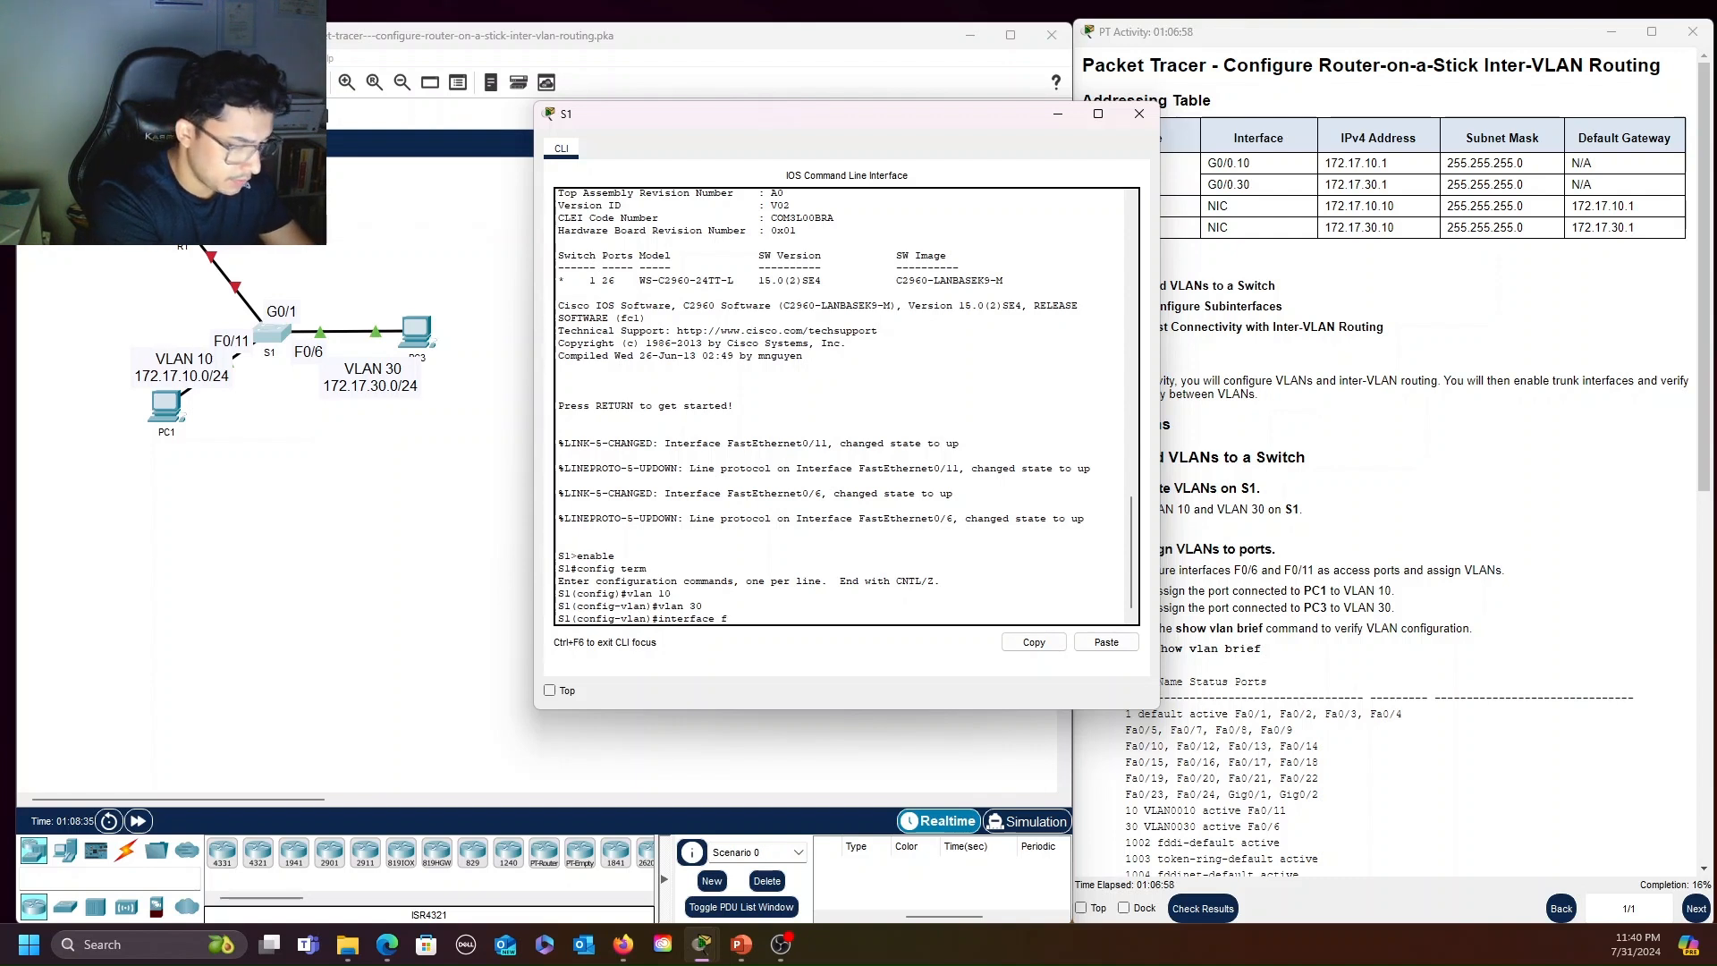
pyautogui.write('0/11')
pyautogui.press('Return')
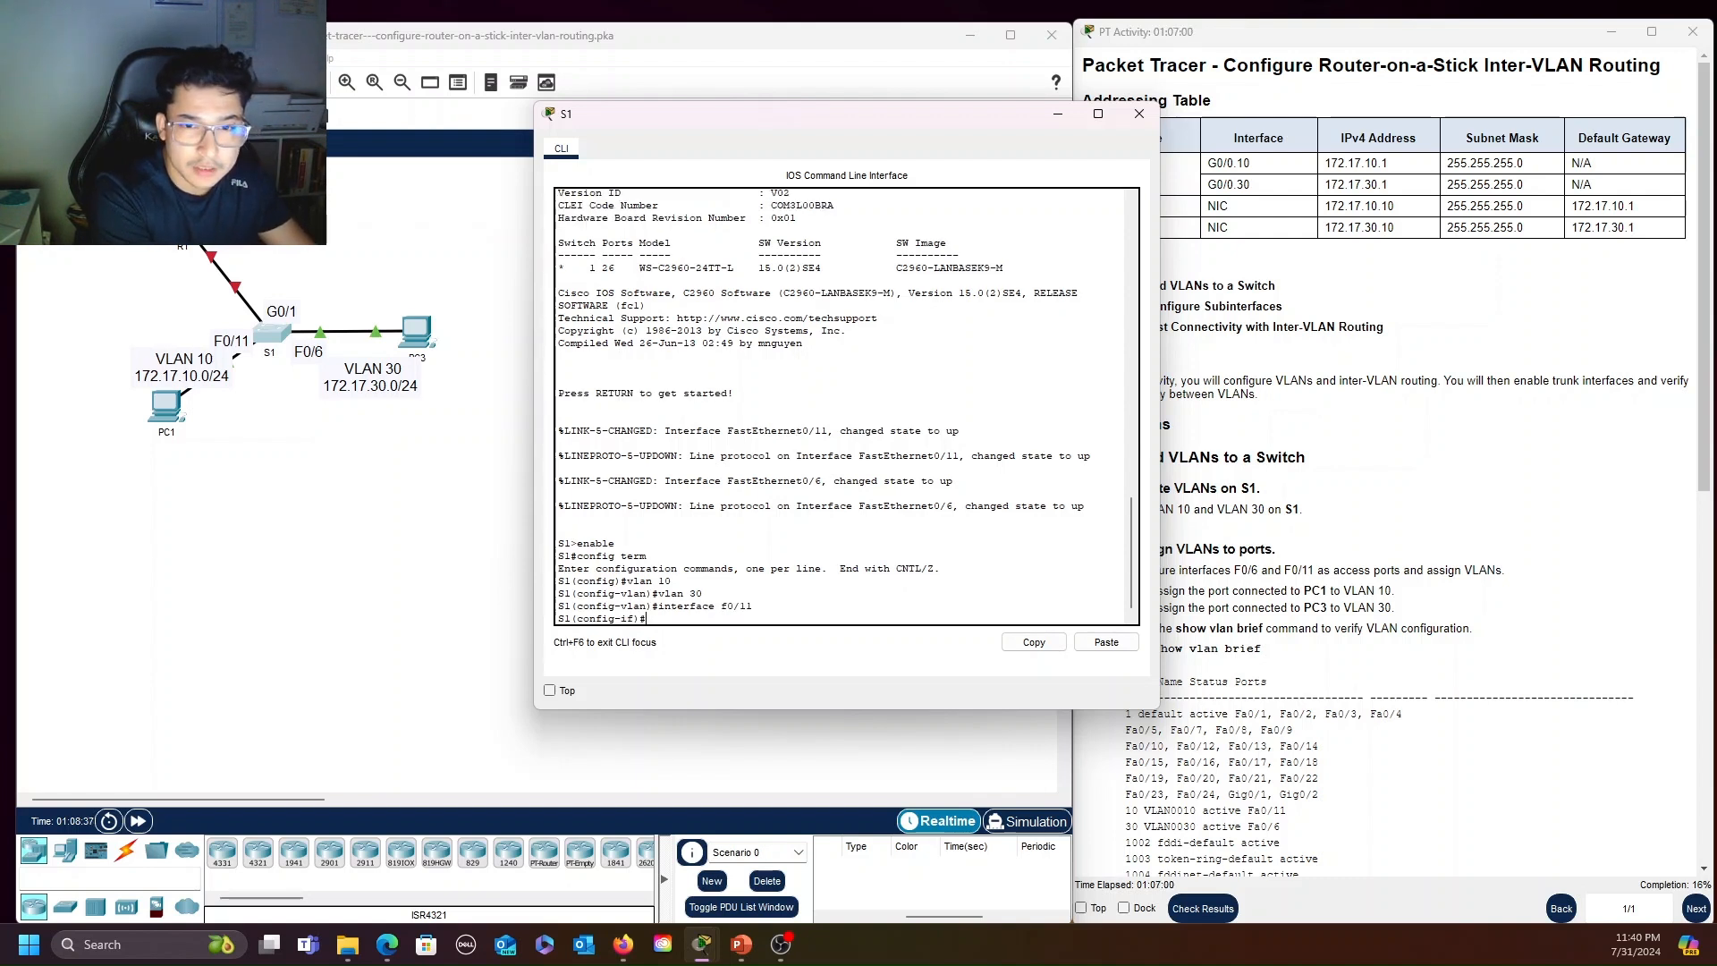
pyautogui.write('swi')
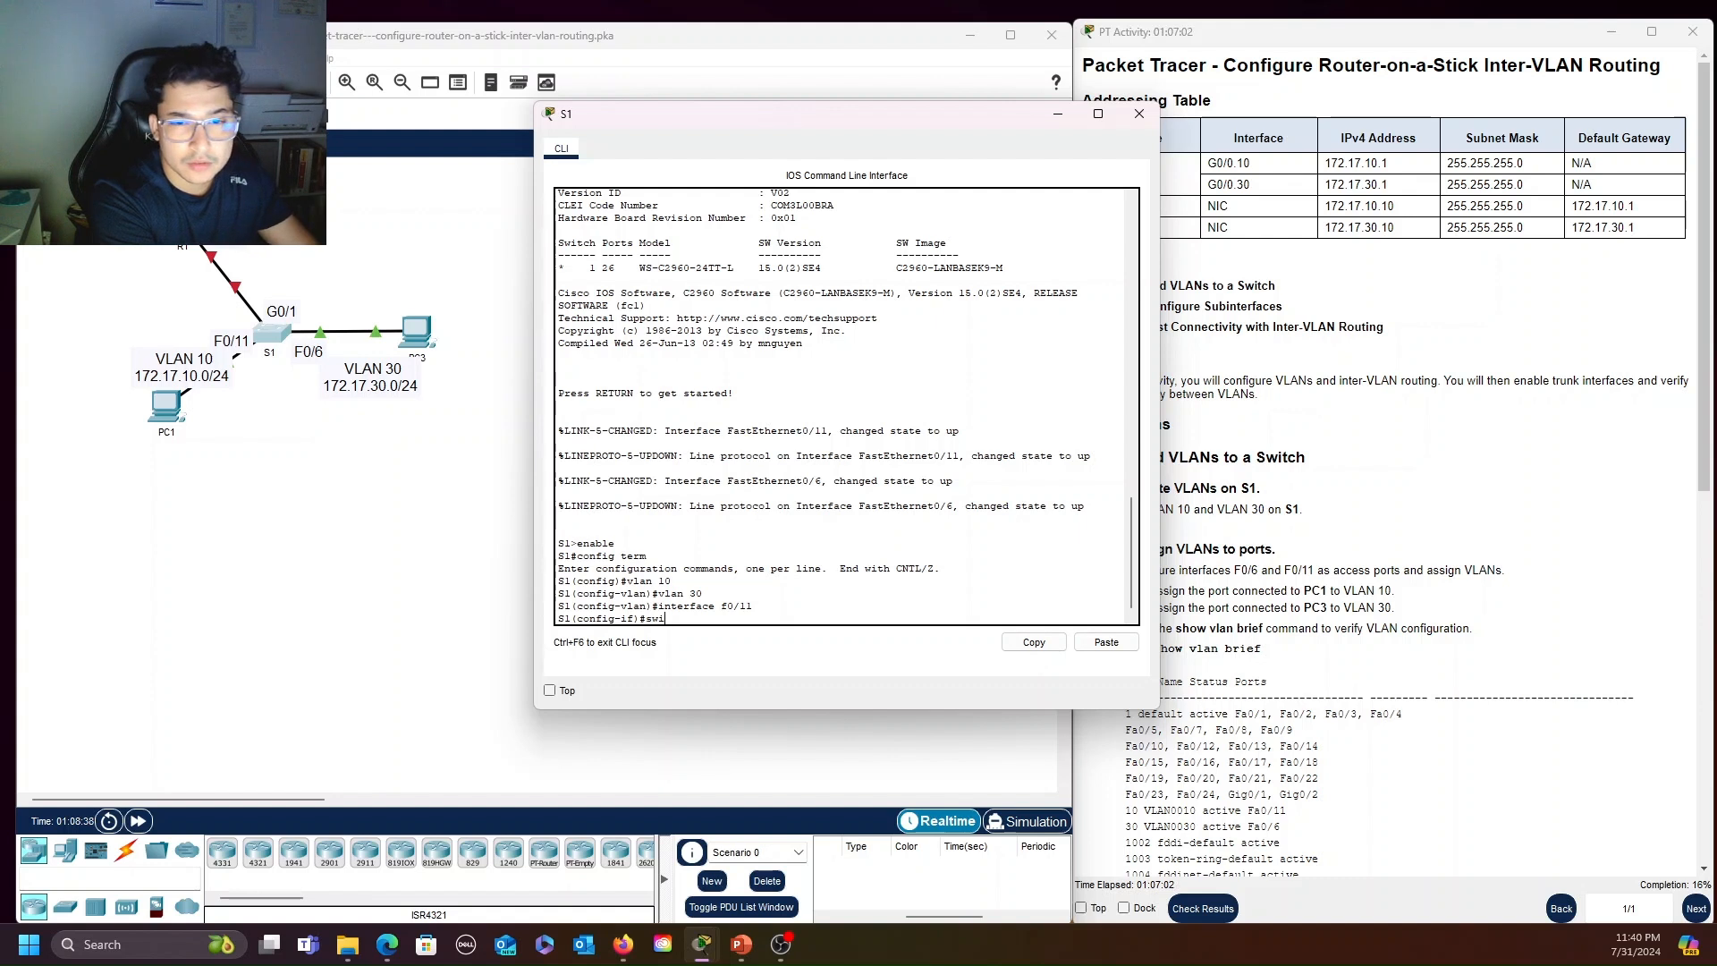
pyautogui.write('tchpot')
pyautogui.press('BackSpace')
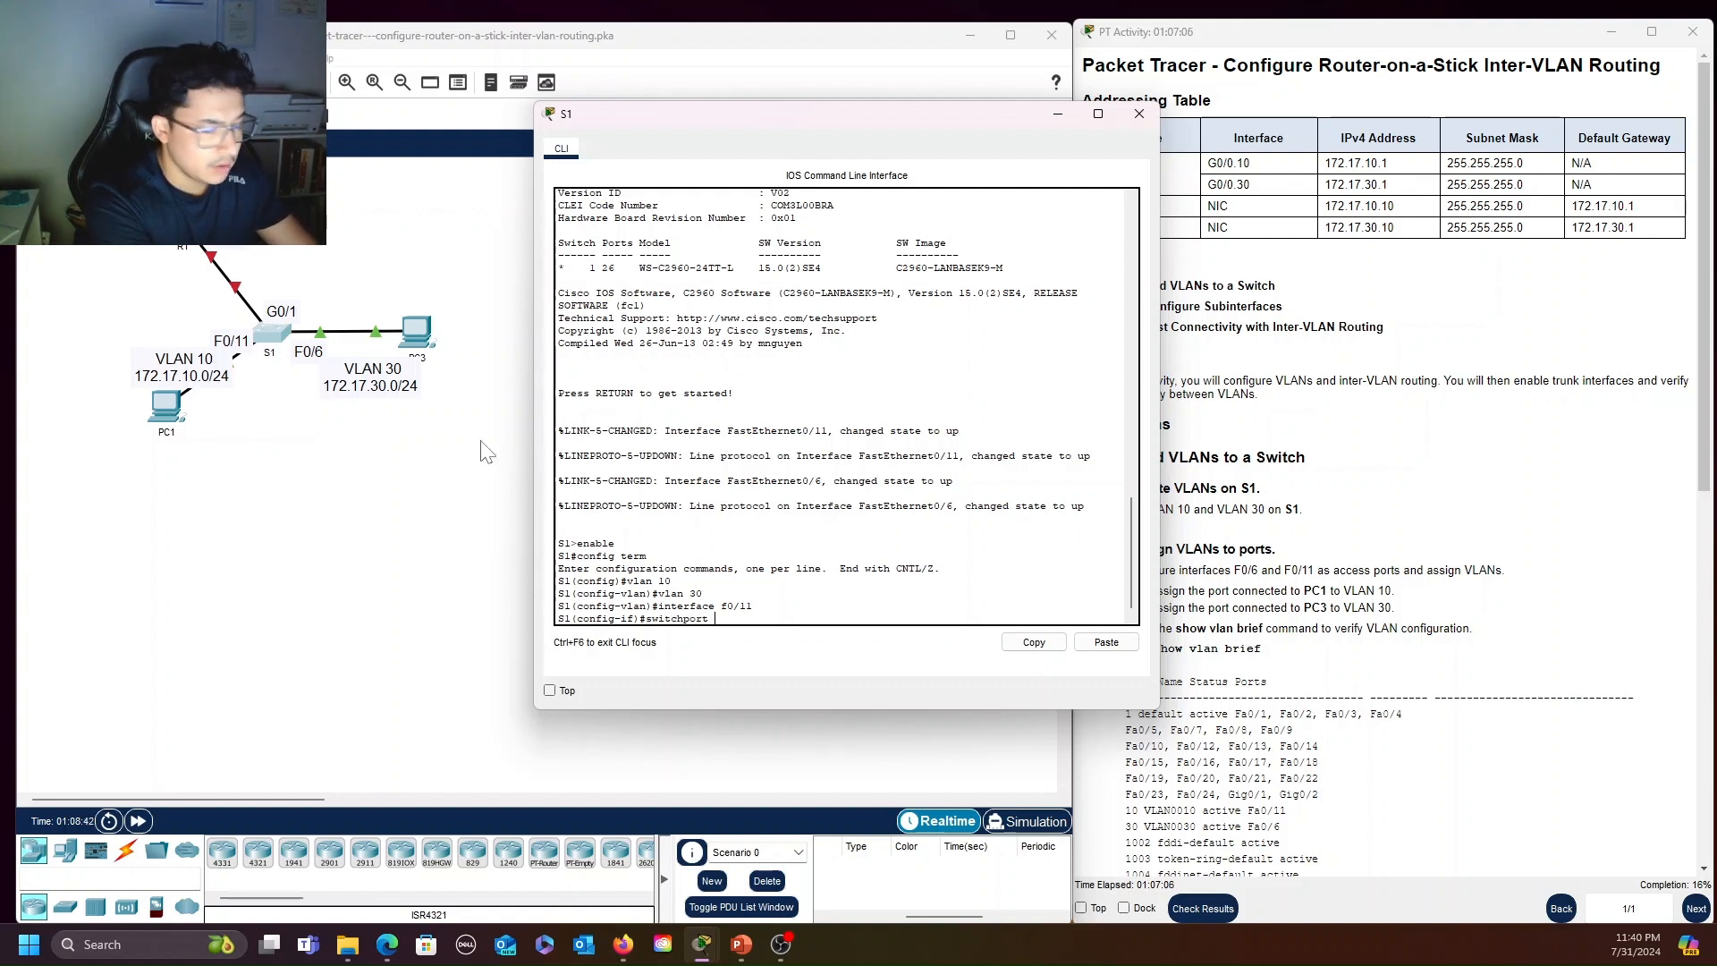
pyautogui.write('rt mode access')
pyautogui.press('Return')
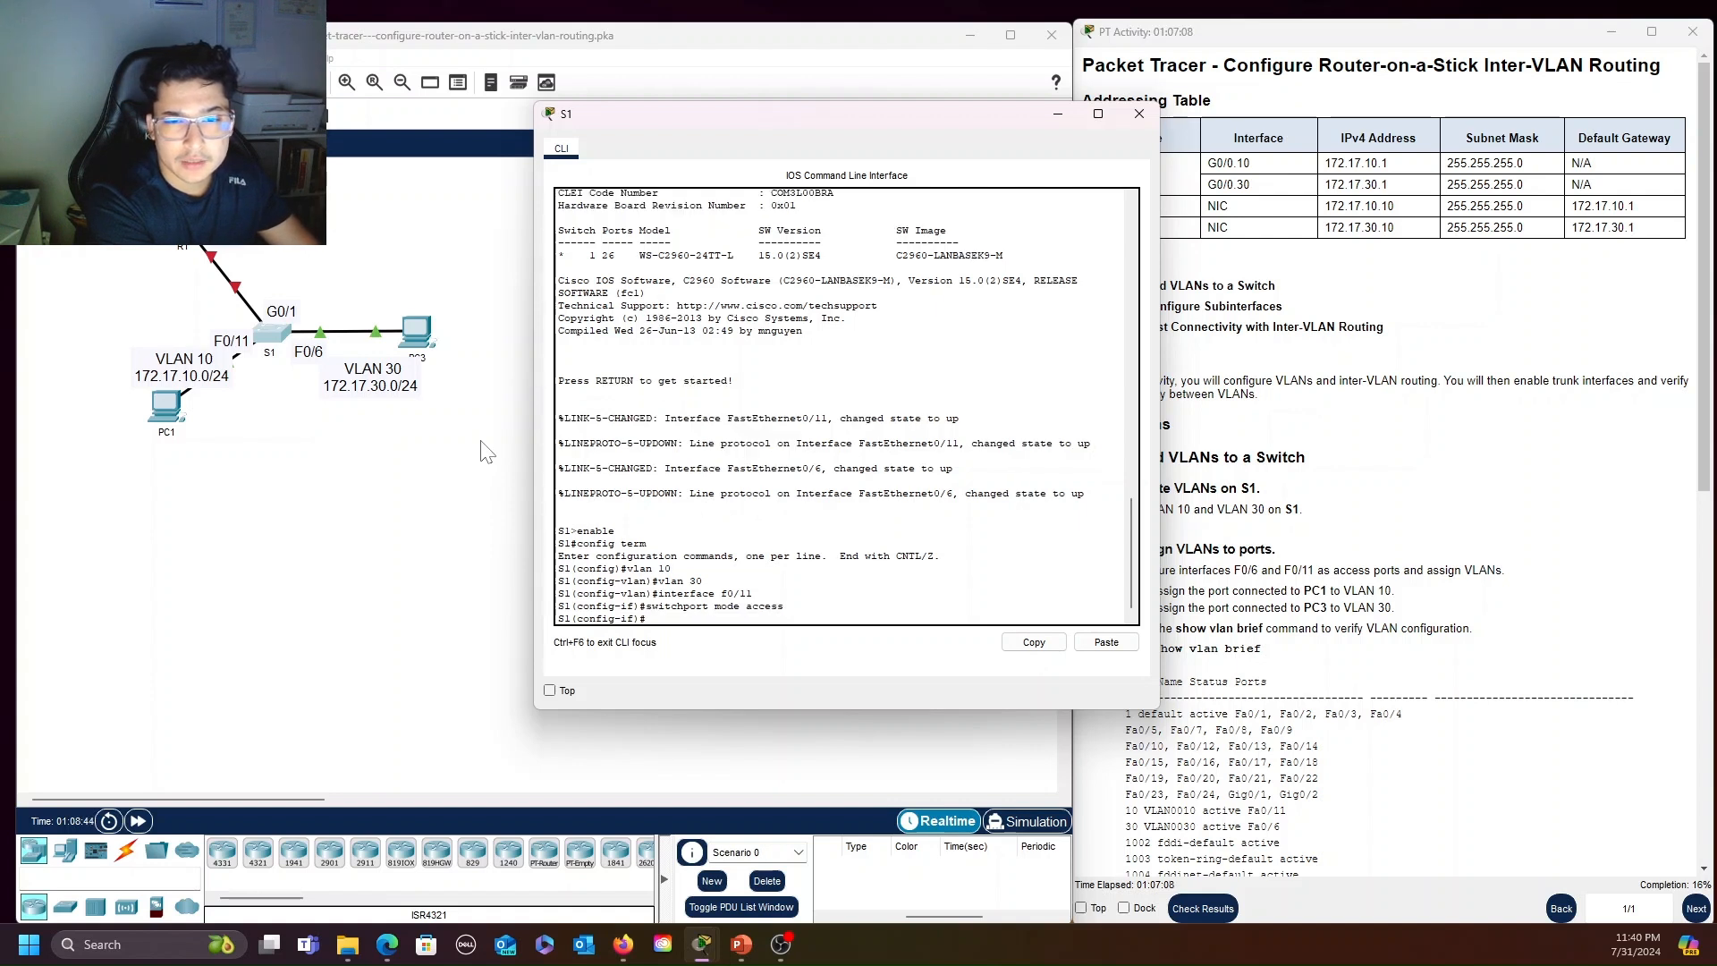
# Assign interface f0/11 to VLAN 10 with switchport access vlan 10
pyautogui.write('switchport a')
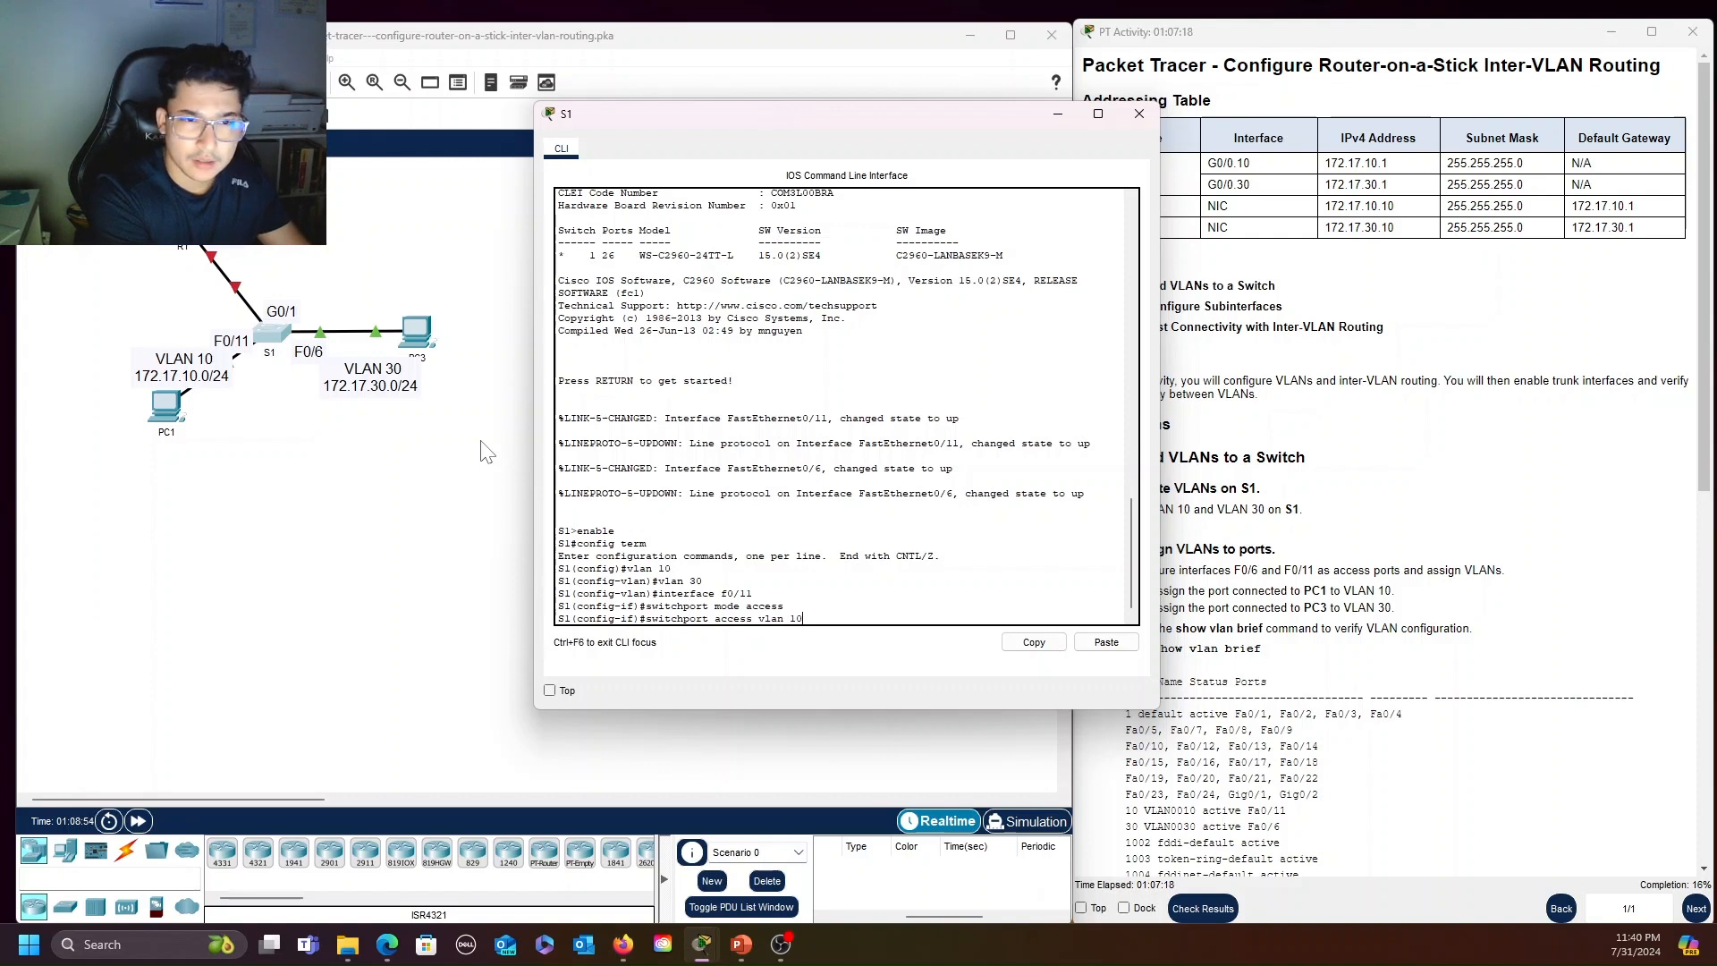
pyautogui.write('ccess vlan 10')
pyautogui.press('Return')
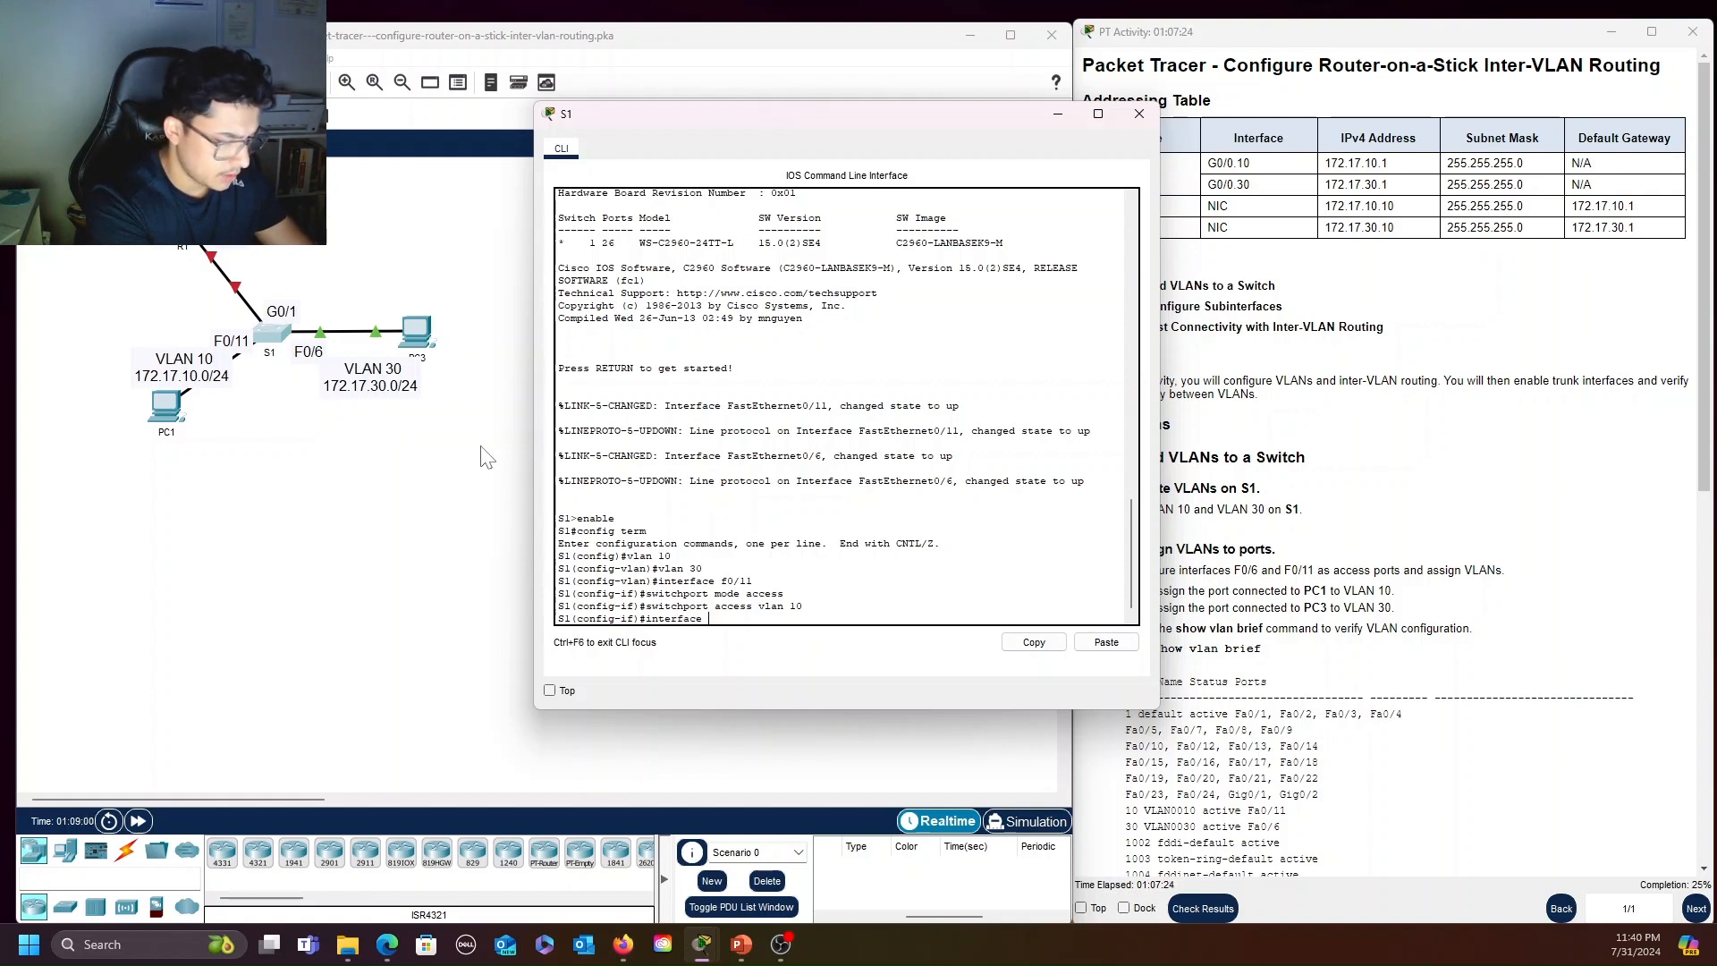
# Configure S1's interface f0/6, which connects to PC3, as an access port with switchport mode access
pyautogui.write('interface f0/')
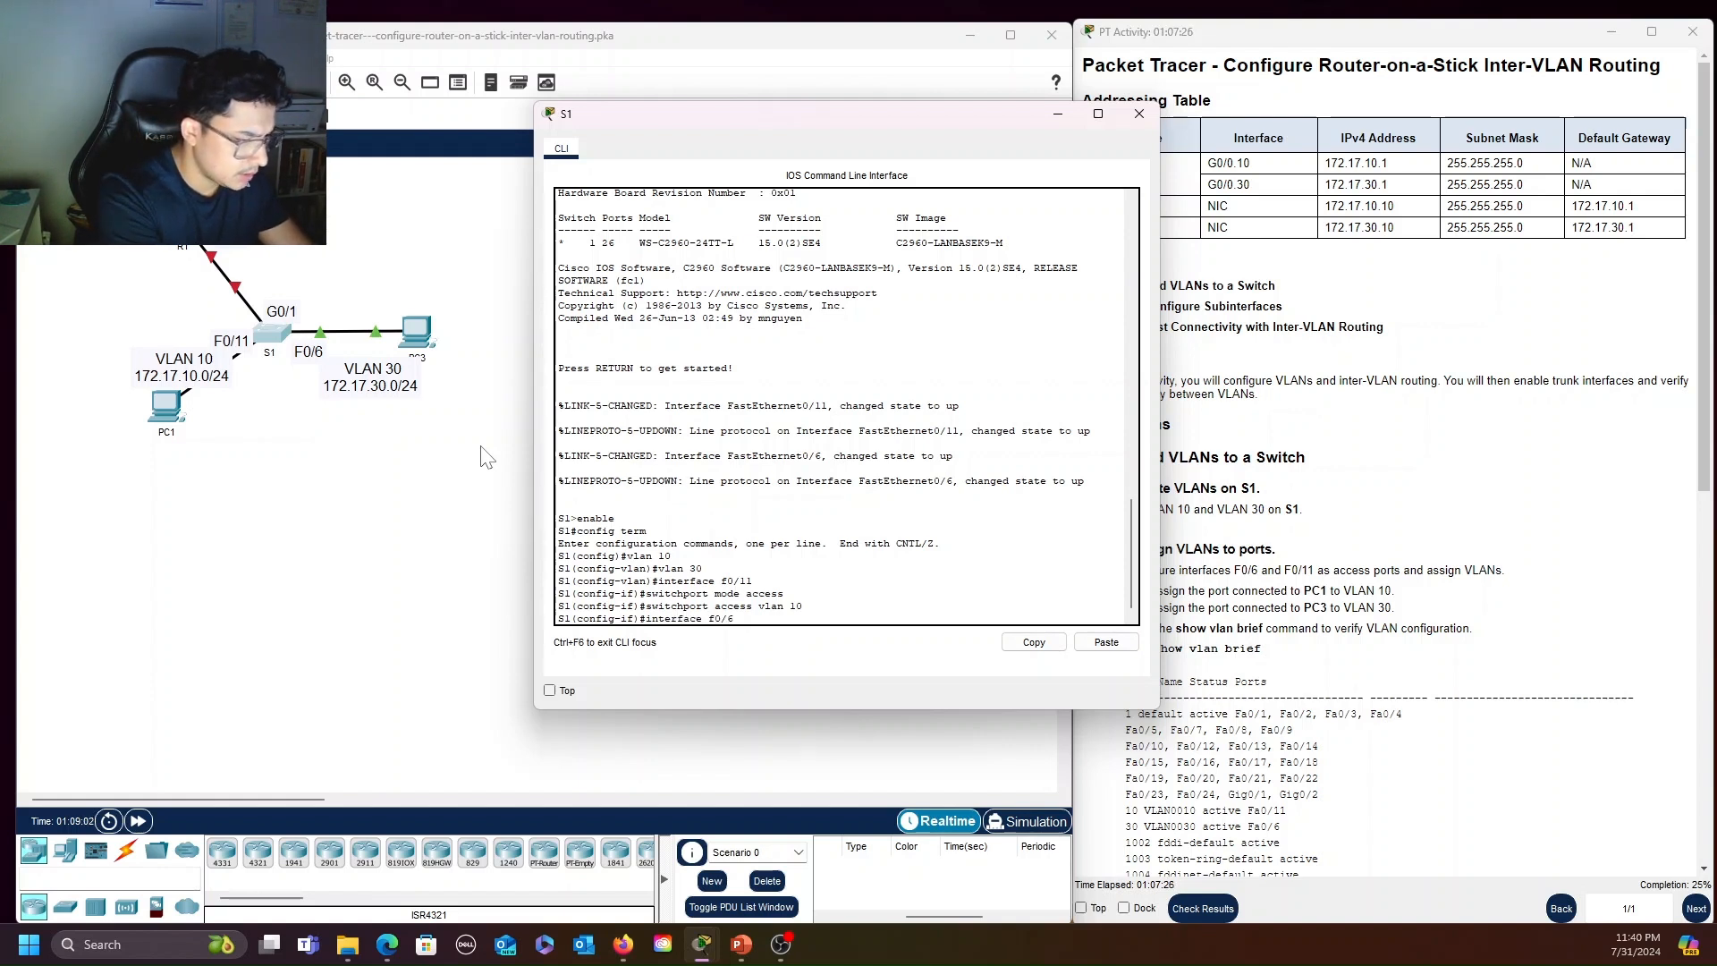
pyautogui.write('6')
pyautogui.press('Return')
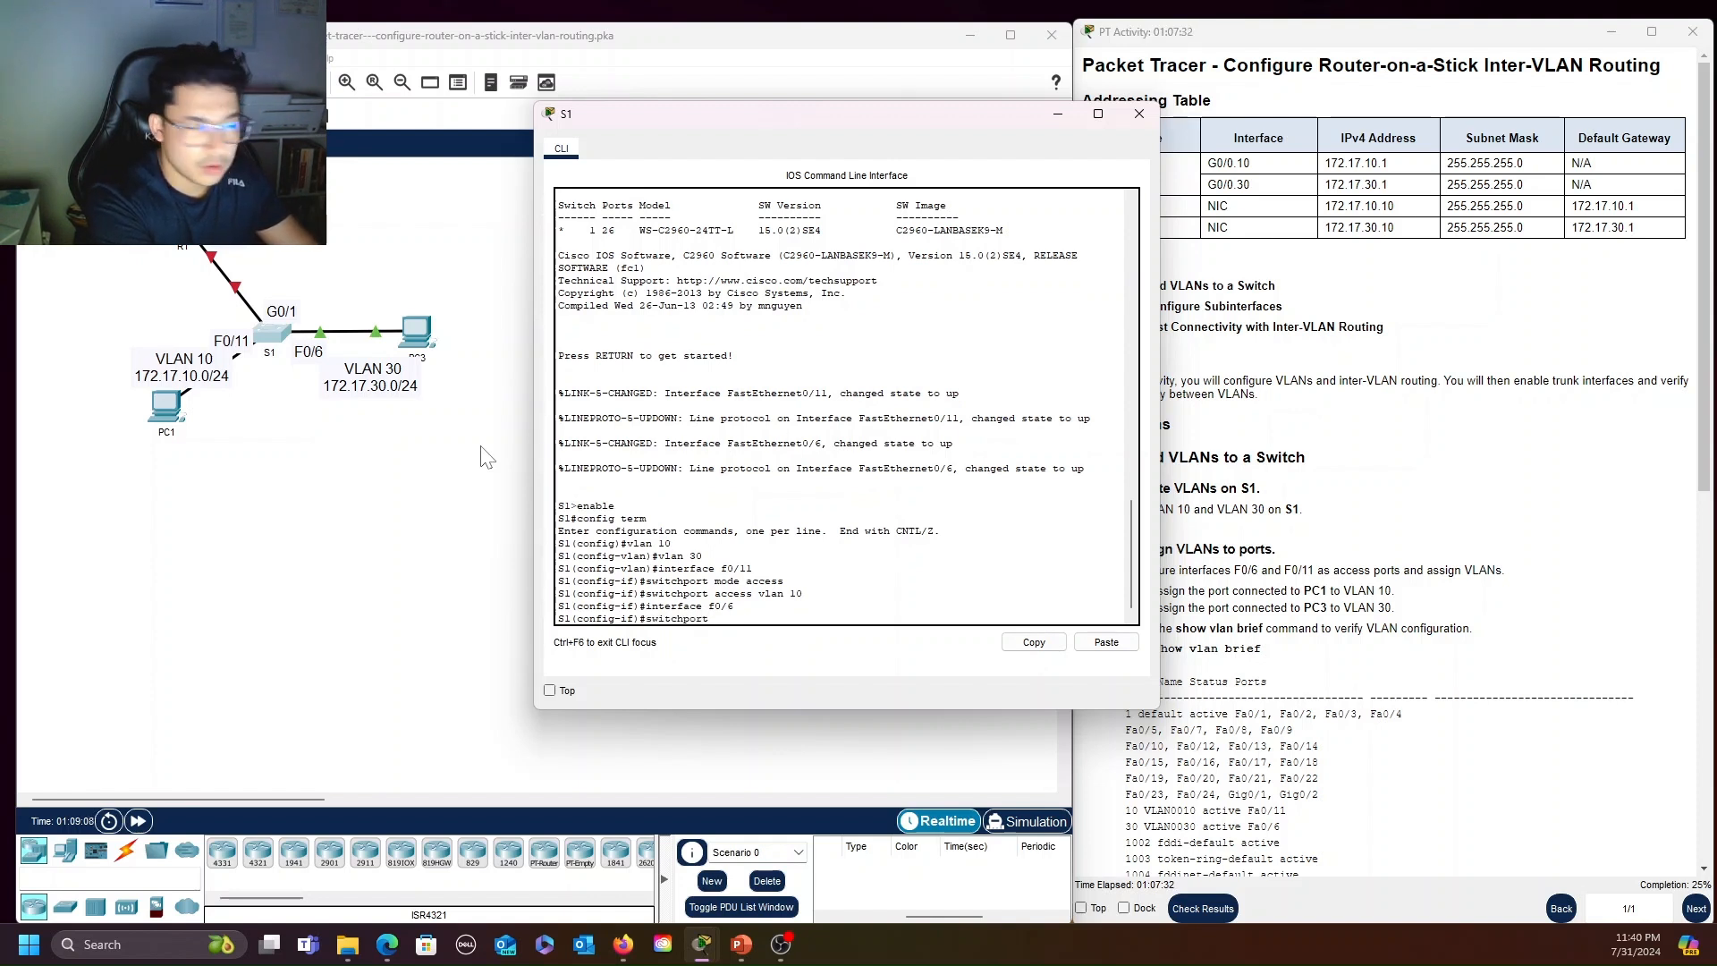
pyautogui.write('switchport mode')
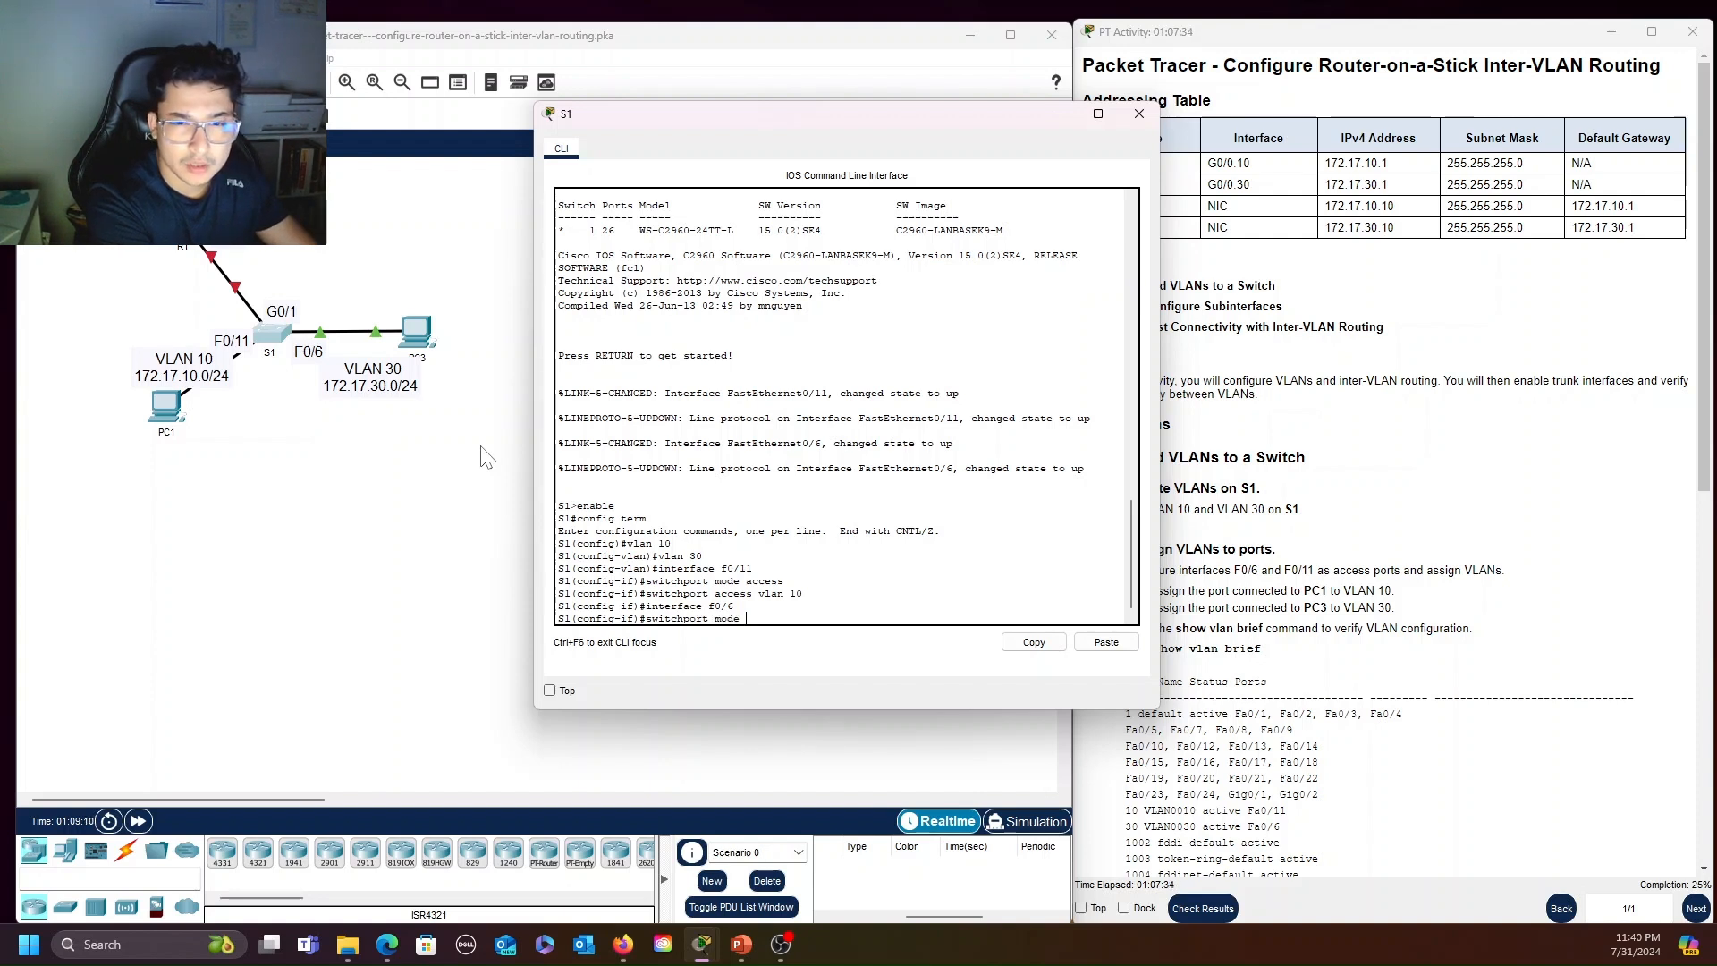
pyautogui.write(' access')
pyautogui.press('Return')
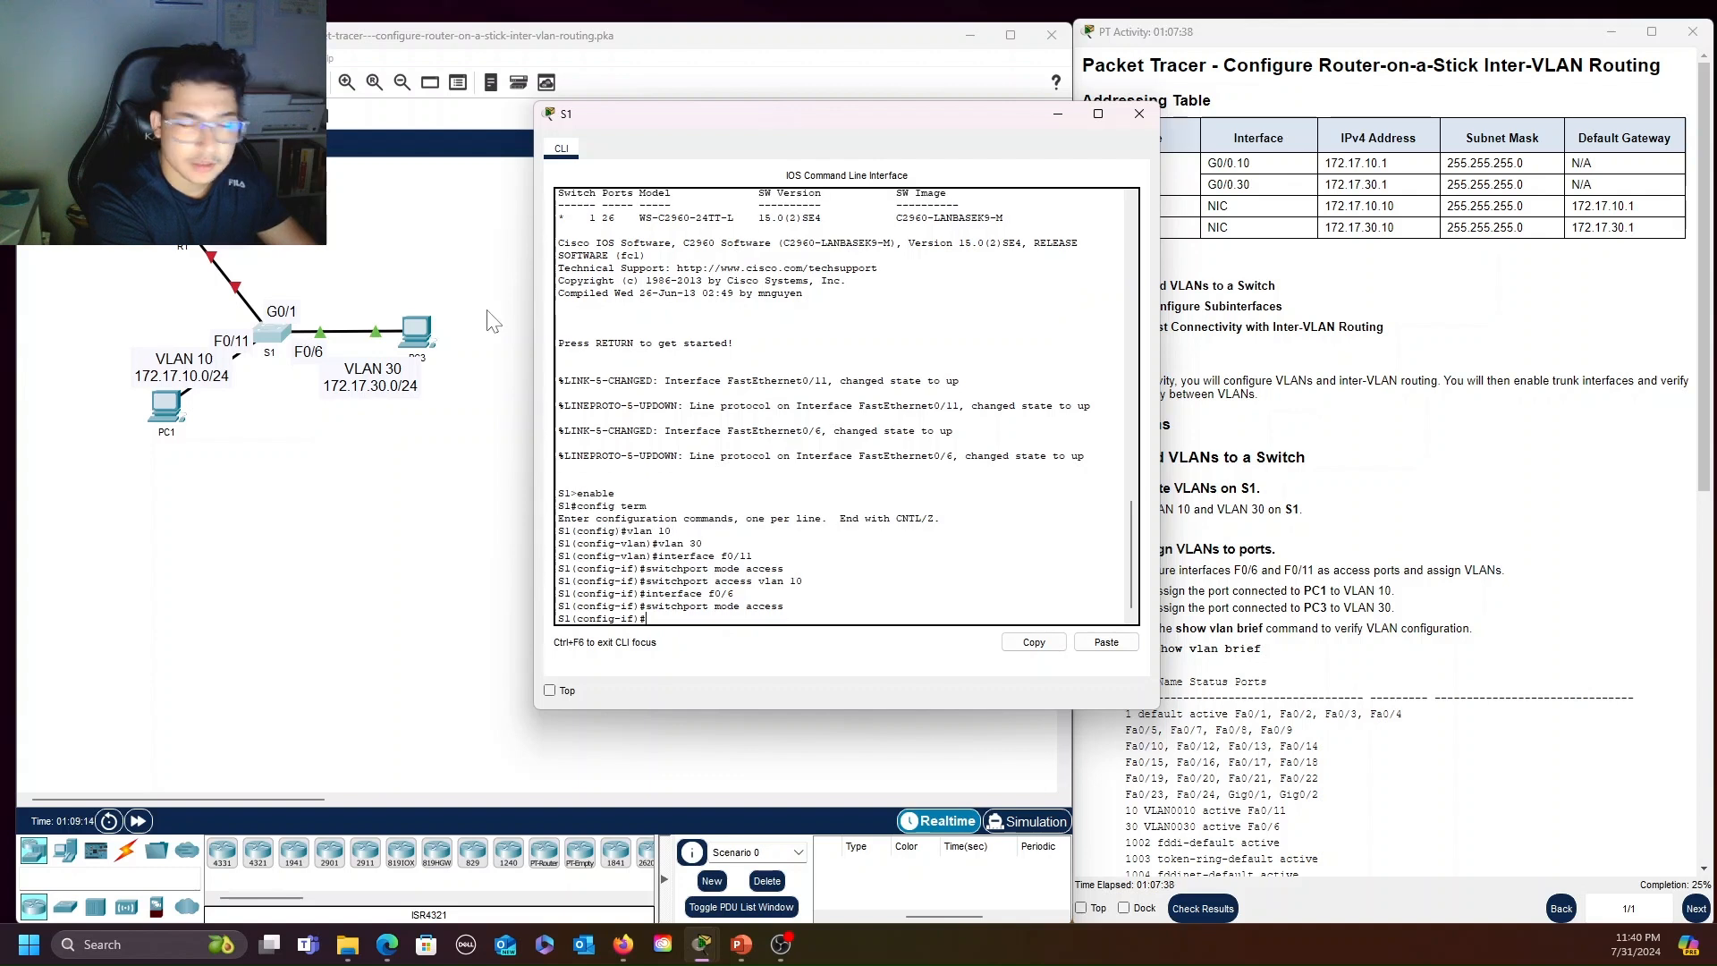
# Assign interface f0/6 to VLAN 30 with switchport access vlan 30
pyautogui.write('rt access vlan 30')
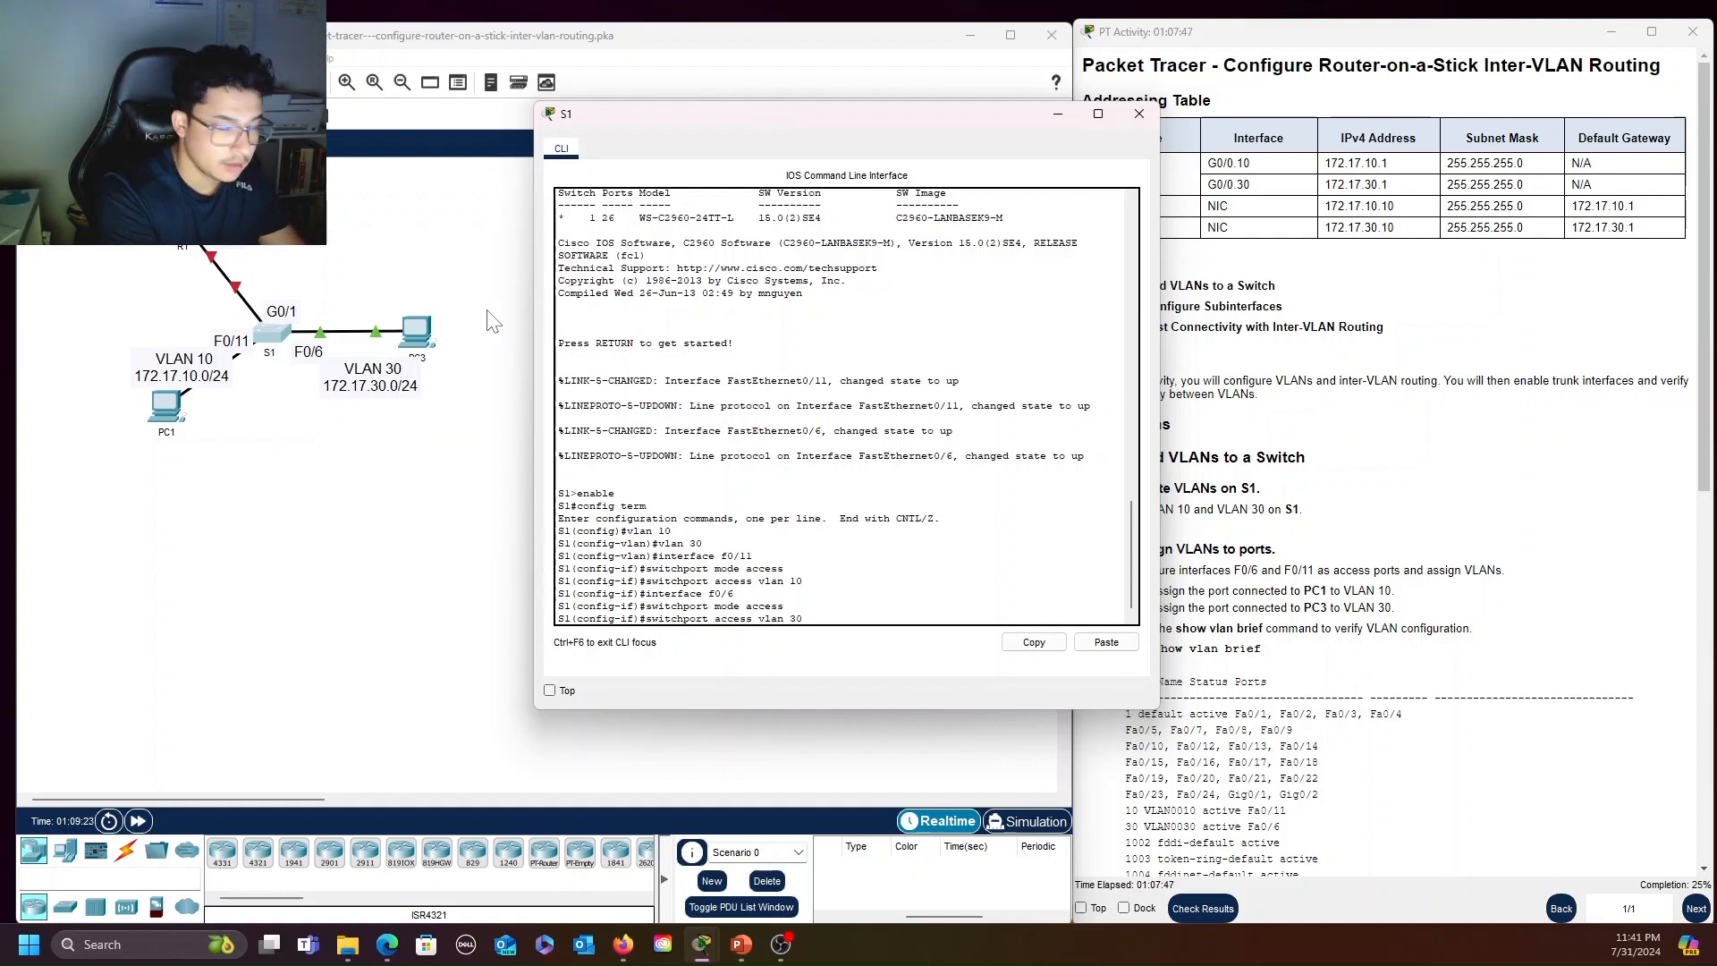
pyautogui.press('Return')
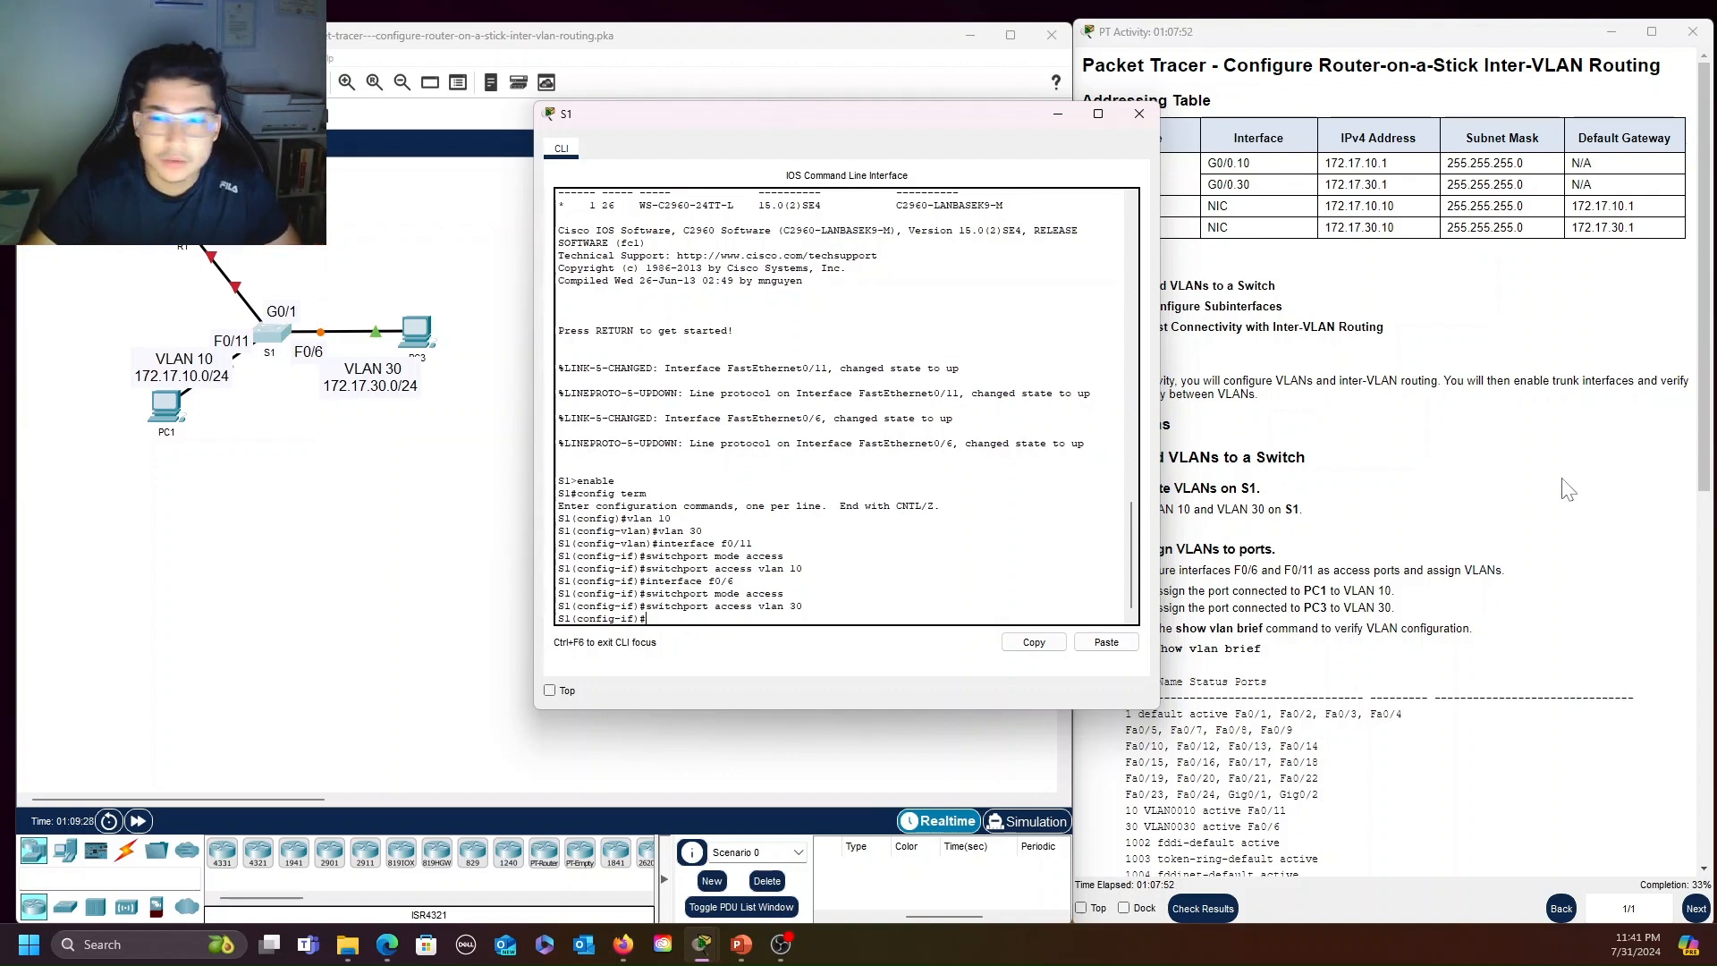
# Leave configuration mode on S1 and run show vlan brief to check the ports assigned to VLAN 10 and VLAN 30
pyautogui.moveTo(940, 110); pyautogui.dragTo(787, 141)
pyautogui.scroll(-2, 1386, 447)
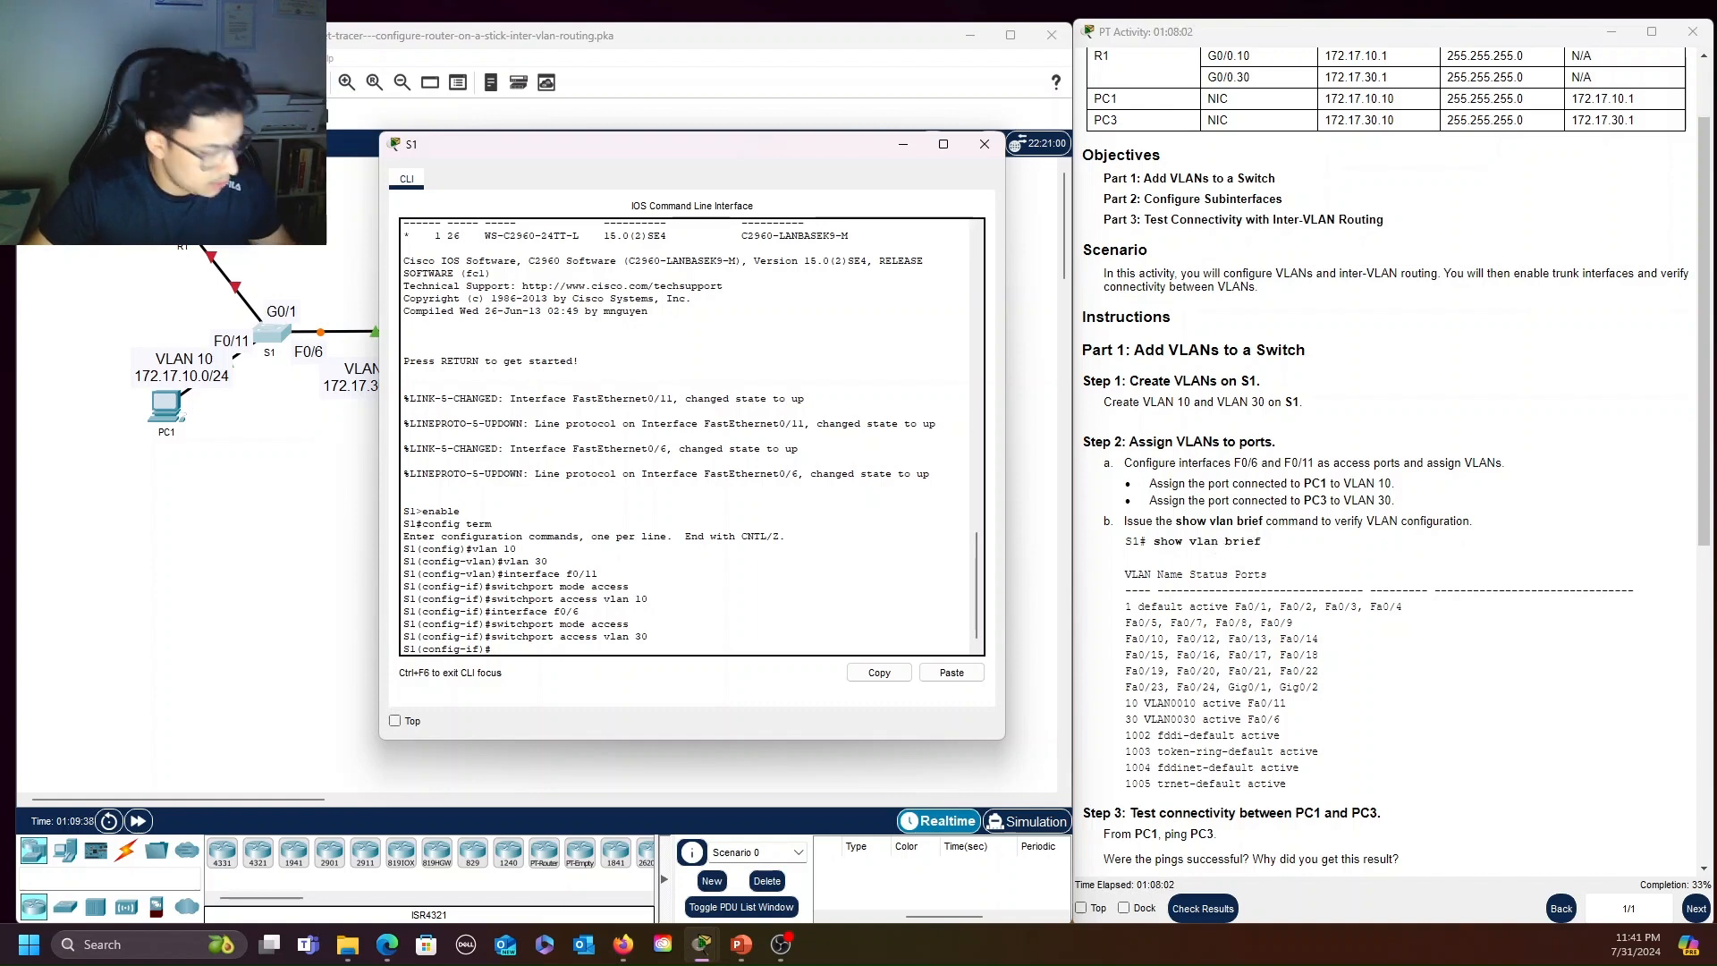
pyautogui.hotkey('ctrl', 'z')
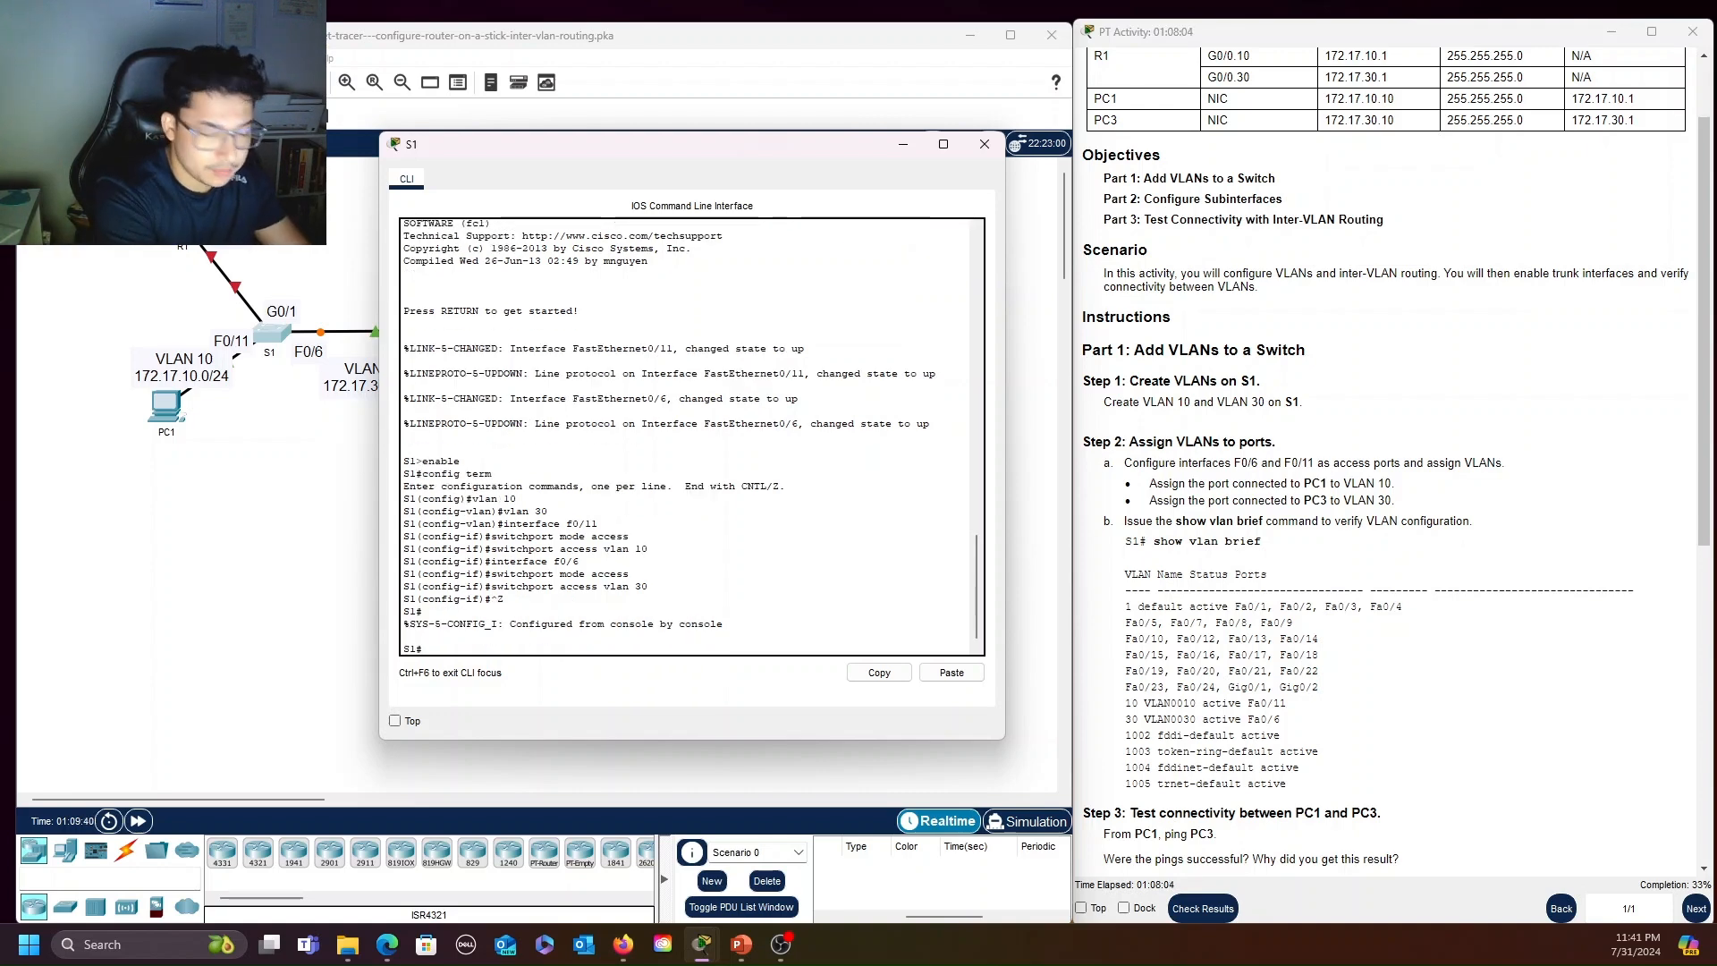
pyautogui.write('show vlan brief')
pyautogui.press('Return')
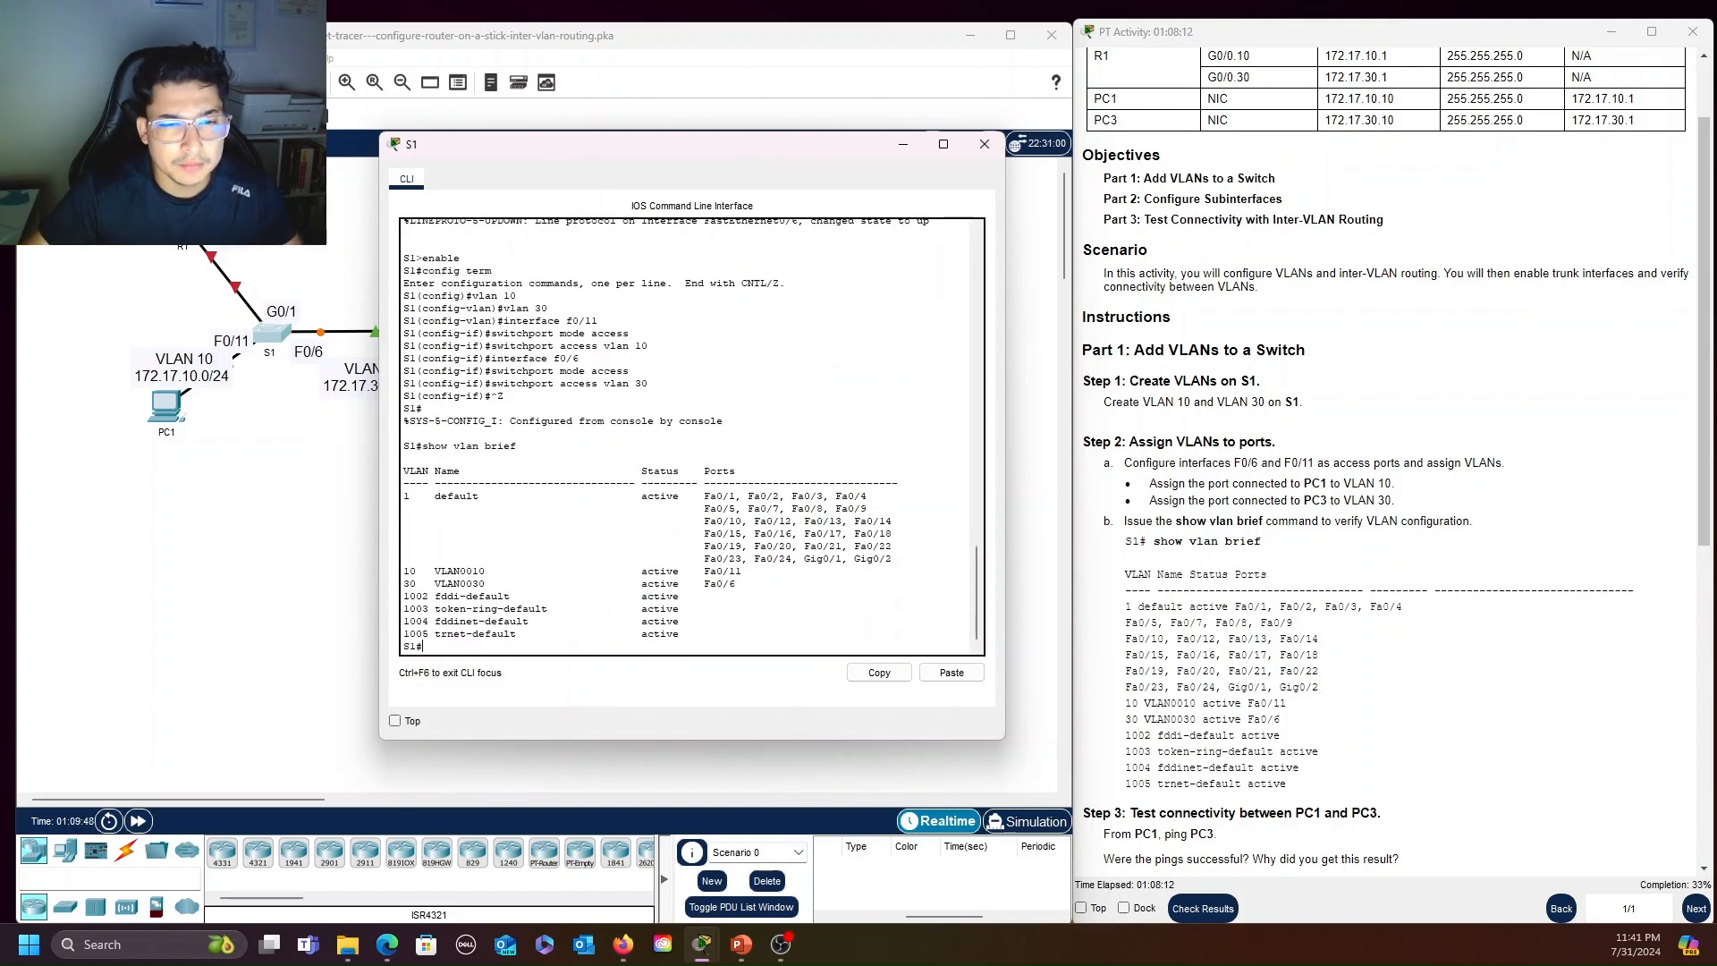
pyautogui.moveTo(403, 571); pyautogui.dragTo(741, 570)
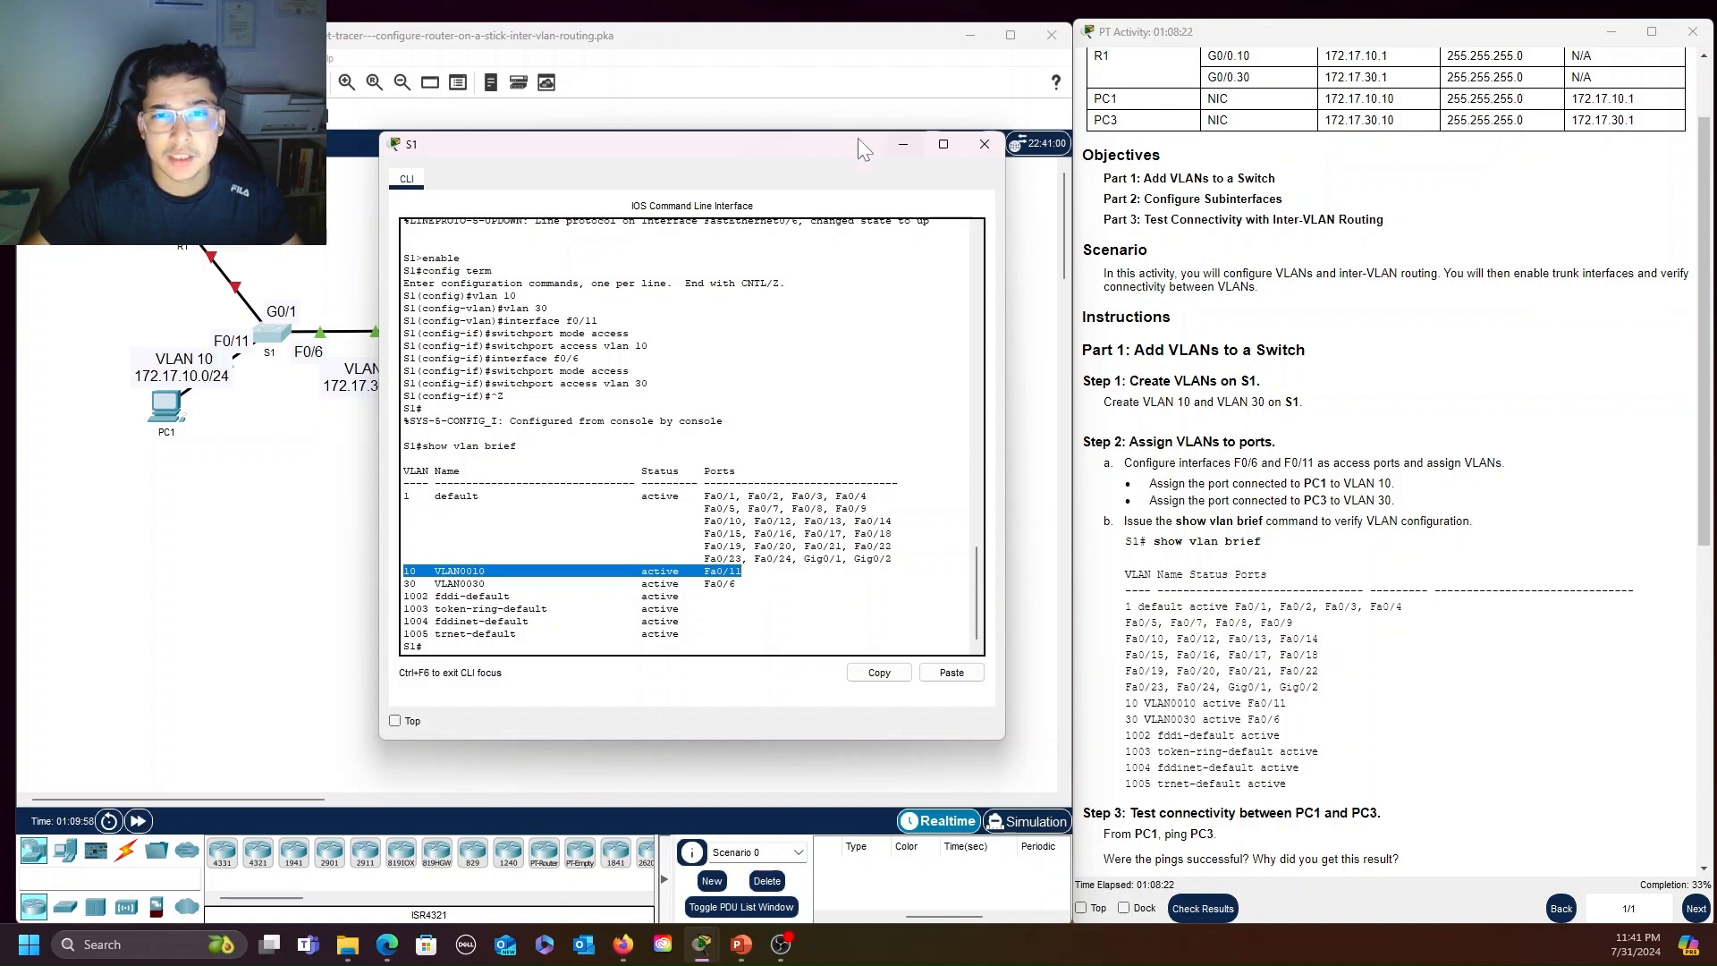
pyautogui.moveTo(830, 143); pyautogui.dragTo(862, 89)
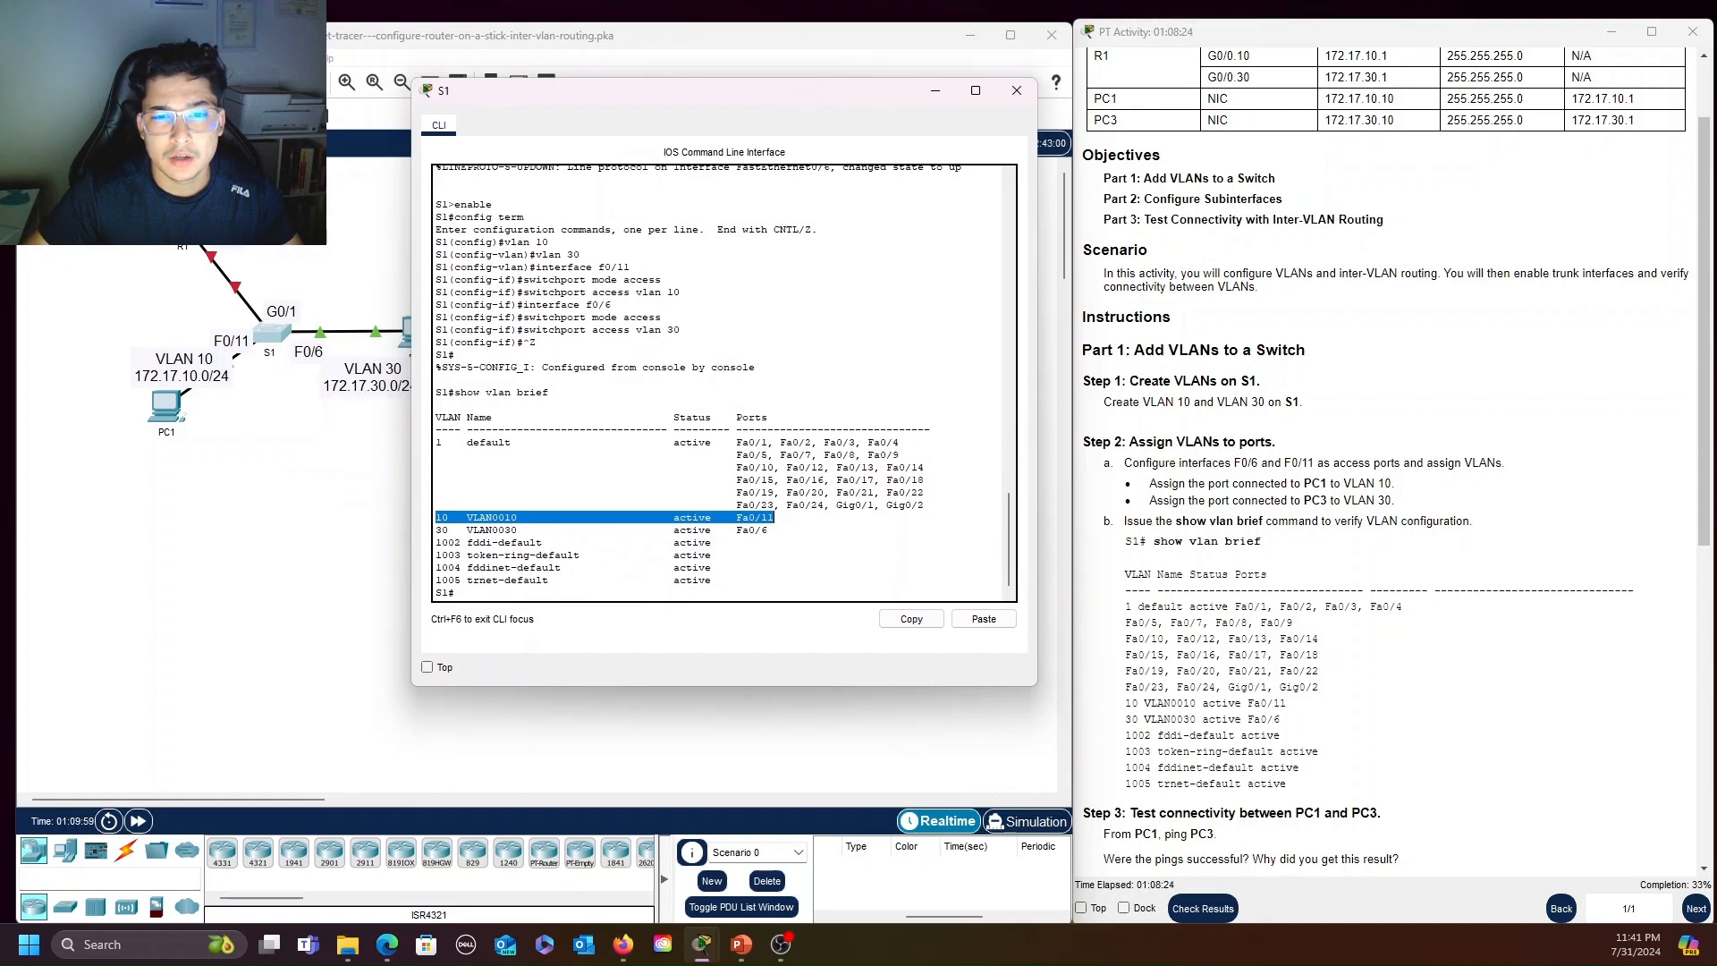
# Test connectivity between the two VLANs by sending a simple PDU from PC1 to PC3
pyautogui.click(772, 530)
pyautogui.scroll(-3, 1318, 623)
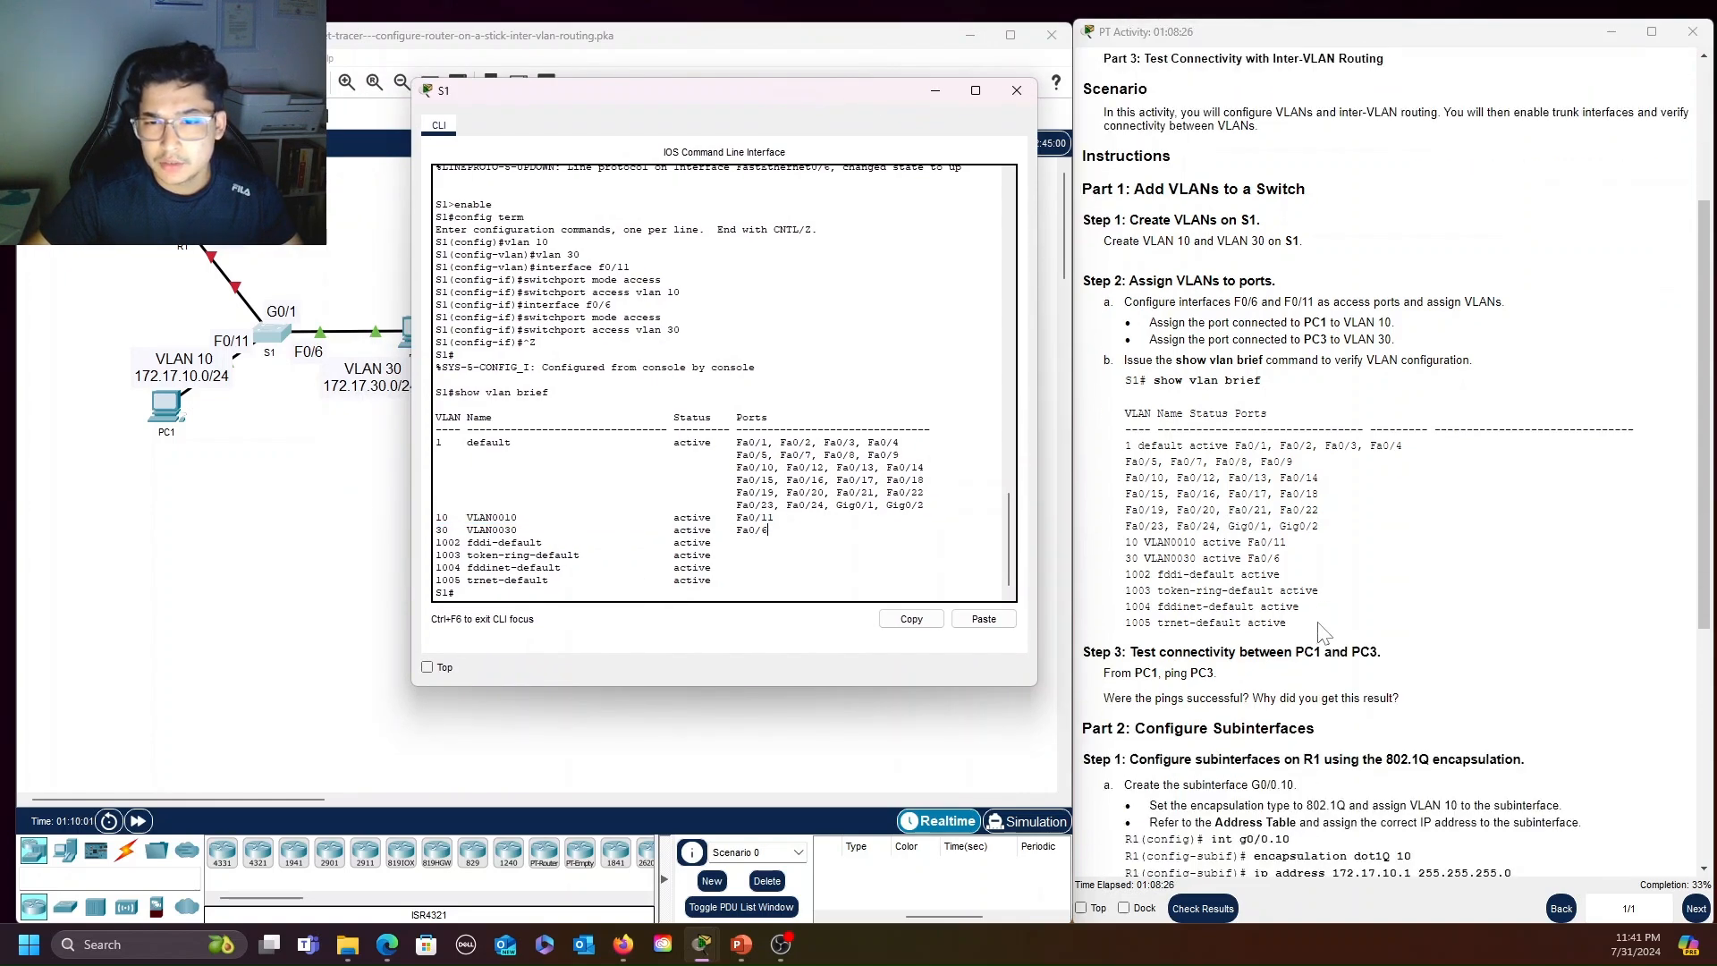
pyautogui.scroll(-1, 1322, 631)
pyautogui.scroll(-3, 1321, 630)
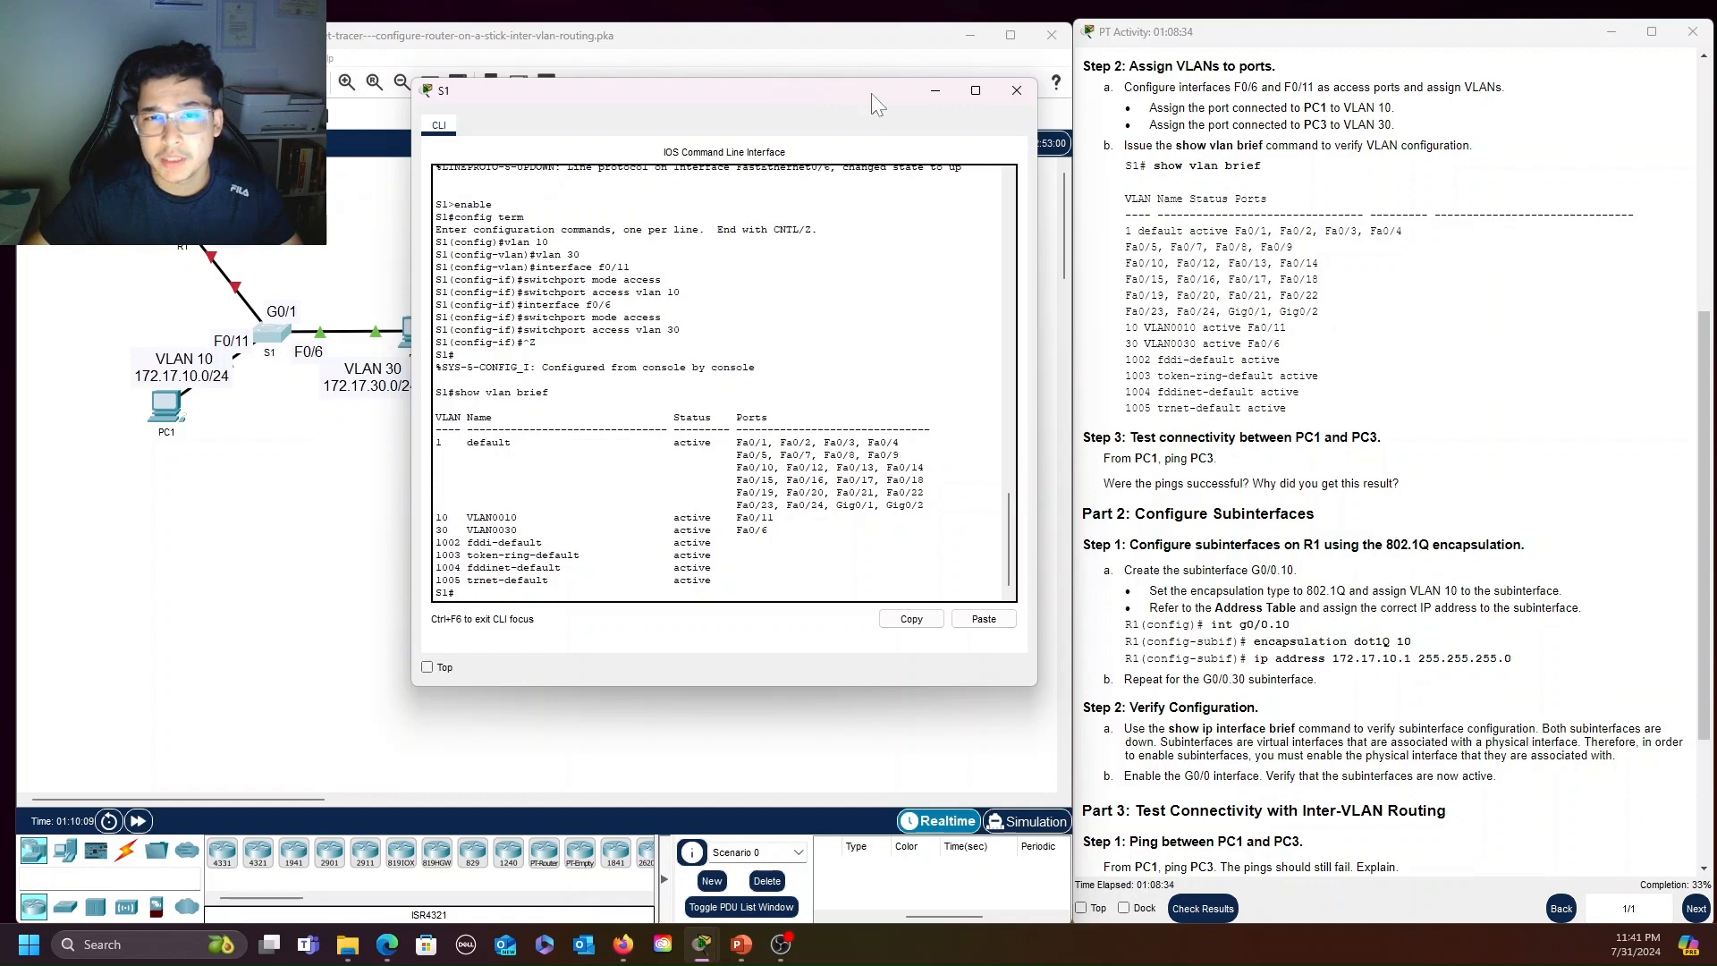
pyautogui.moveTo(820, 100); pyautogui.dragTo(1050, 114)
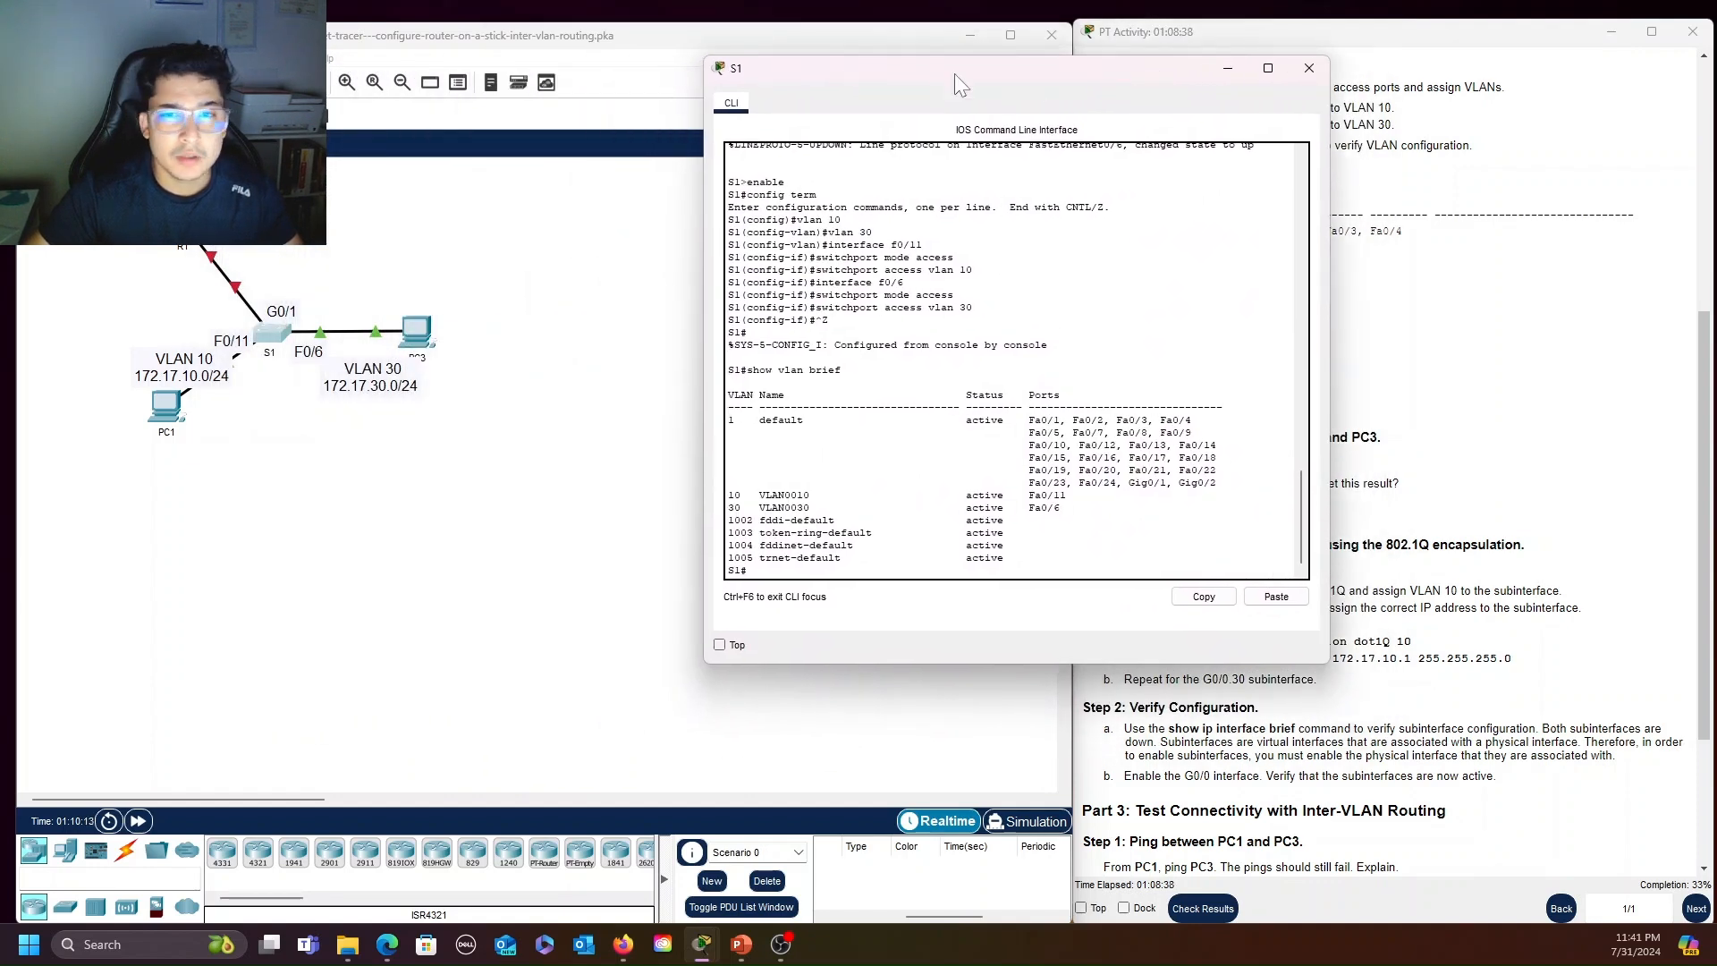
pyautogui.moveTo(939, 73); pyautogui.dragTo(1096, 164)
pyautogui.click(550, 260)
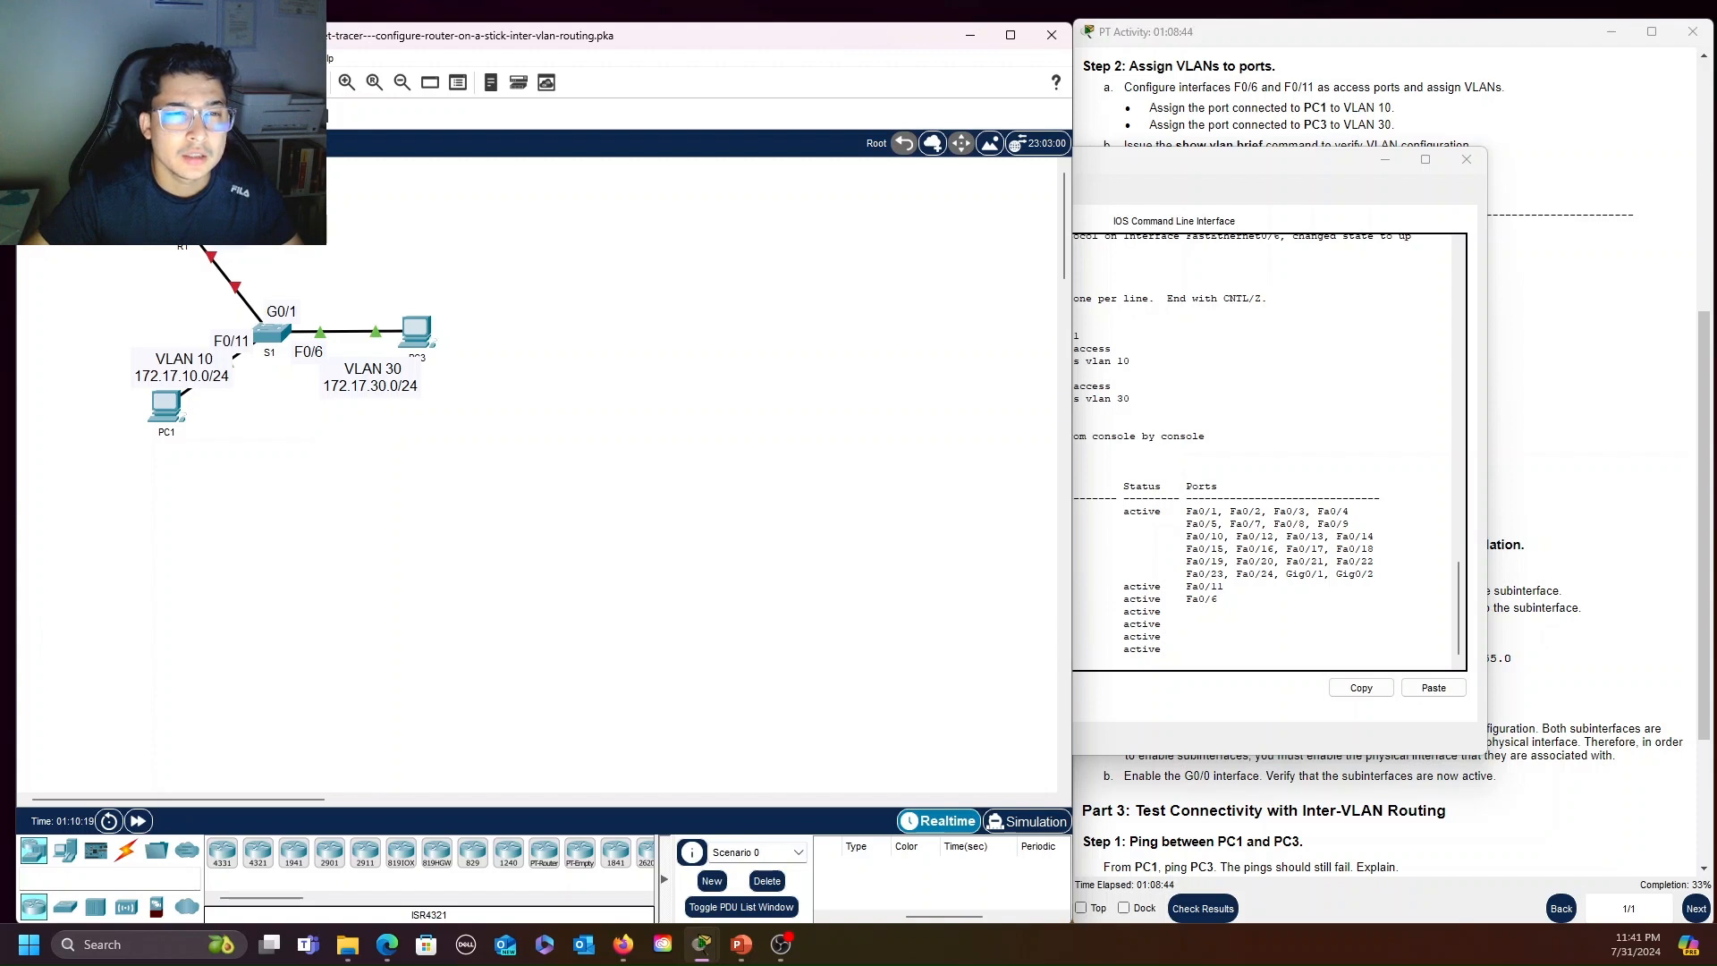
pyautogui.click(179, 417)
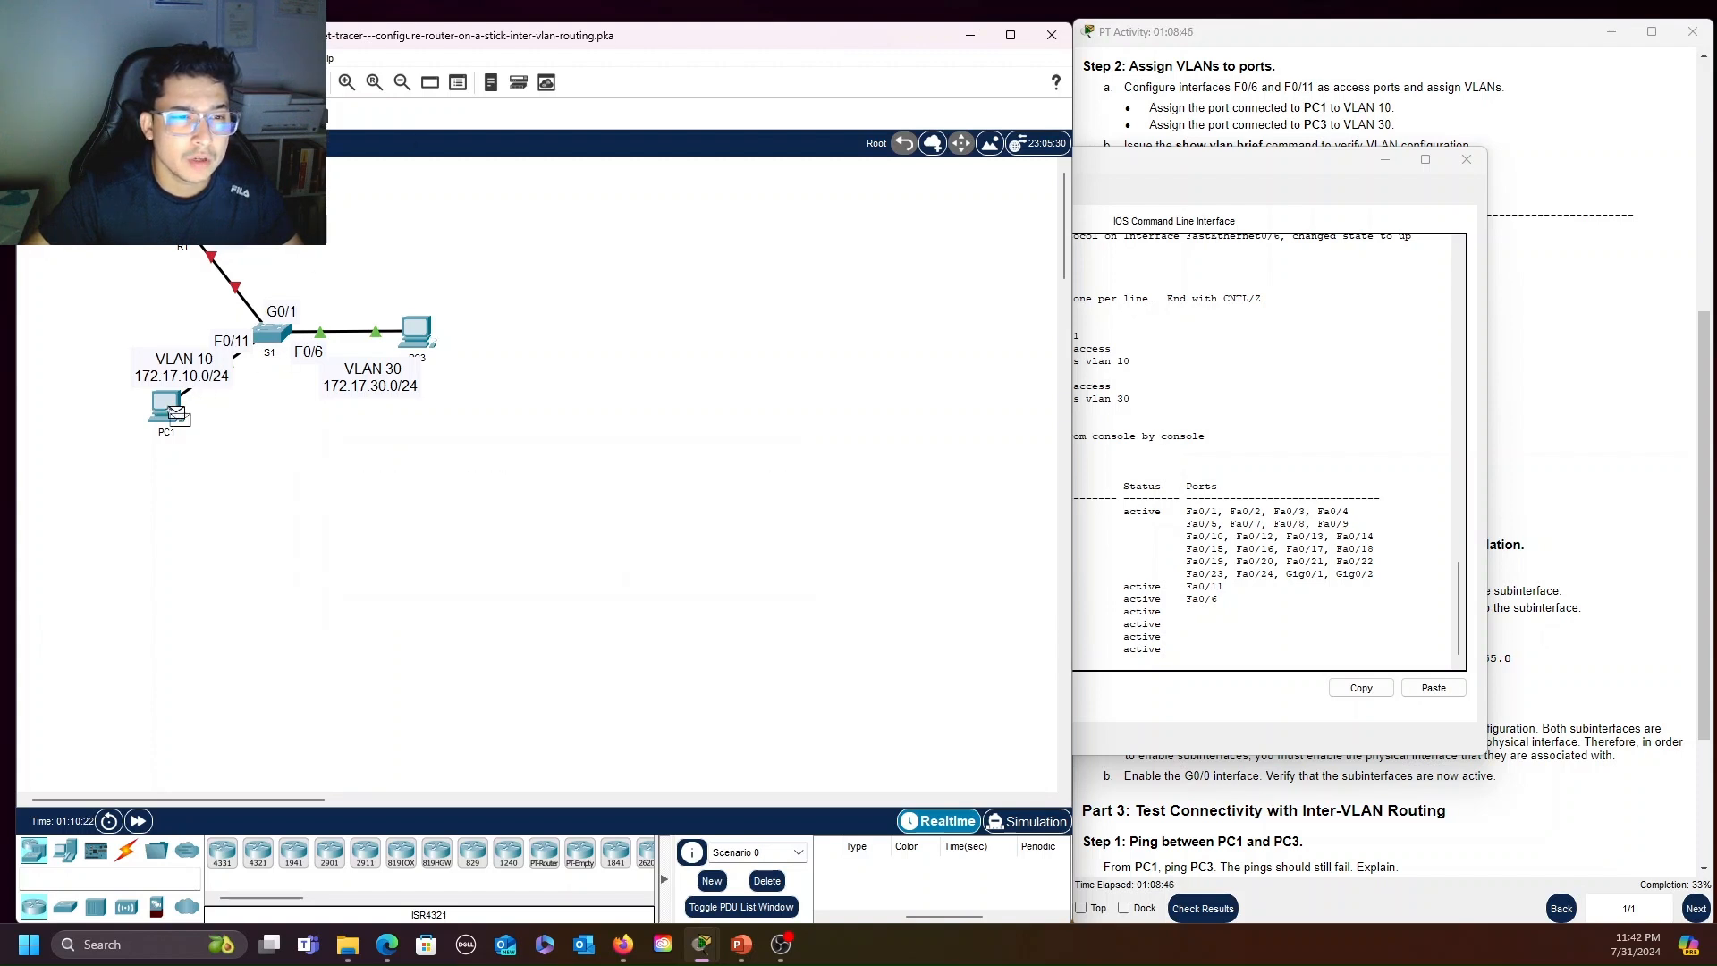
pyautogui.click(427, 335)
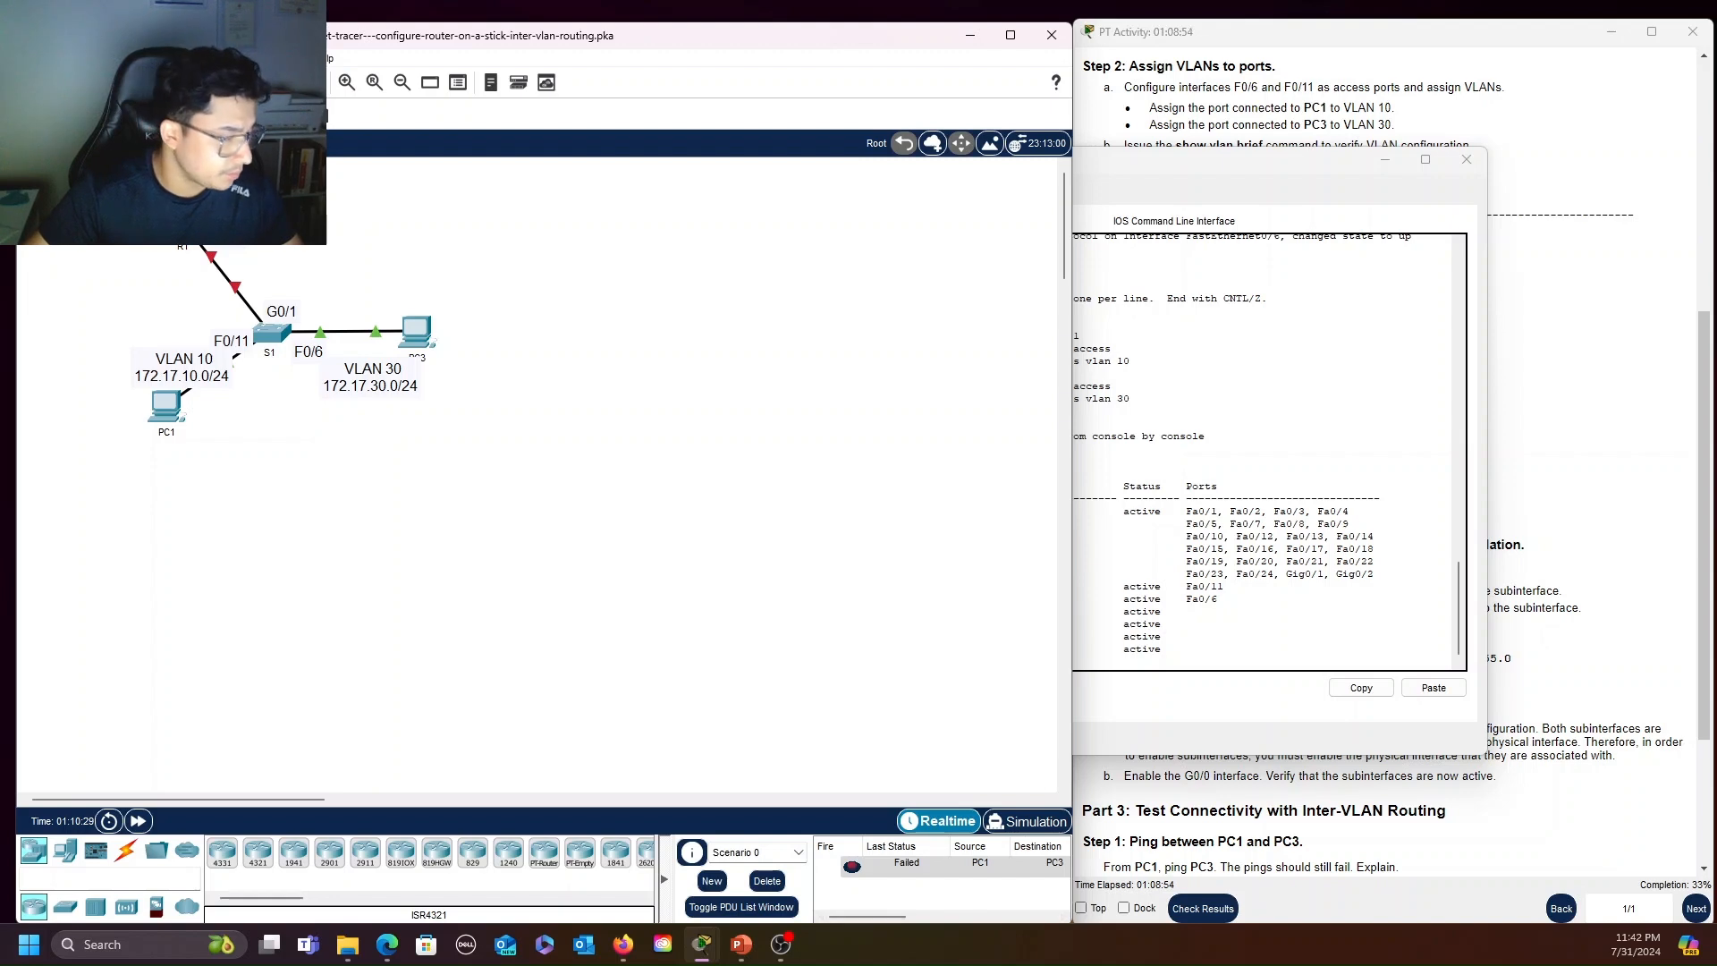
pyautogui.moveTo(1249, 169); pyautogui.dragTo(782, 100)
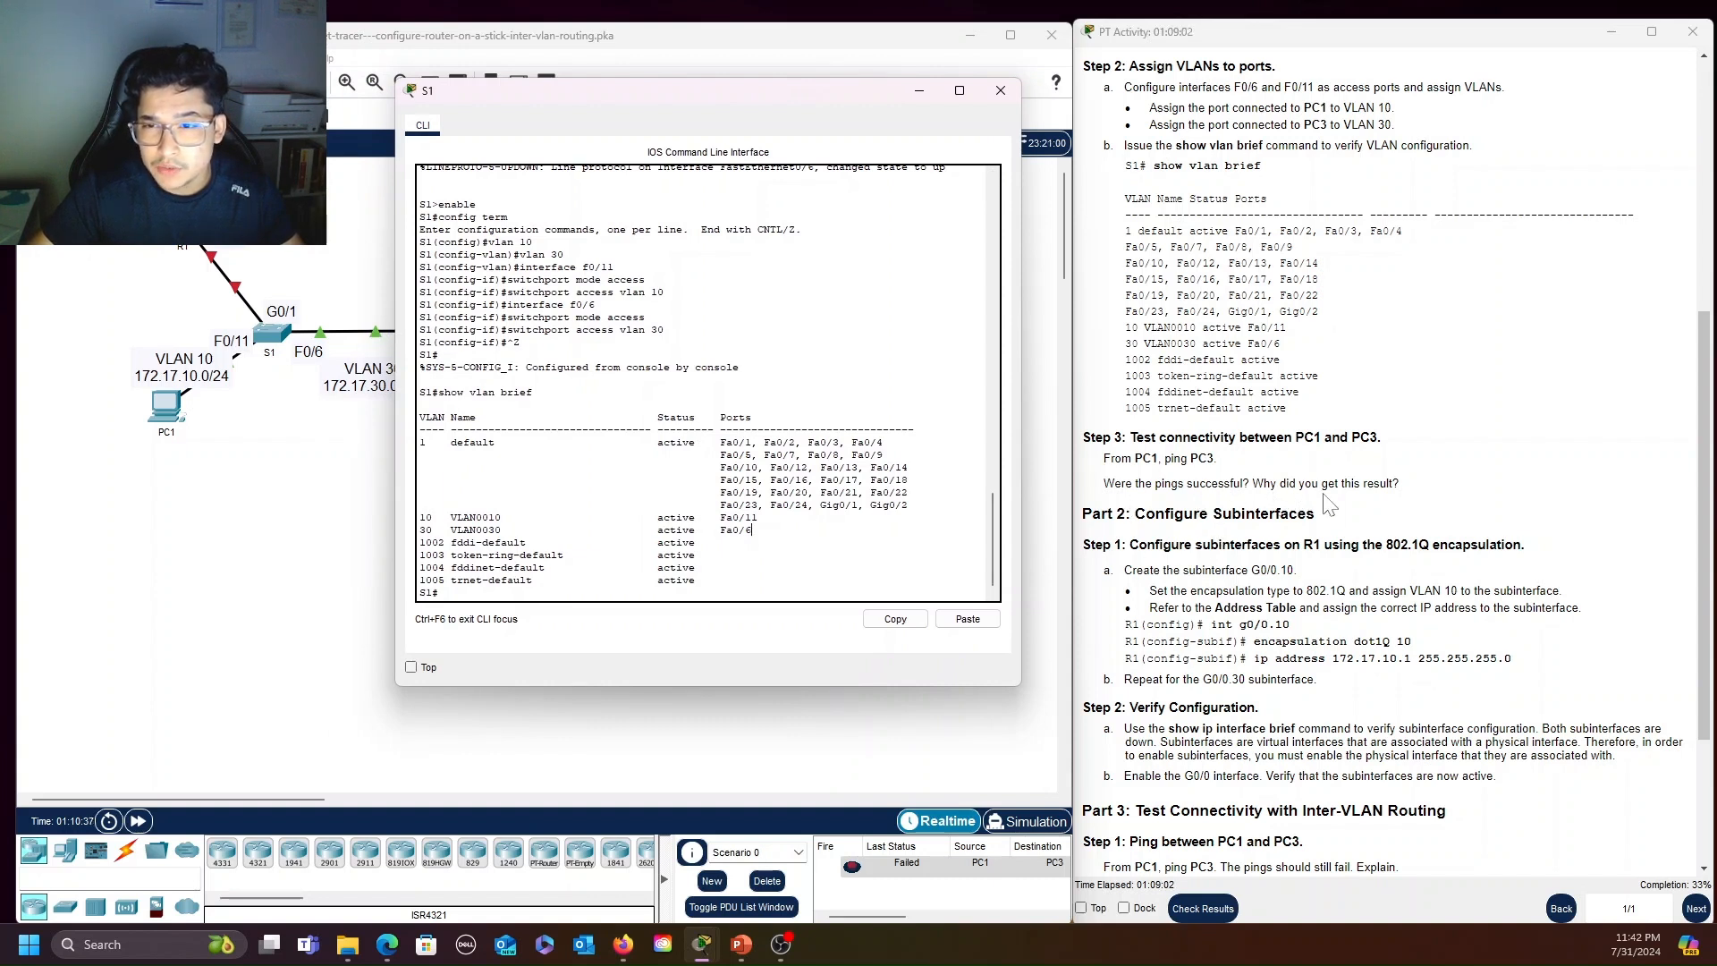
pyautogui.click(878, 917)
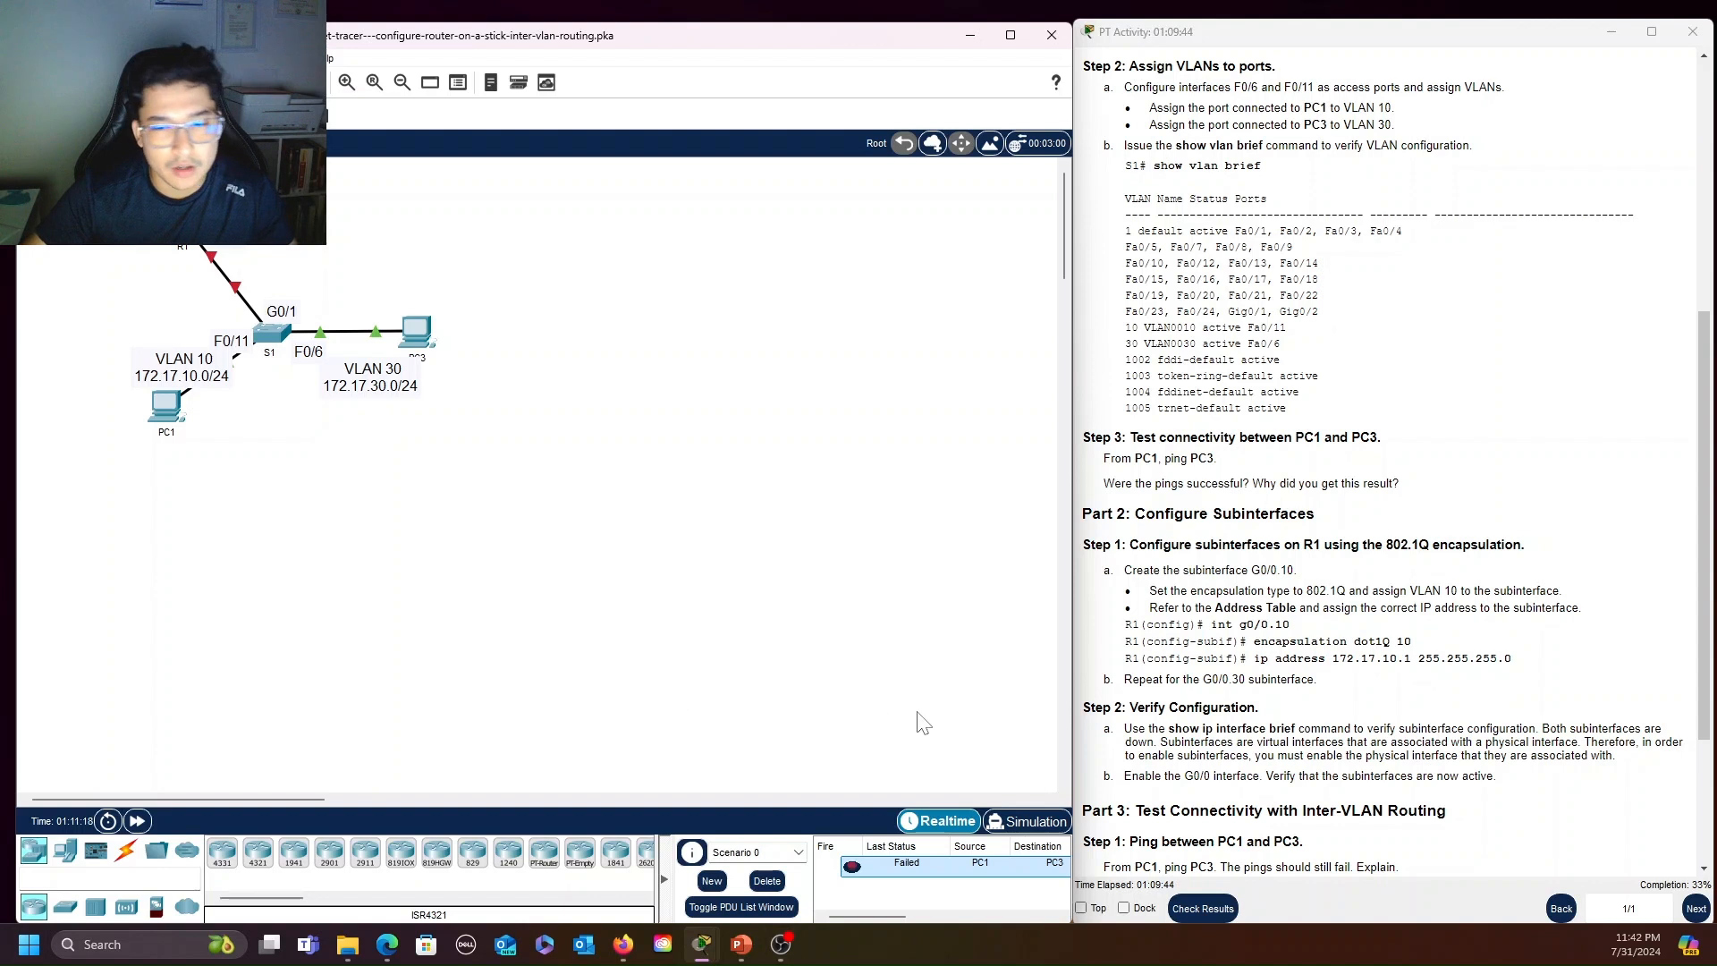
pyautogui.click(781, 944)
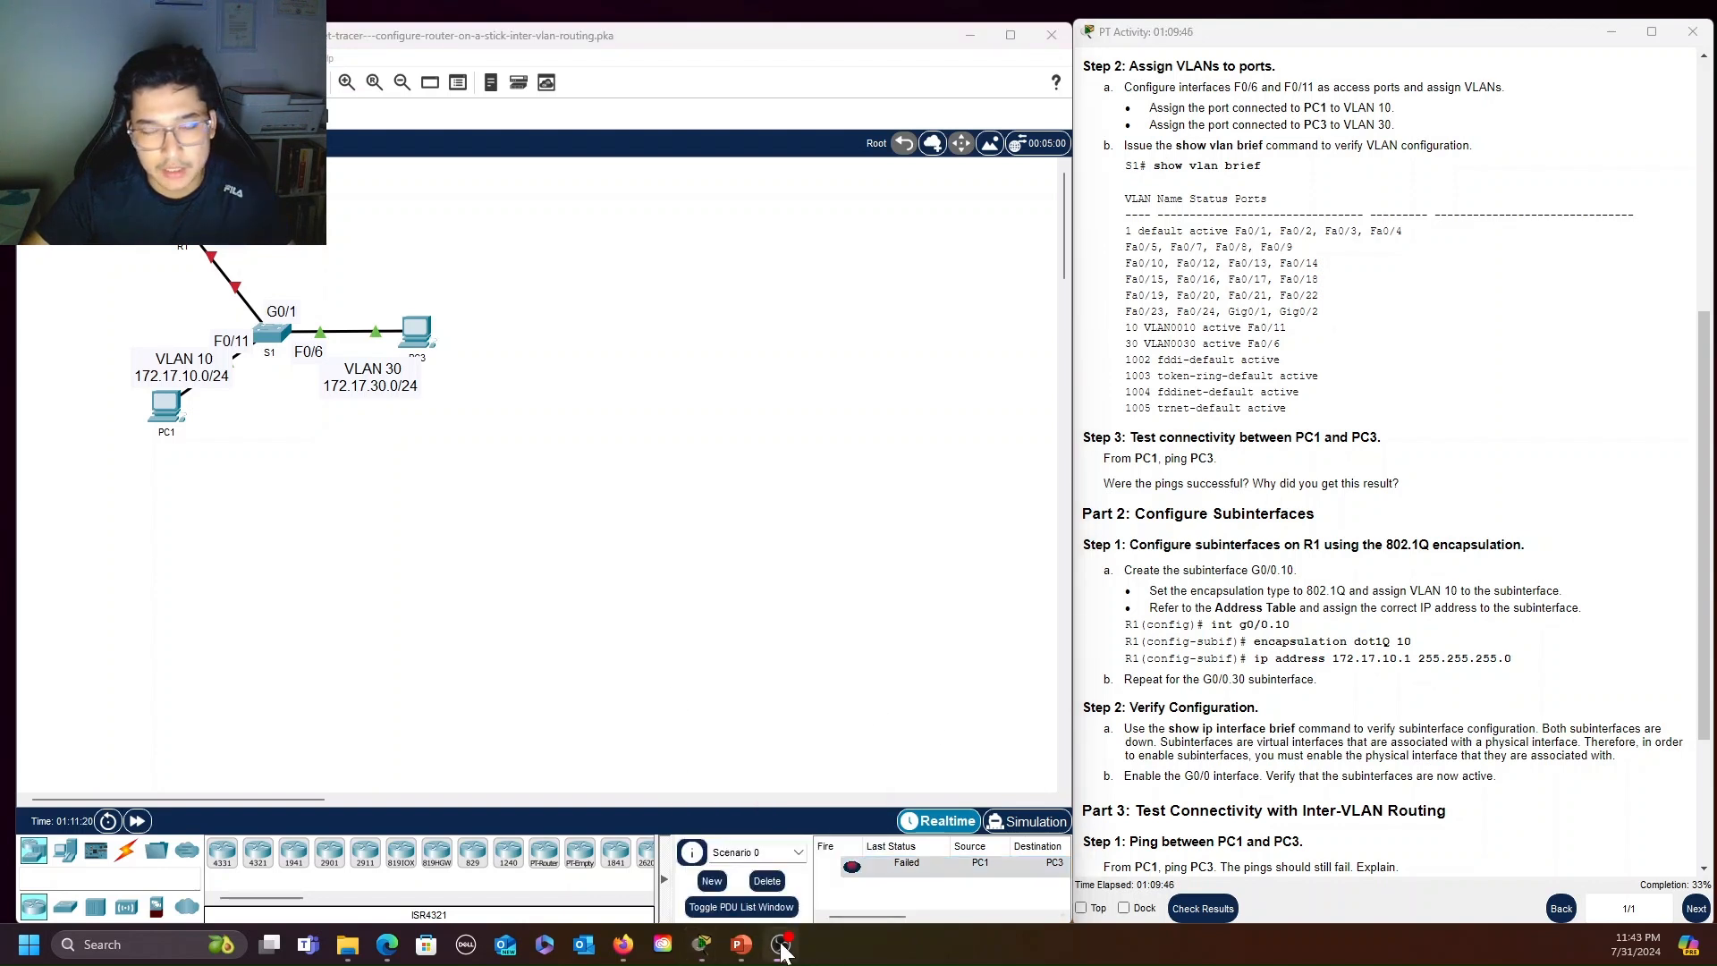
pyautogui.click(912, 551)
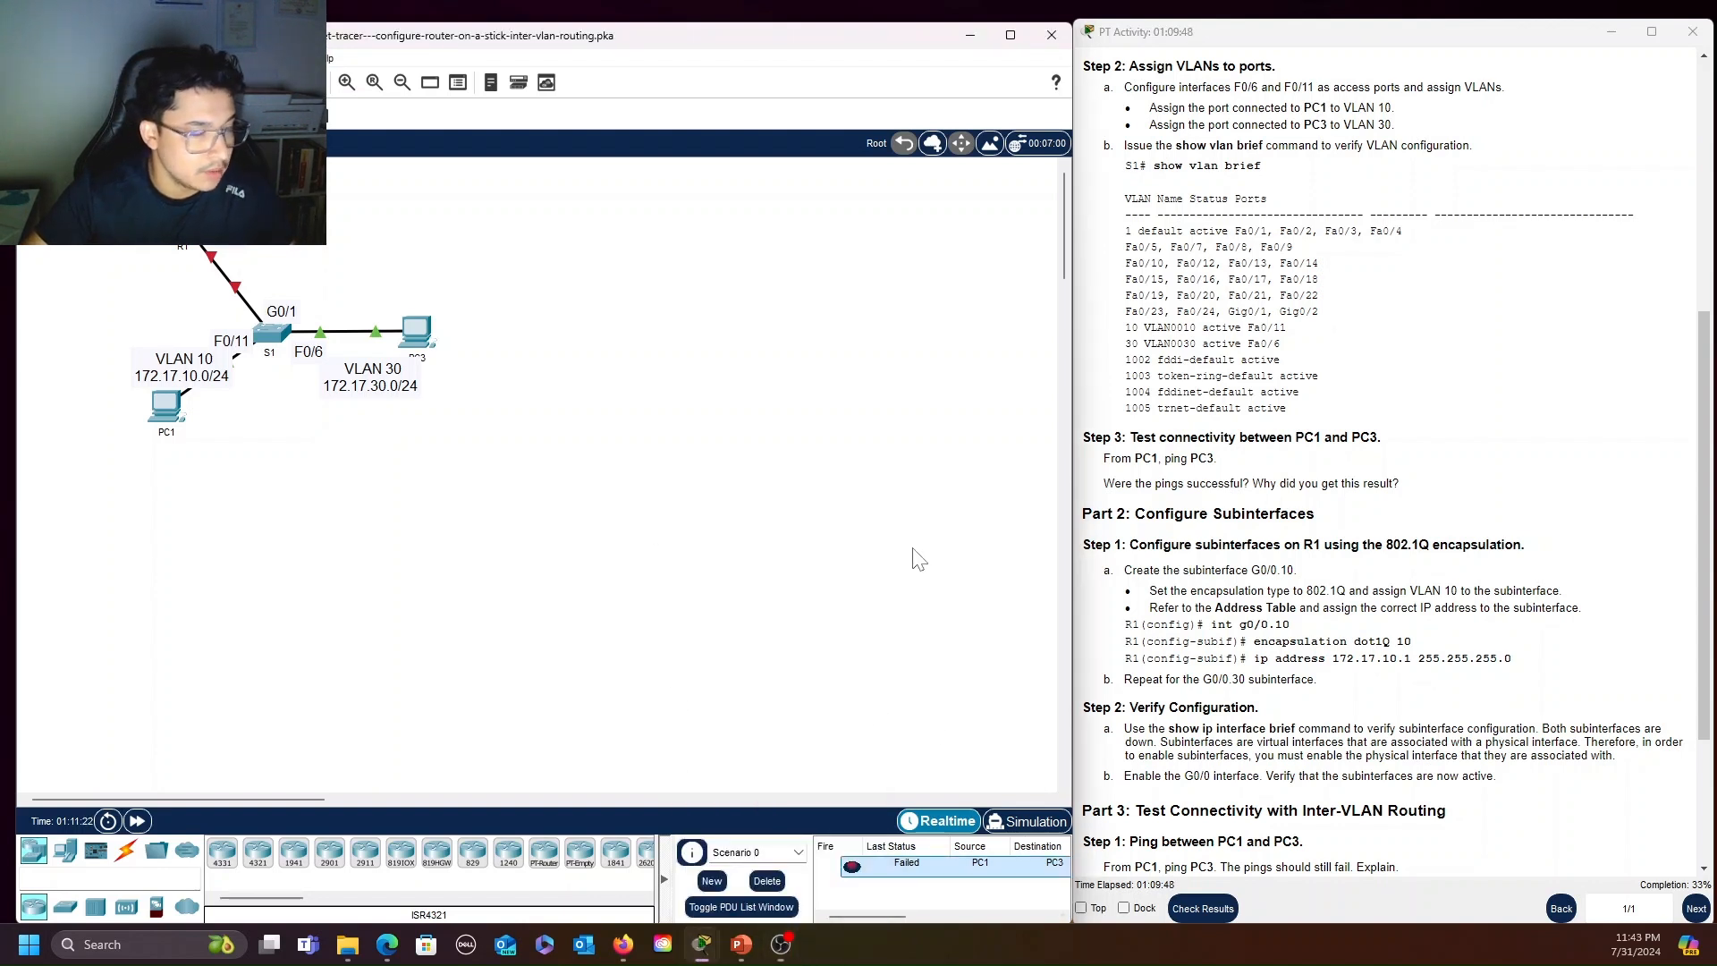
pyautogui.moveTo(705, 953)
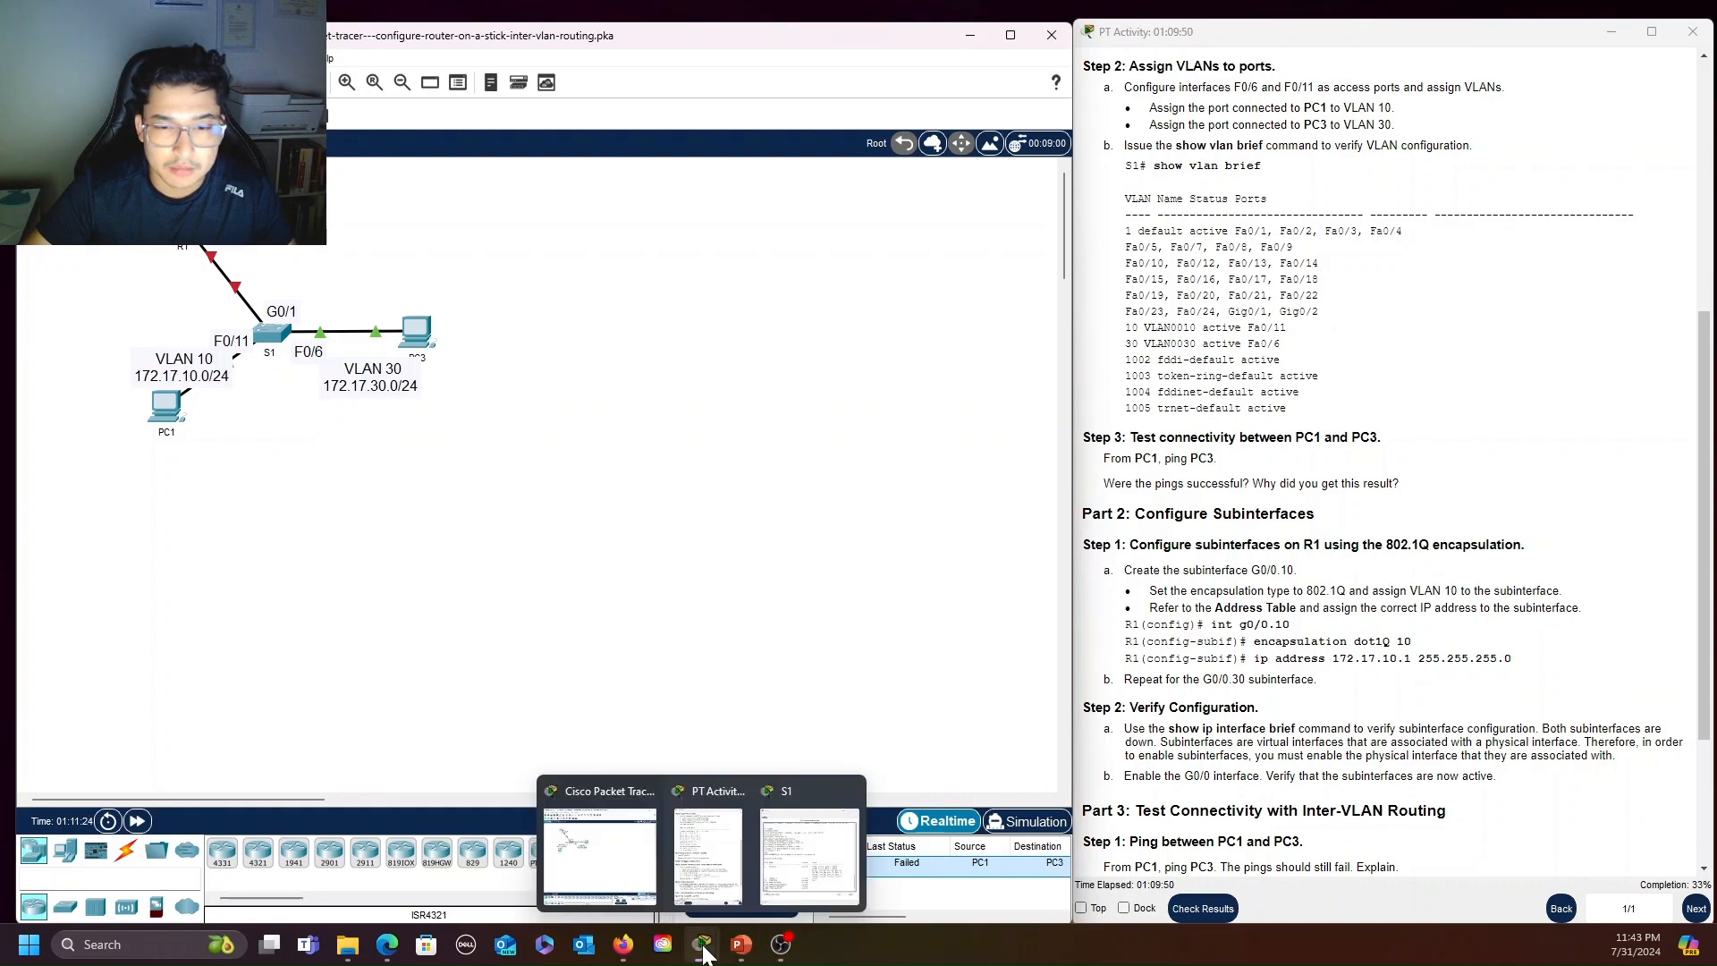
pyautogui.click(812, 854)
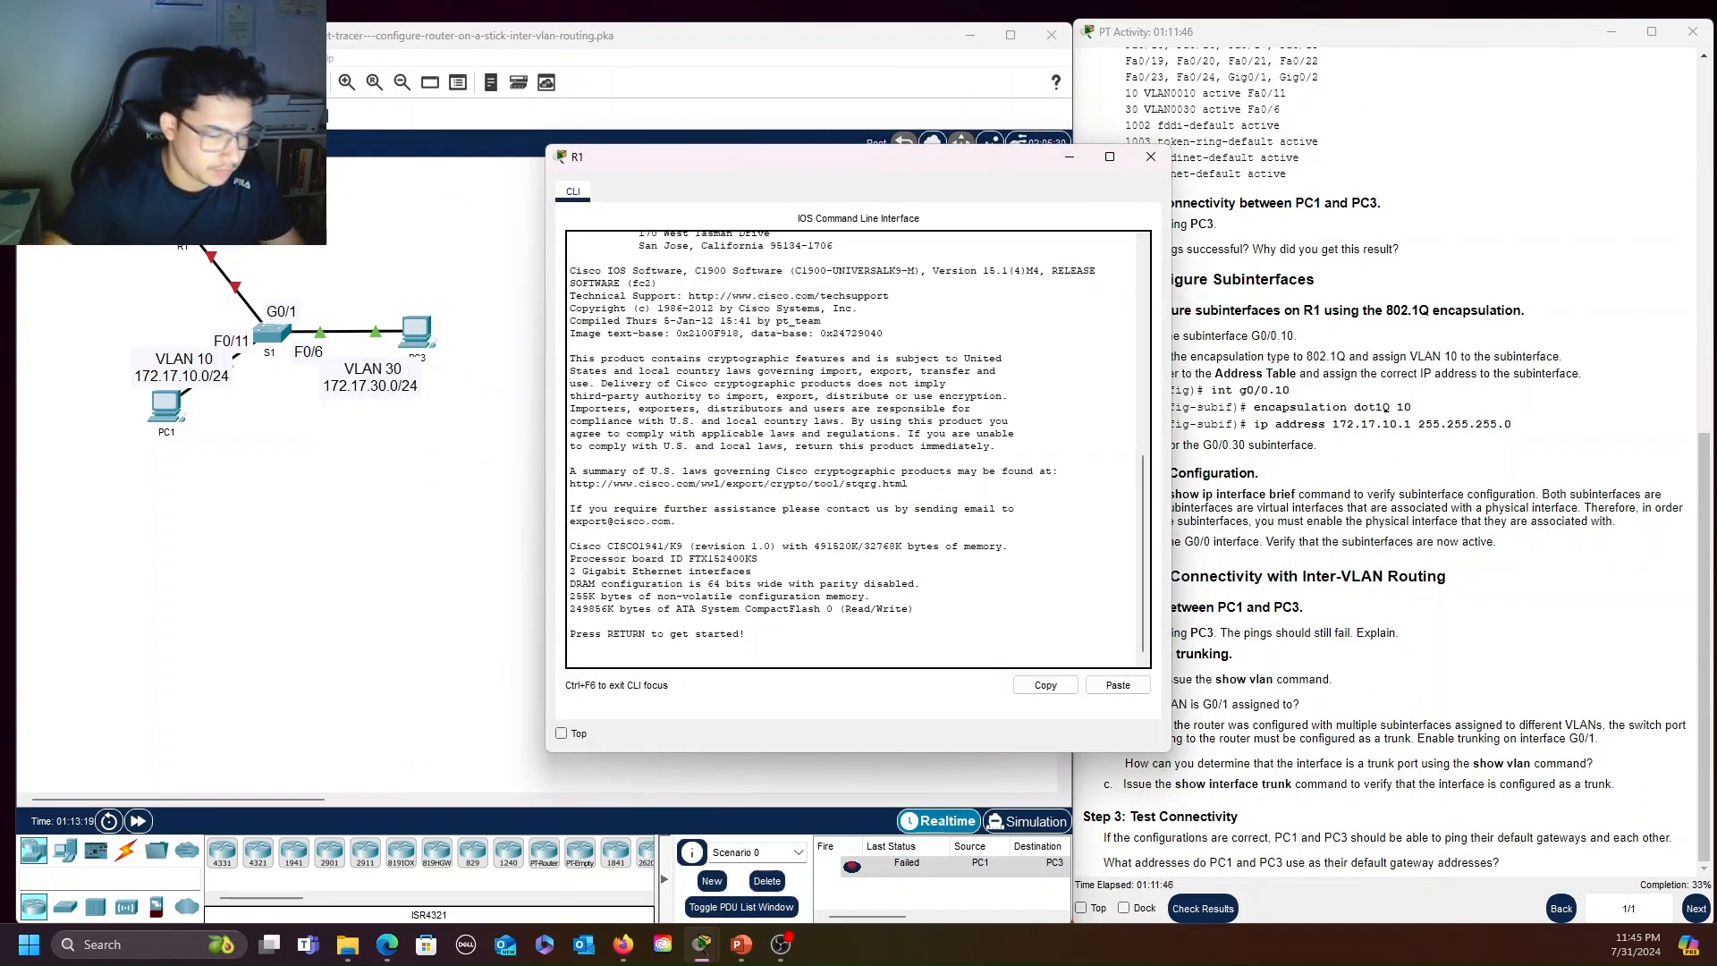
# Enter privileged mode on R1 with enable and start terminal configuration with config
pyautogui.press('Return')
pyautogui.write('enable')
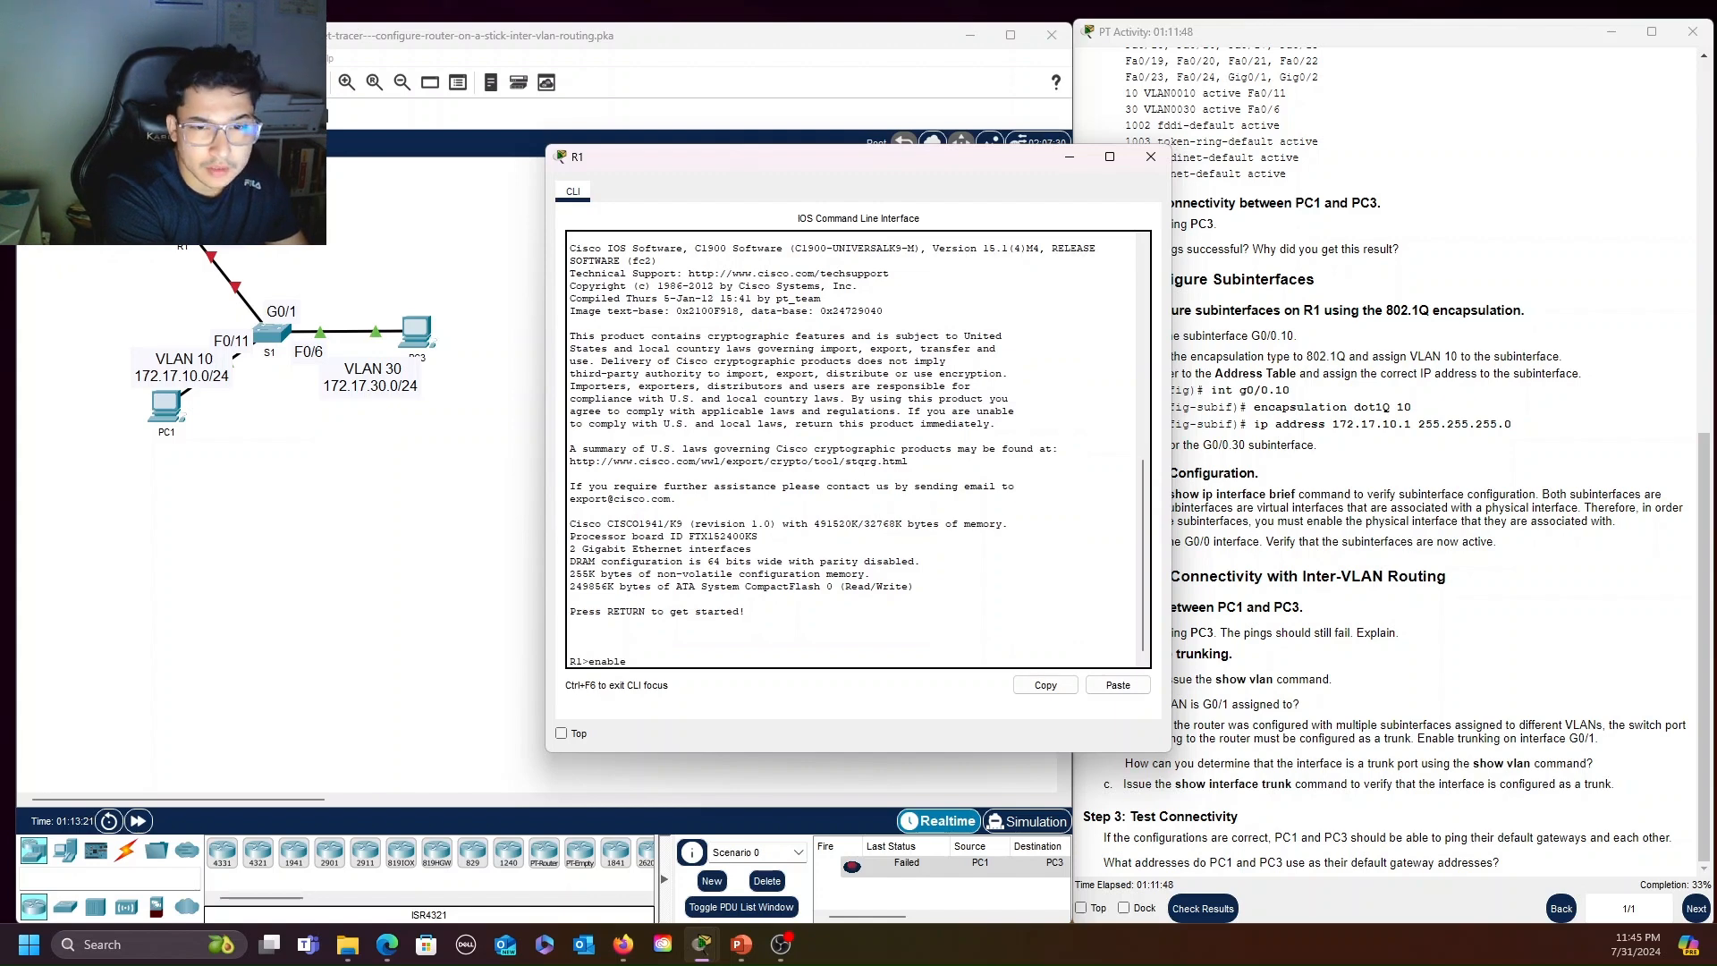
pyautogui.press('Return')
pyautogui.write('config')
pyautogui.press('Return')
pyautogui.press('Return')
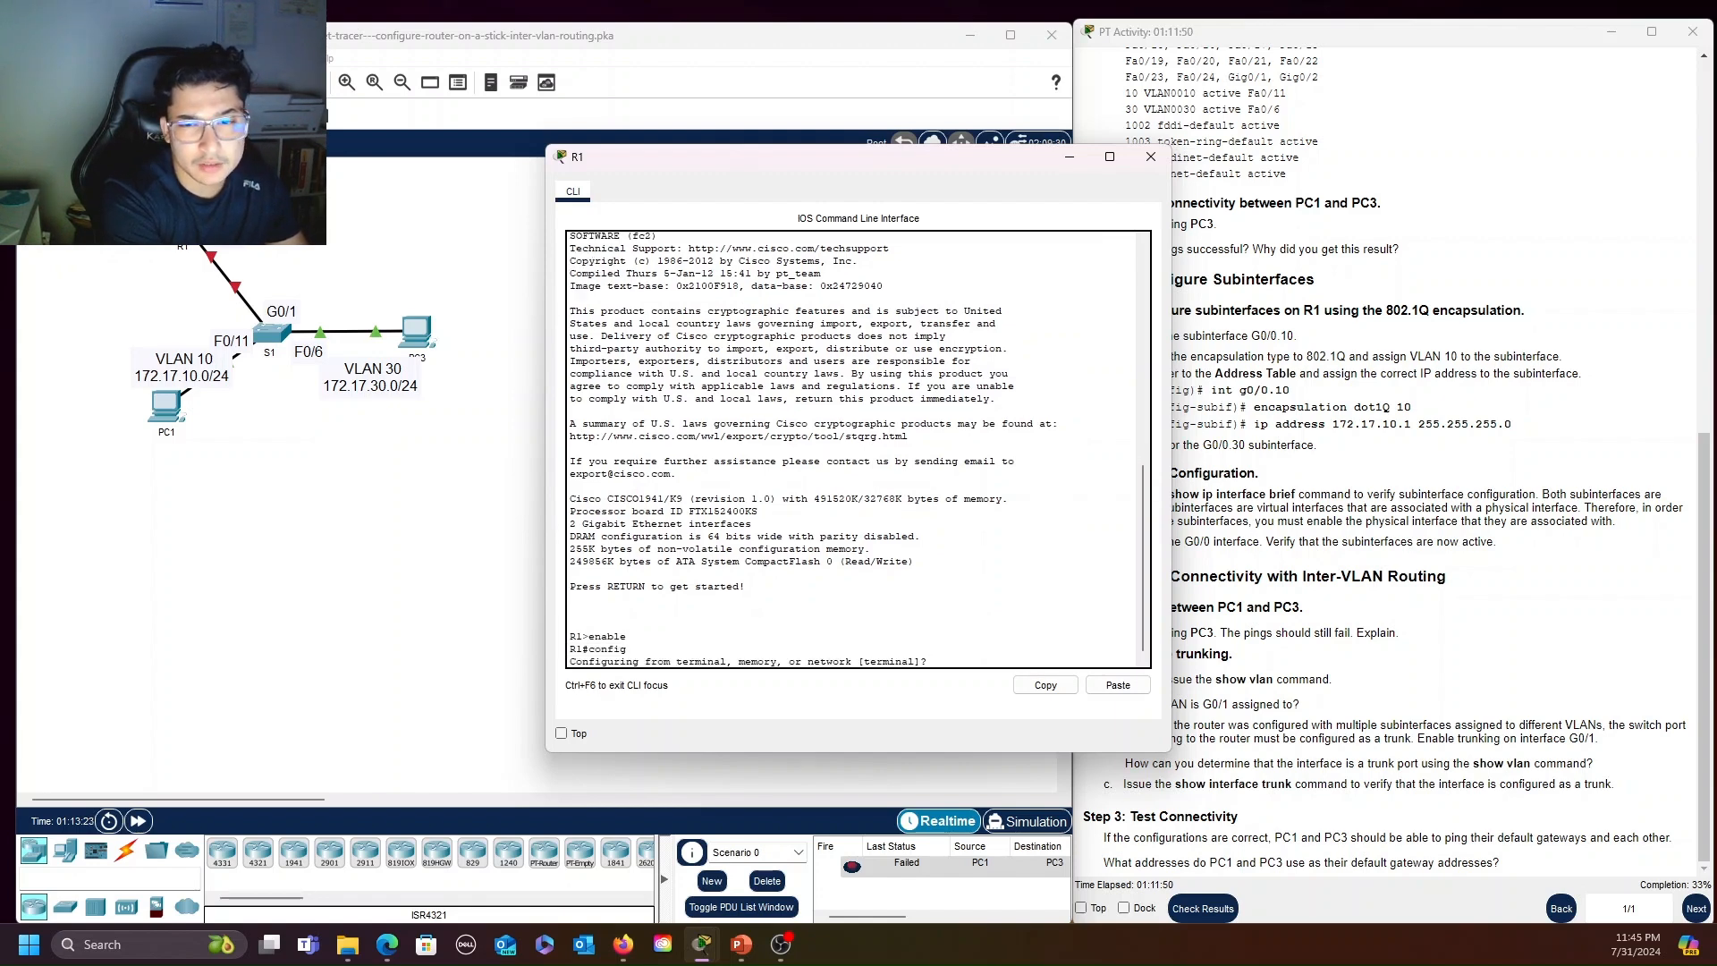
# Create subinterface G0/0.10 on R1 with int g0/0.10
pyautogui.write('int ')
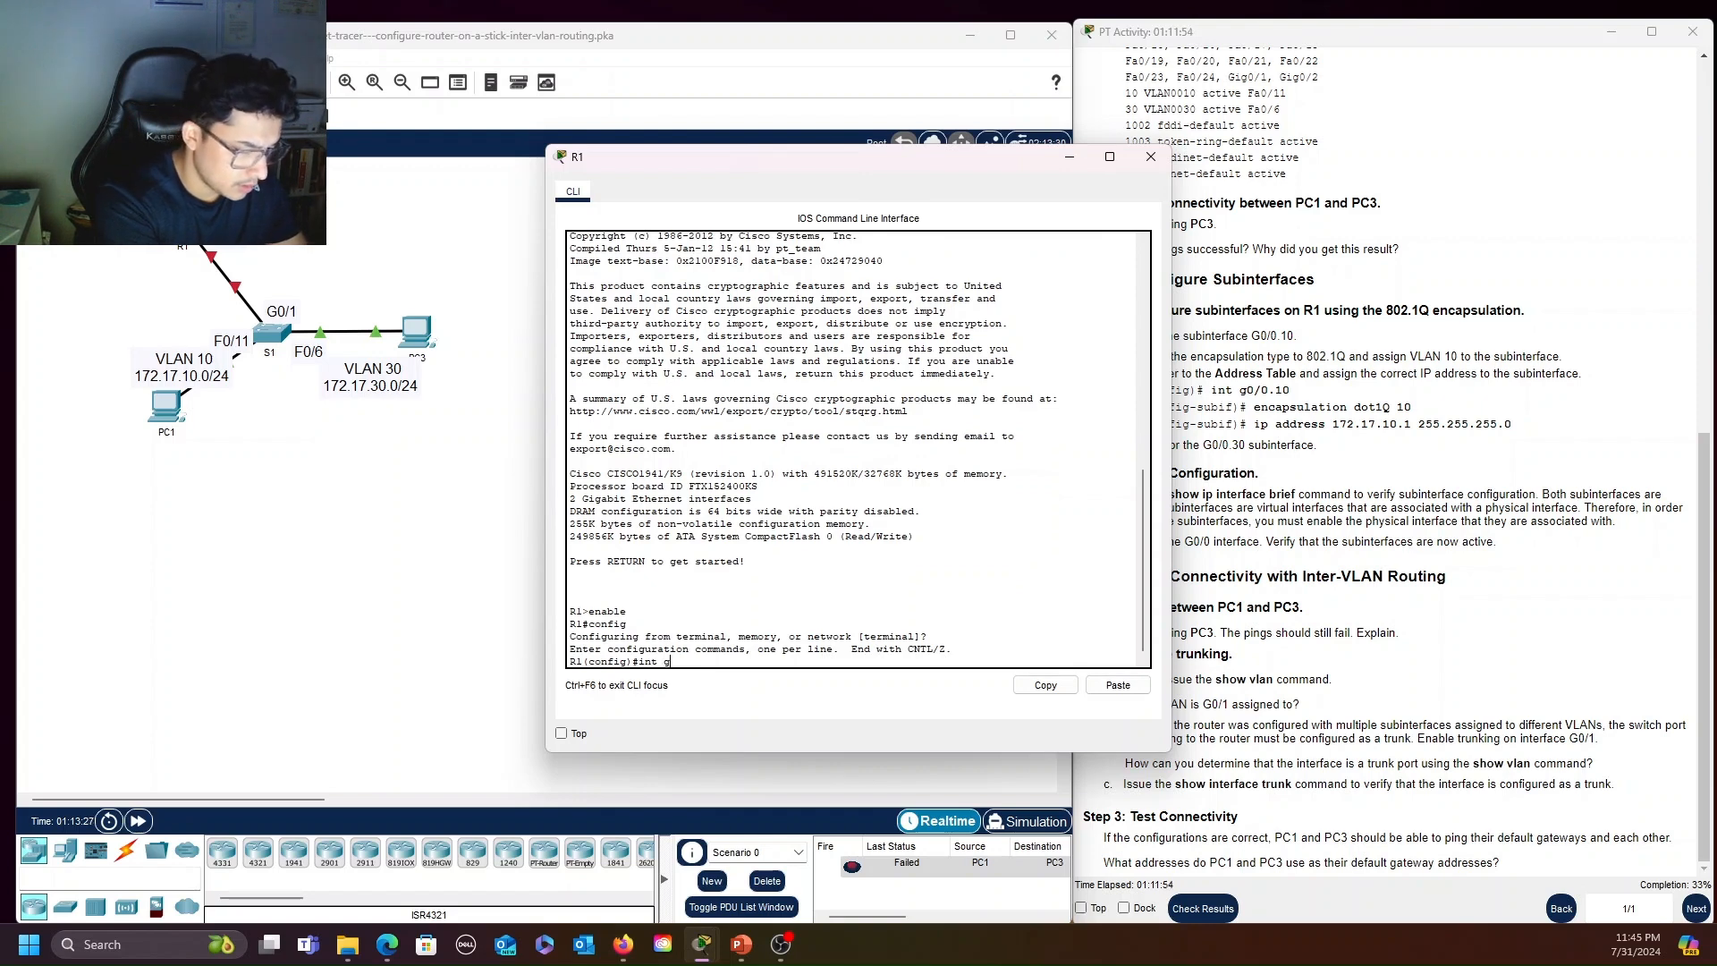
pyautogui.write('g0/0.15')
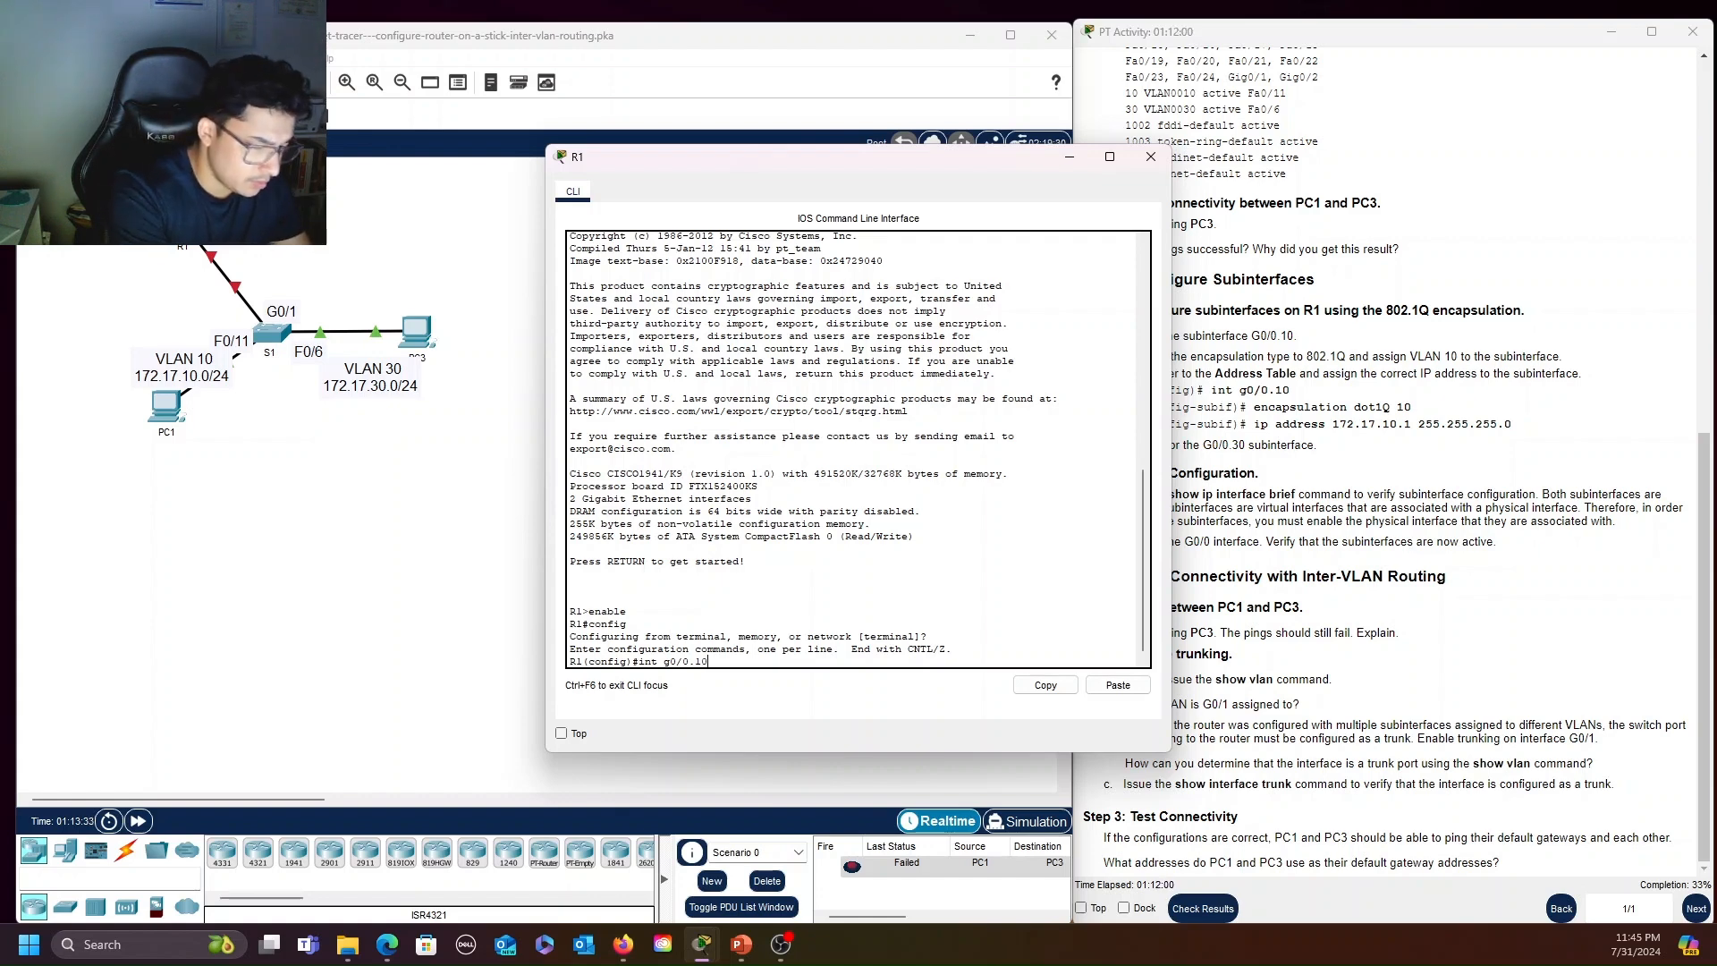
pyautogui.write('0')
pyautogui.press('Return')
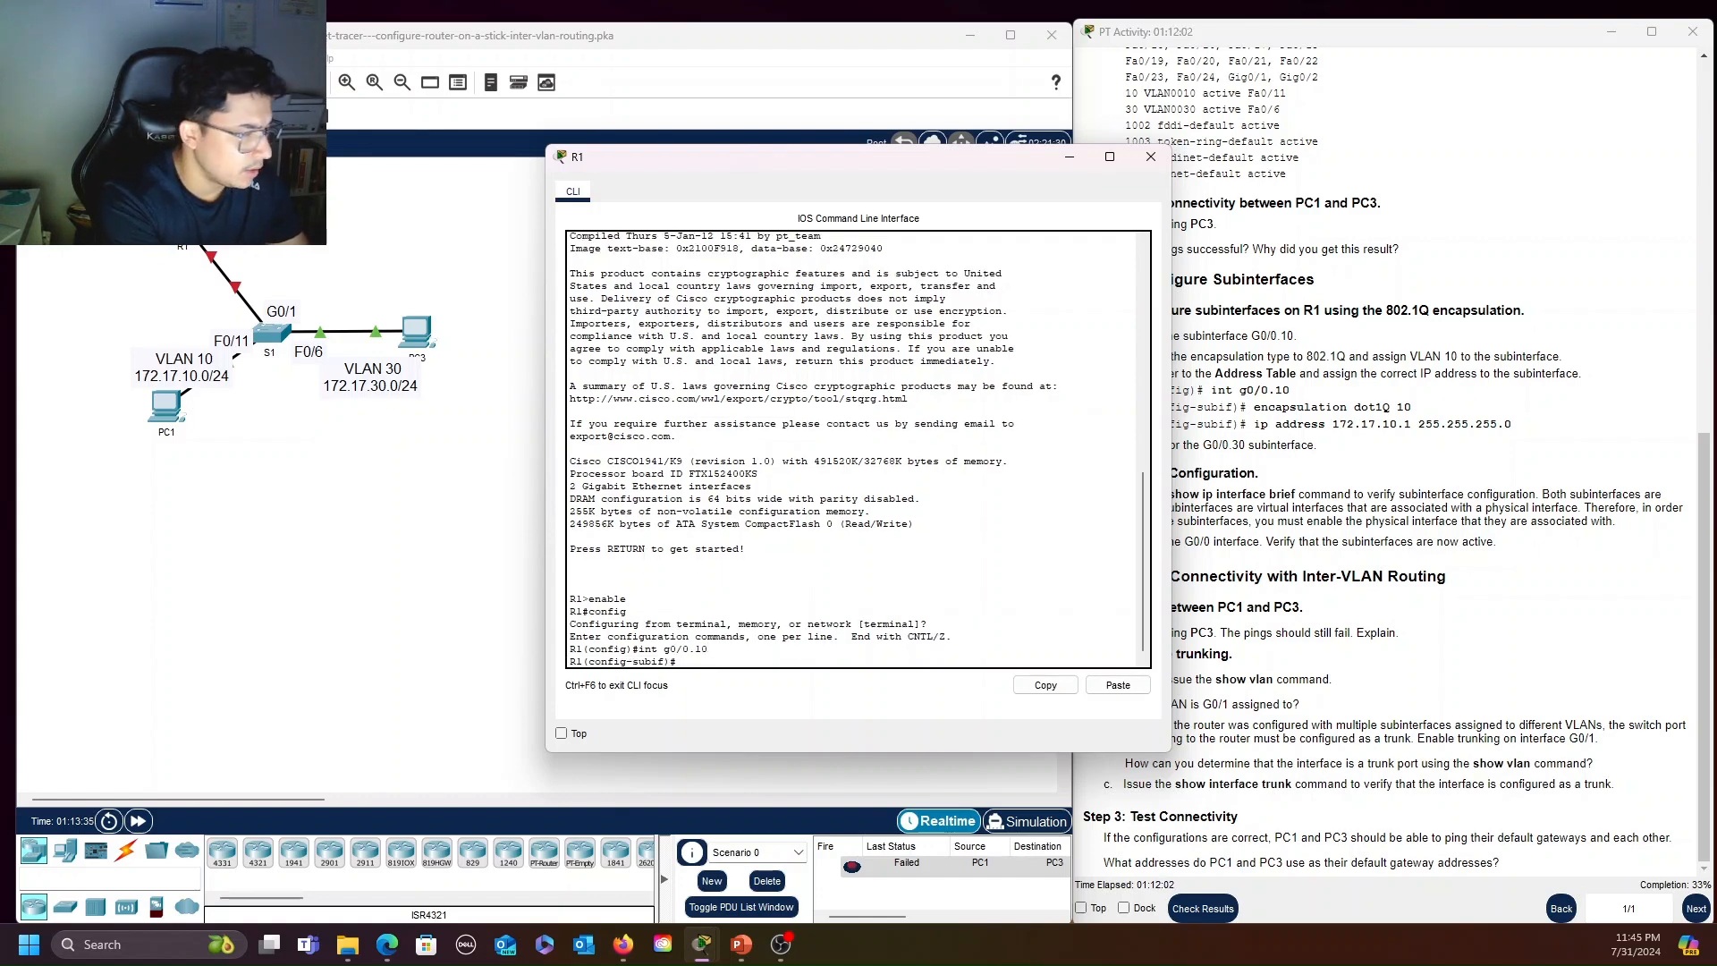
# Set R1's subinterface G0/0.10 to 802.1Q and assign it VLAN 10 with encapsulation dot1Q 10
pyautogui.write('encapsulation')
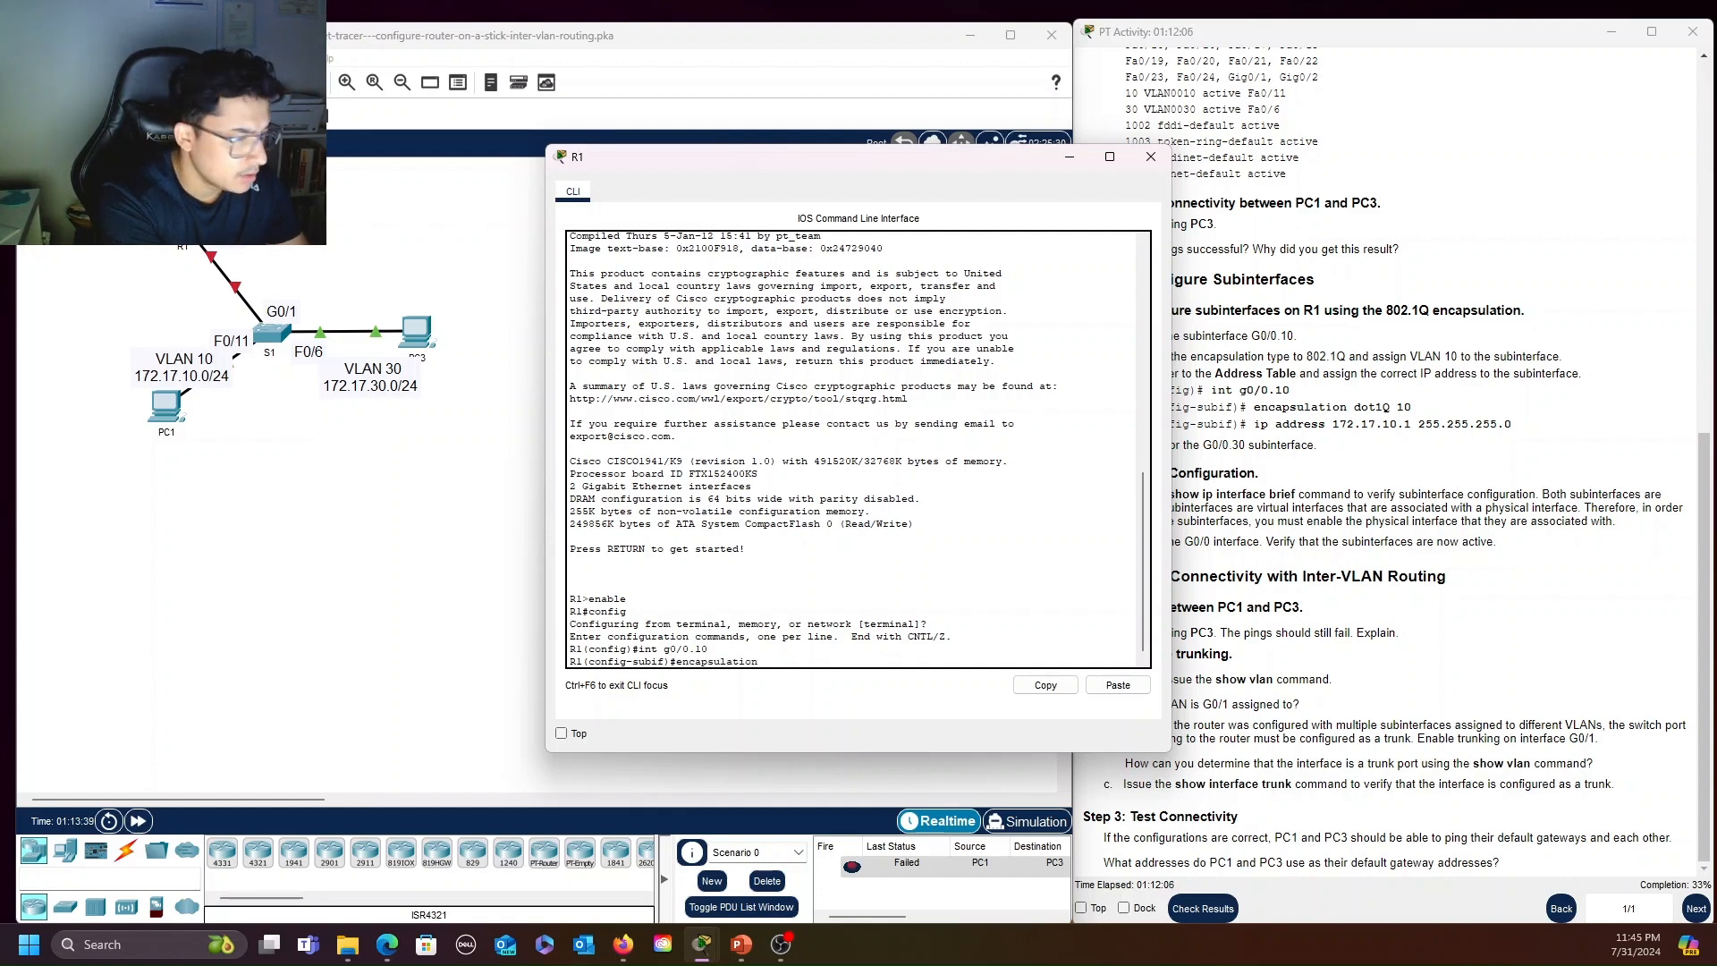
pyautogui.write(' dot1')
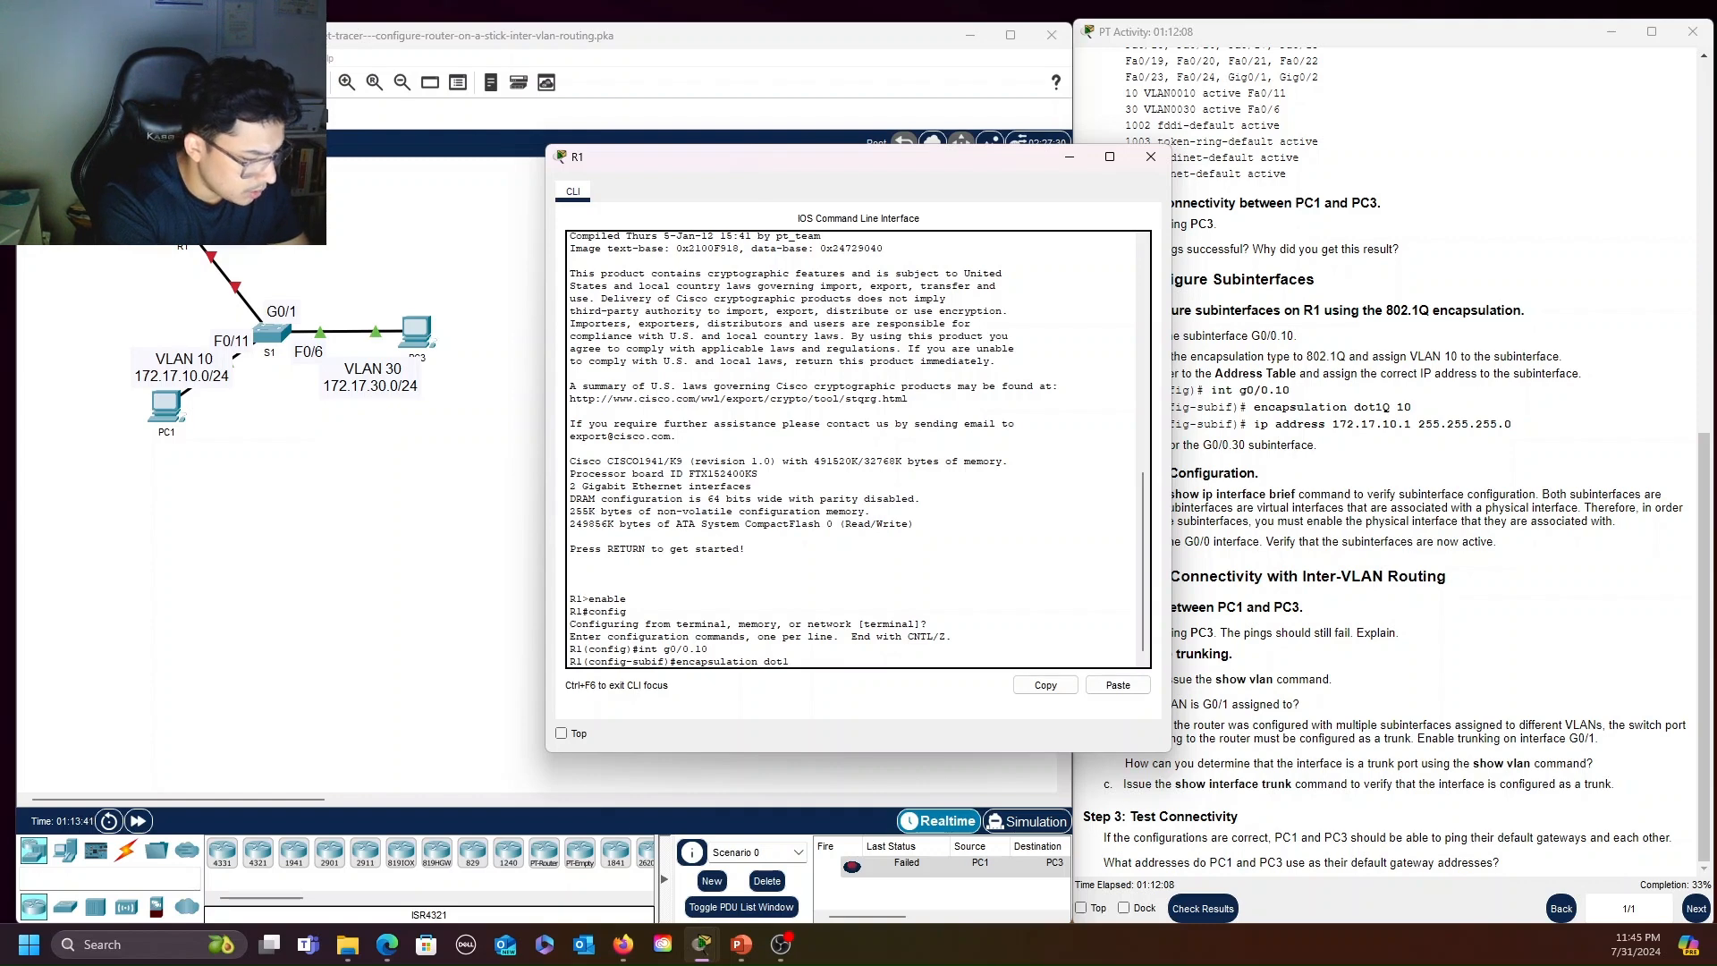
pyautogui.write('Q 1')
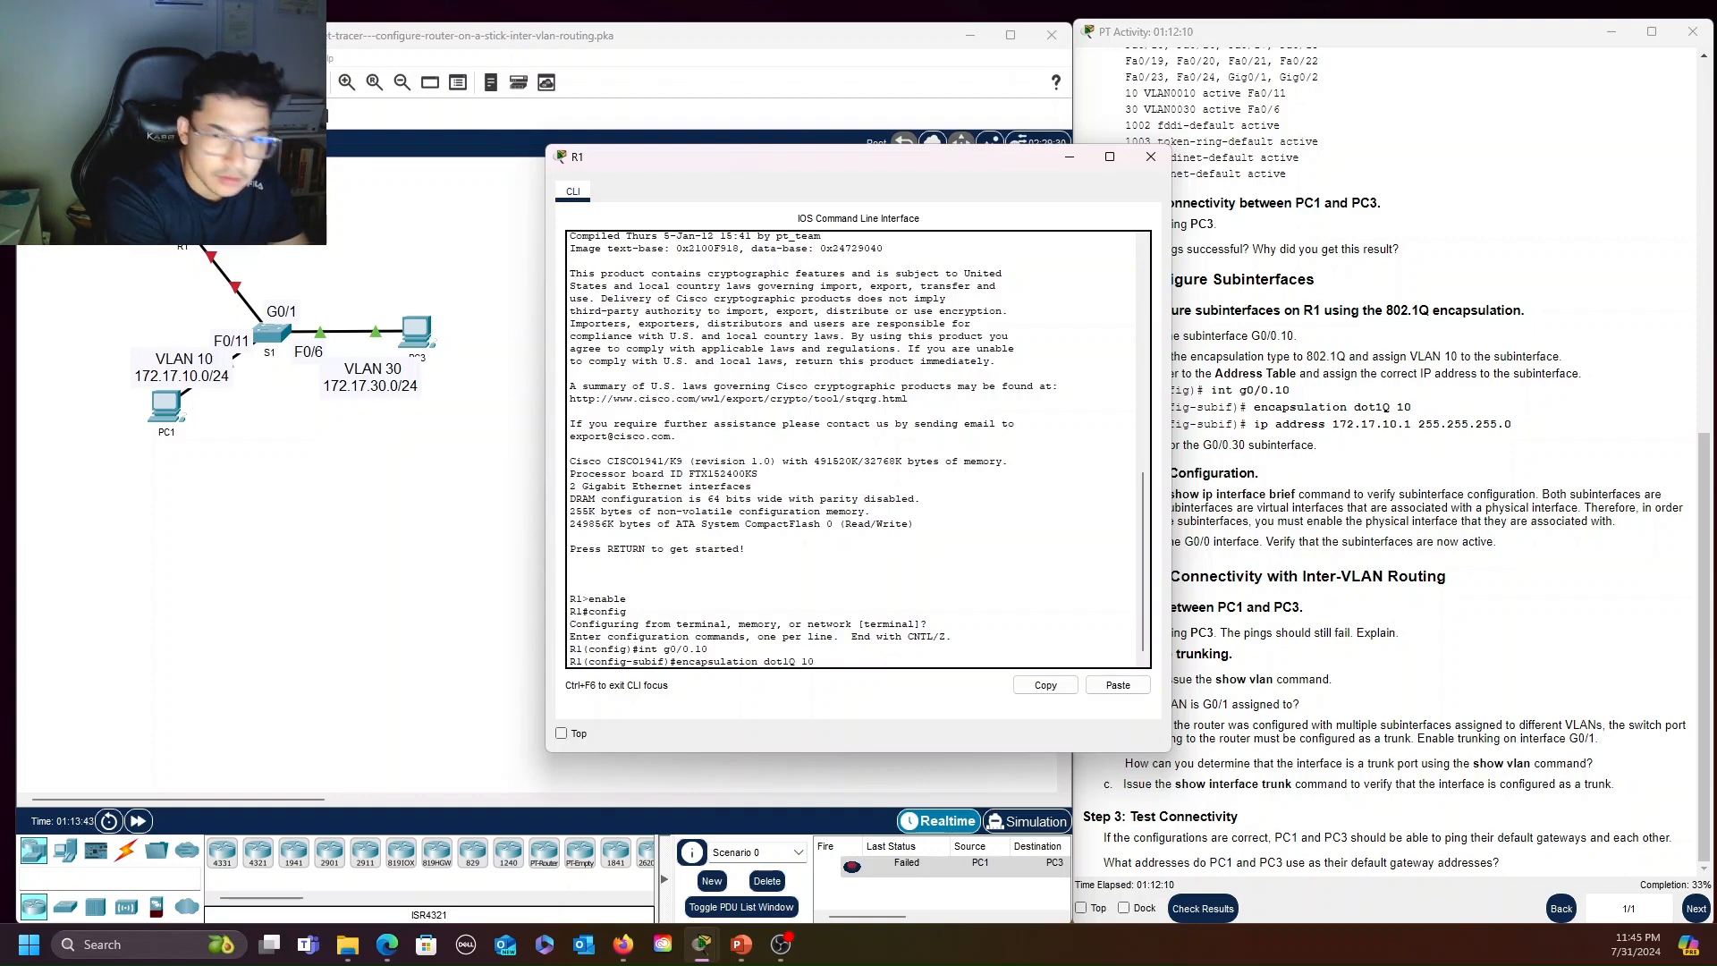
pyautogui.write('0')
pyautogui.press('Return')
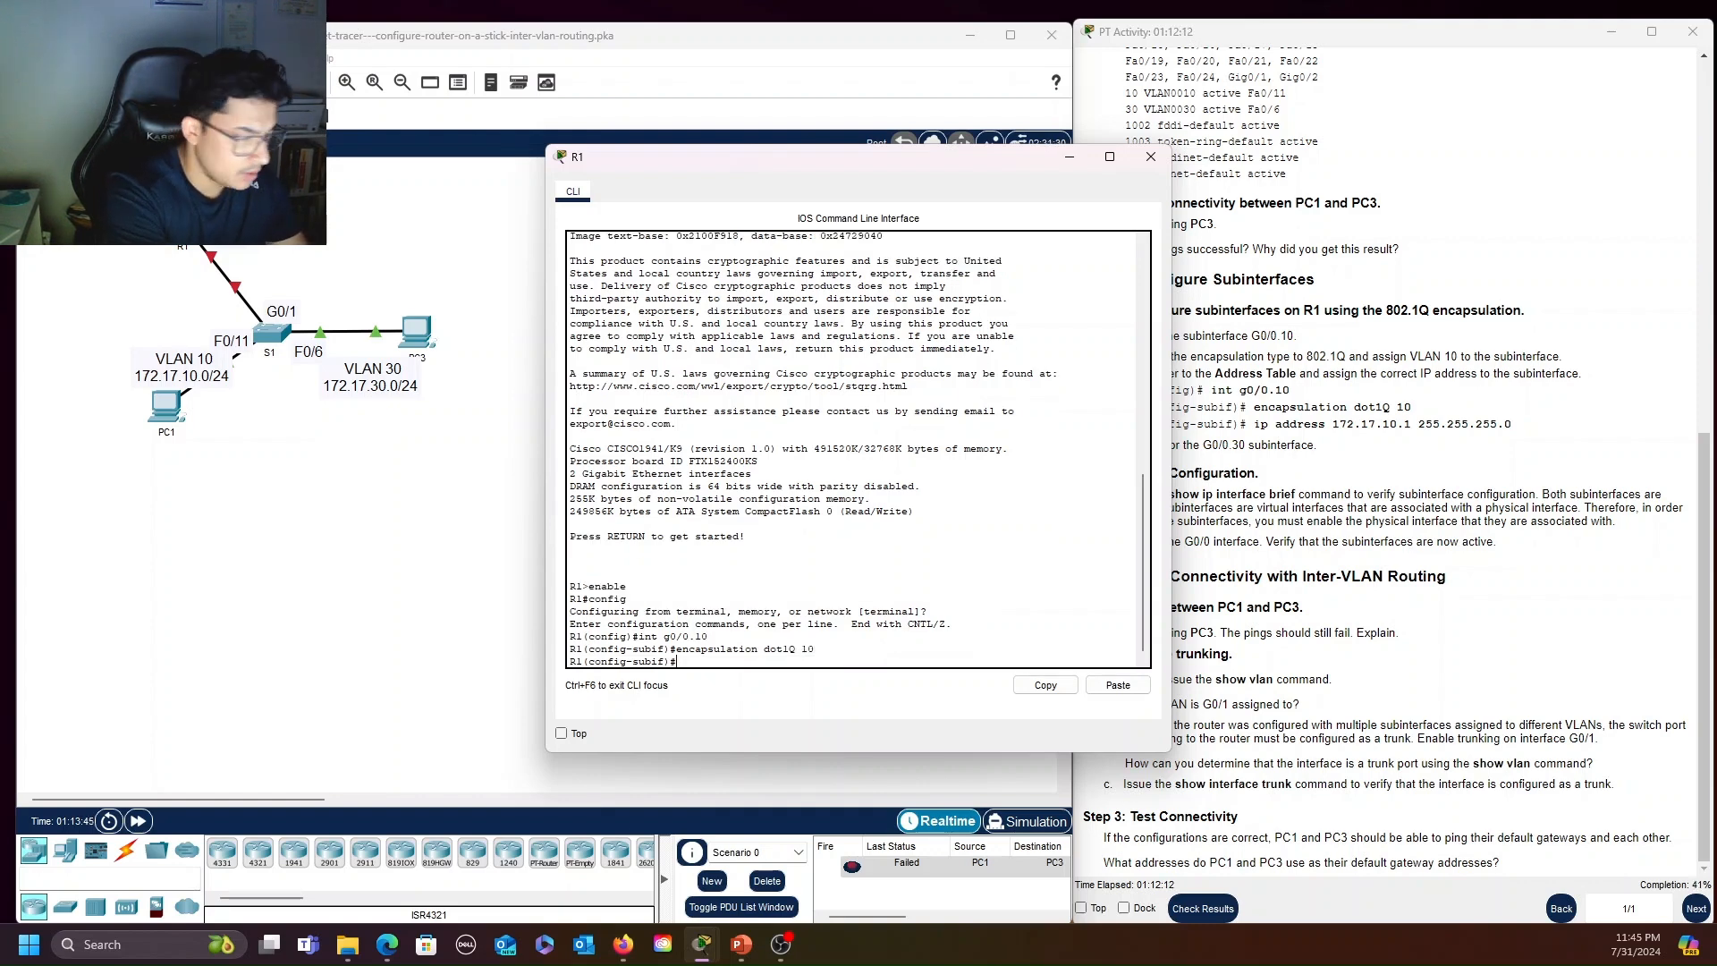
# Assign IP address 172.17.10.1 with mask 255.255.255.0 to R1's subinterface G0/0.10
pyautogui.write('ip addre')
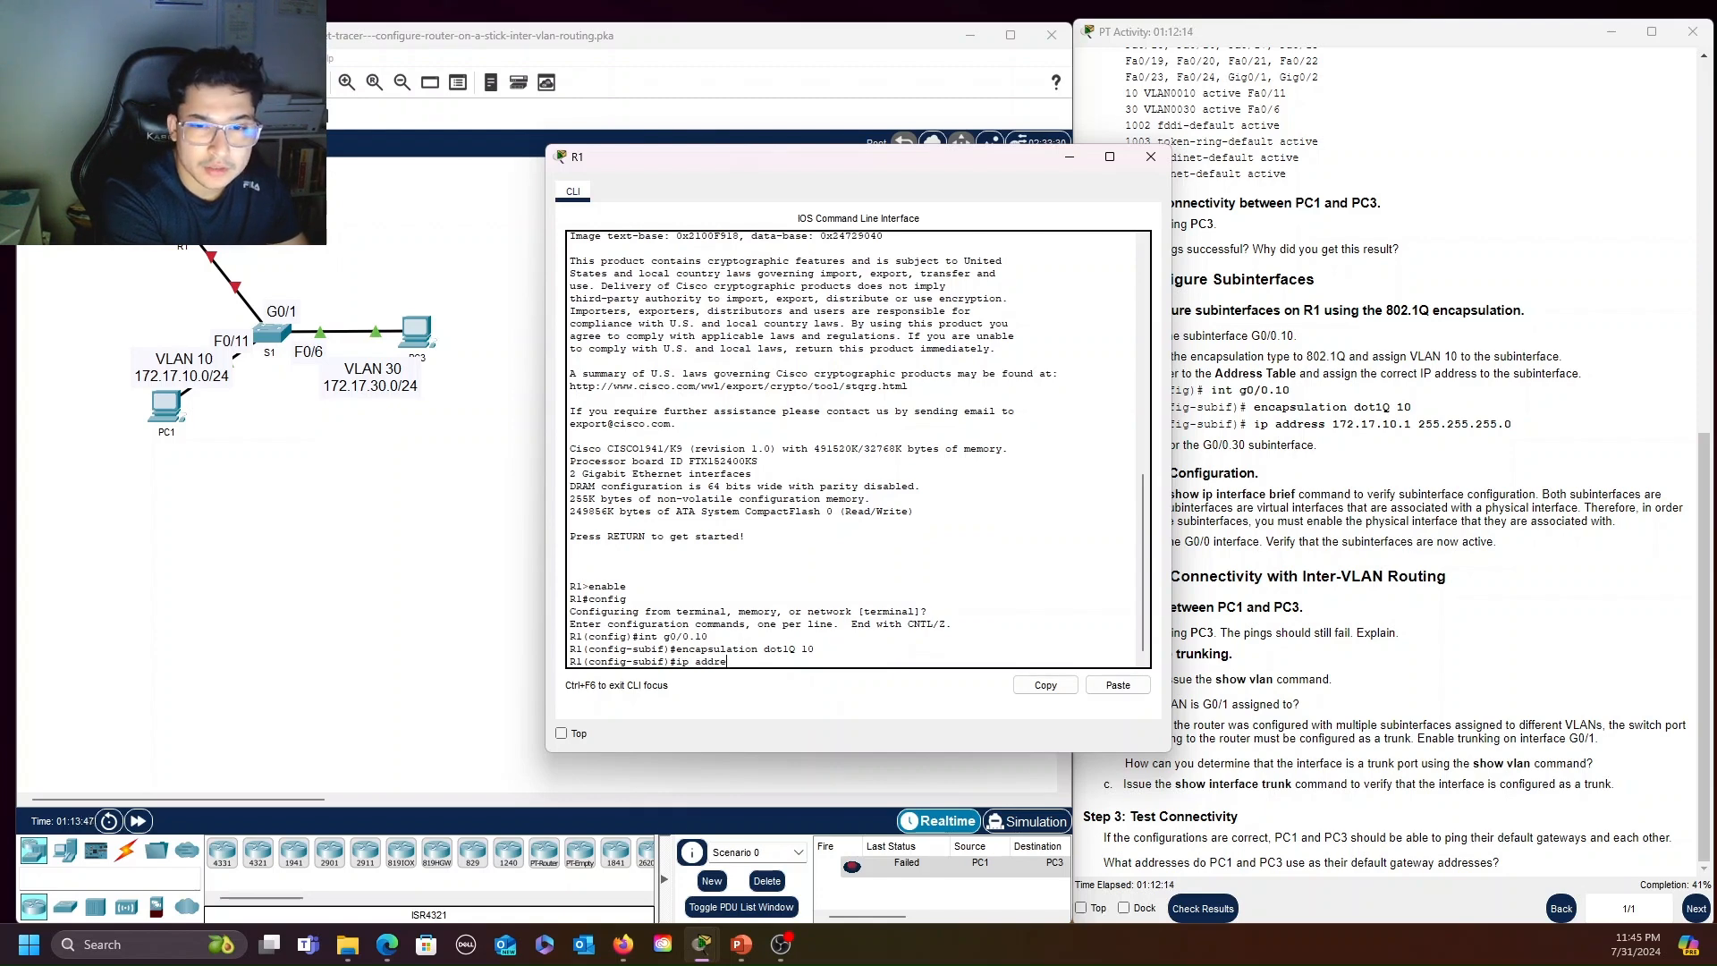
pyautogui.write('ss 172.168')
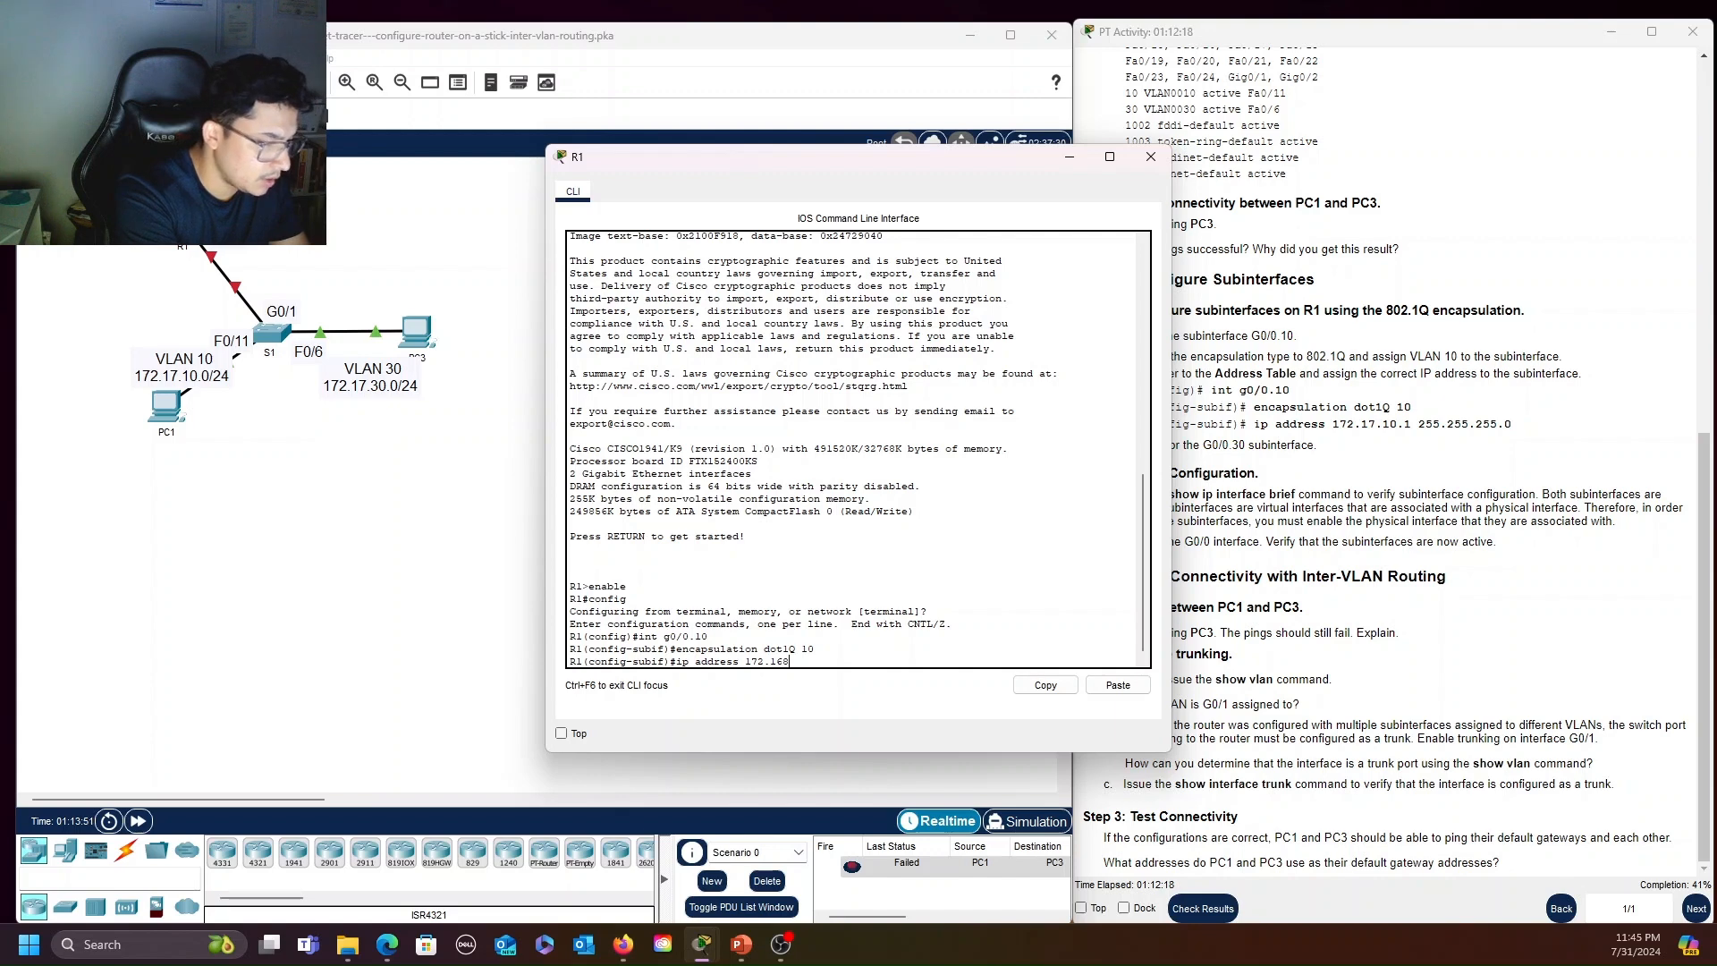
pyautogui.press('BackSpace')
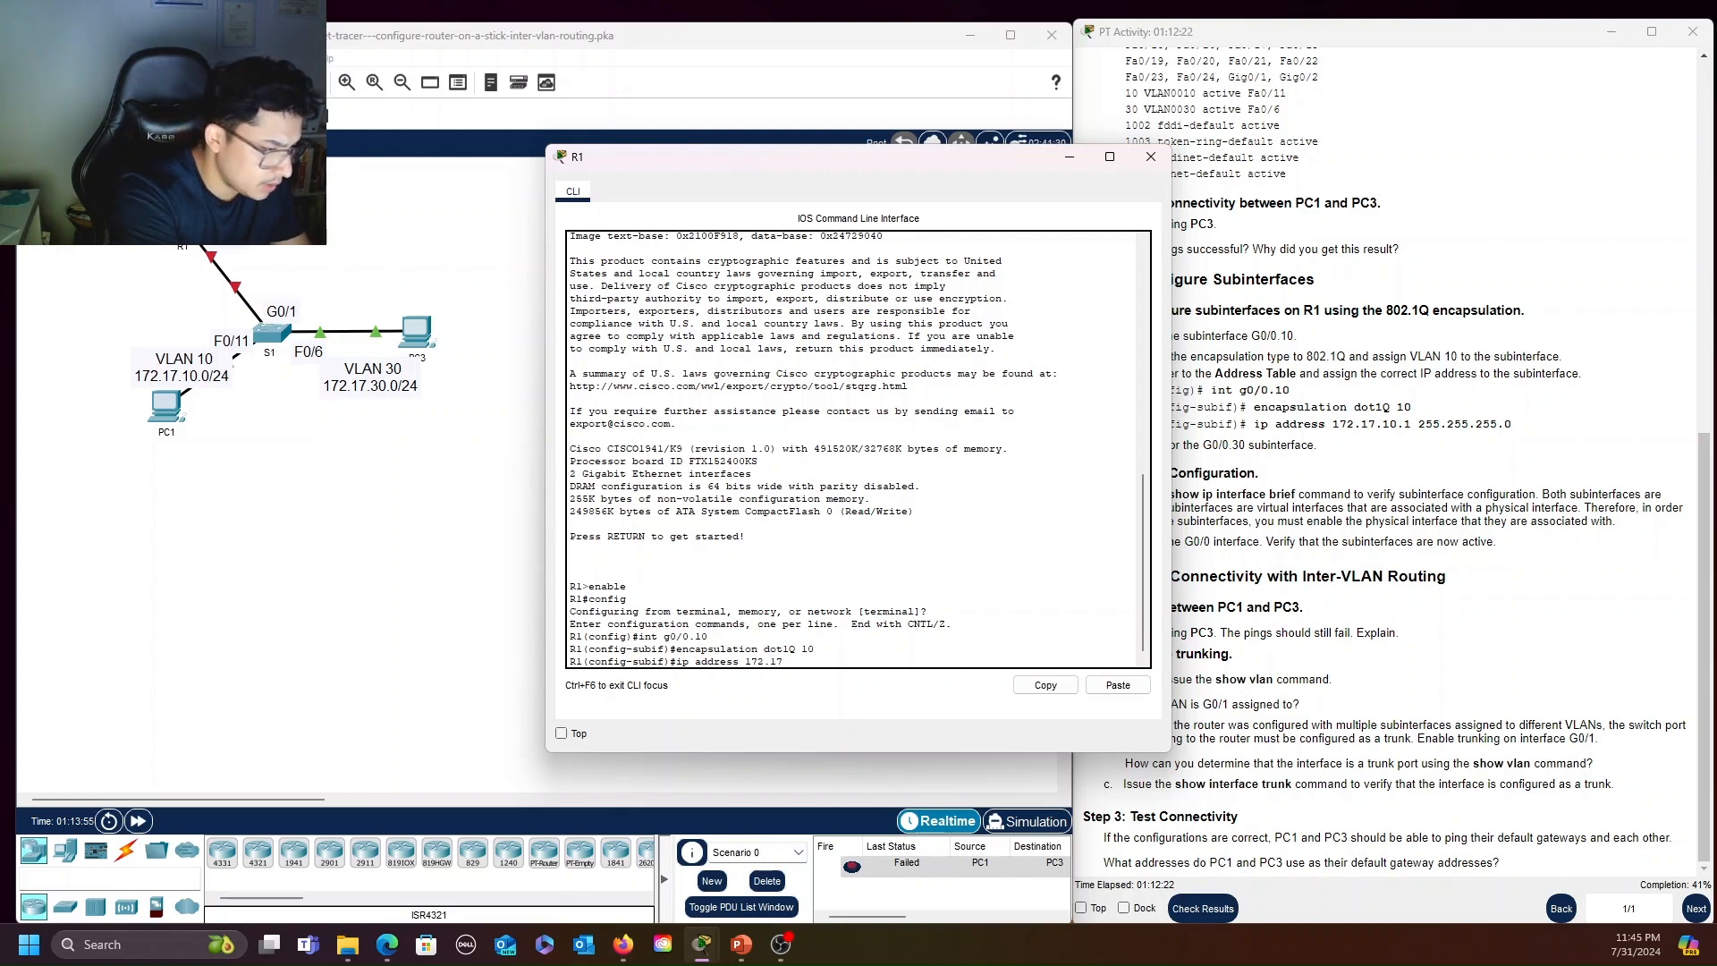
pyautogui.write('10.')
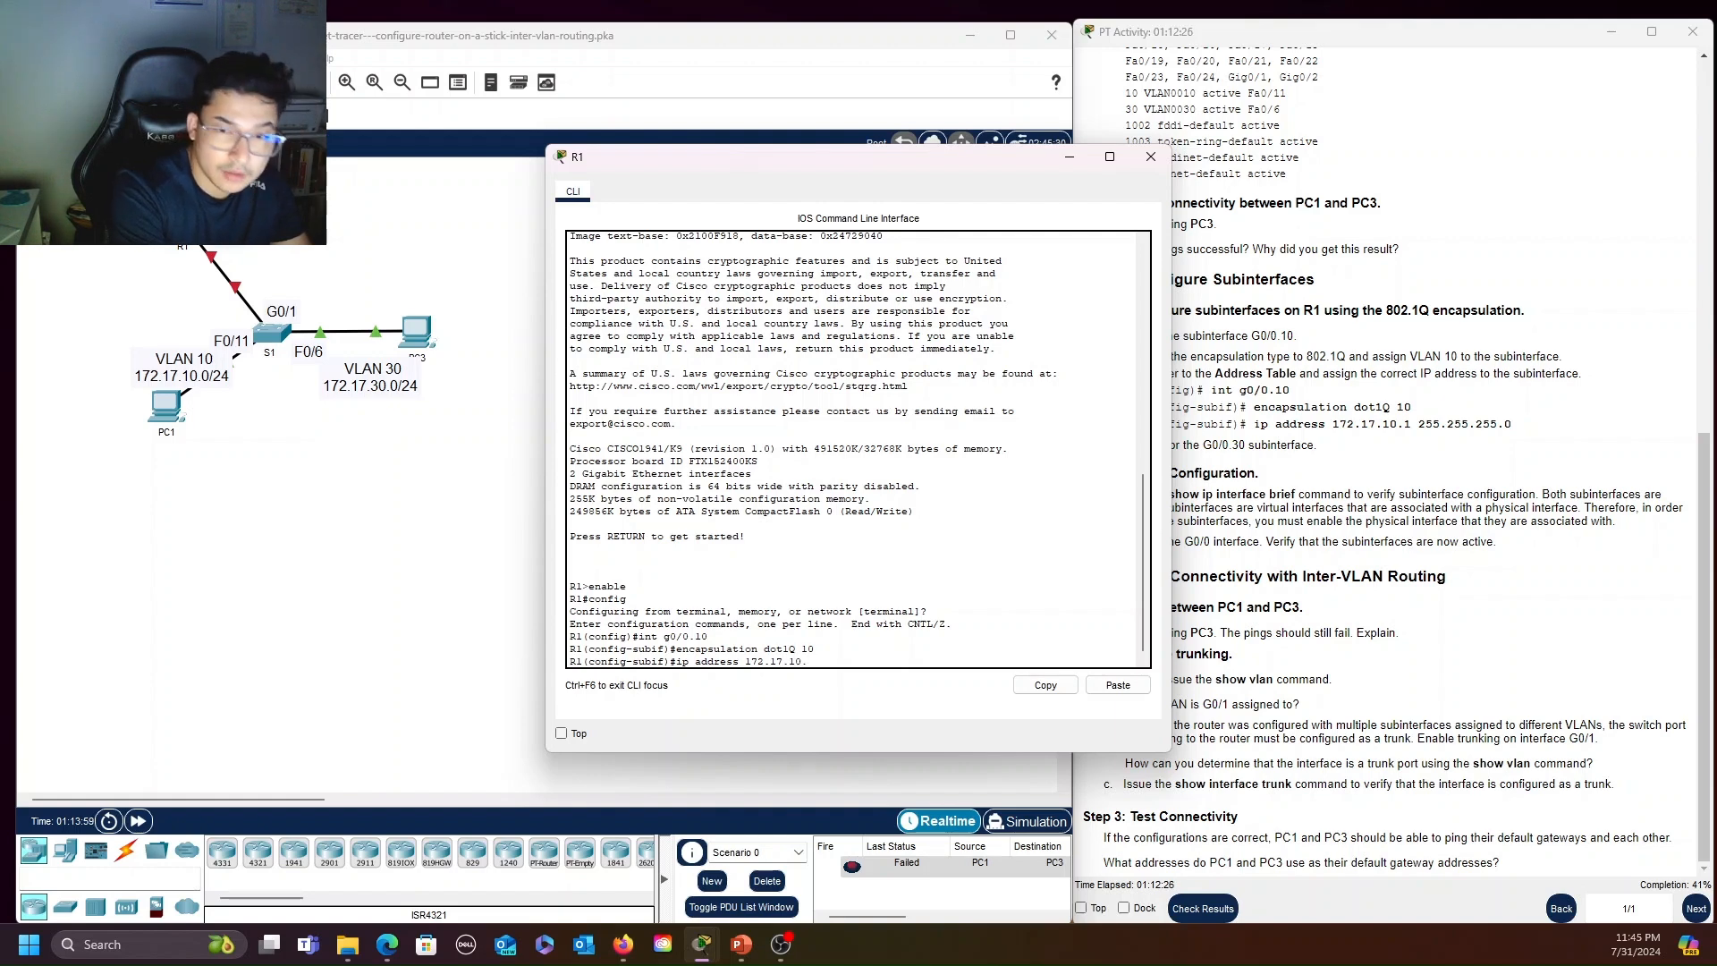
pyautogui.write('1 255.255.255')
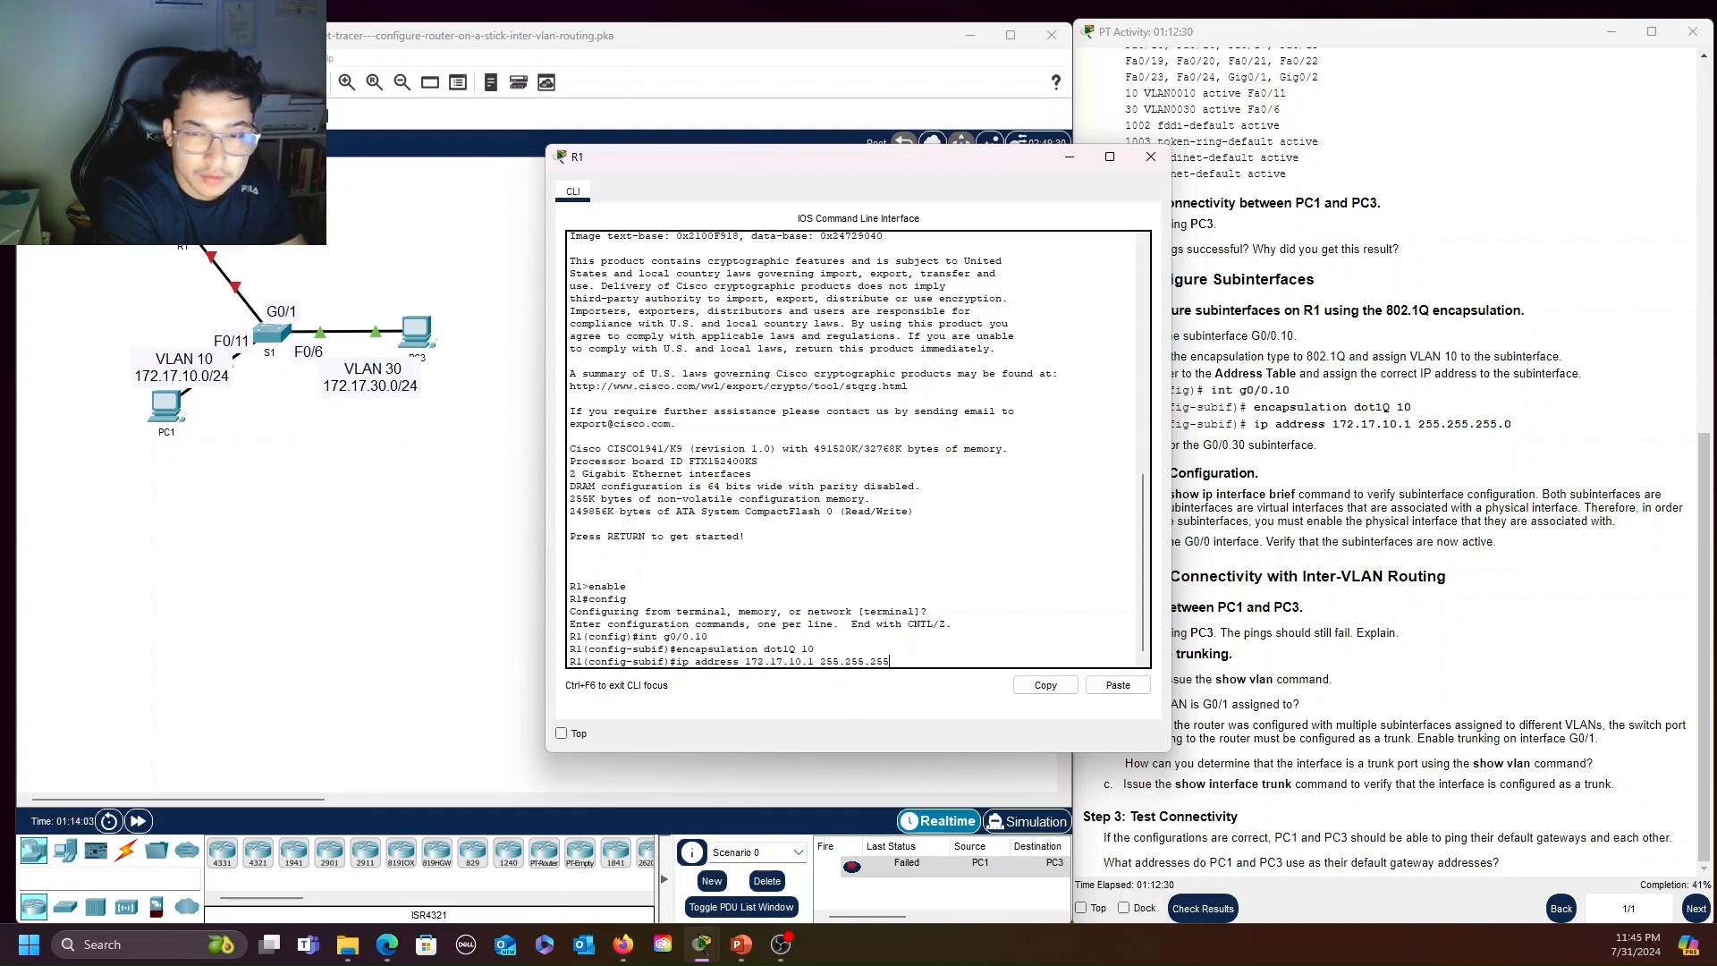
pyautogui.write('.0')
pyautogui.press('Return')
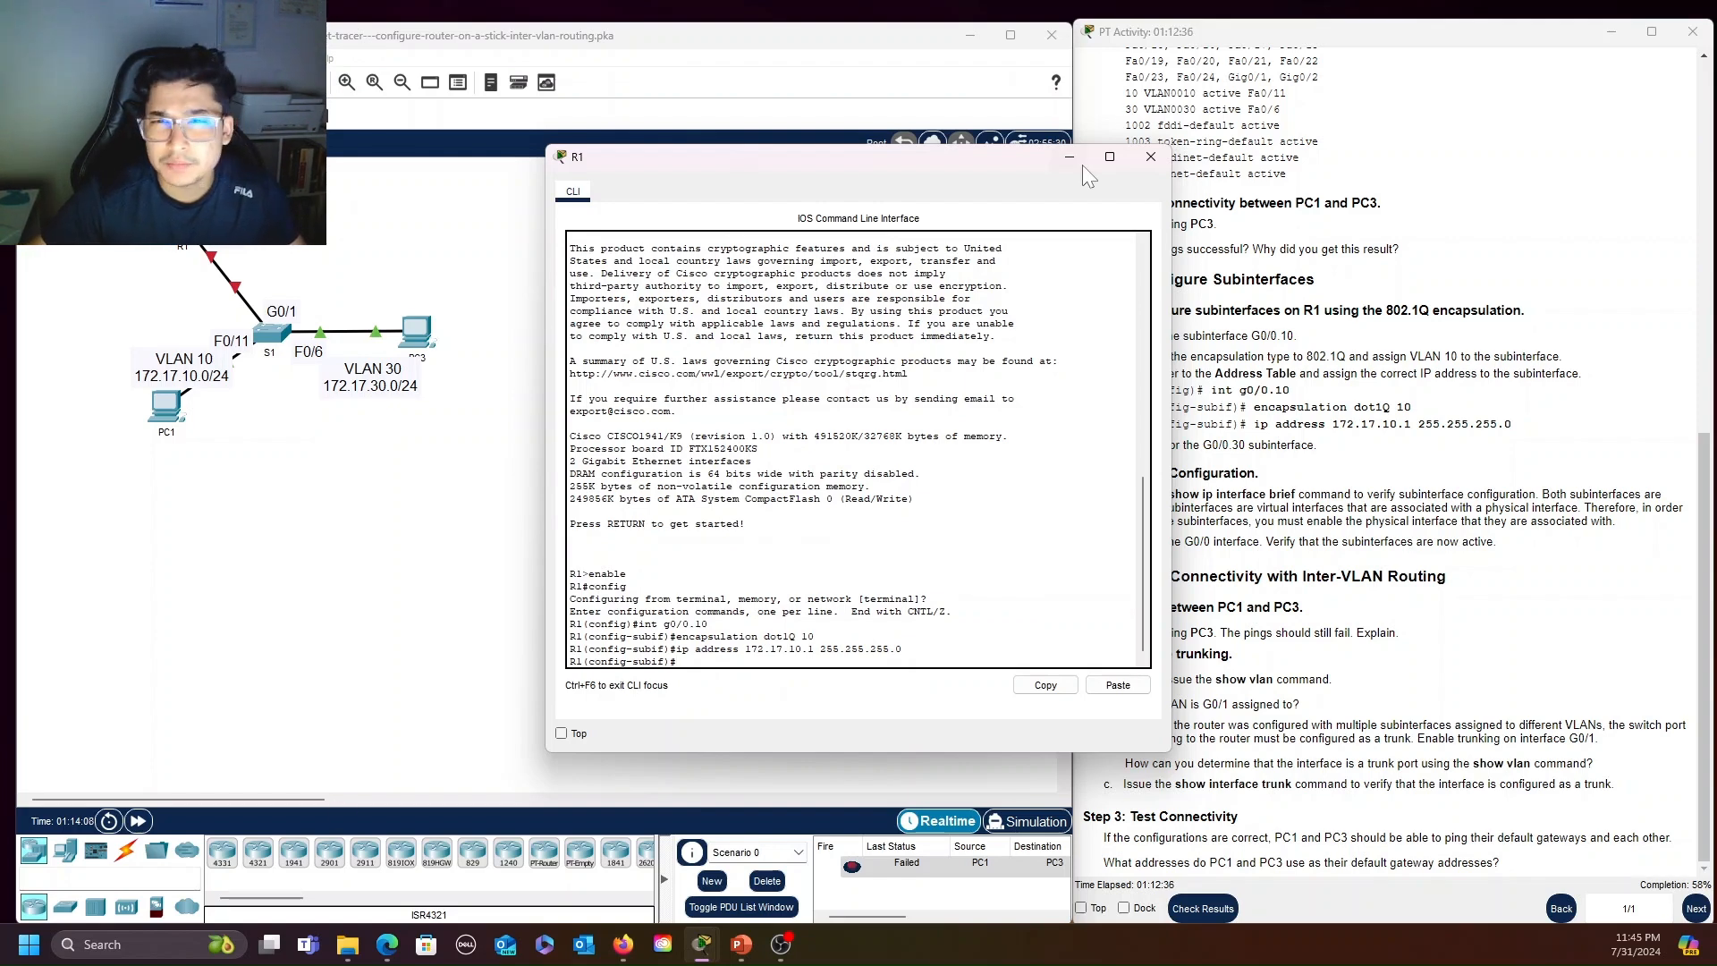
# Move R1's CLI window clear of the activity instructions and create subinterface G0/0.30 with int g0/0.30
pyautogui.moveTo(1003, 164); pyautogui.dragTo(825, 174)
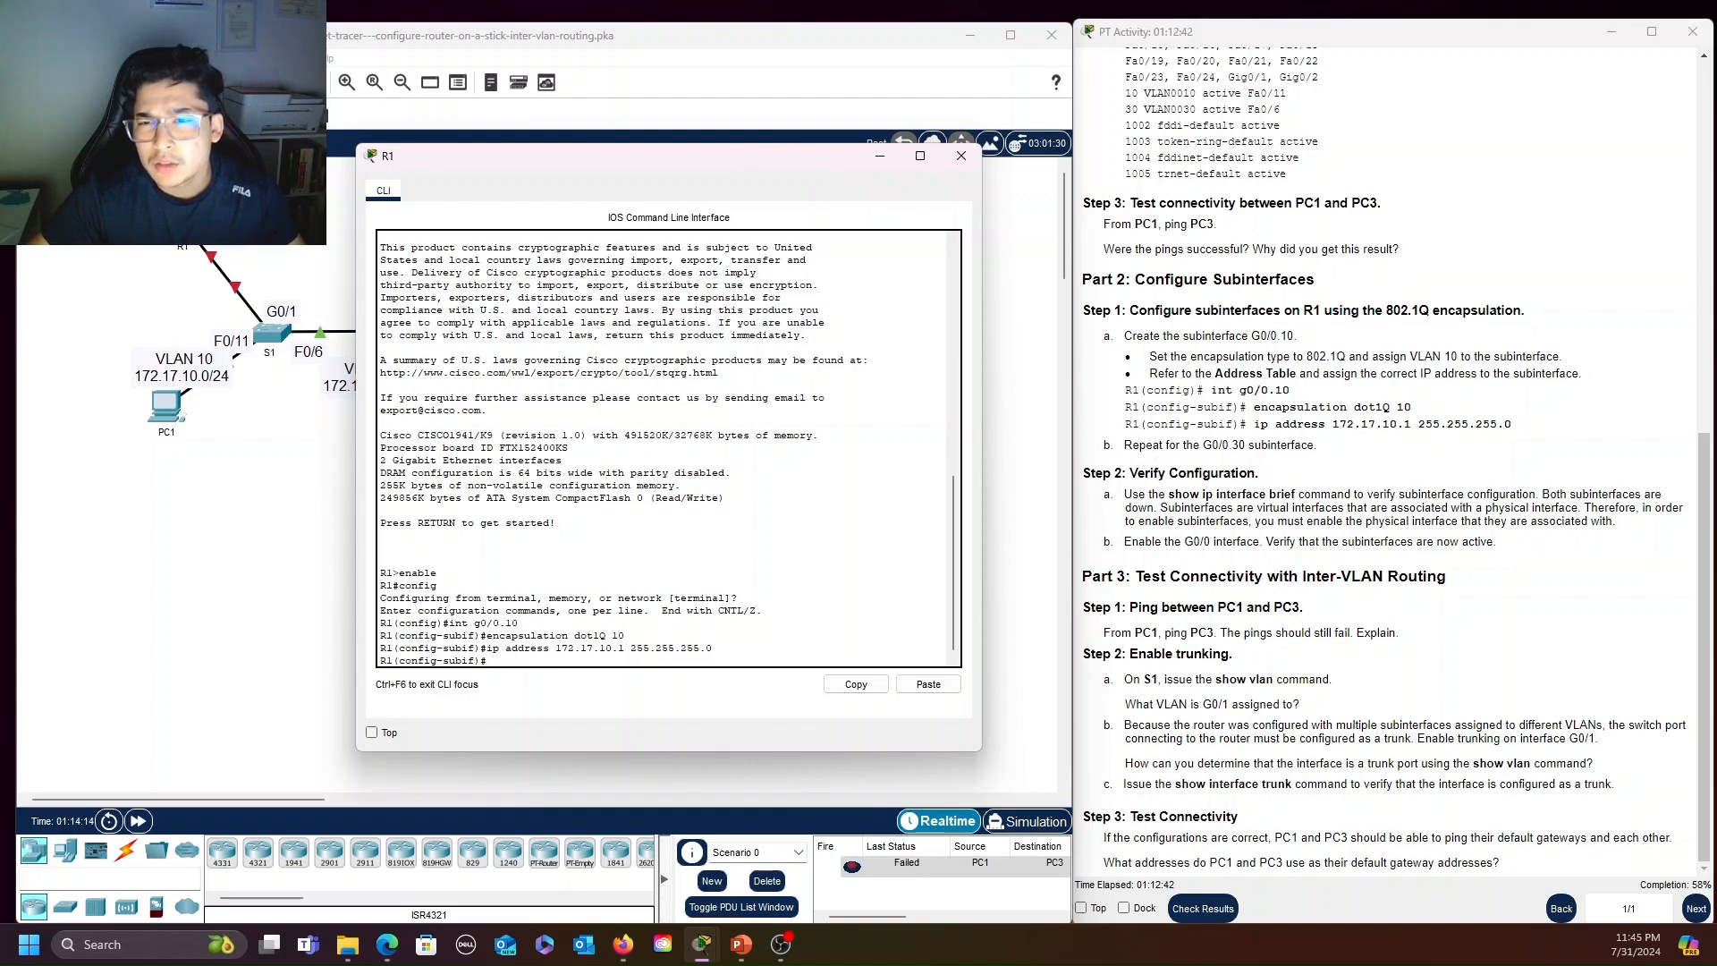
pyautogui.moveTo(739, 151); pyautogui.dragTo(693, 97)
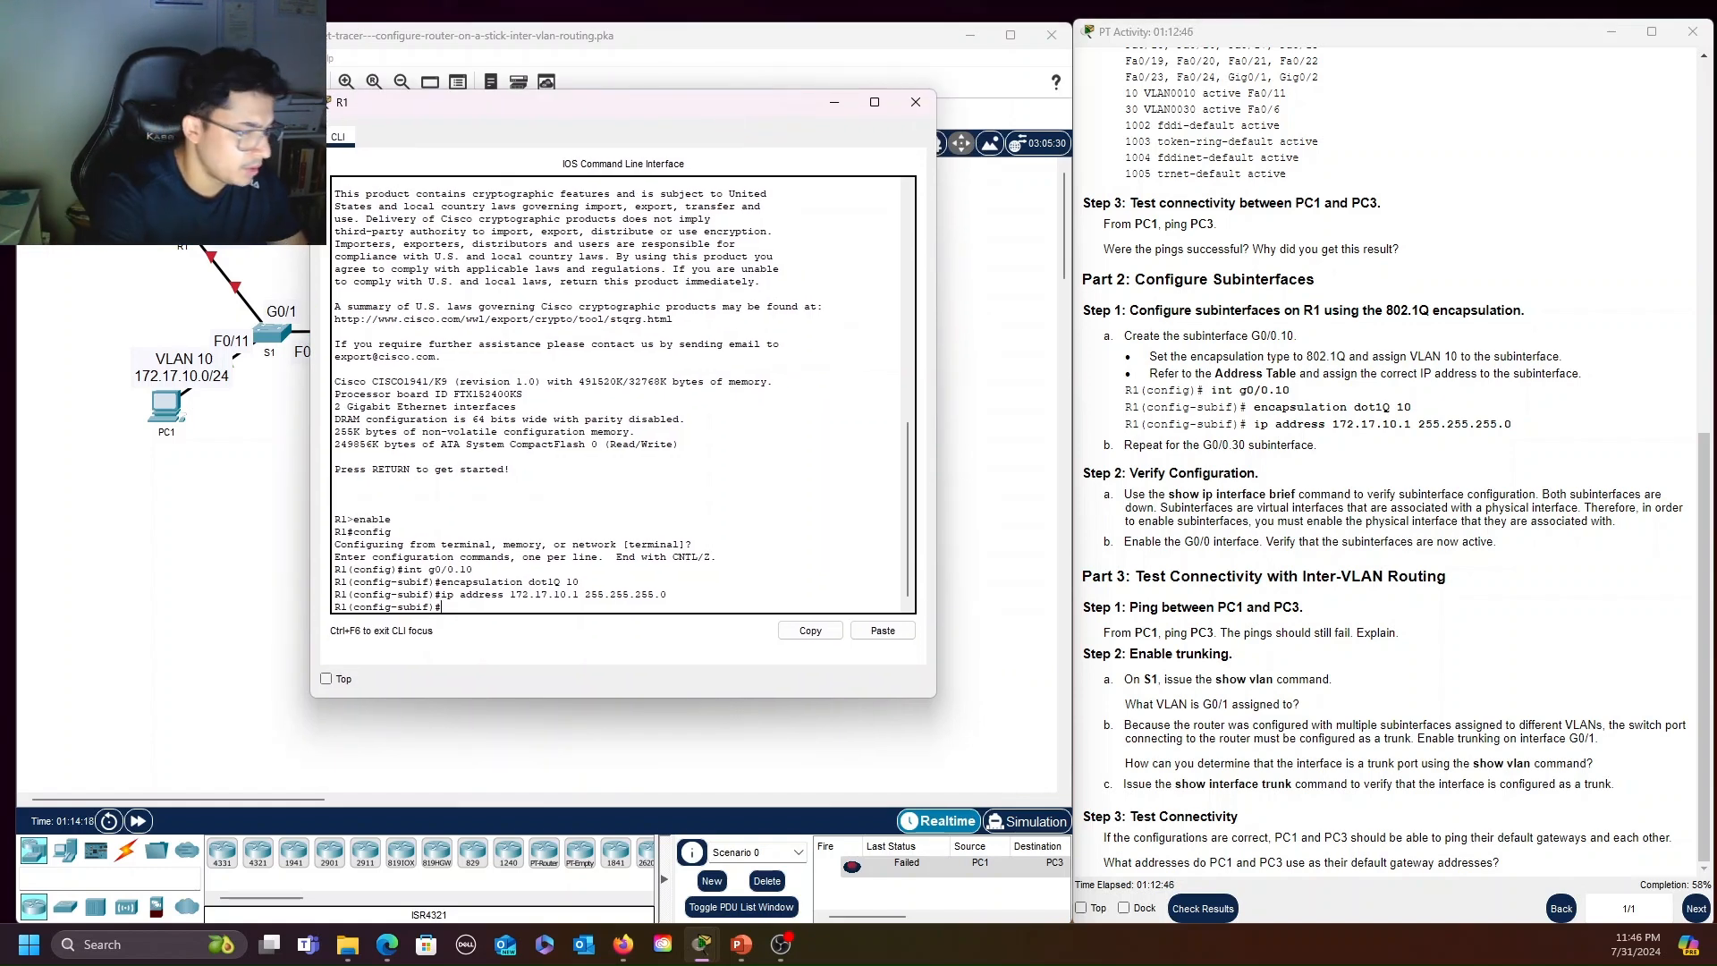
pyautogui.write('int g')
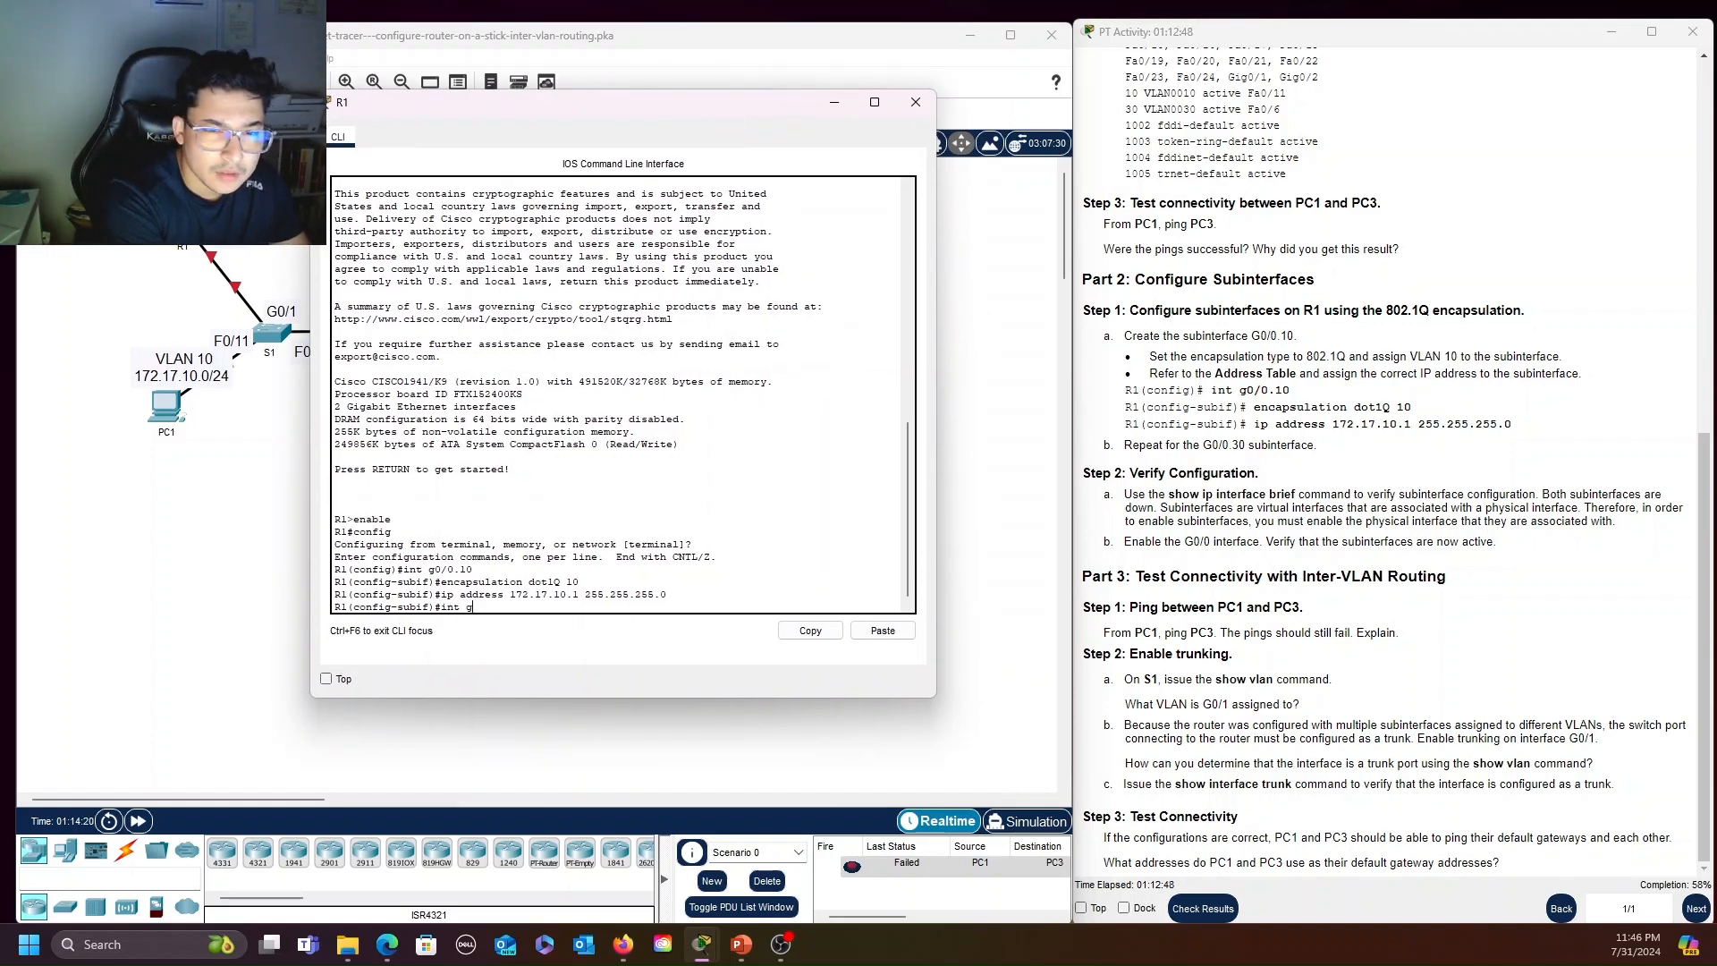
pyautogui.write('0/0.30')
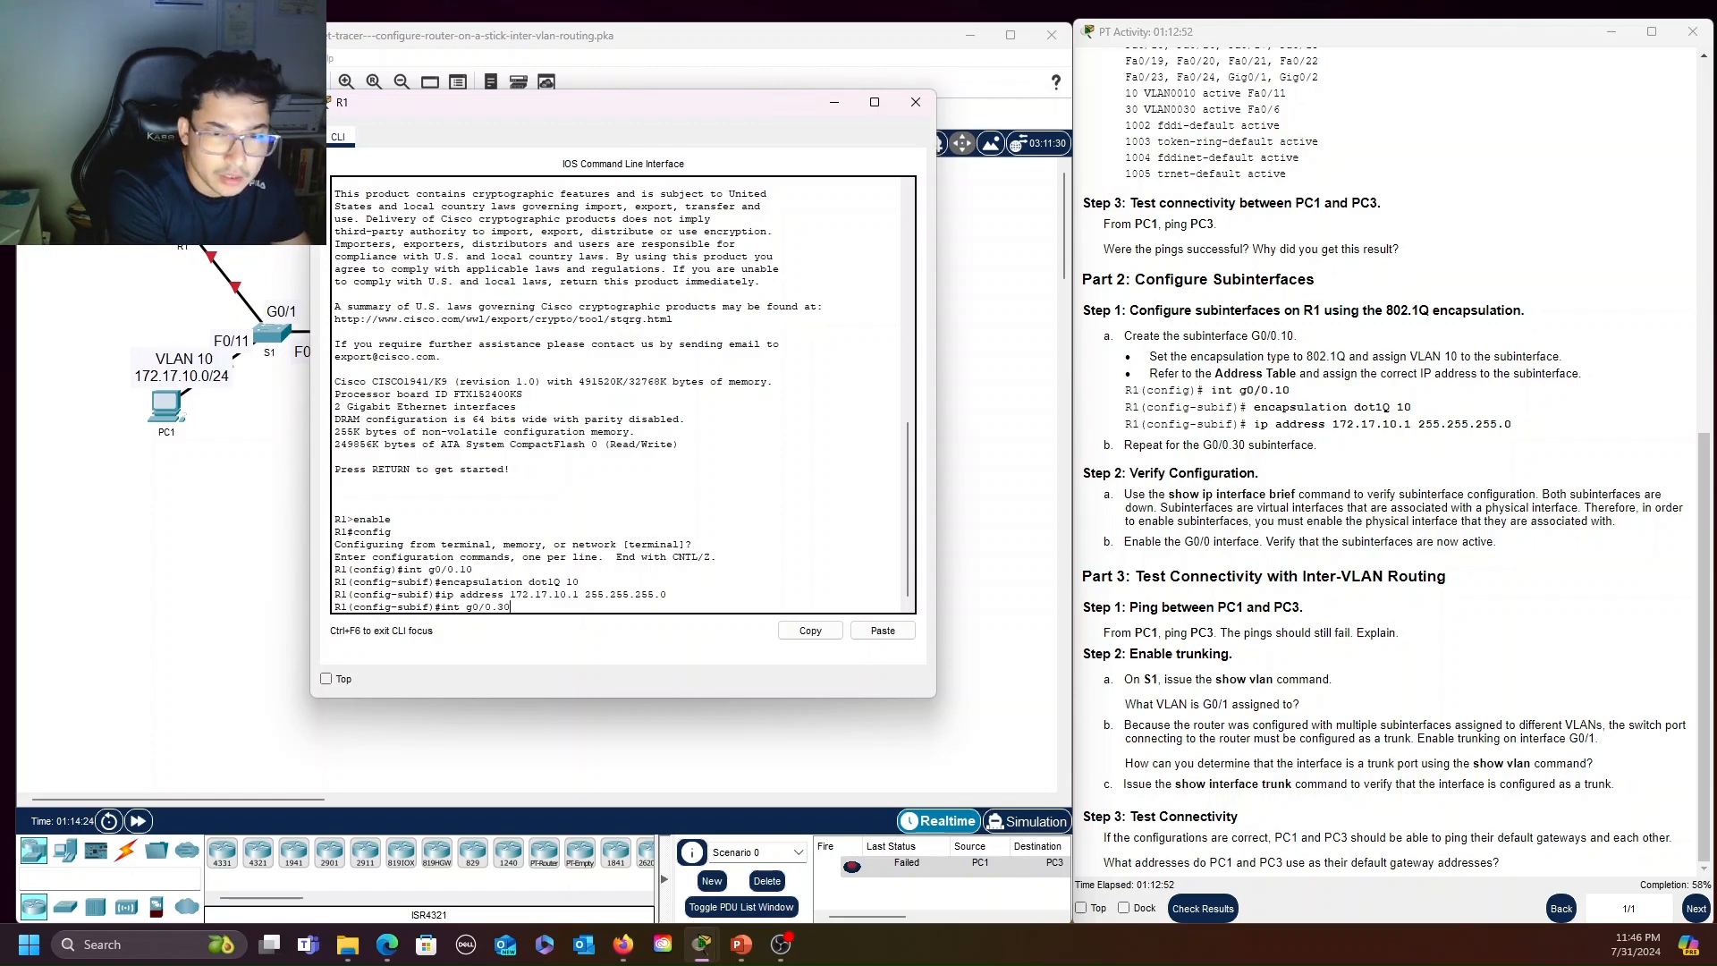
pyautogui.press('Return')
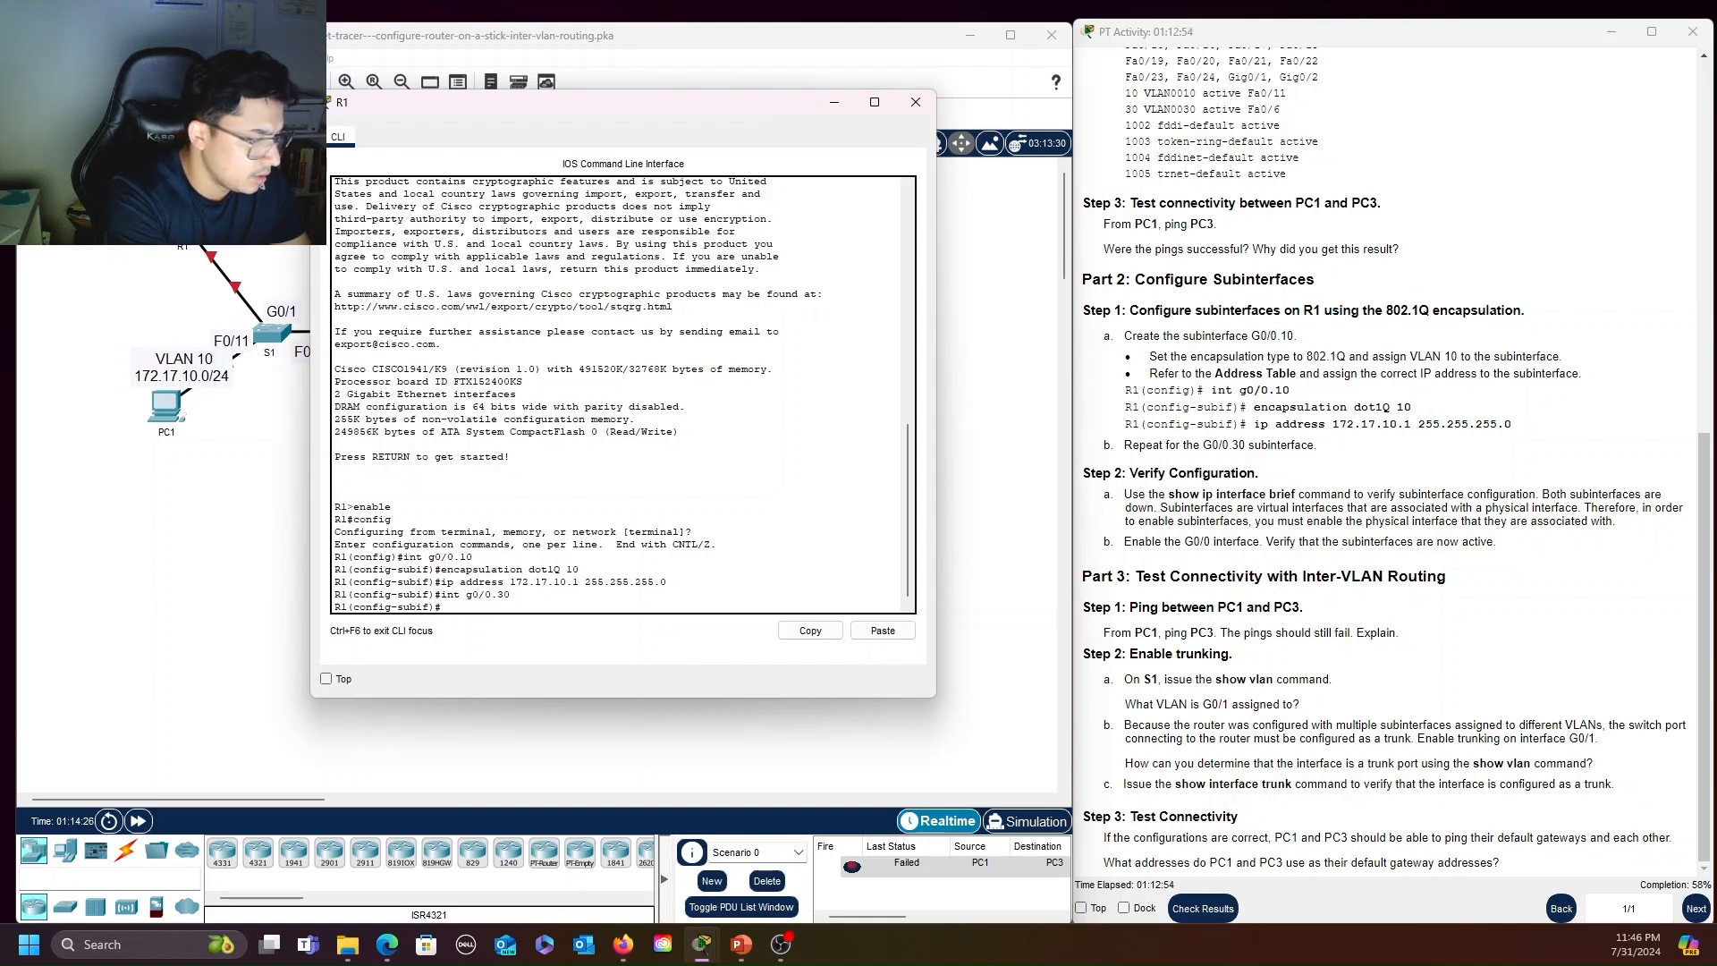
# Set R1's subinterface G0/0.30 to 802.1Q and assign it VLAN 30 with encapsulation dot1Q 30
pyautogui.write('encapsula')
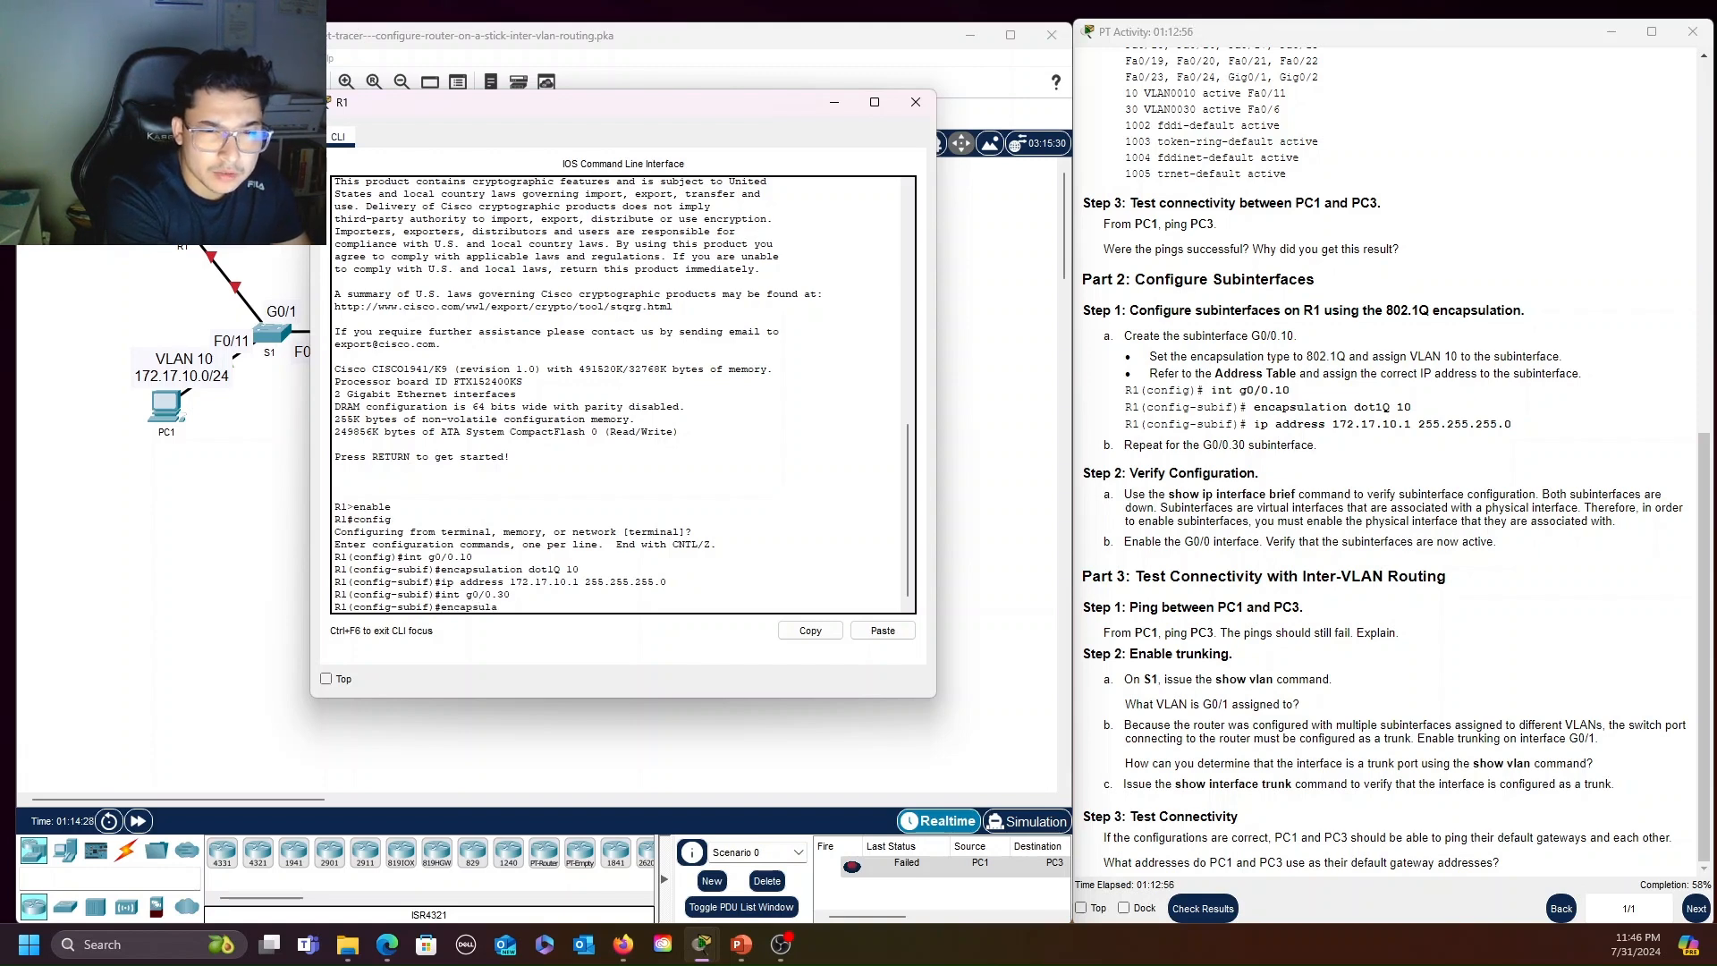
pyautogui.write('tion dot1Q')
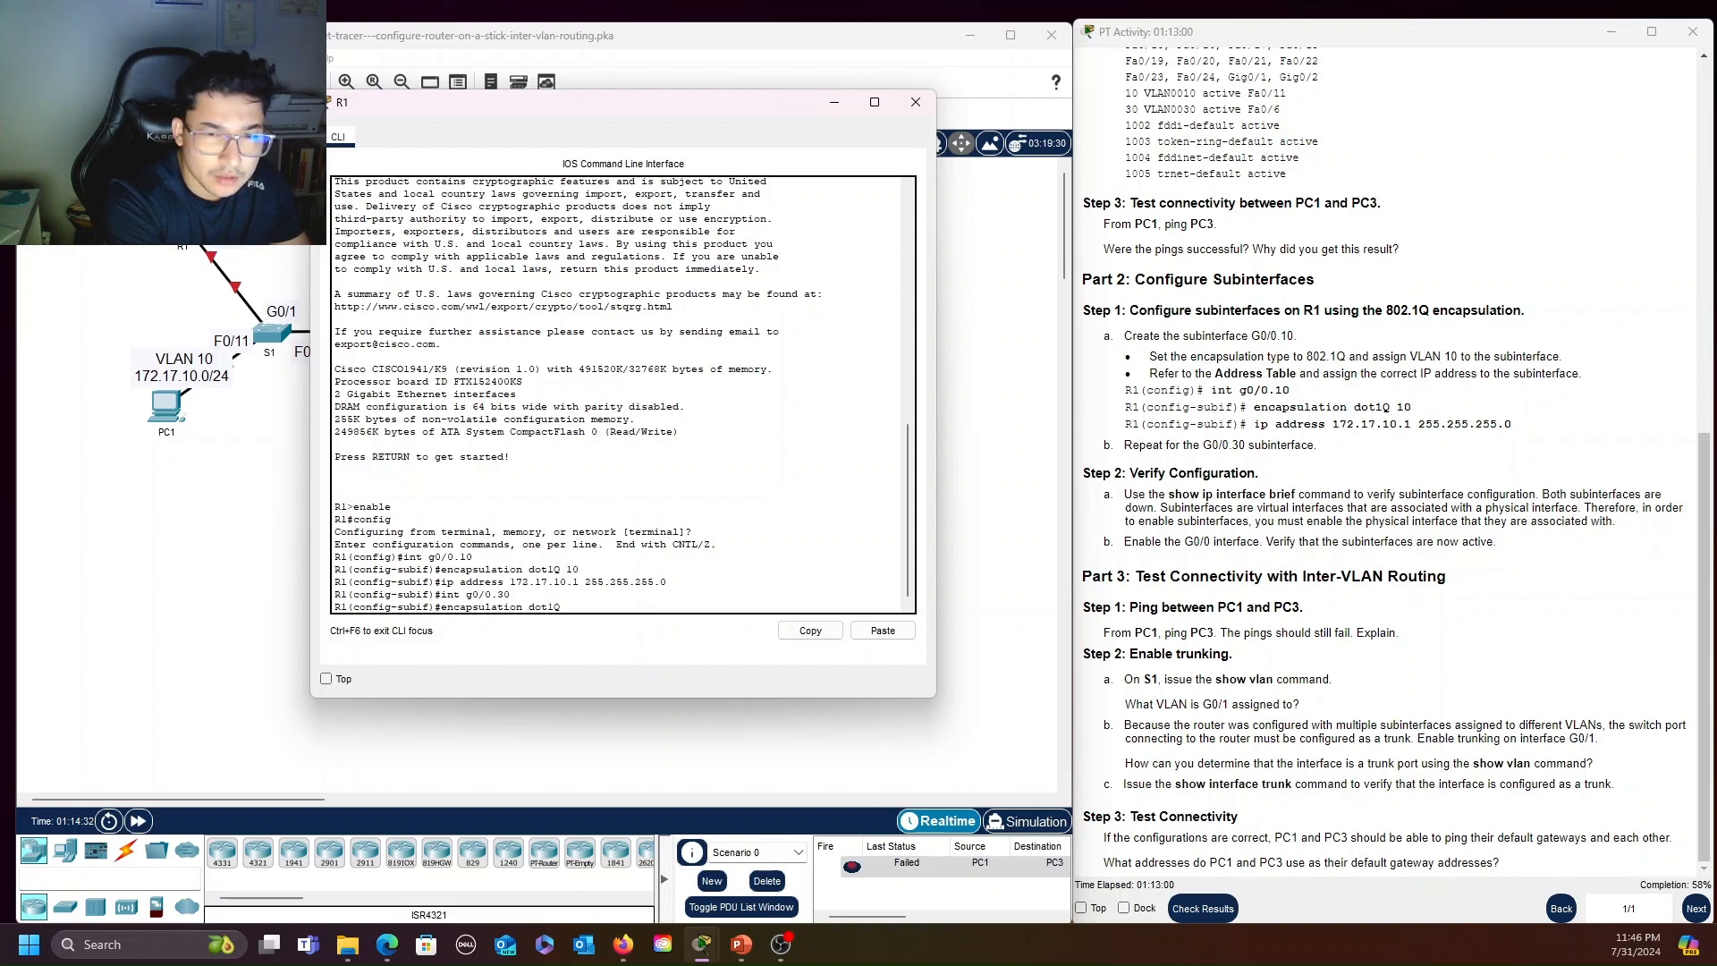
pyautogui.write(' 30')
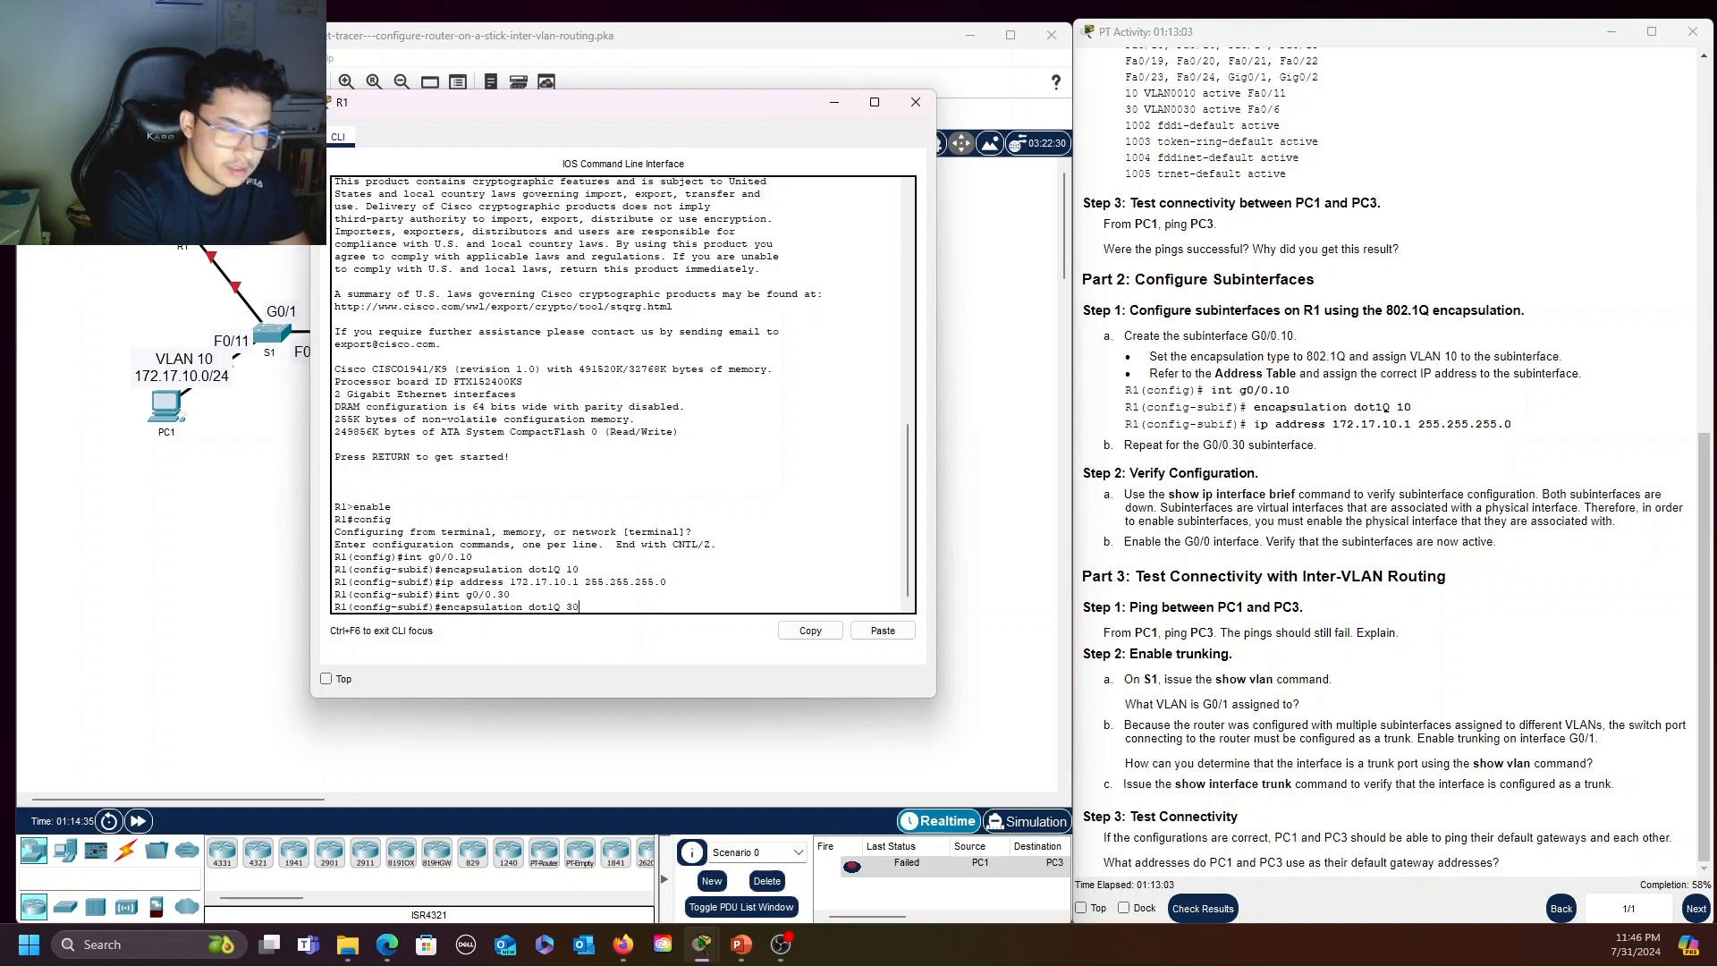
pyautogui.press('Return')
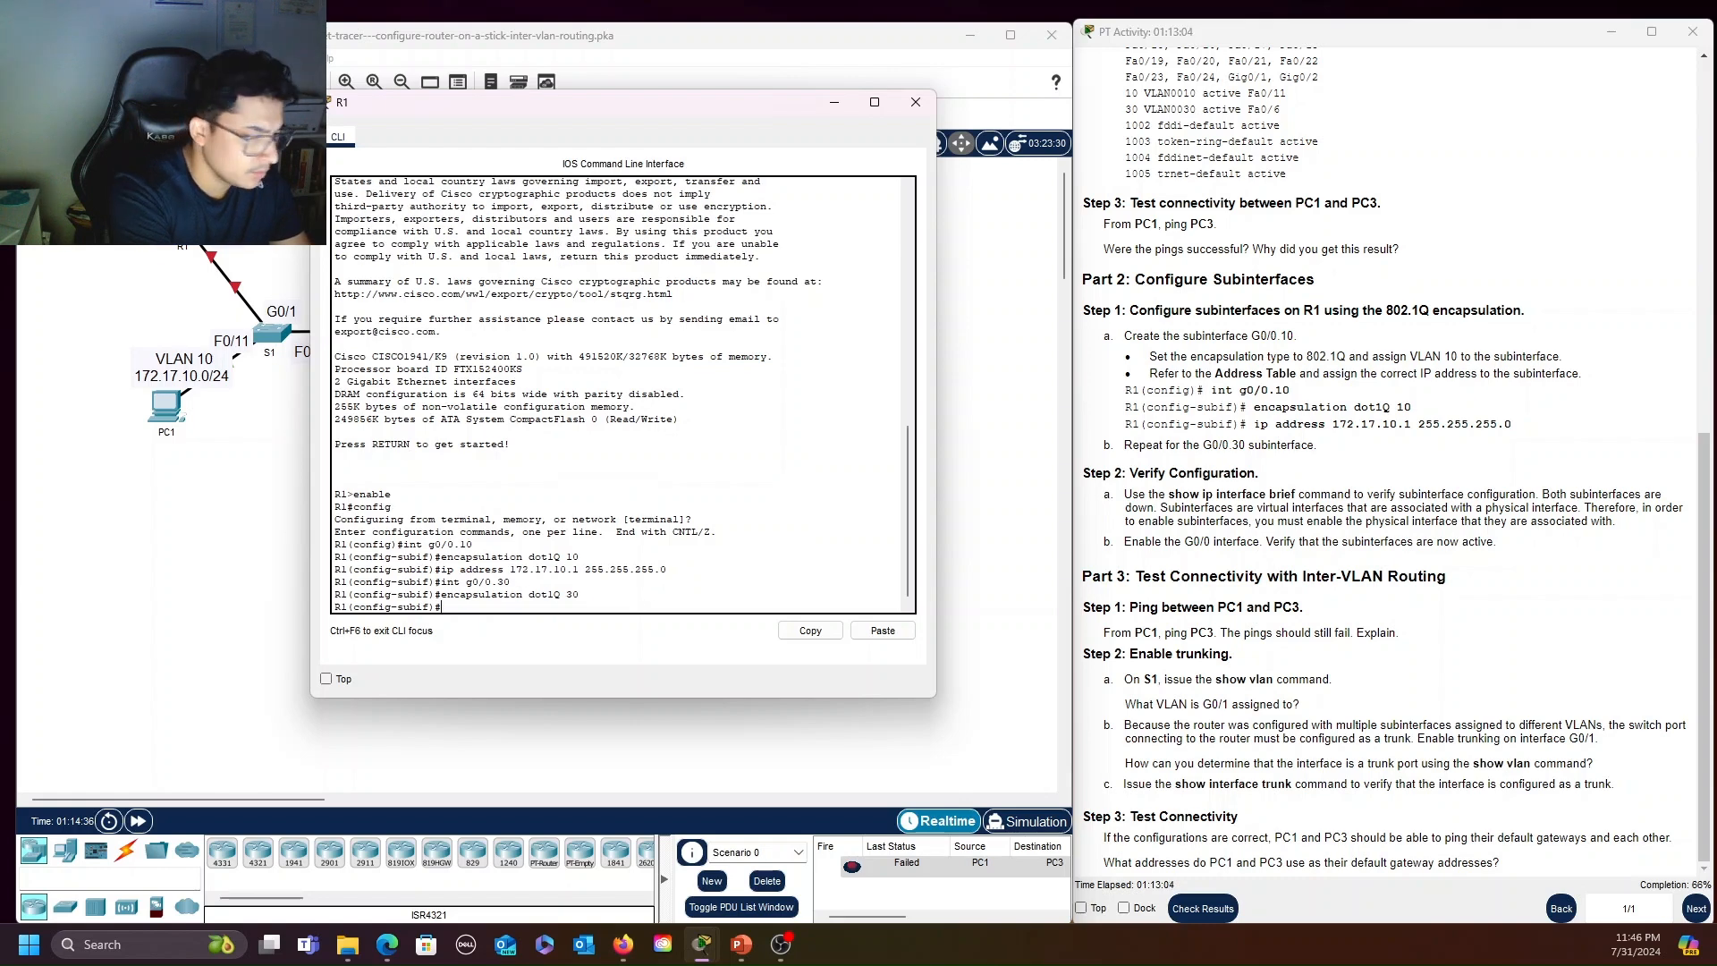
# Assign IP address 172.17.30.1 with mask 255.255.255.0 to R1's subinterface G0/0.30
pyautogui.write('ip addre')
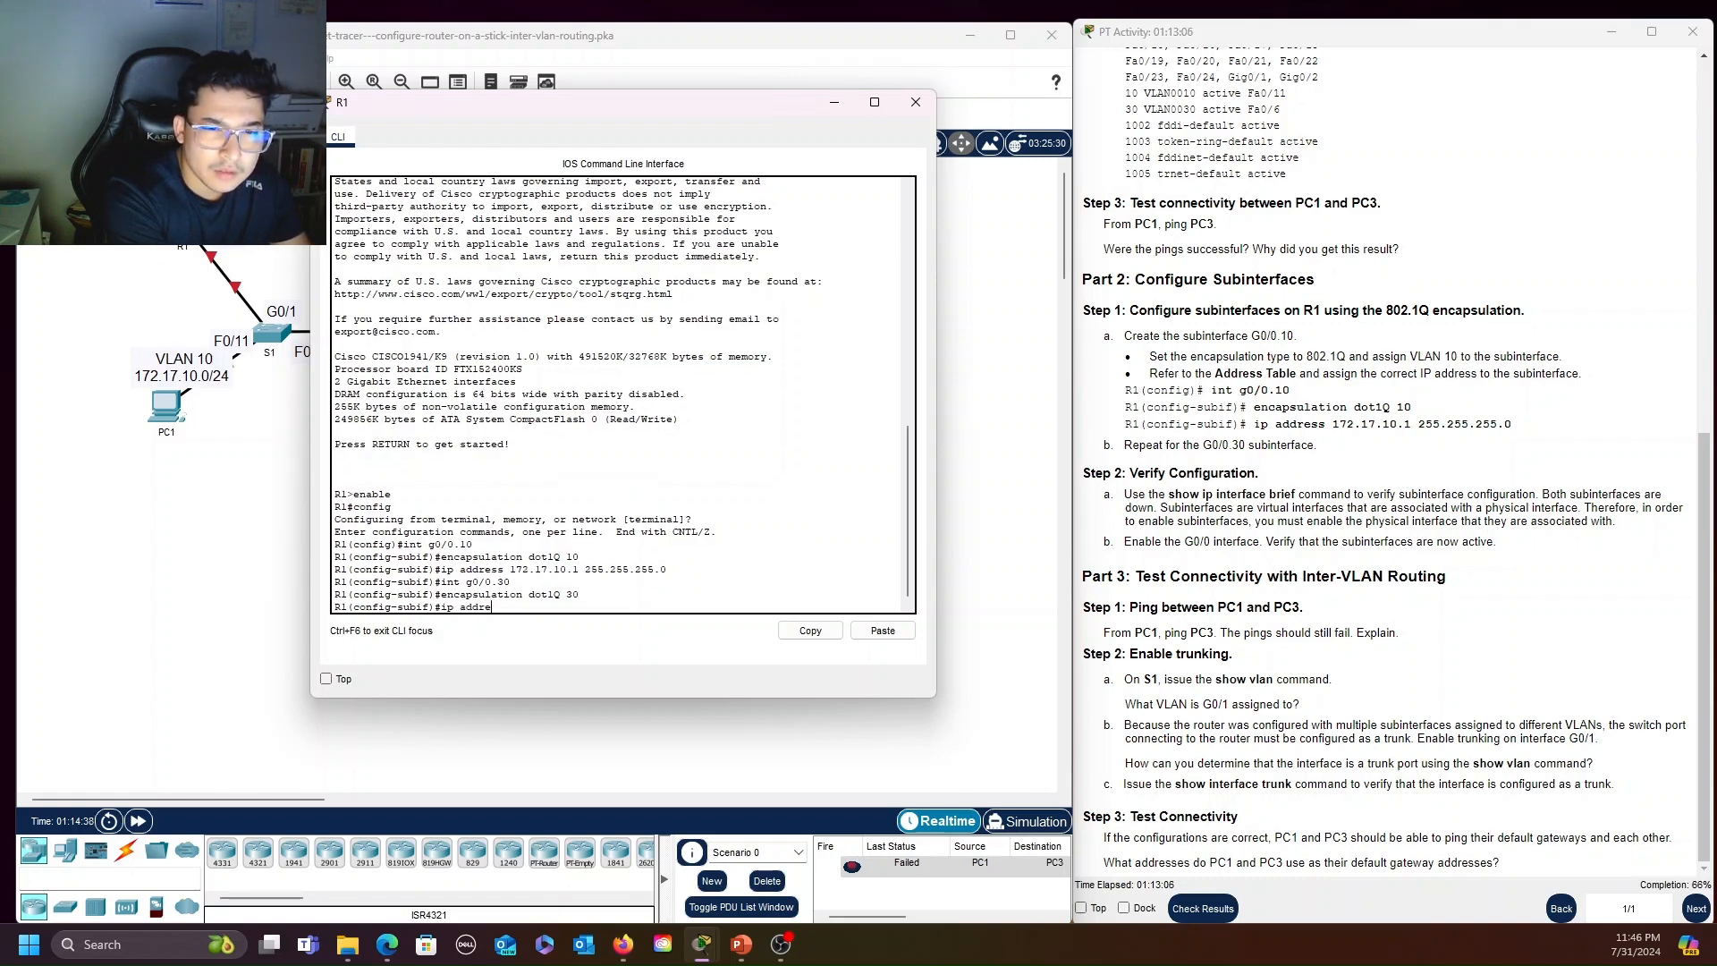
pyautogui.write('ss 172.17.30')
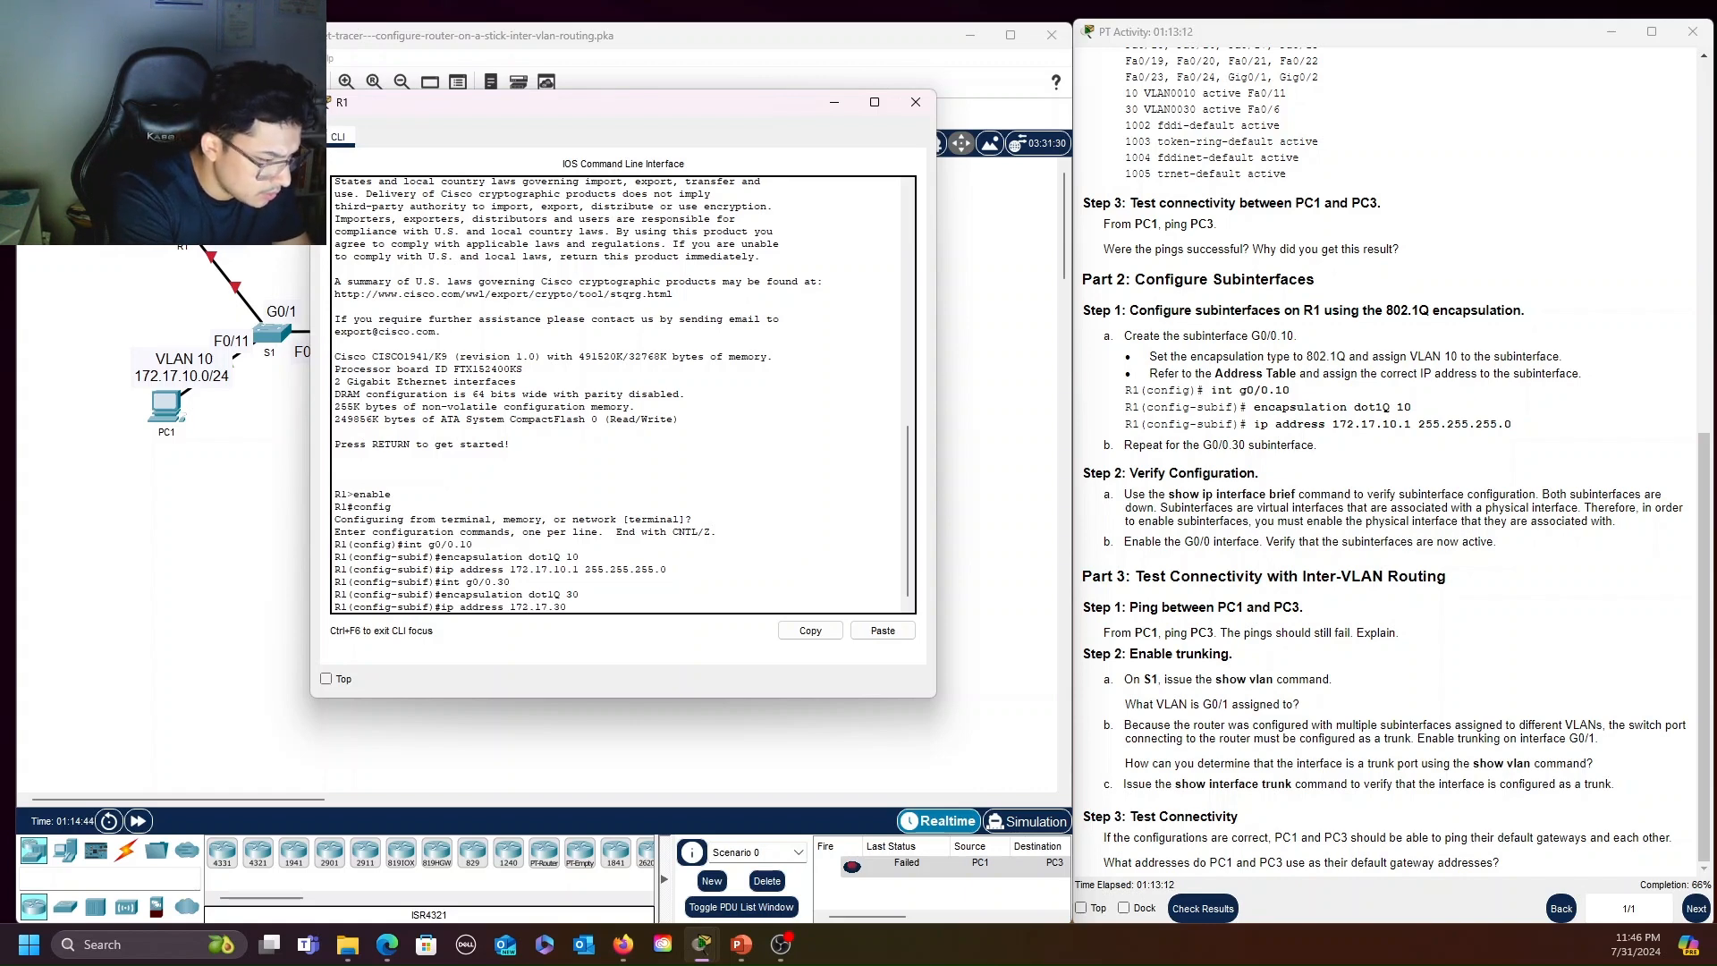
pyautogui.write('.1 255.255.255.')
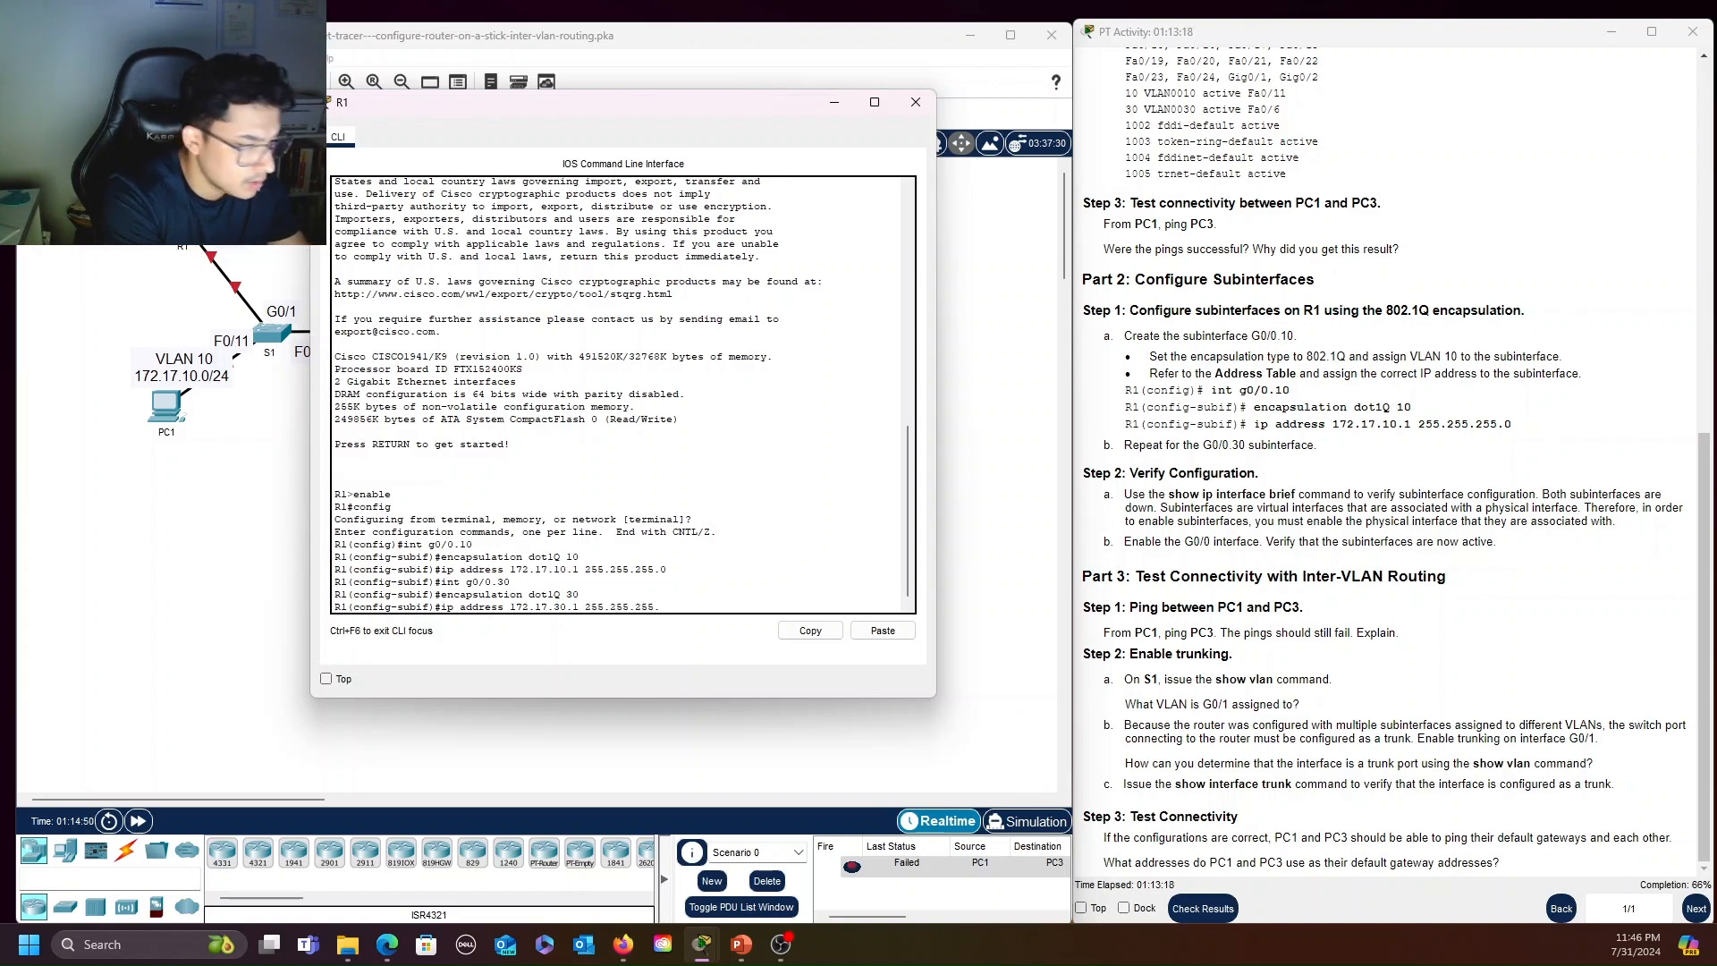
pyautogui.write('0')
pyautogui.press('Return')
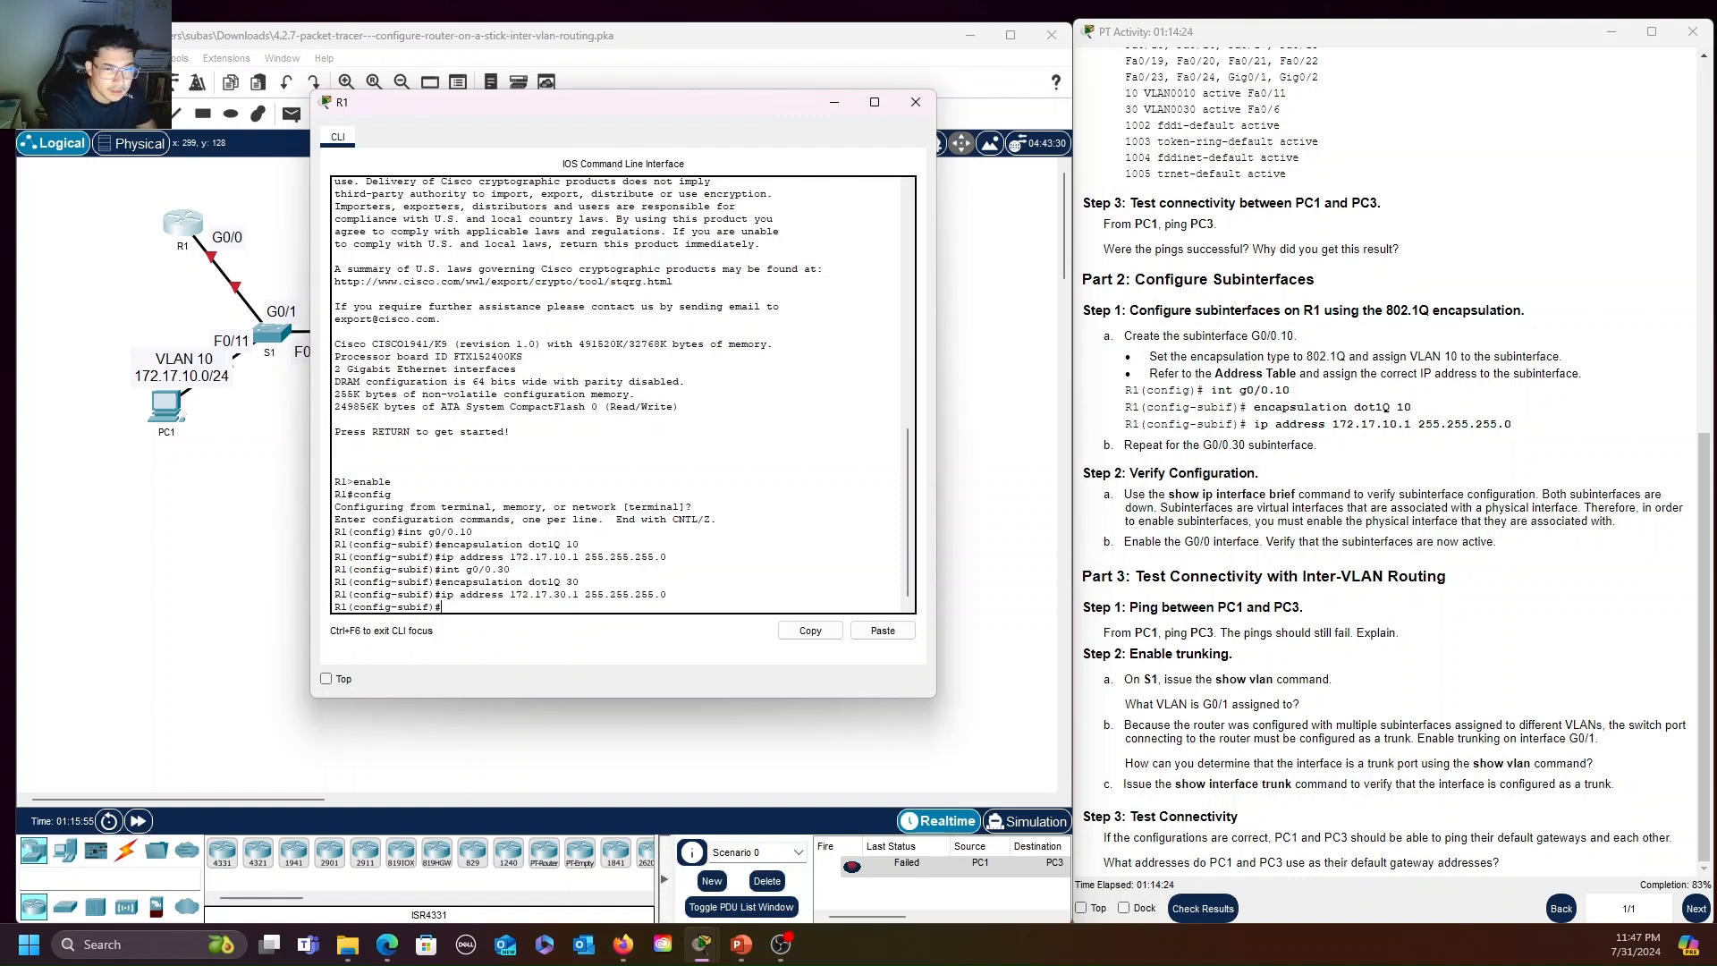
# Leave R1's subinterface configuration and enable the physical interface G0/0 with no shutdown
pyautogui.hotkey('ctrl', 'z')
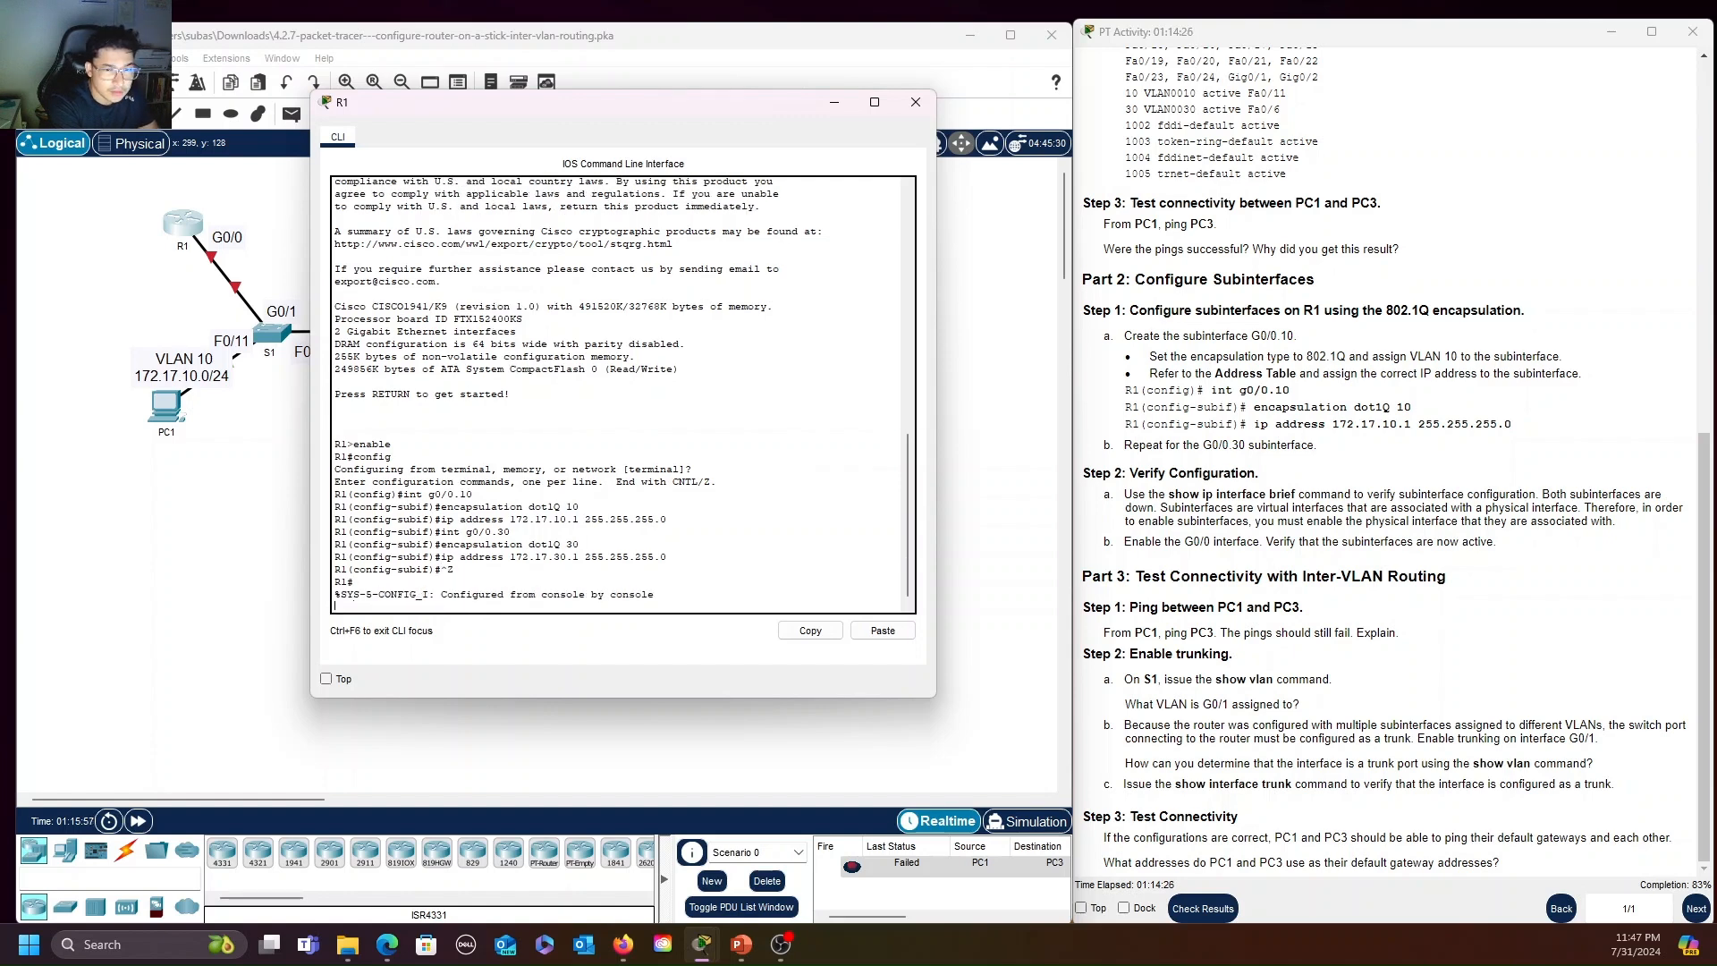
pyautogui.write('config term')
pyautogui.press('Return')
pyautogui.write('interface ')
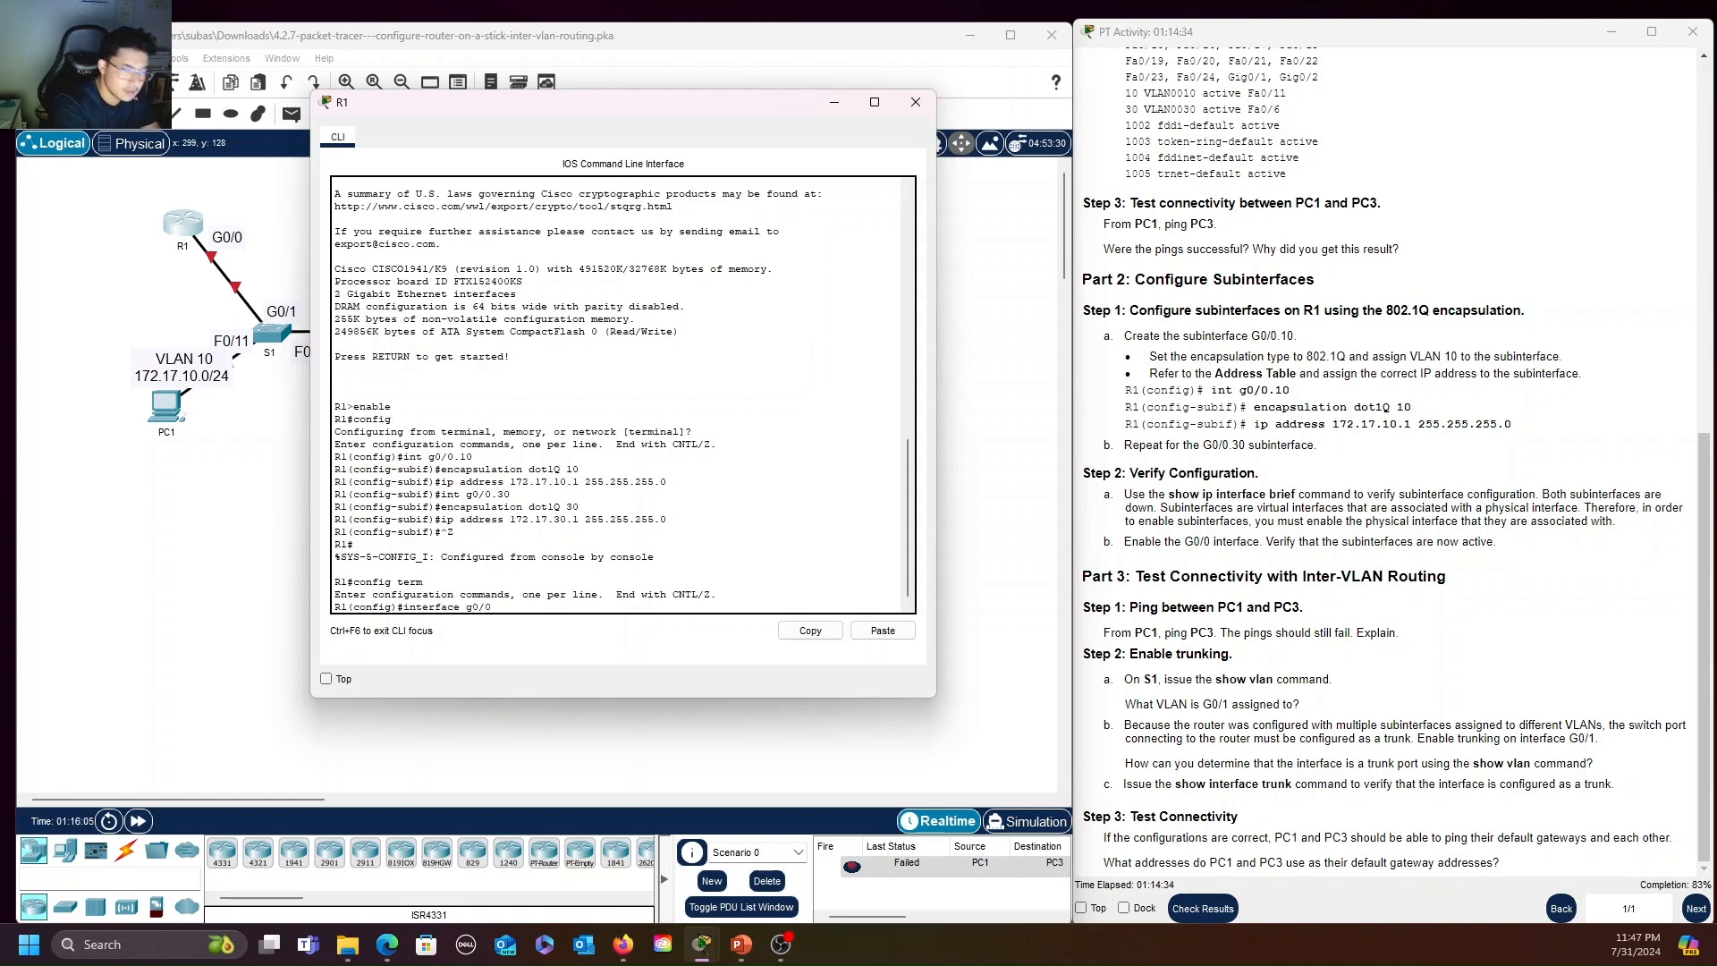
pyautogui.write('g0/0')
pyautogui.press('Return')
pyautogui.write('no shutdown')
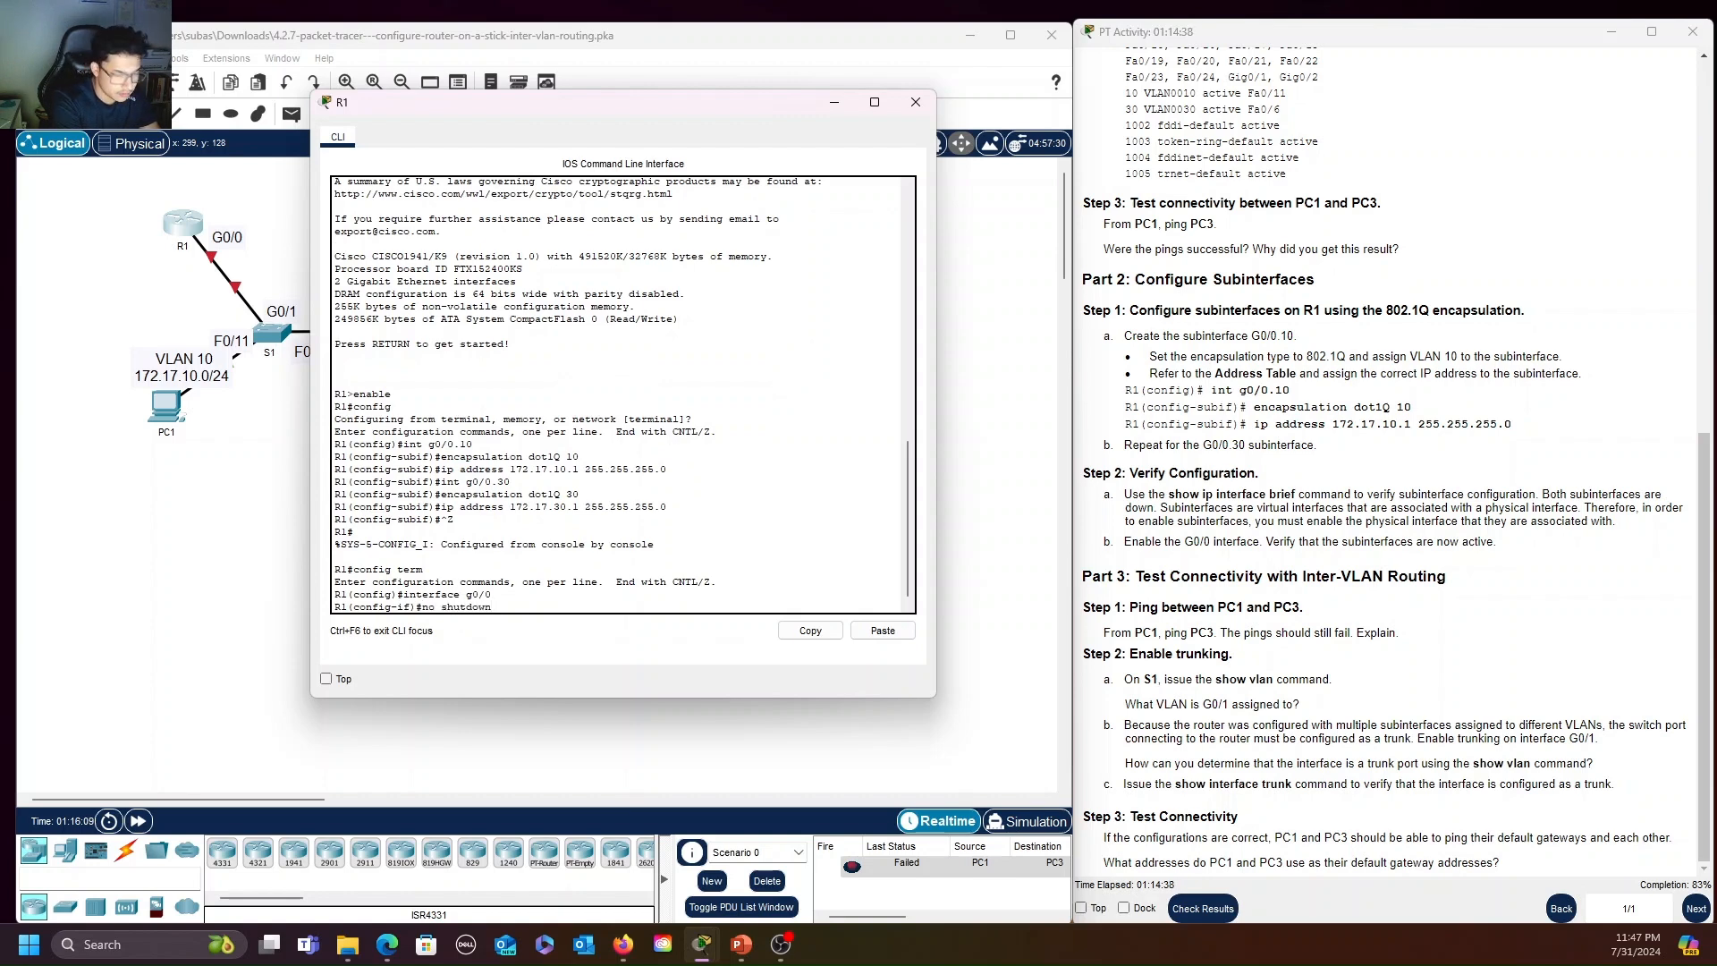
pyautogui.press('Return')
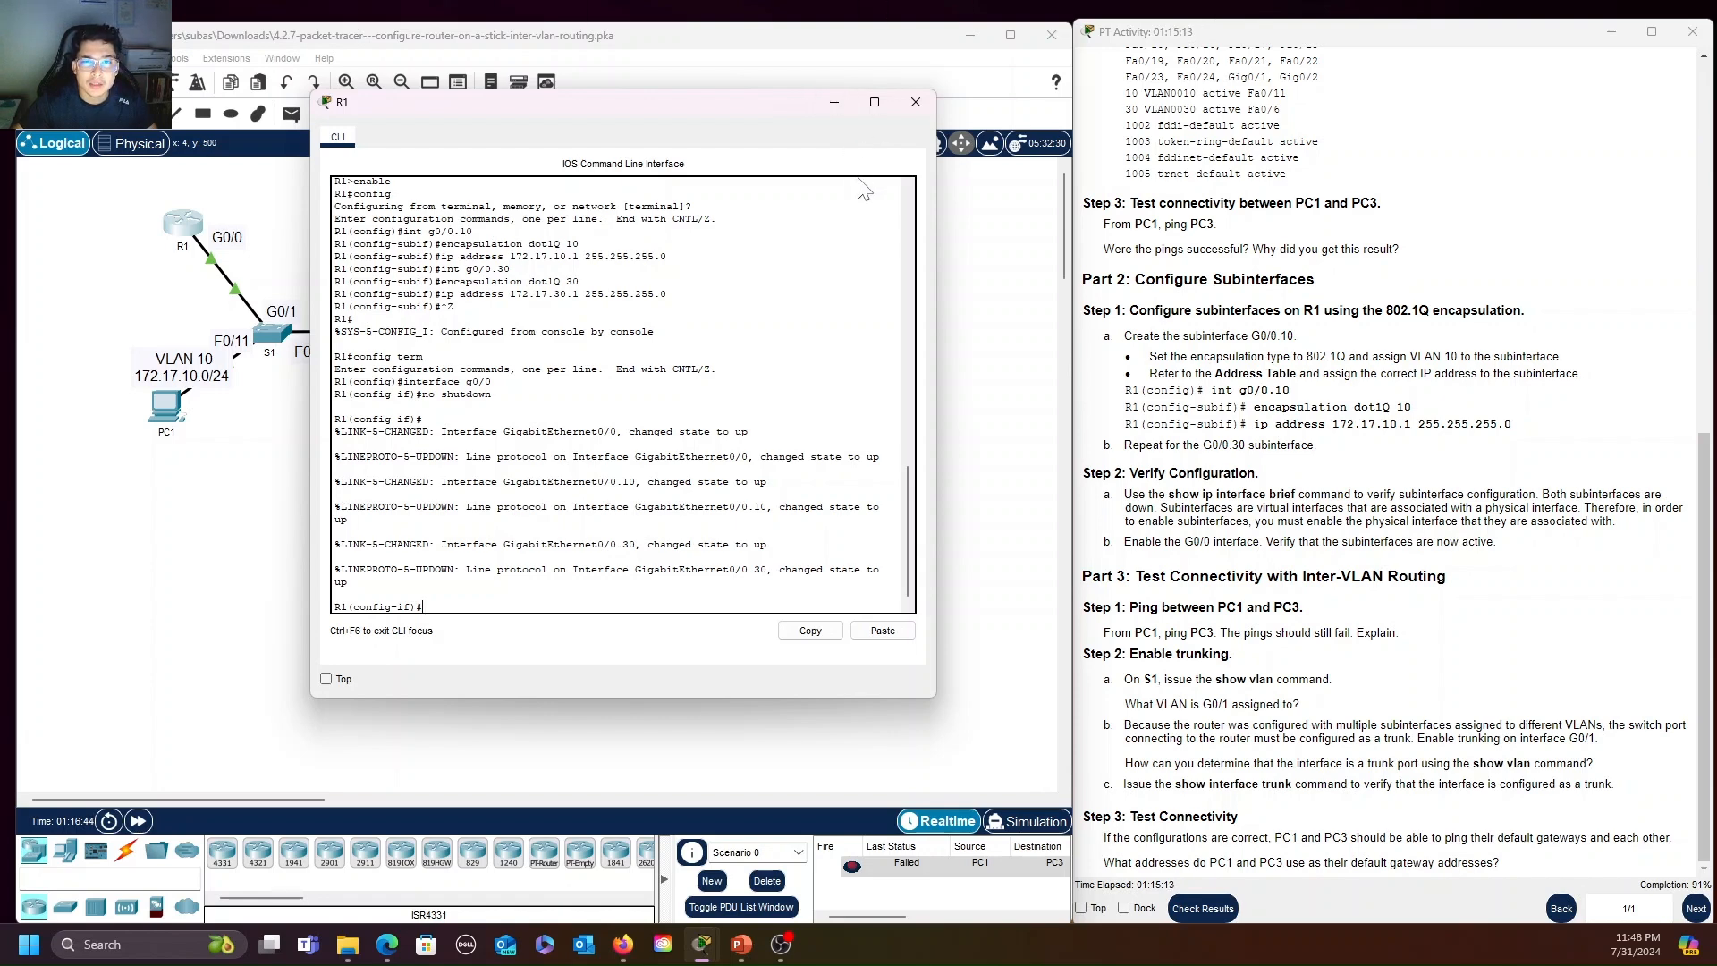
# Move R1's CLI window off the topology and test connectivity with a simple PDU from PC1 to PC3
pyautogui.moveTo(737, 105); pyautogui.dragTo(1268, 114)
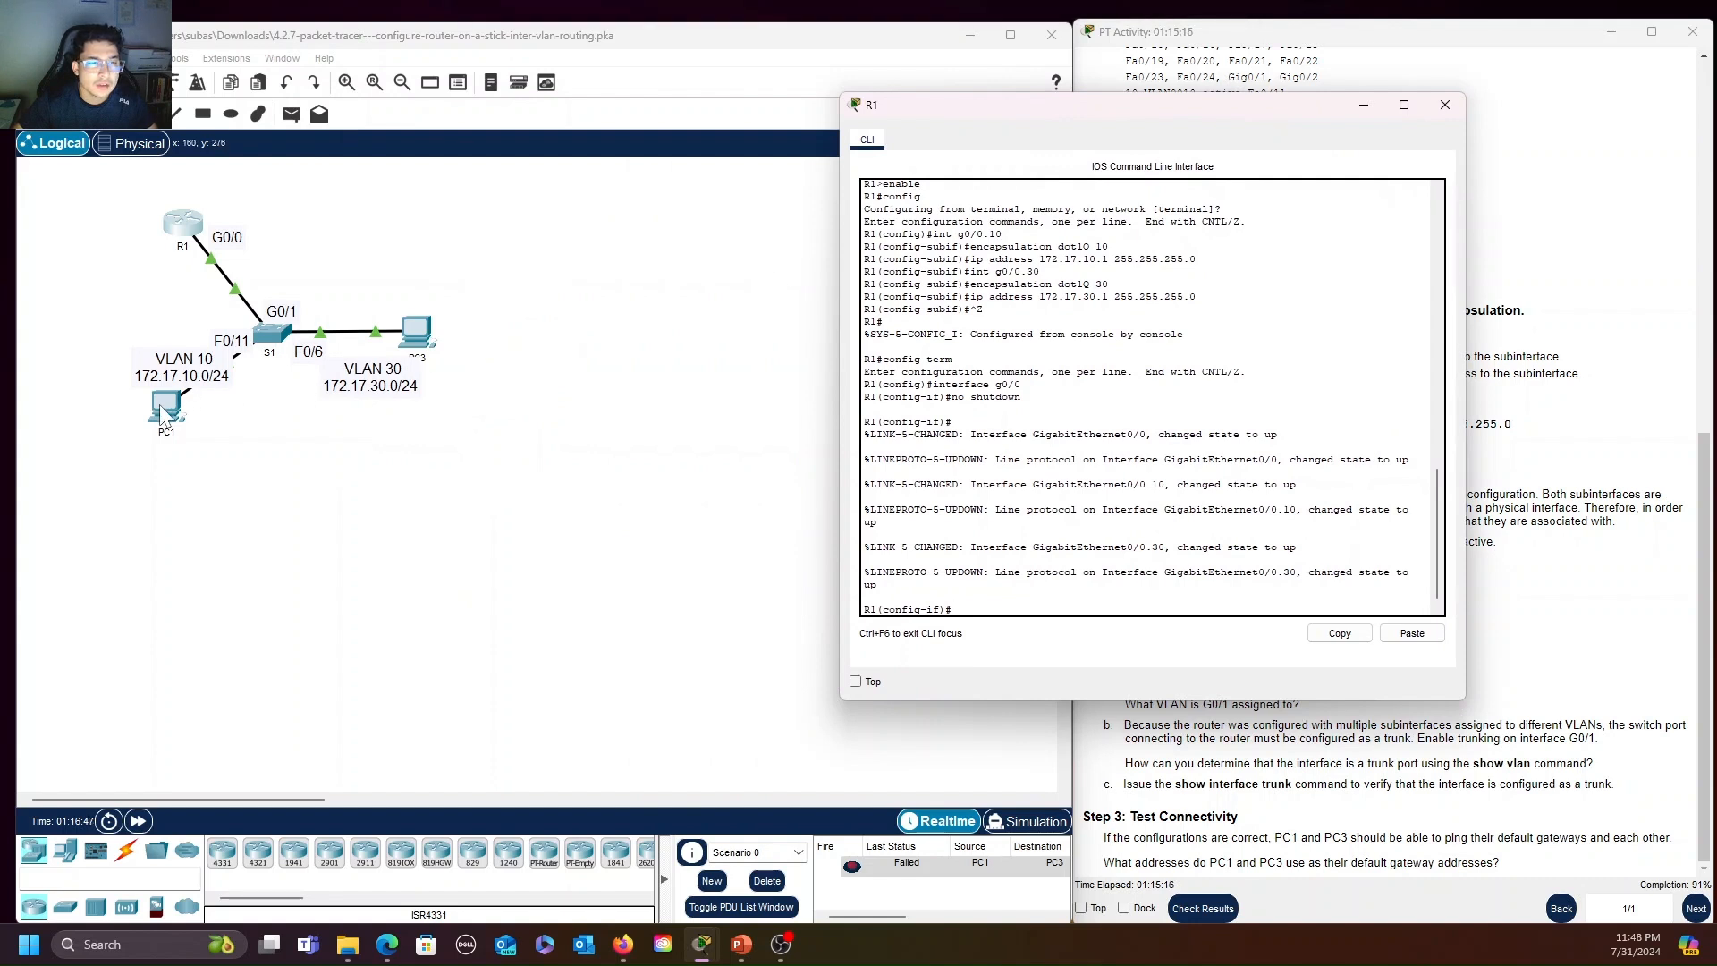
pyautogui.click(288, 114)
pyautogui.click(166, 406)
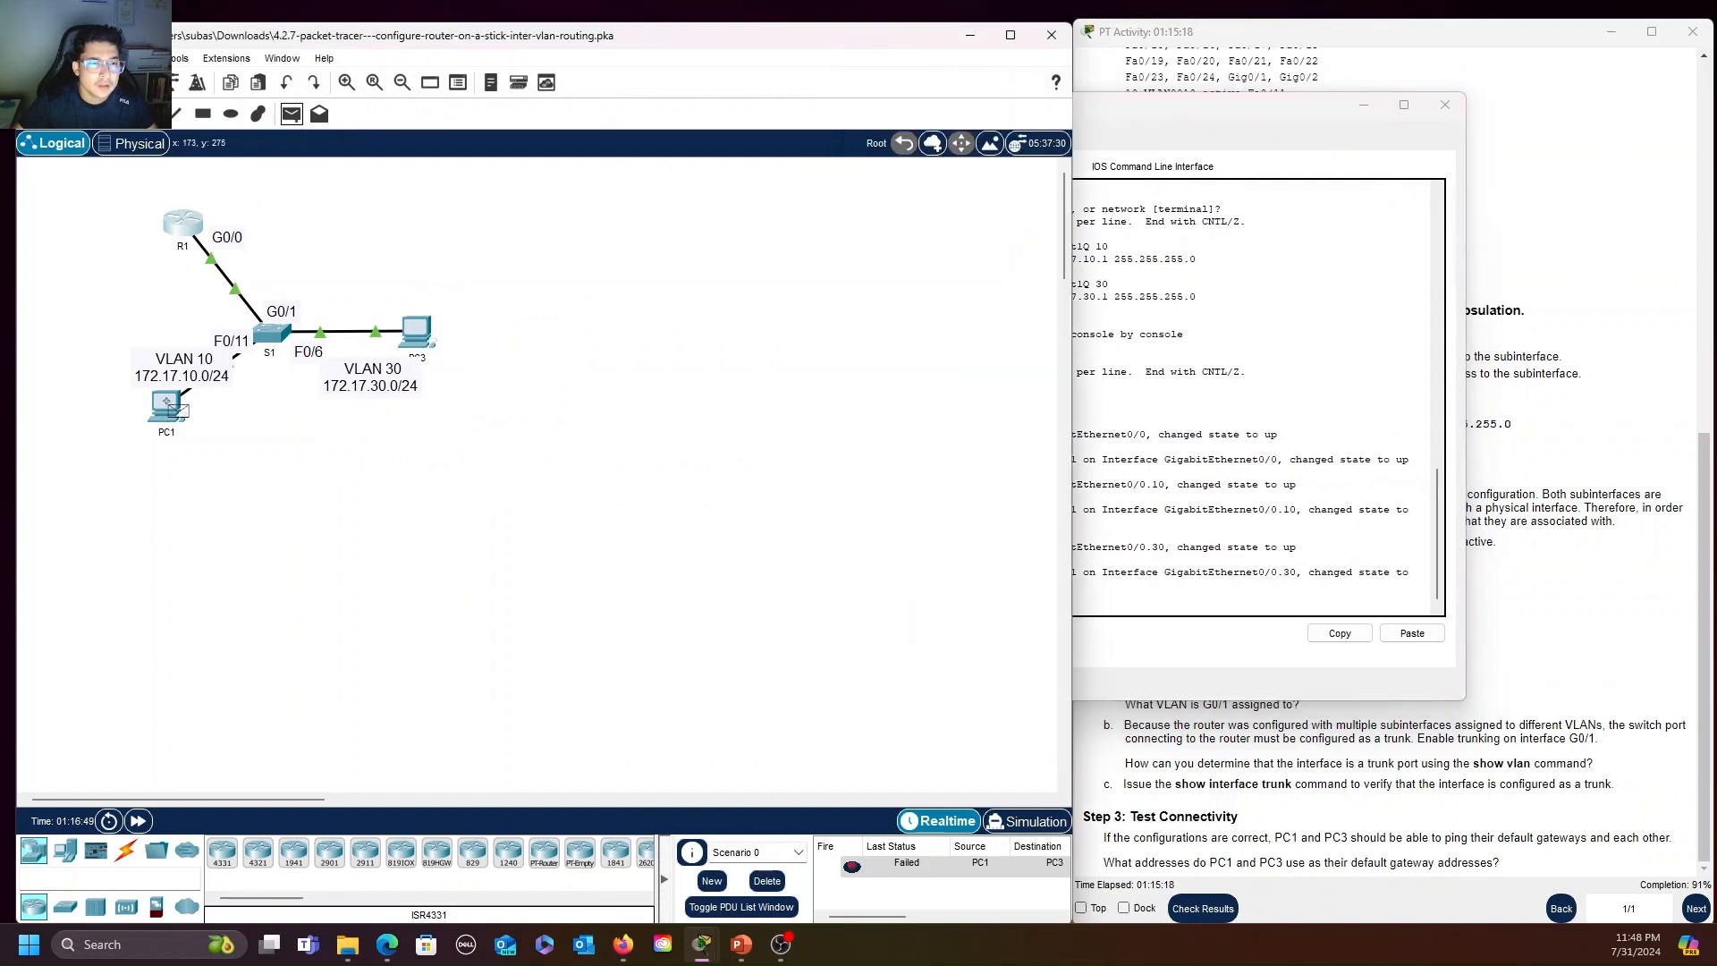
pyautogui.click(417, 333)
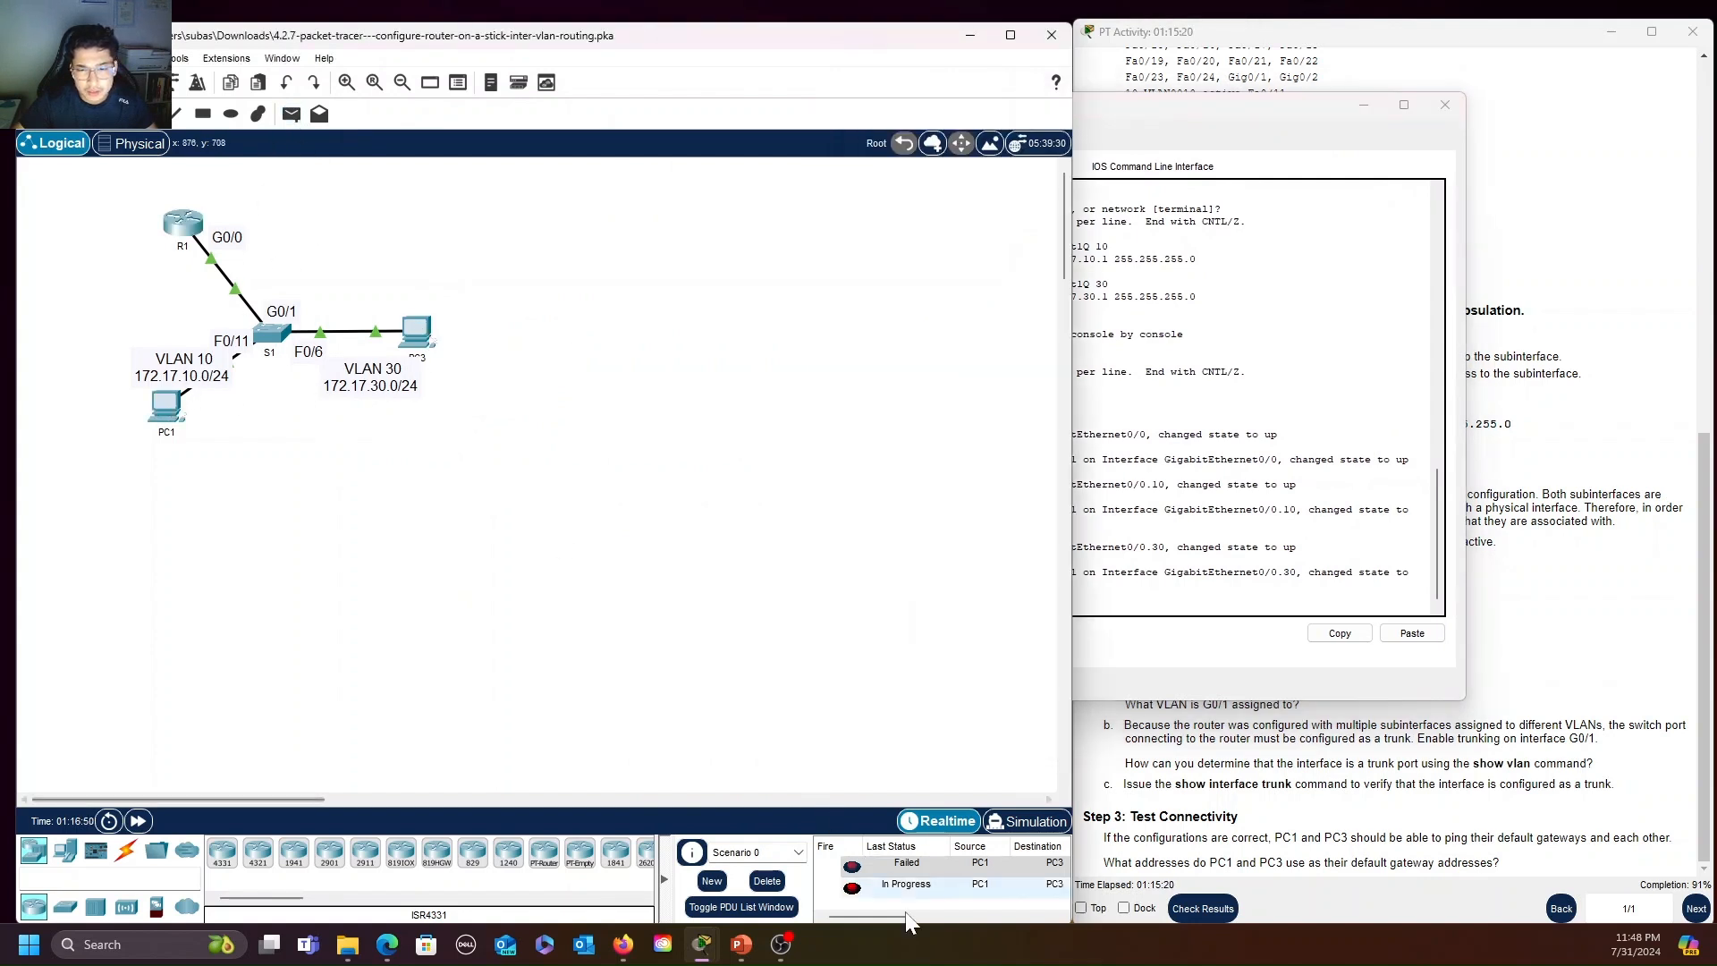
pyautogui.moveTo(894, 918)
pyautogui.mouseDown()
pyautogui.moveTo(964, 920)
pyautogui.moveTo(900, 917)
pyautogui.mouseUp()
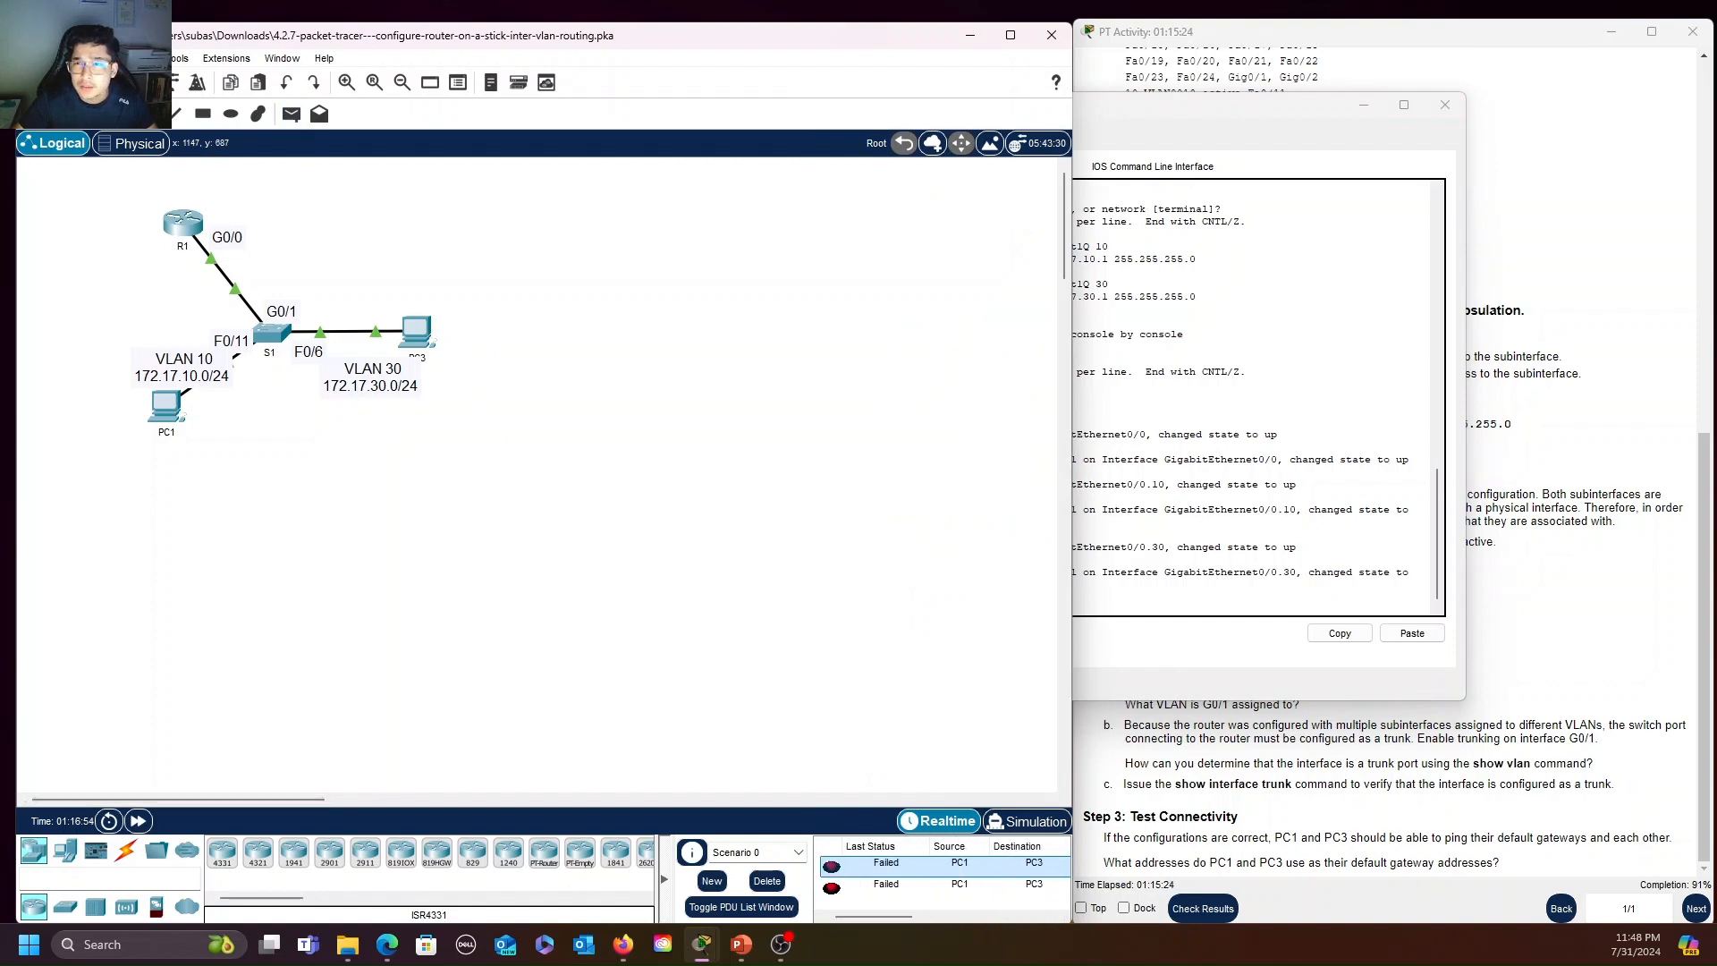
# Bring R1's CLI window forward and move it clear of the activity instructions
pyautogui.click(1299, 106)
pyautogui.moveTo(1296, 105); pyautogui.dragTo(855, 118)
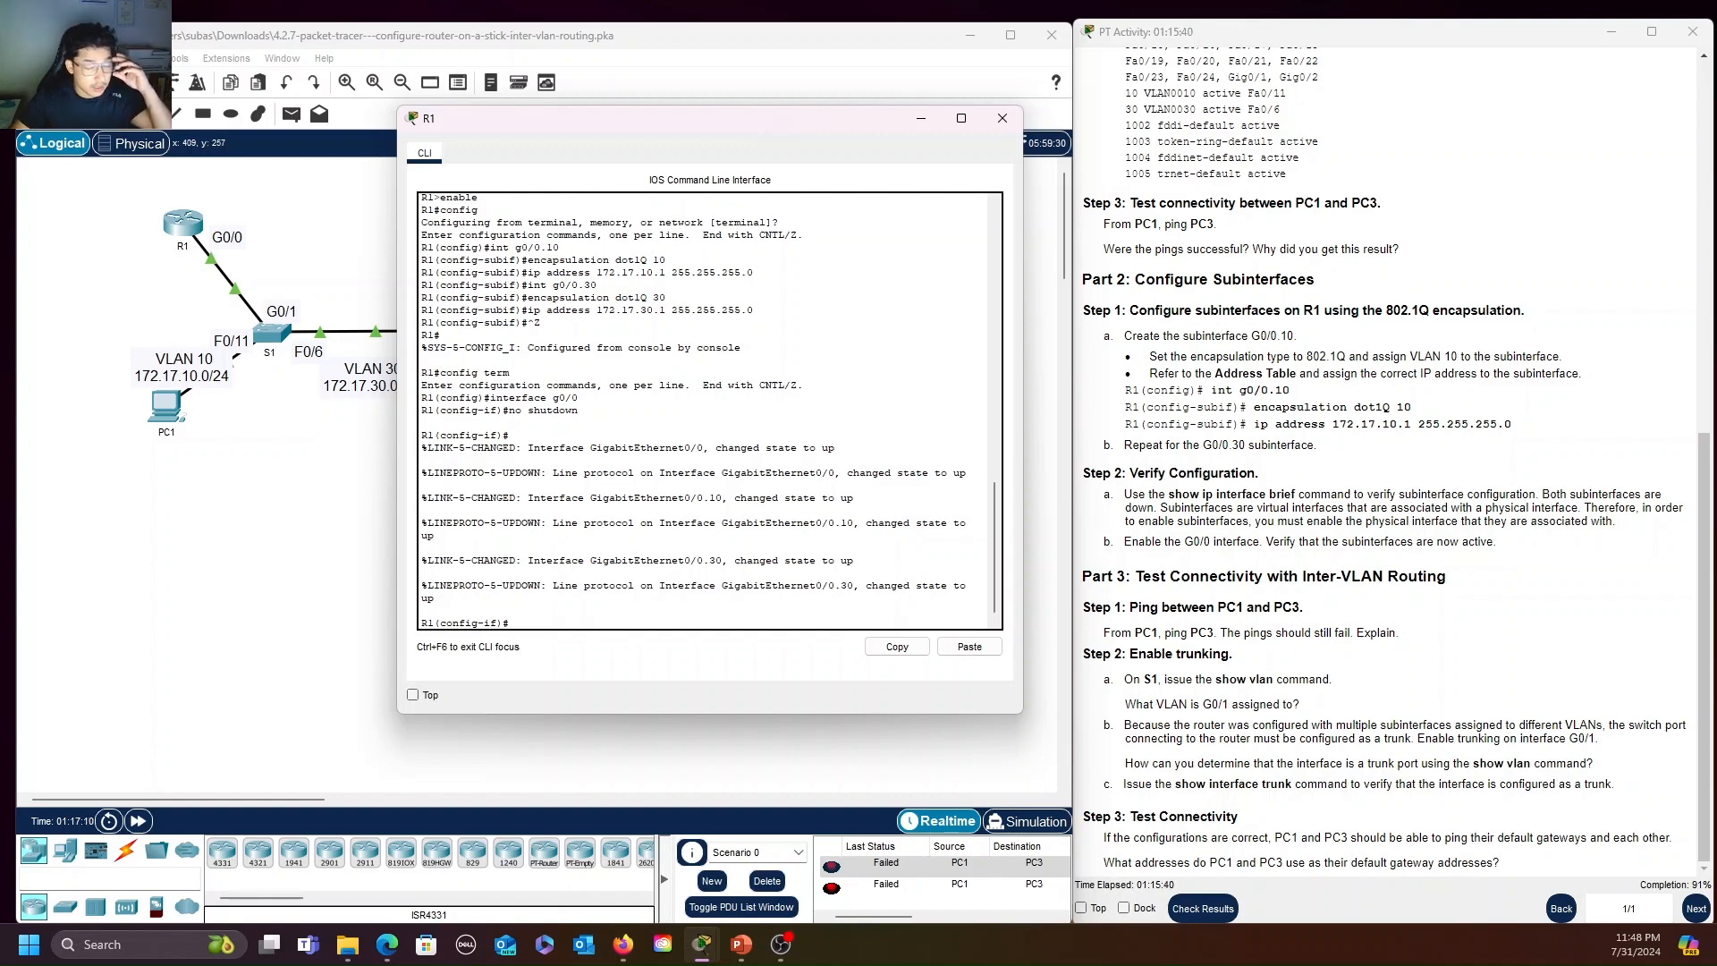
pyautogui.scroll(1, 709, 411)
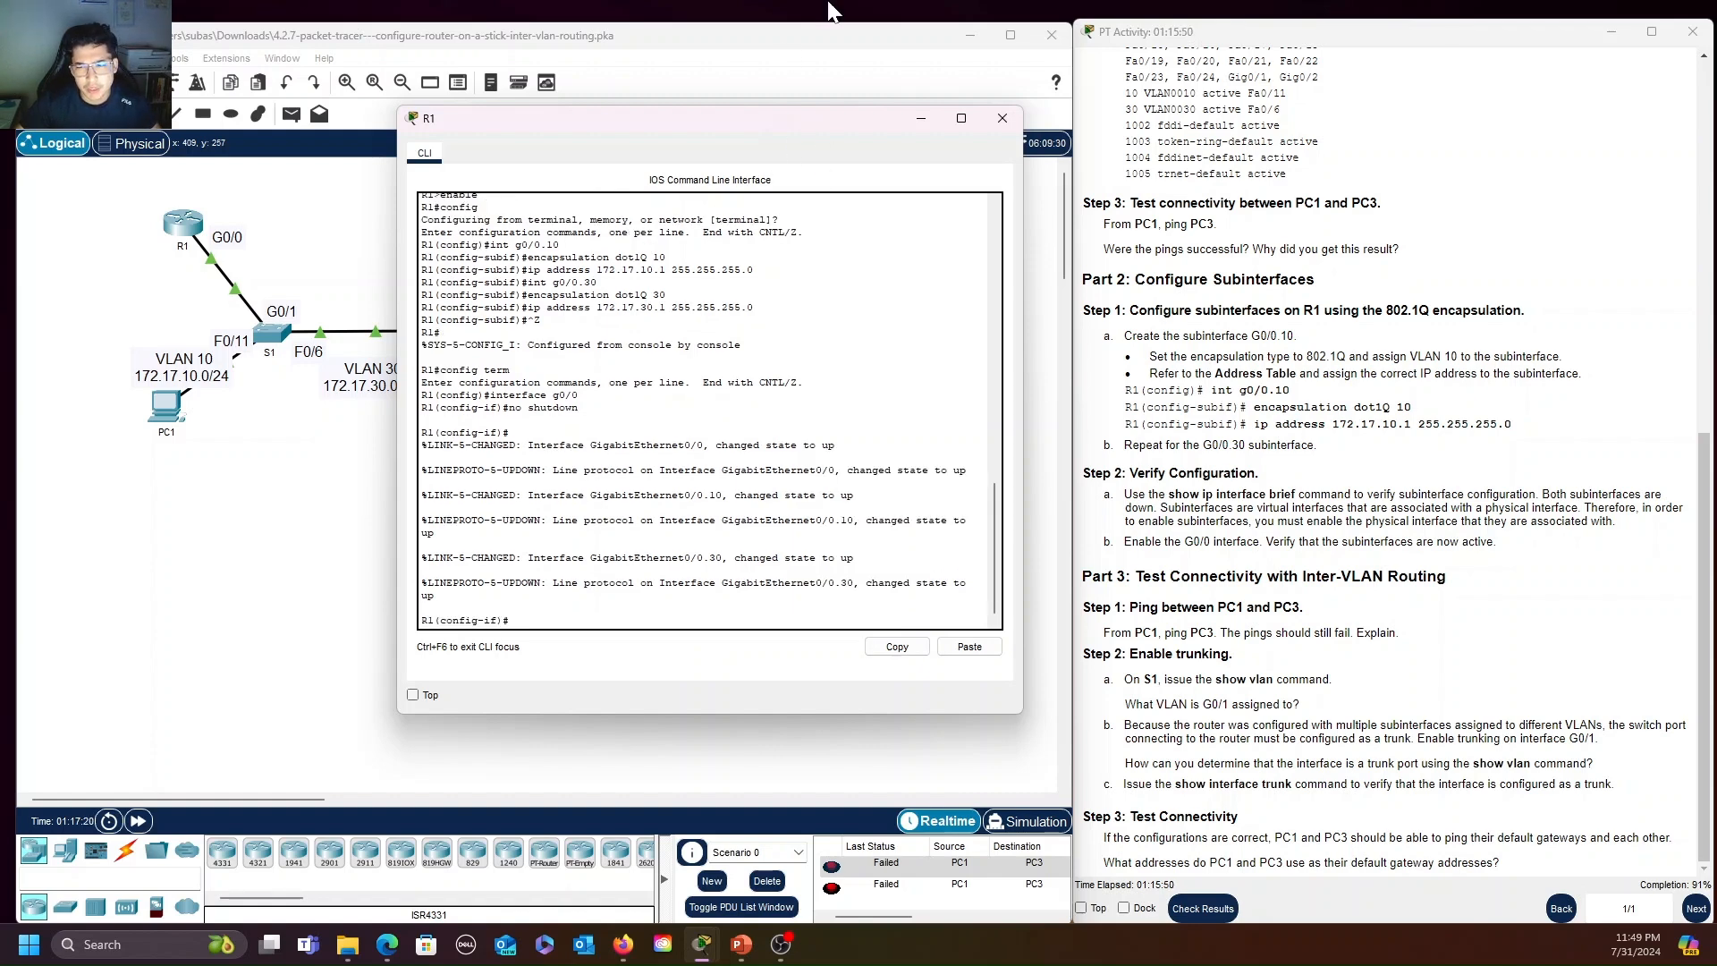
pyautogui.moveTo(753, 122); pyautogui.dragTo(754, 76)
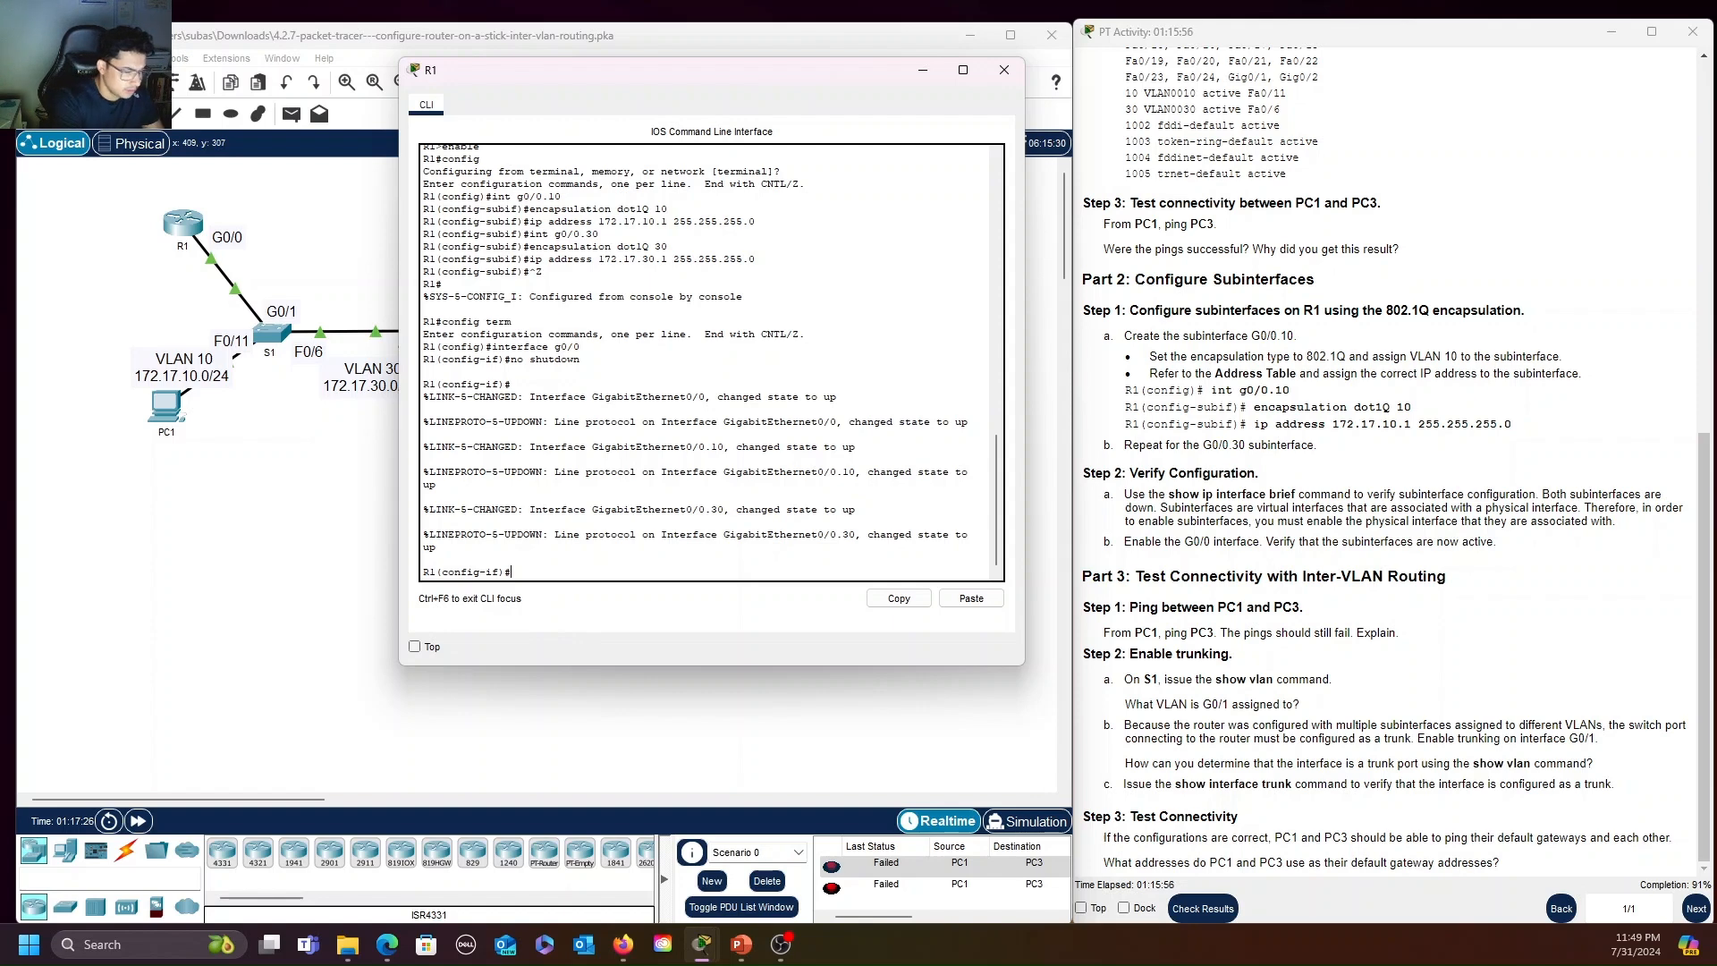
pyautogui.press('Return')
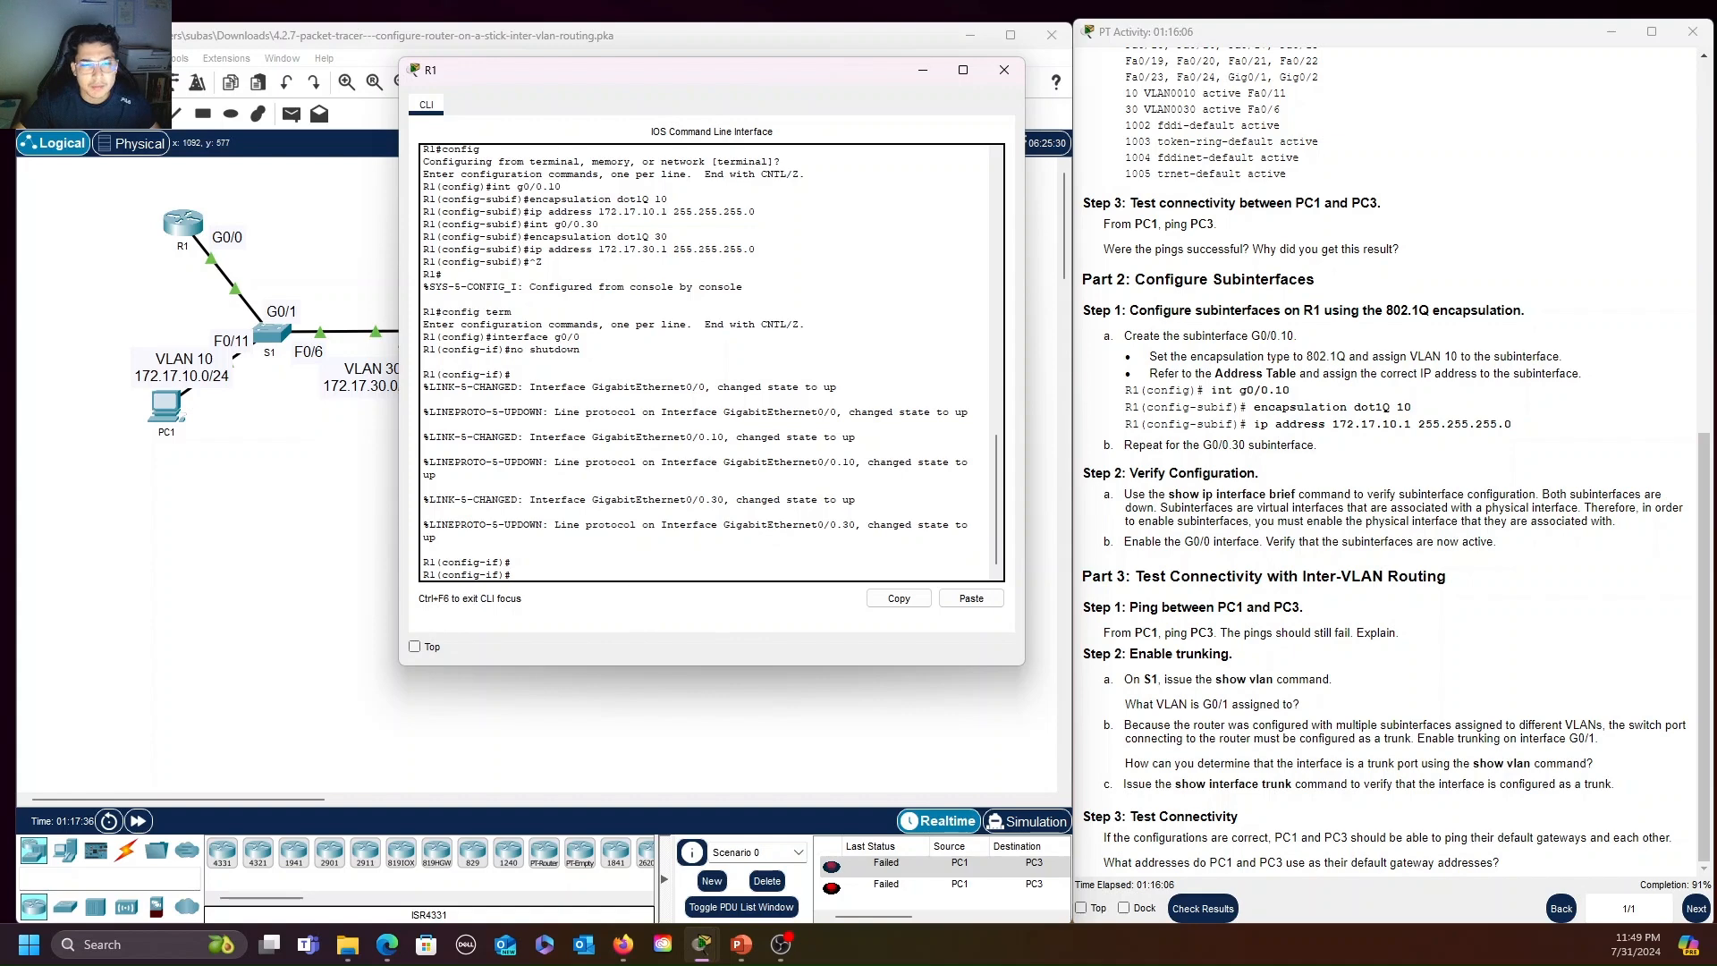
# Open S1's CLI, return to privileged mode and run show vlan to check which VLAN G0/1 is assigned to
pyautogui.click(274, 333)
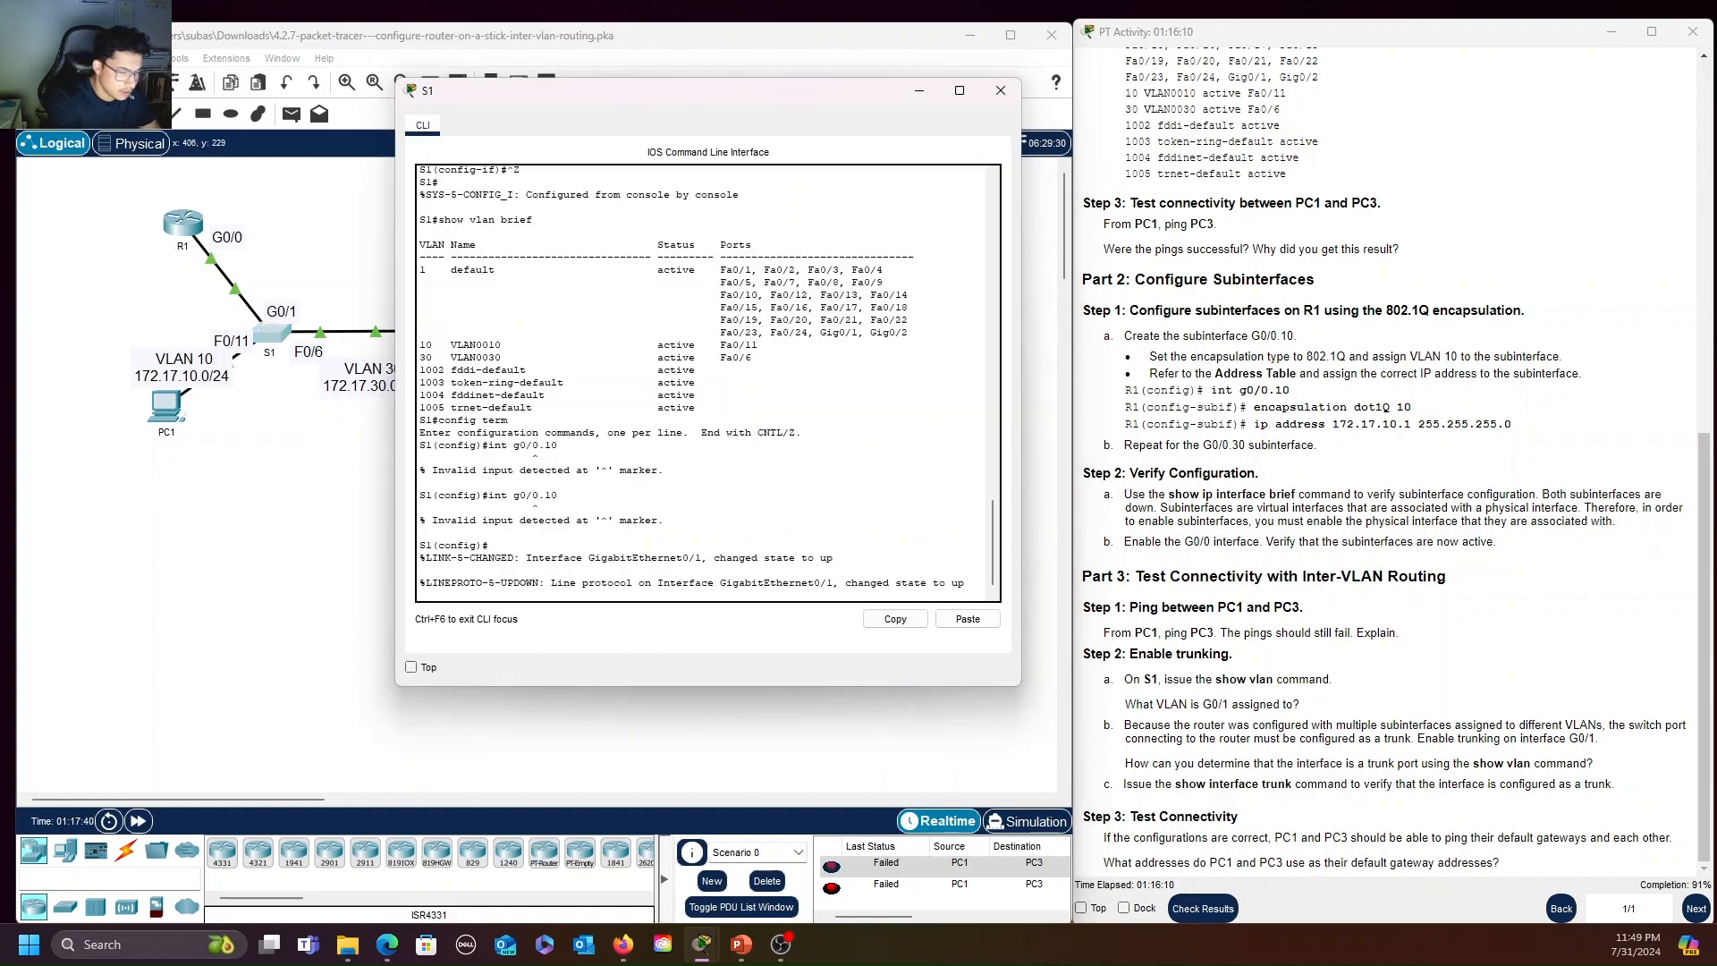
pyautogui.press('Return')
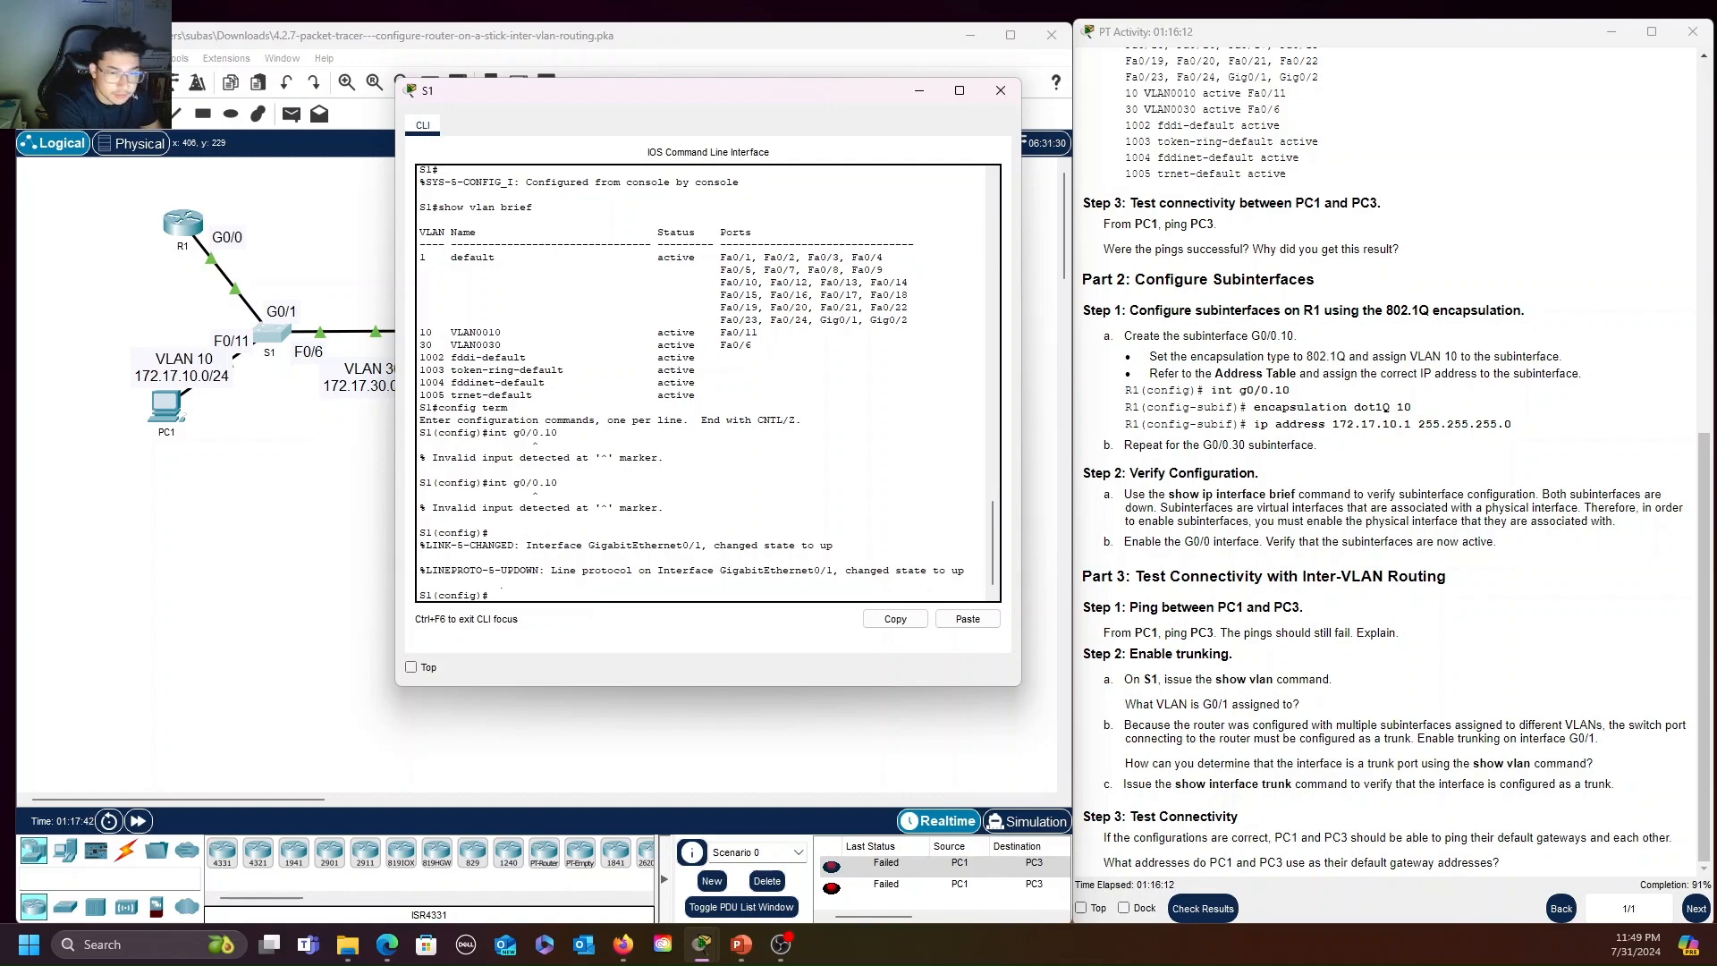
pyautogui.hotkey('ctrl', 'z')
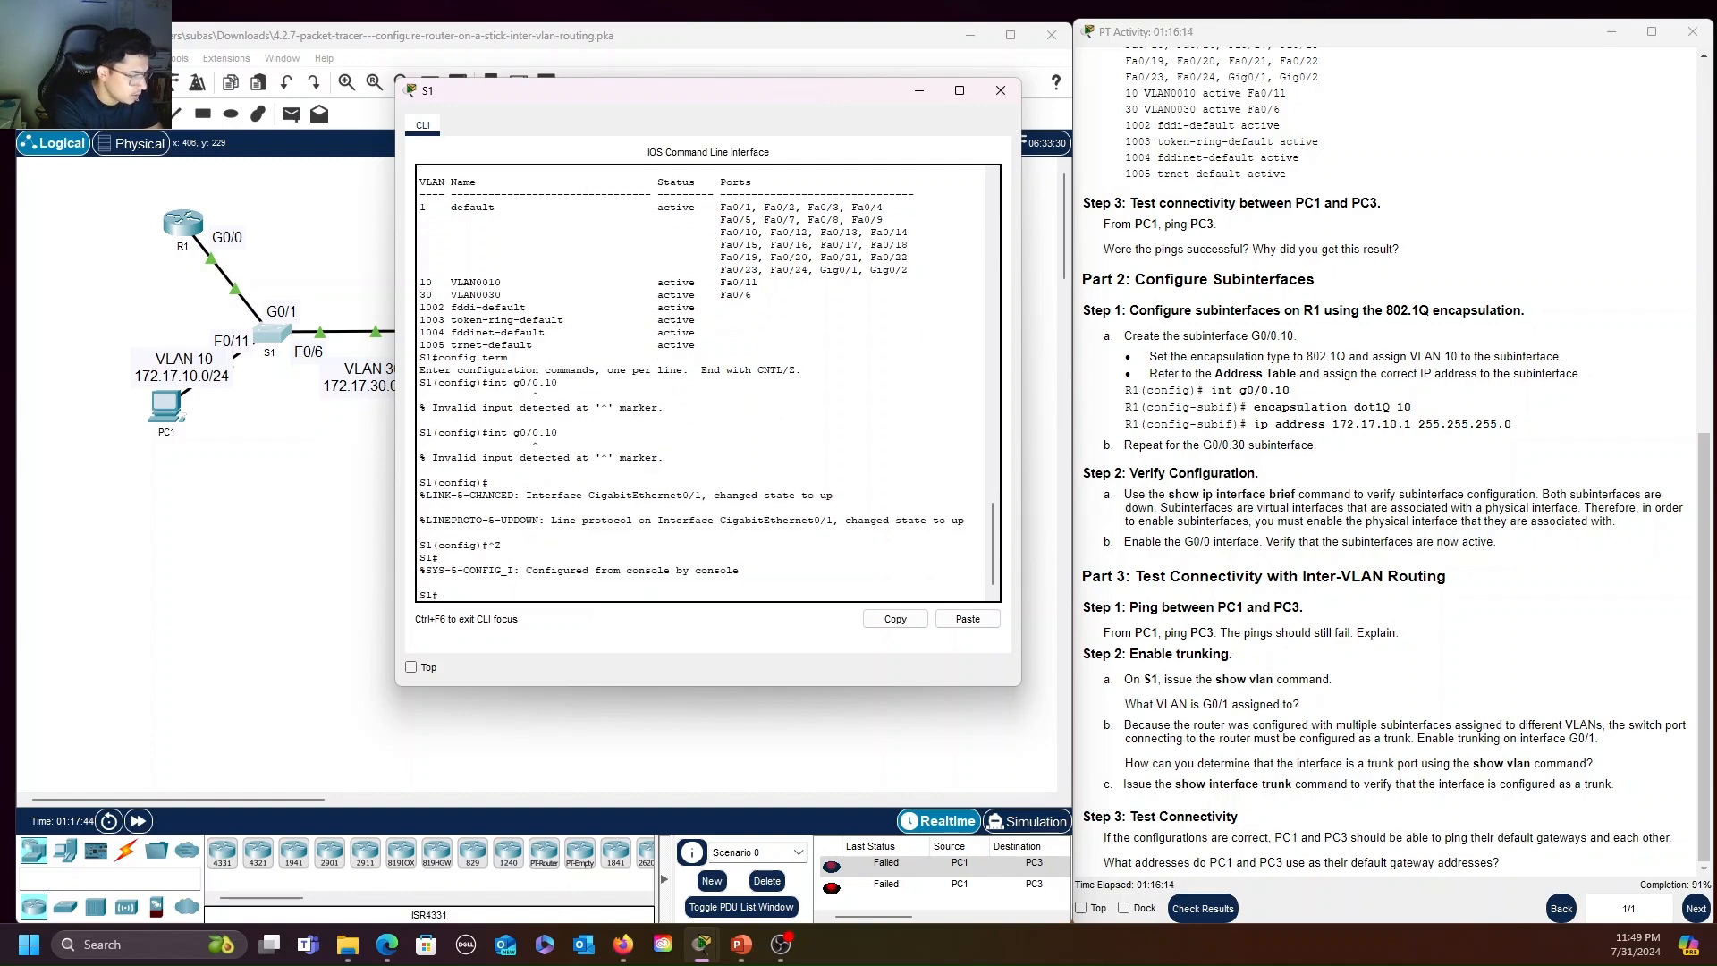
pyautogui.write('show vlan')
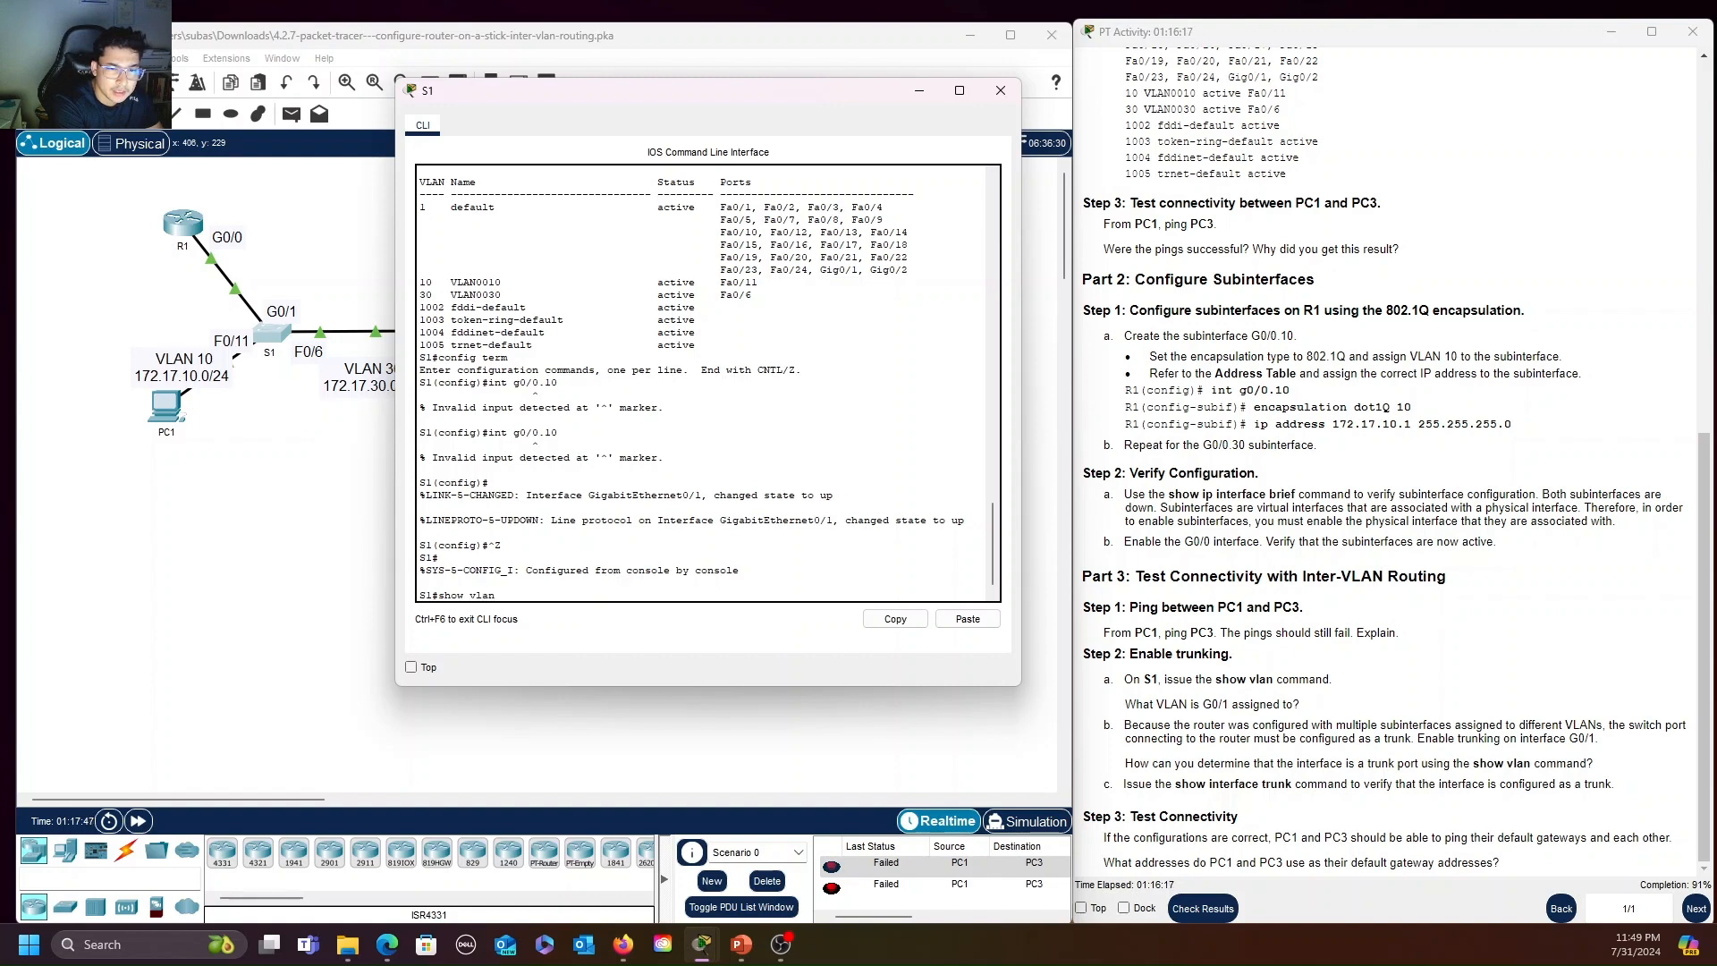
pyautogui.press('Return')
pyautogui.press('space')
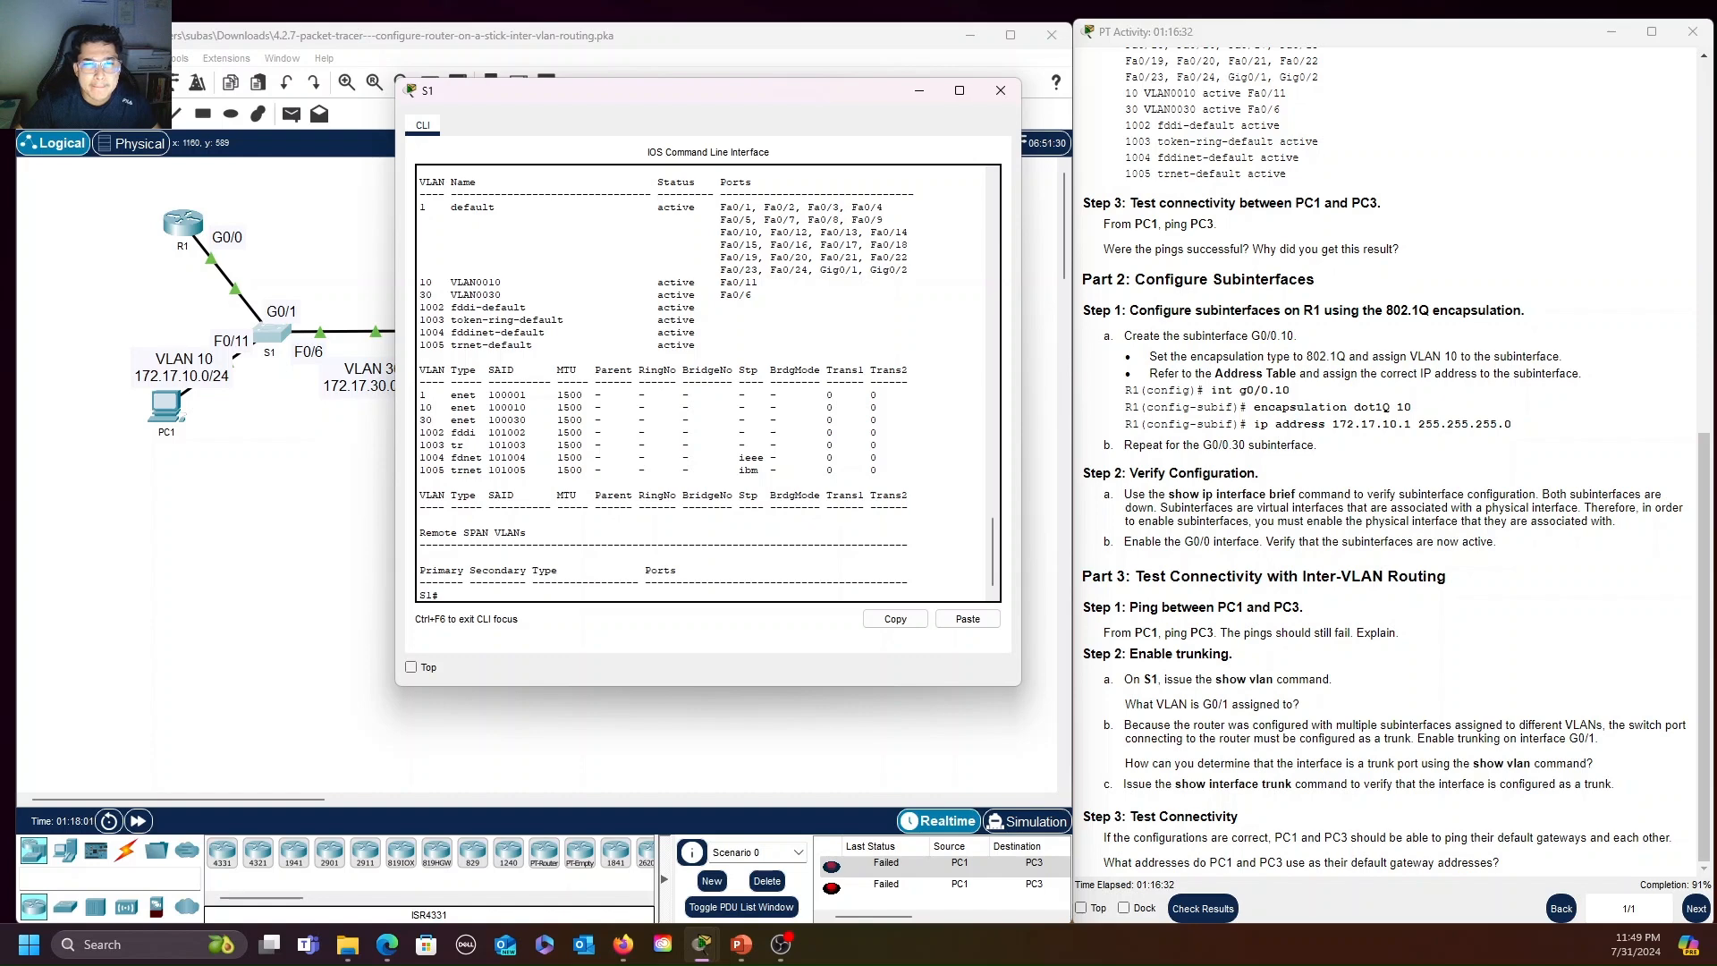
pyautogui.moveTo(859, 269); pyautogui.dragTo(820, 269)
pyautogui.moveTo(451, 207); pyautogui.dragTo(532, 207)
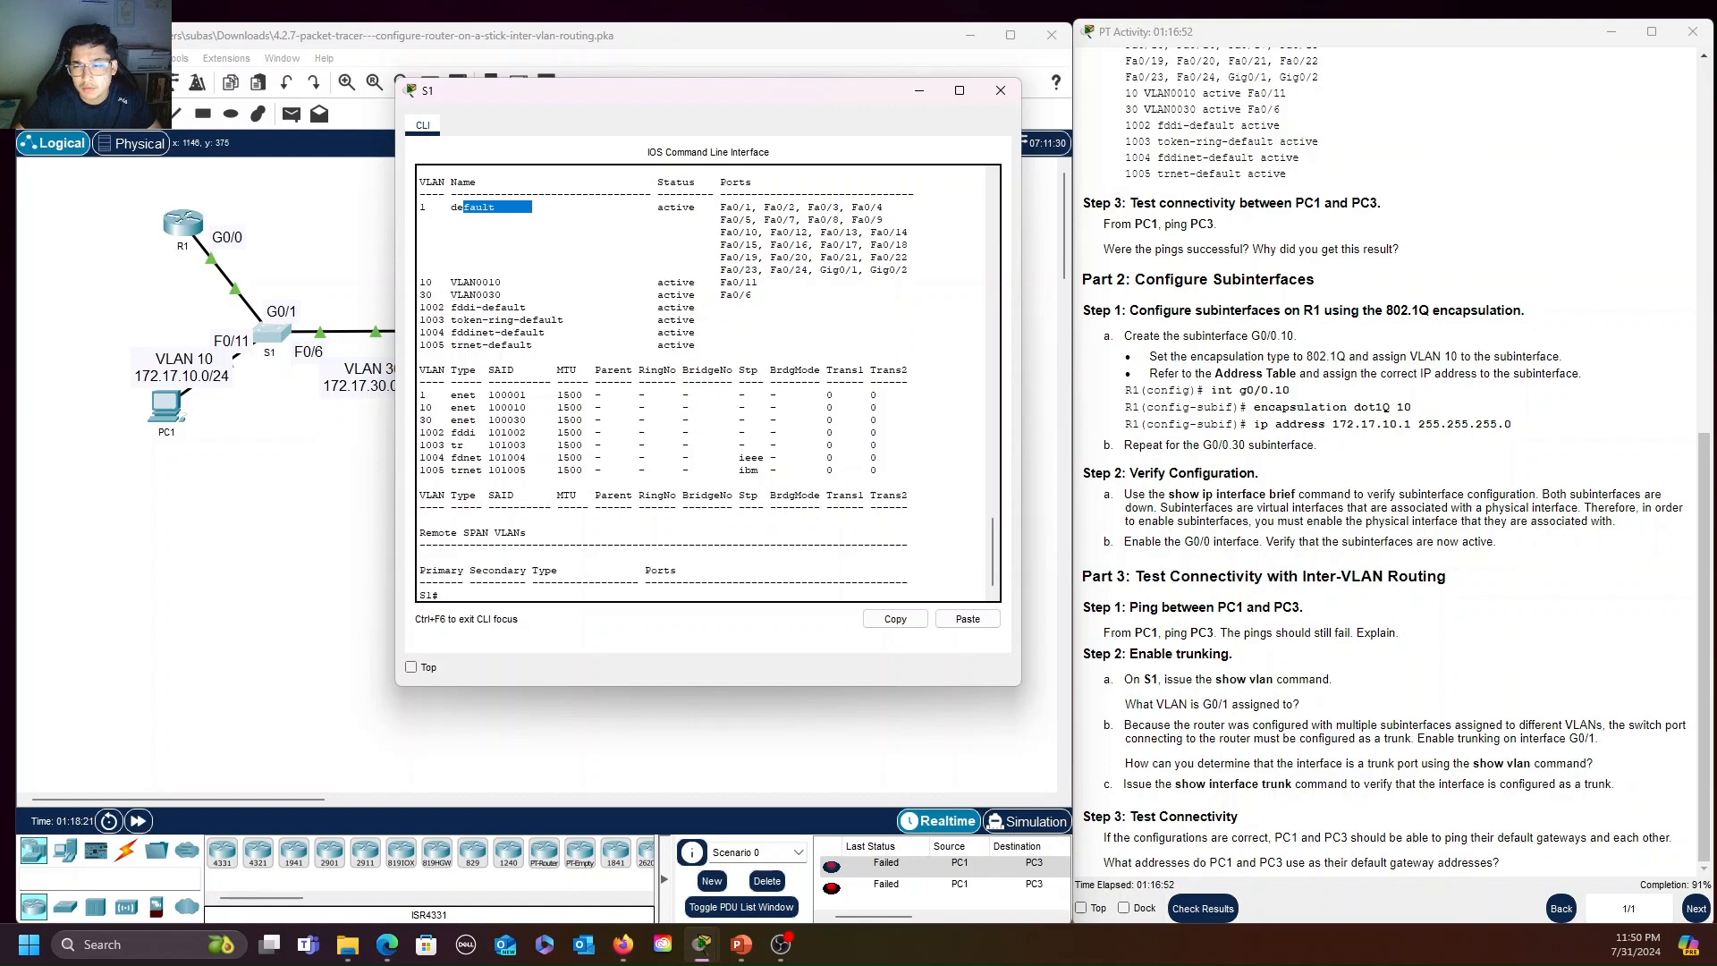
# Configure S1's interface G0/1 as a trunk port with switchport mode trunk
pyautogui.doubleClick(1581, 739)
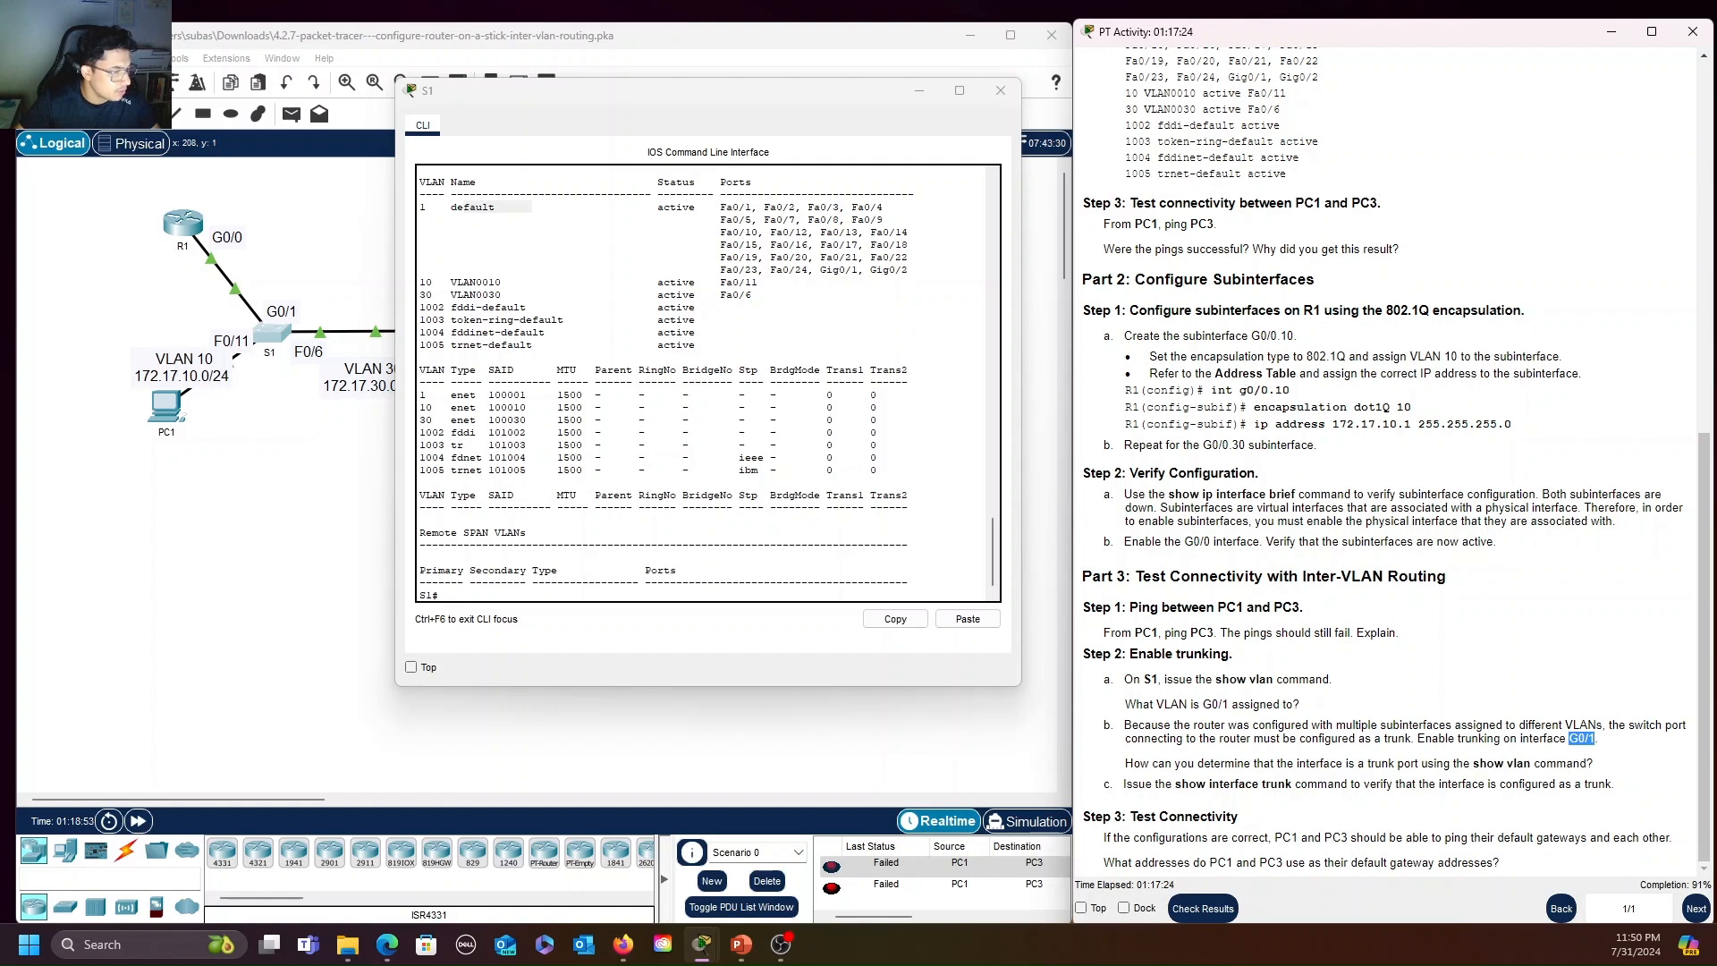
pyautogui.click(445, 594)
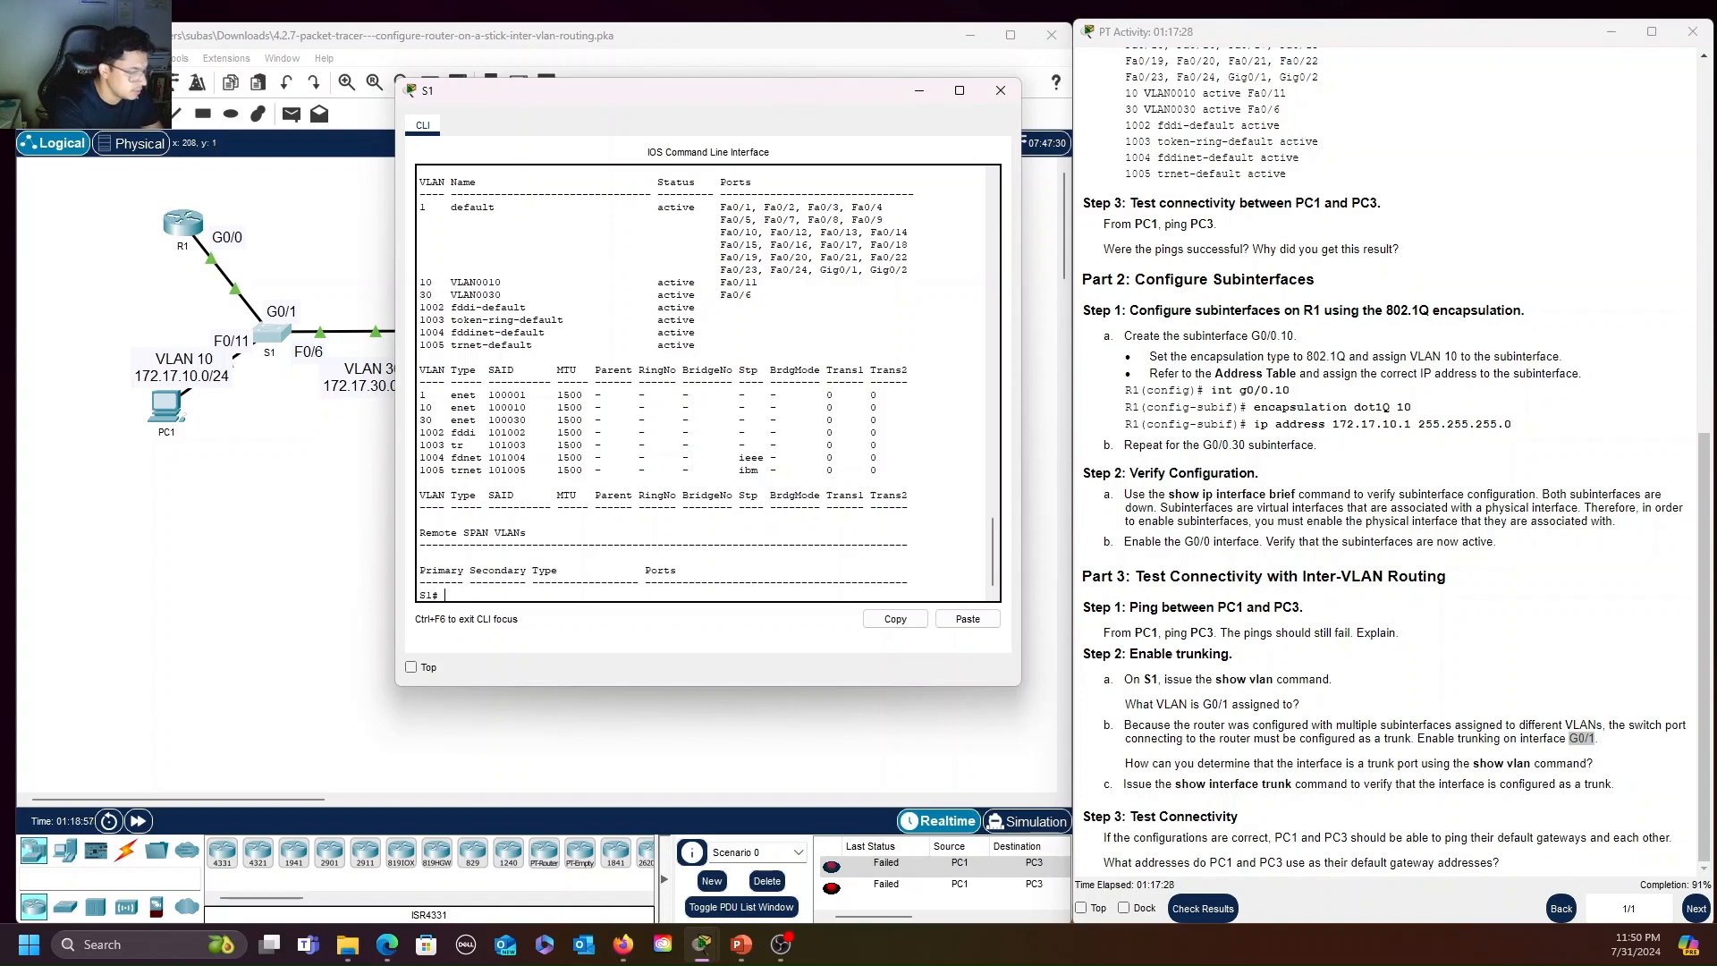
pyautogui.write('config ter')
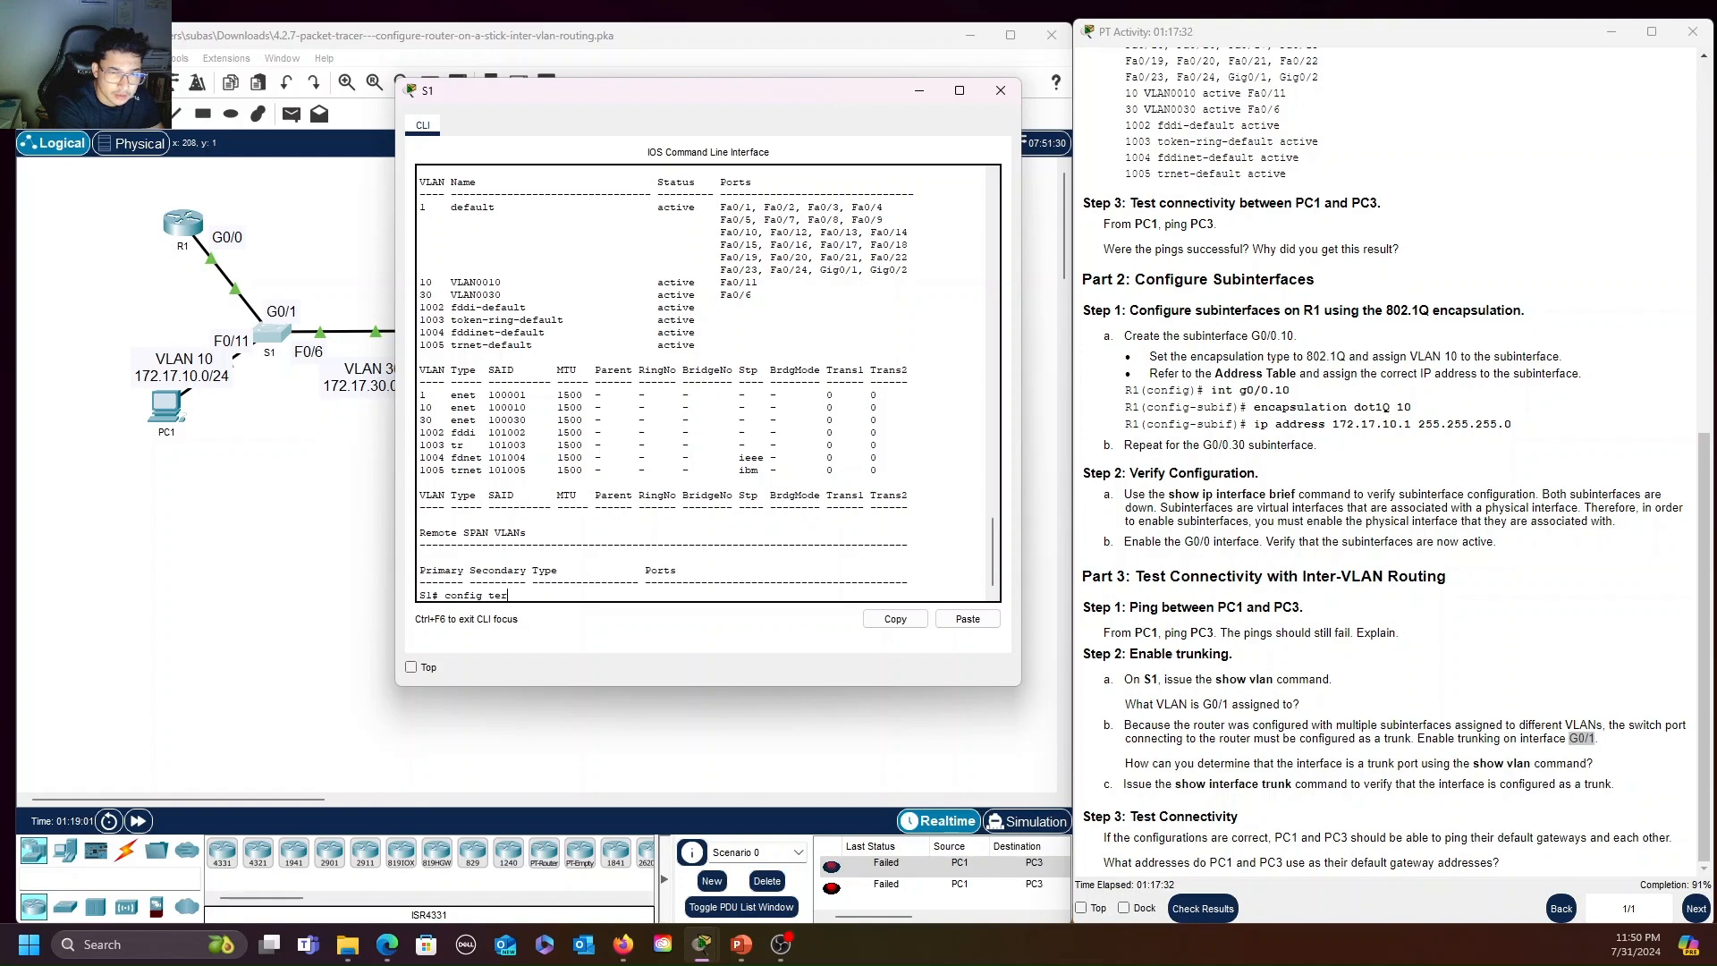
pyautogui.write('m')
pyautogui.press('Return')
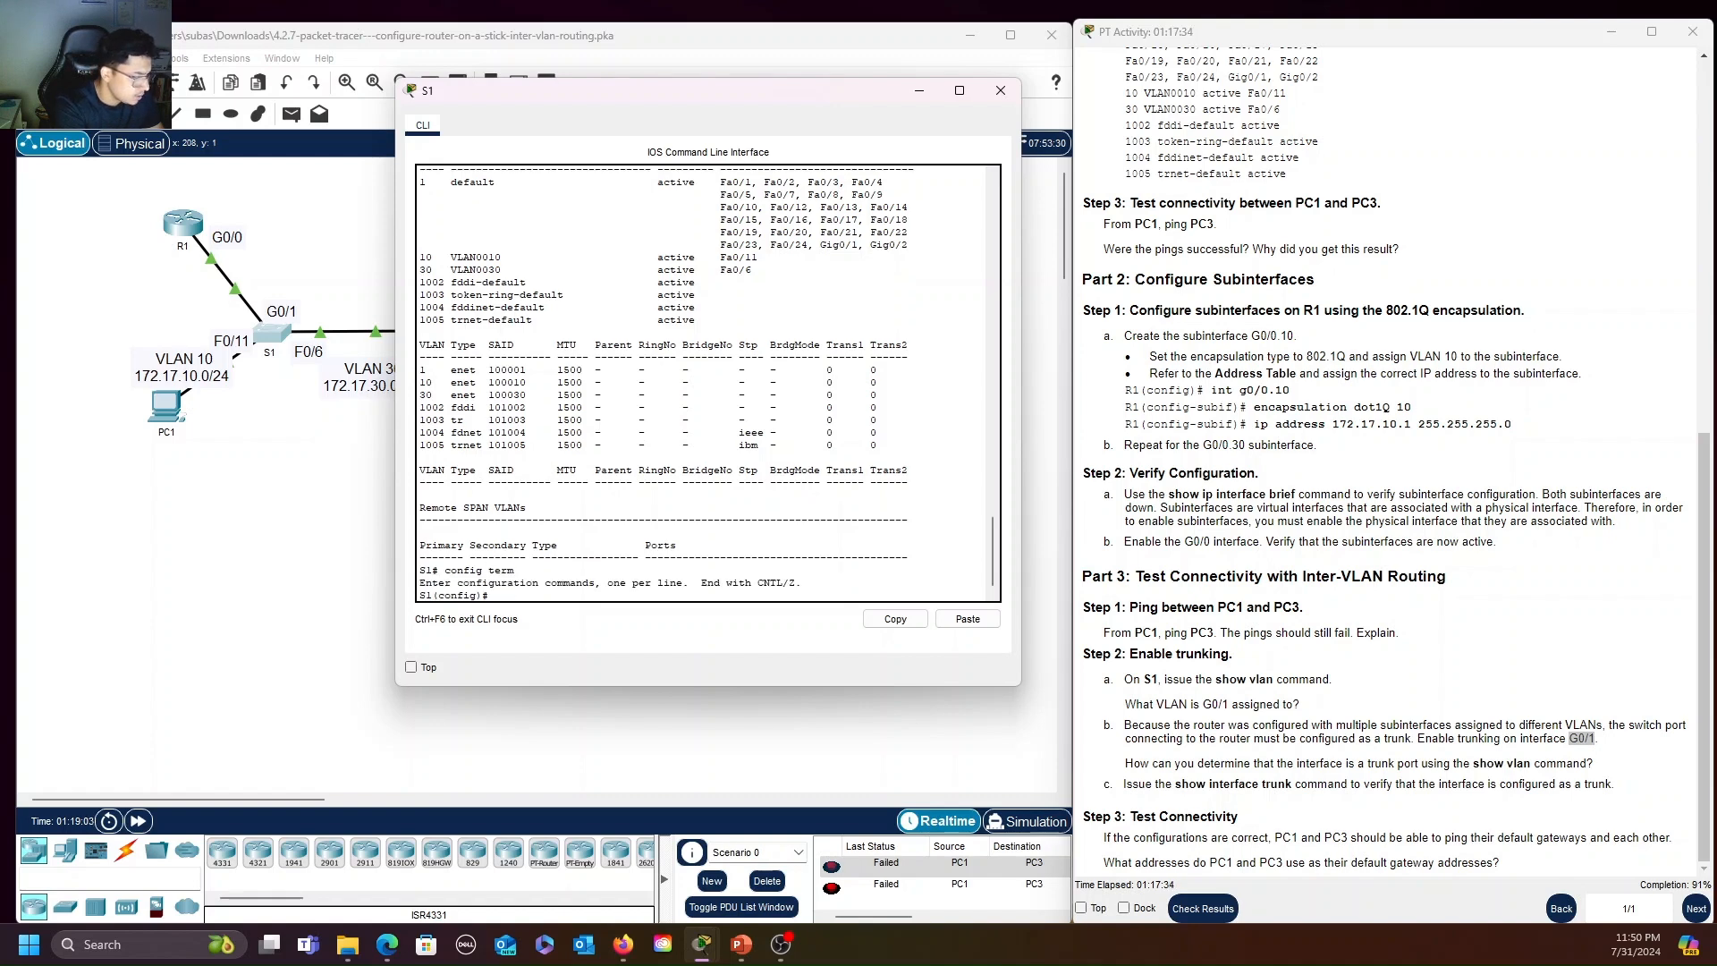
pyautogui.write('int g')
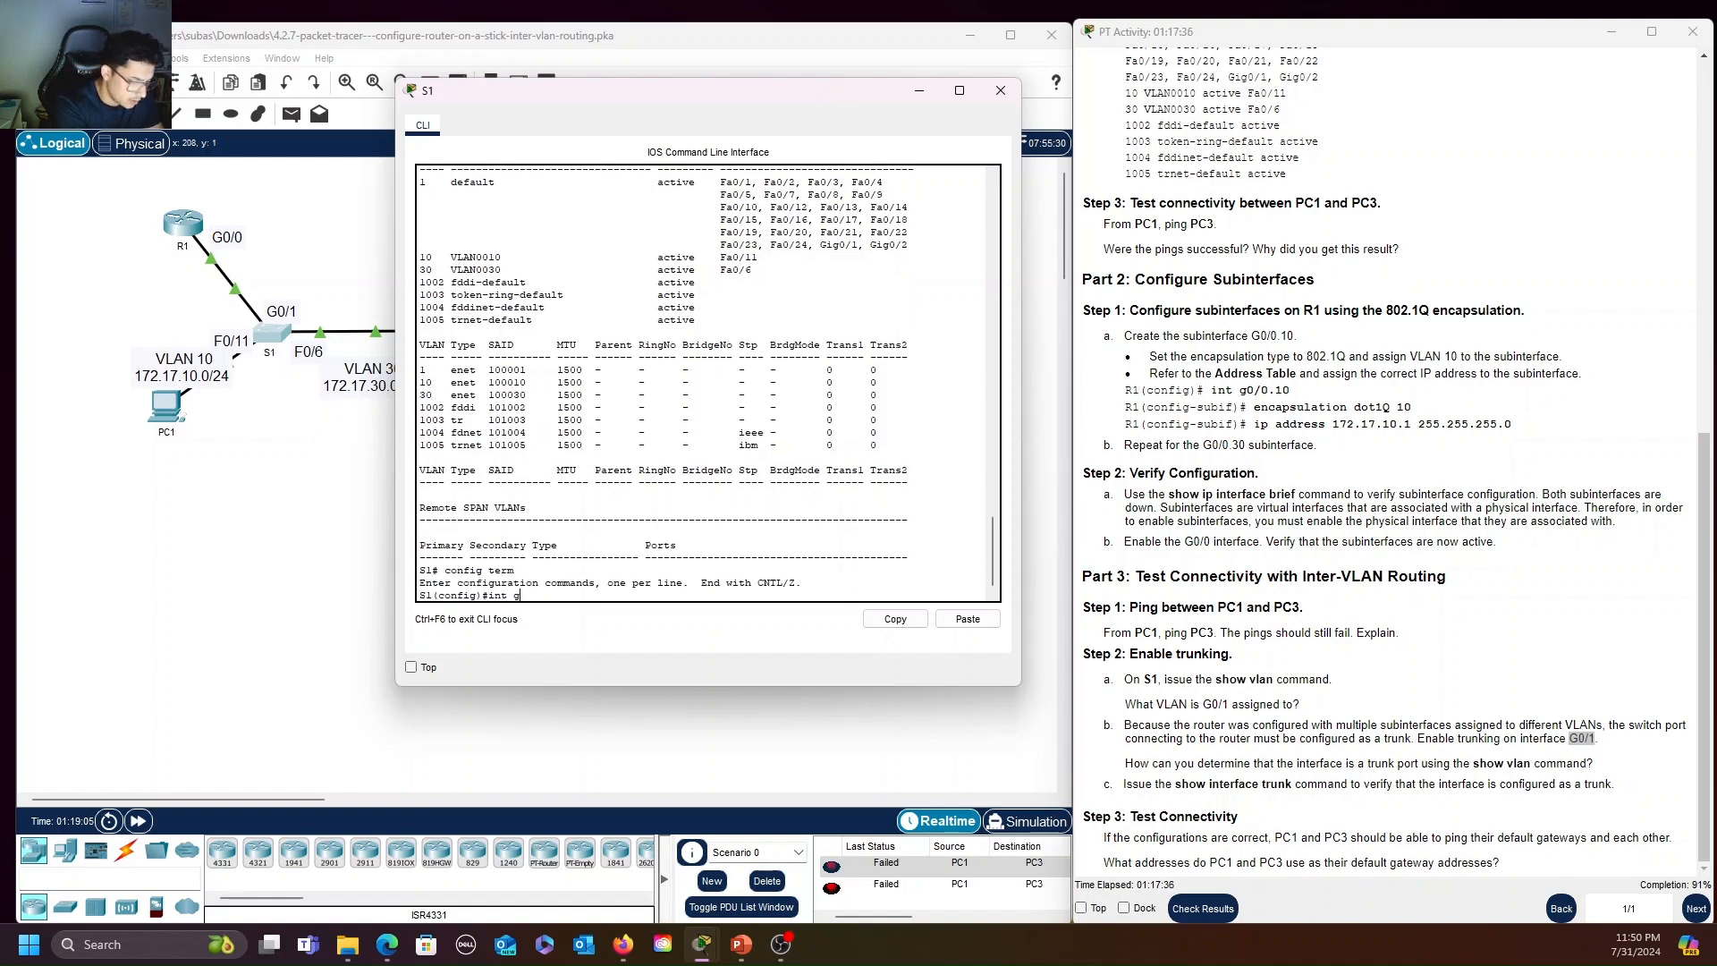
pyautogui.write('0/1')
pyautogui.press('Return')
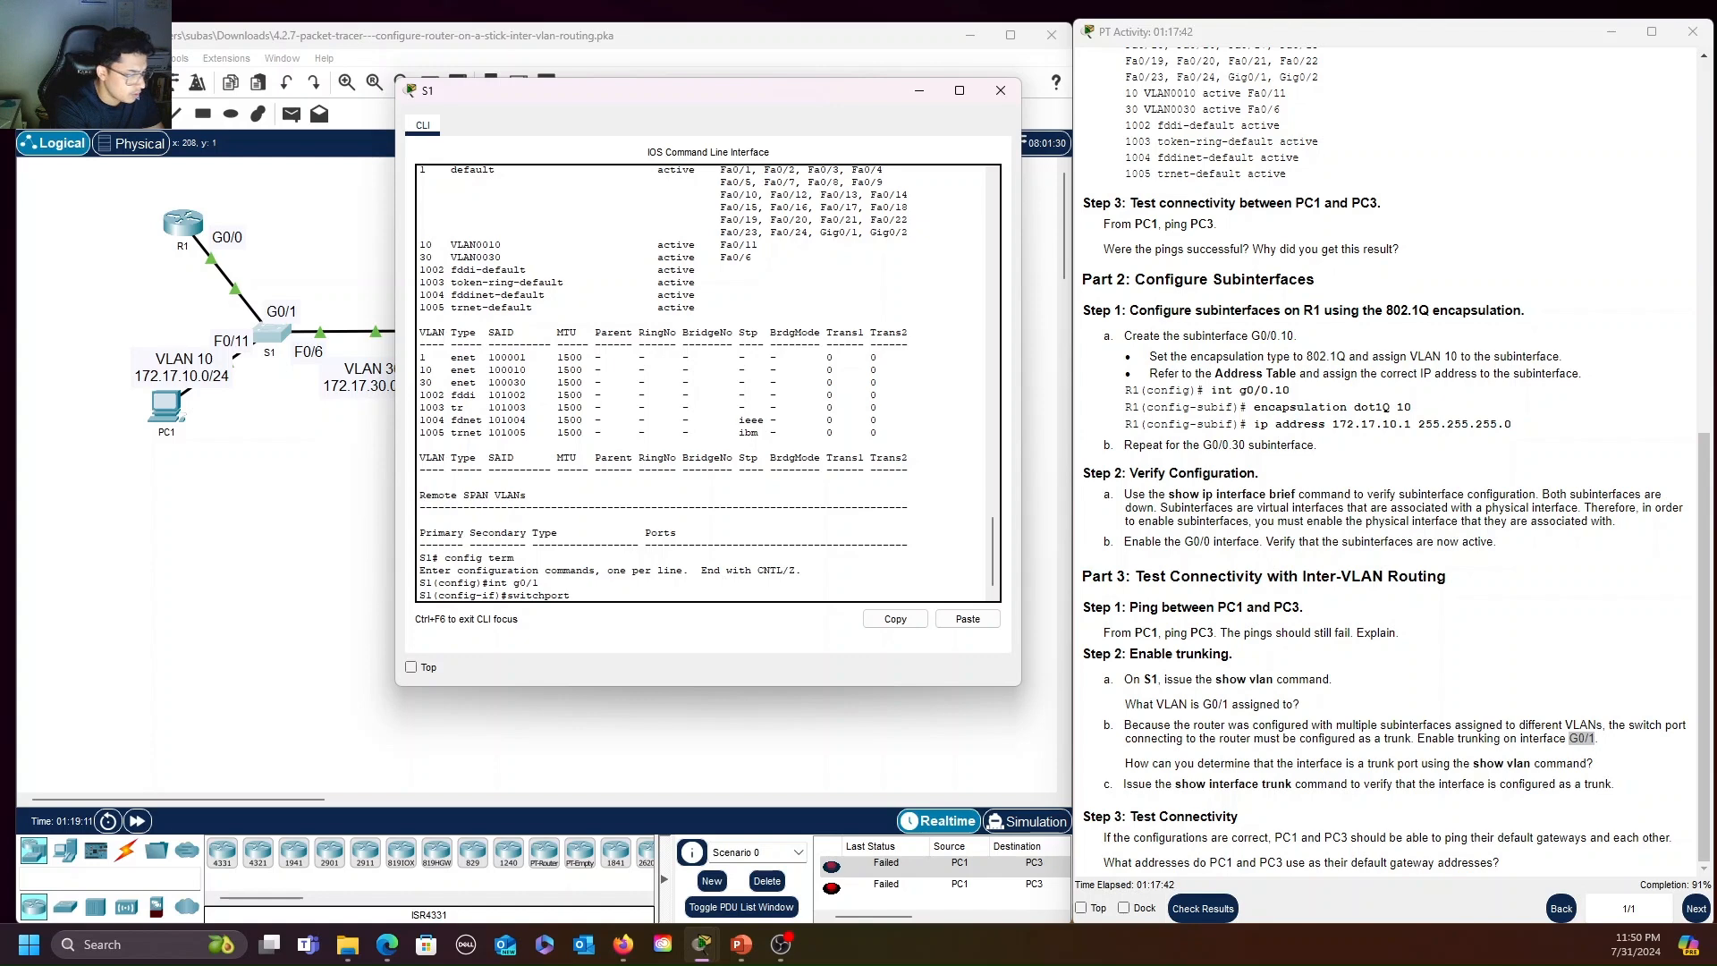
pyautogui.write('ode trunk')
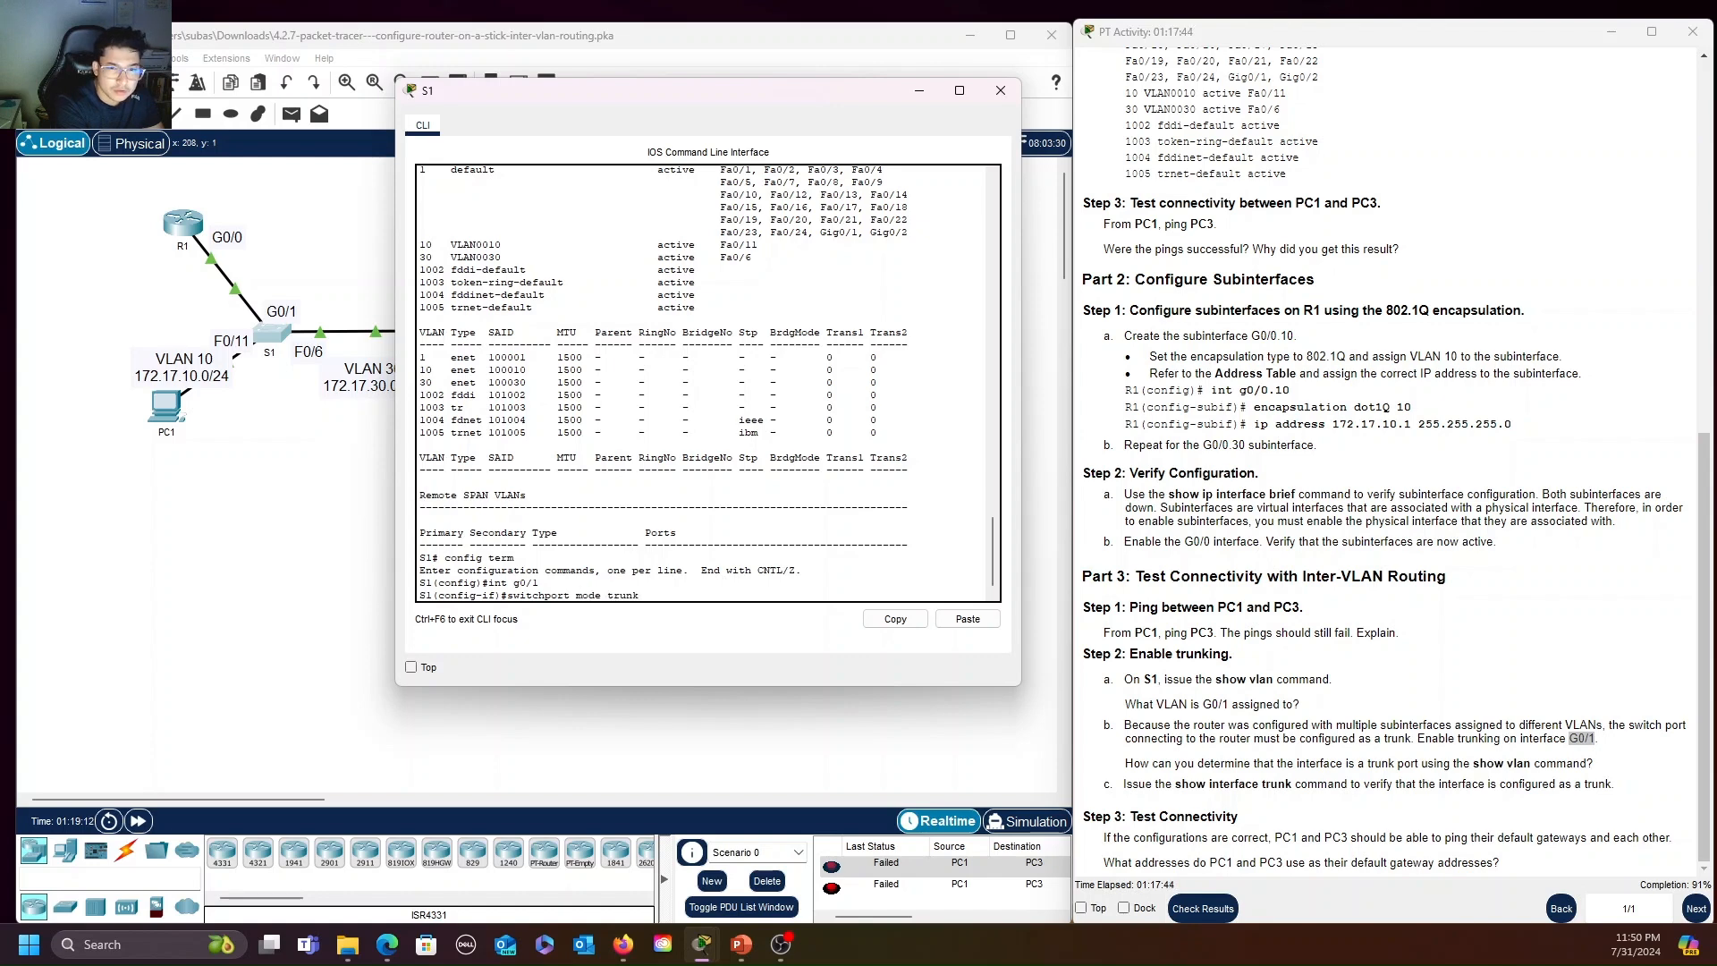
pyautogui.press('Return')
pyautogui.press('Return')
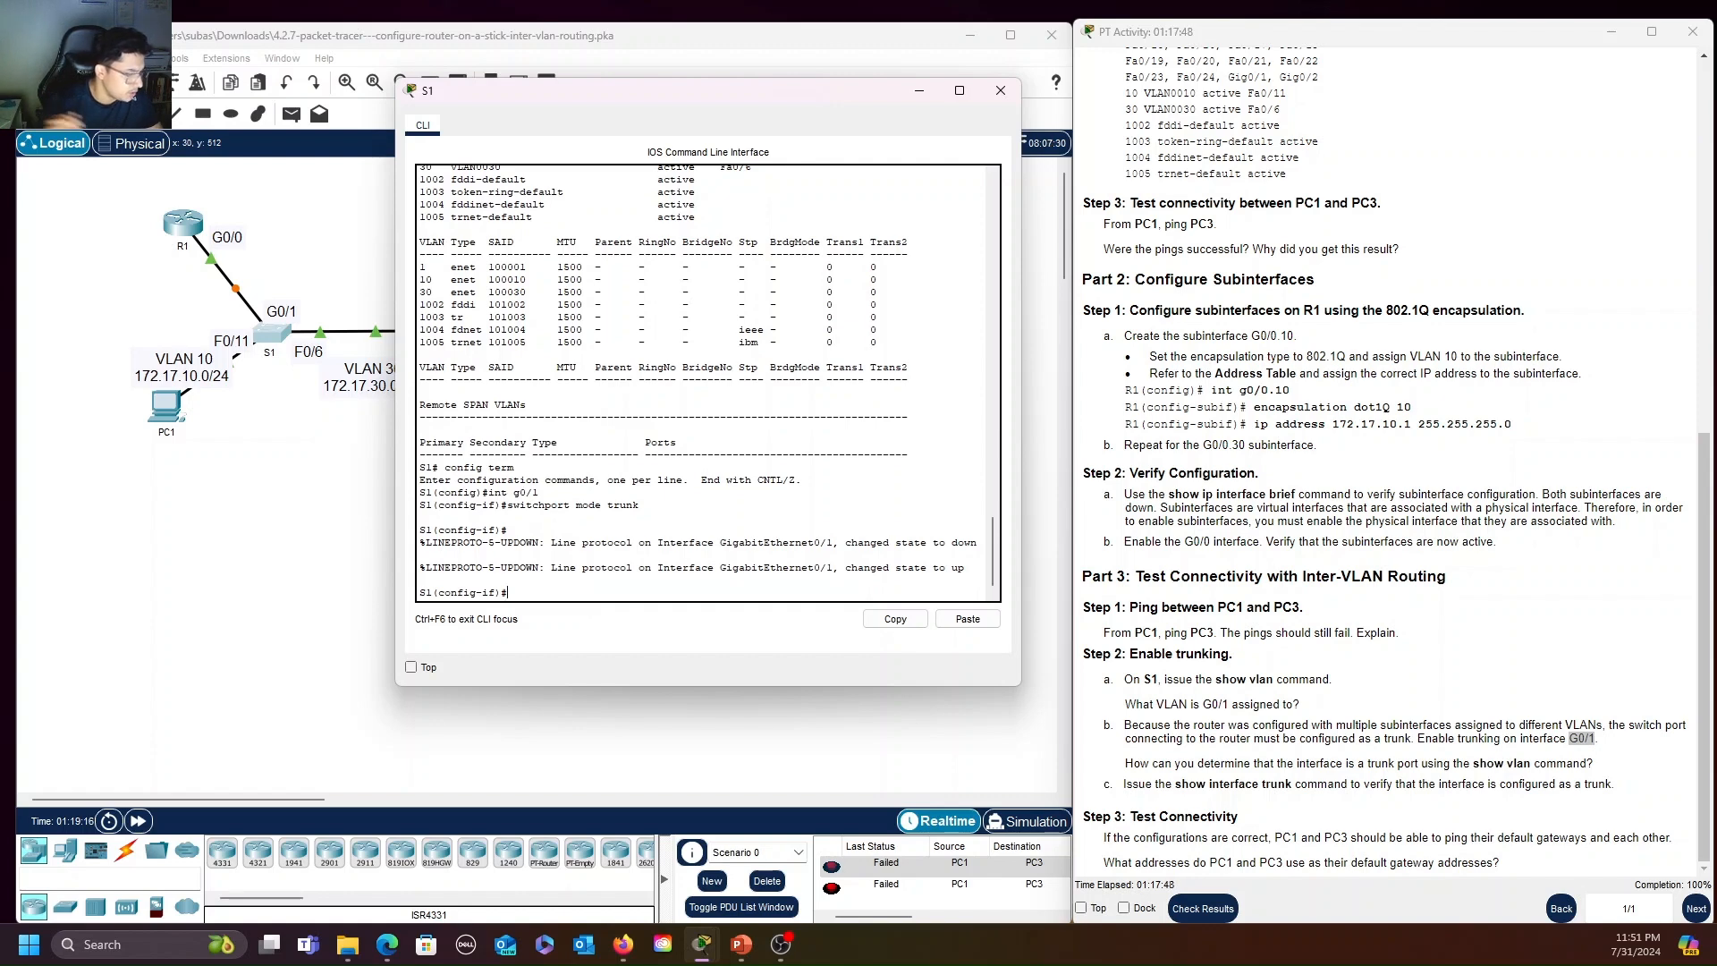
# Try to run show vlan from S1's interface configuration mode
pyautogui.write('show vlan')
pyautogui.press('Return')
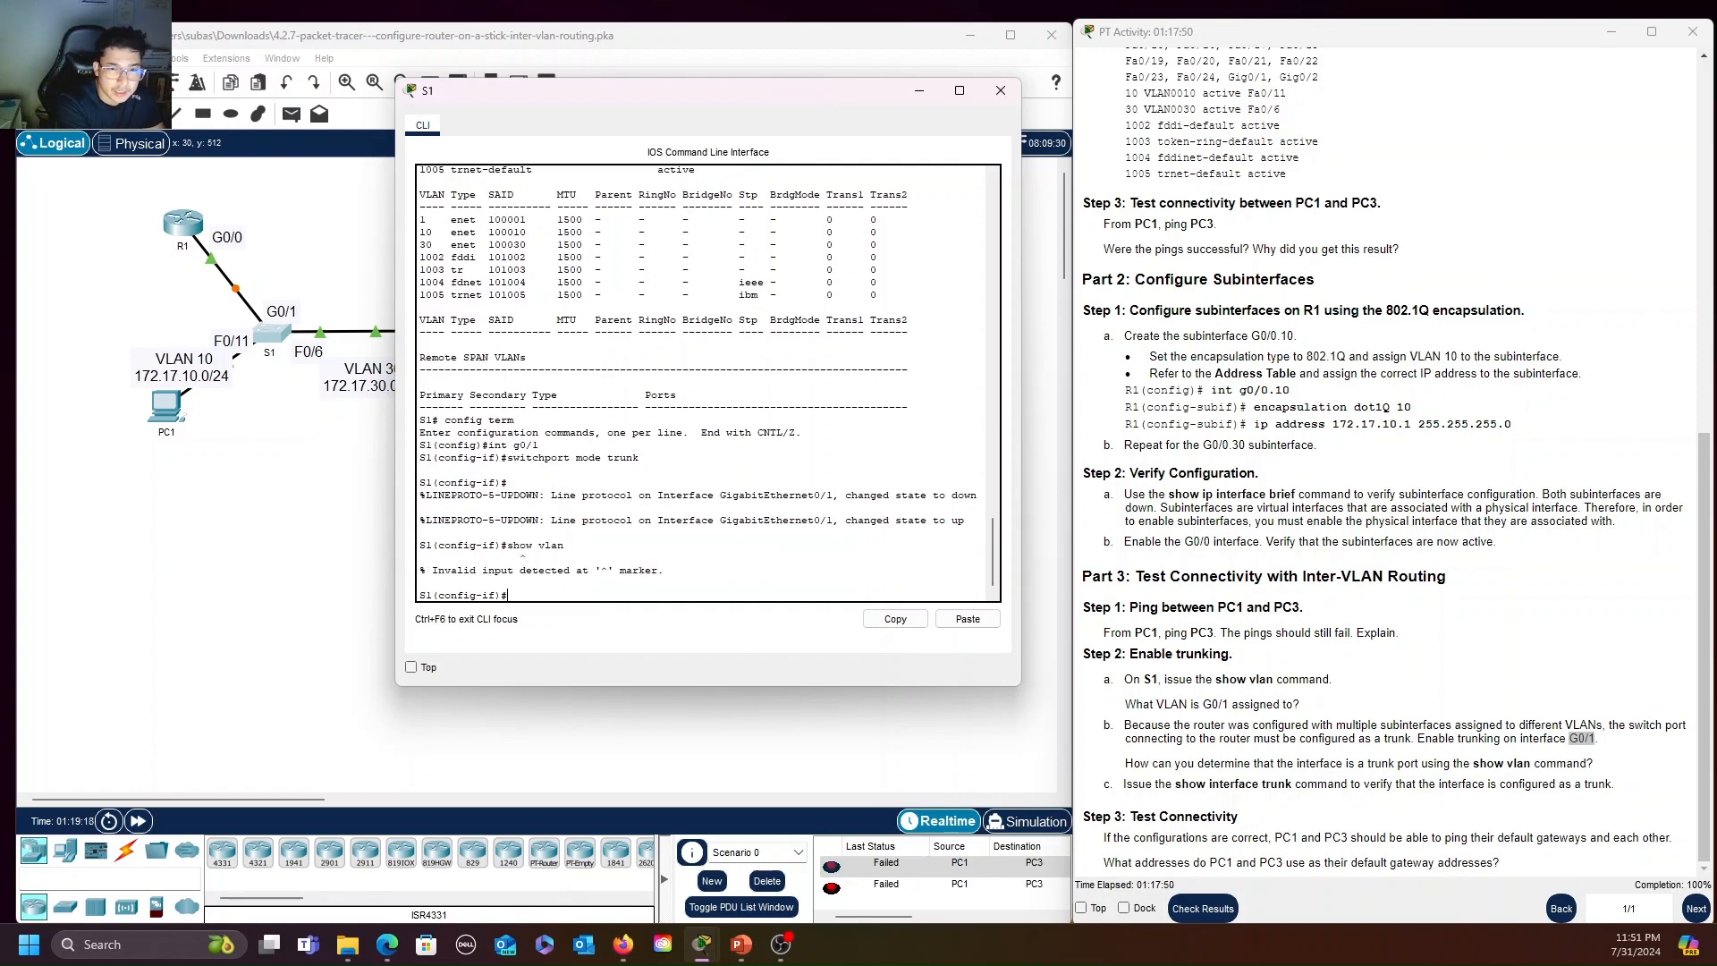
pyautogui.write('show vlan')
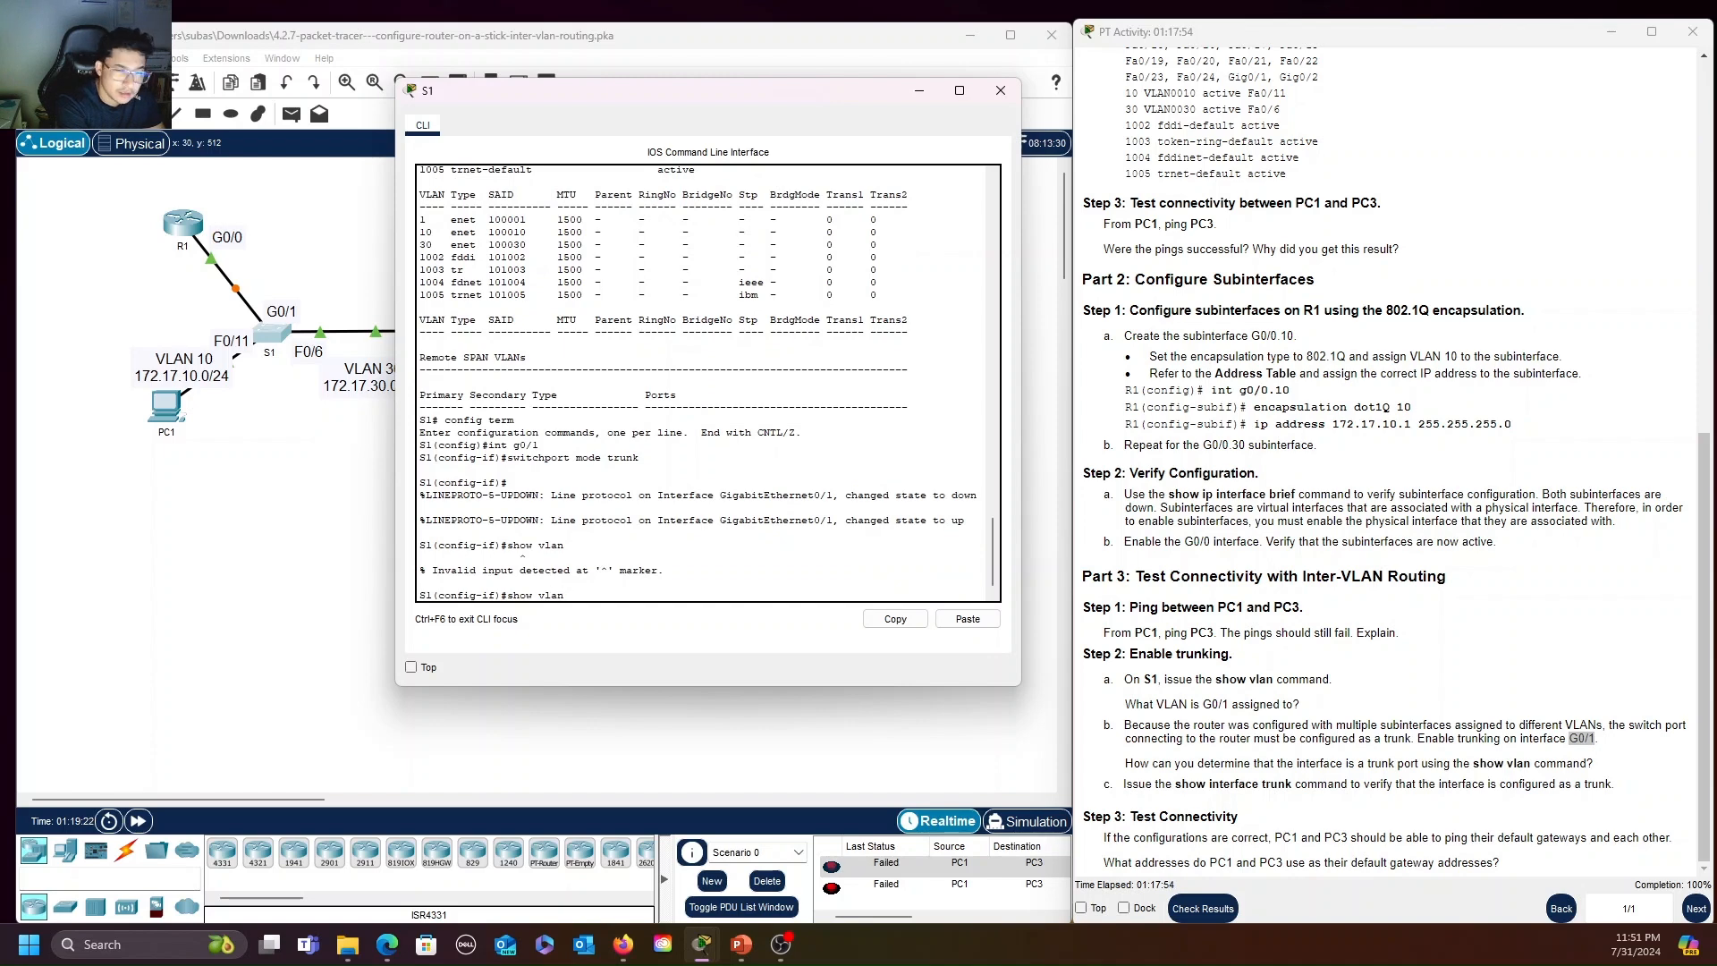
pyautogui.press('Return')
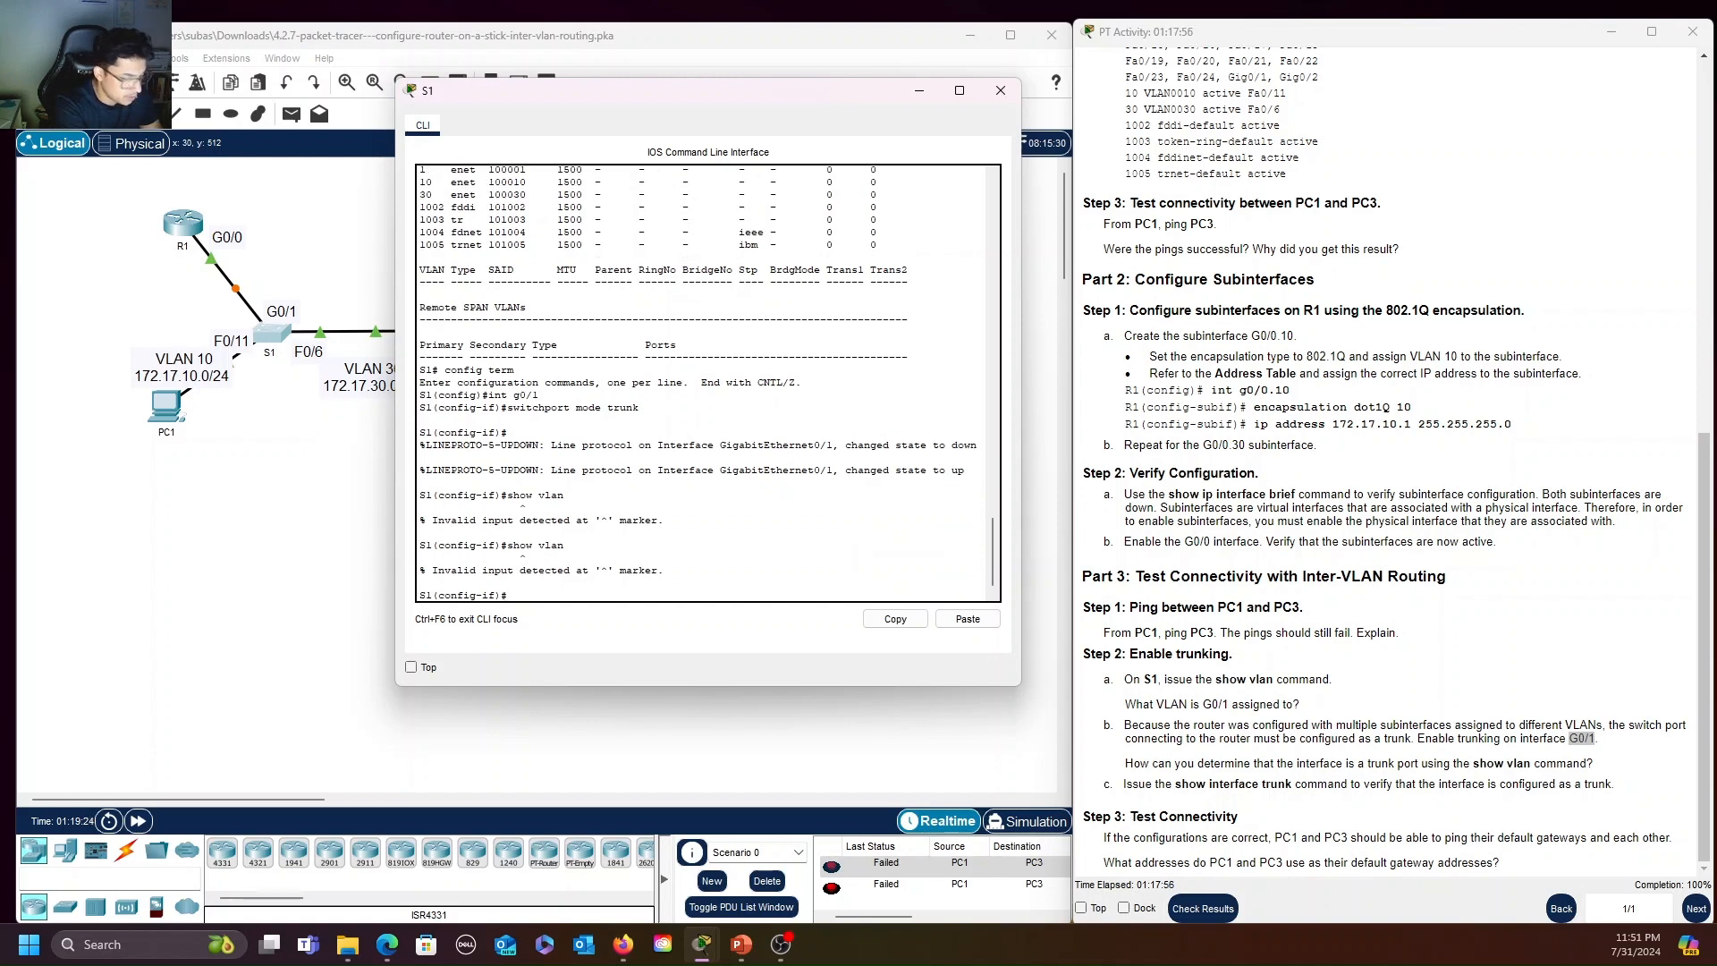
# Return S1 to privileged mode, run show vlan through to its end and examine the ports listed under VLAN 1
pyautogui.hotkey('ctrl', 'z')
pyautogui.write('show vla')
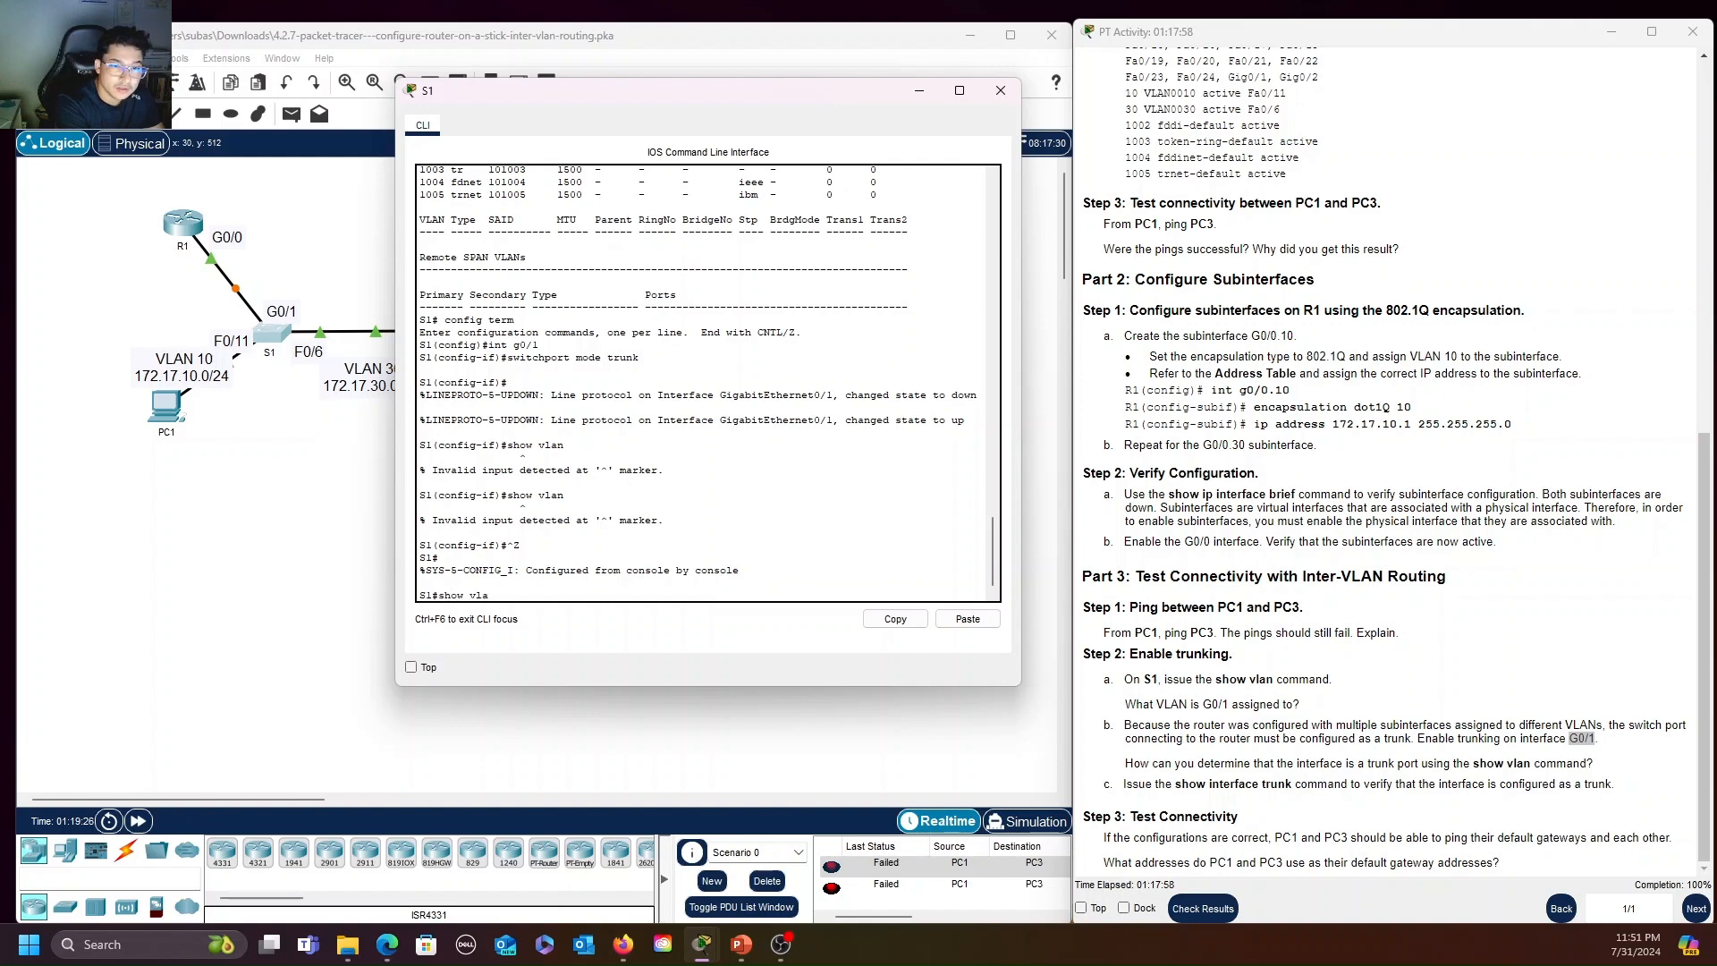
pyautogui.write('n')
pyautogui.press('Return')
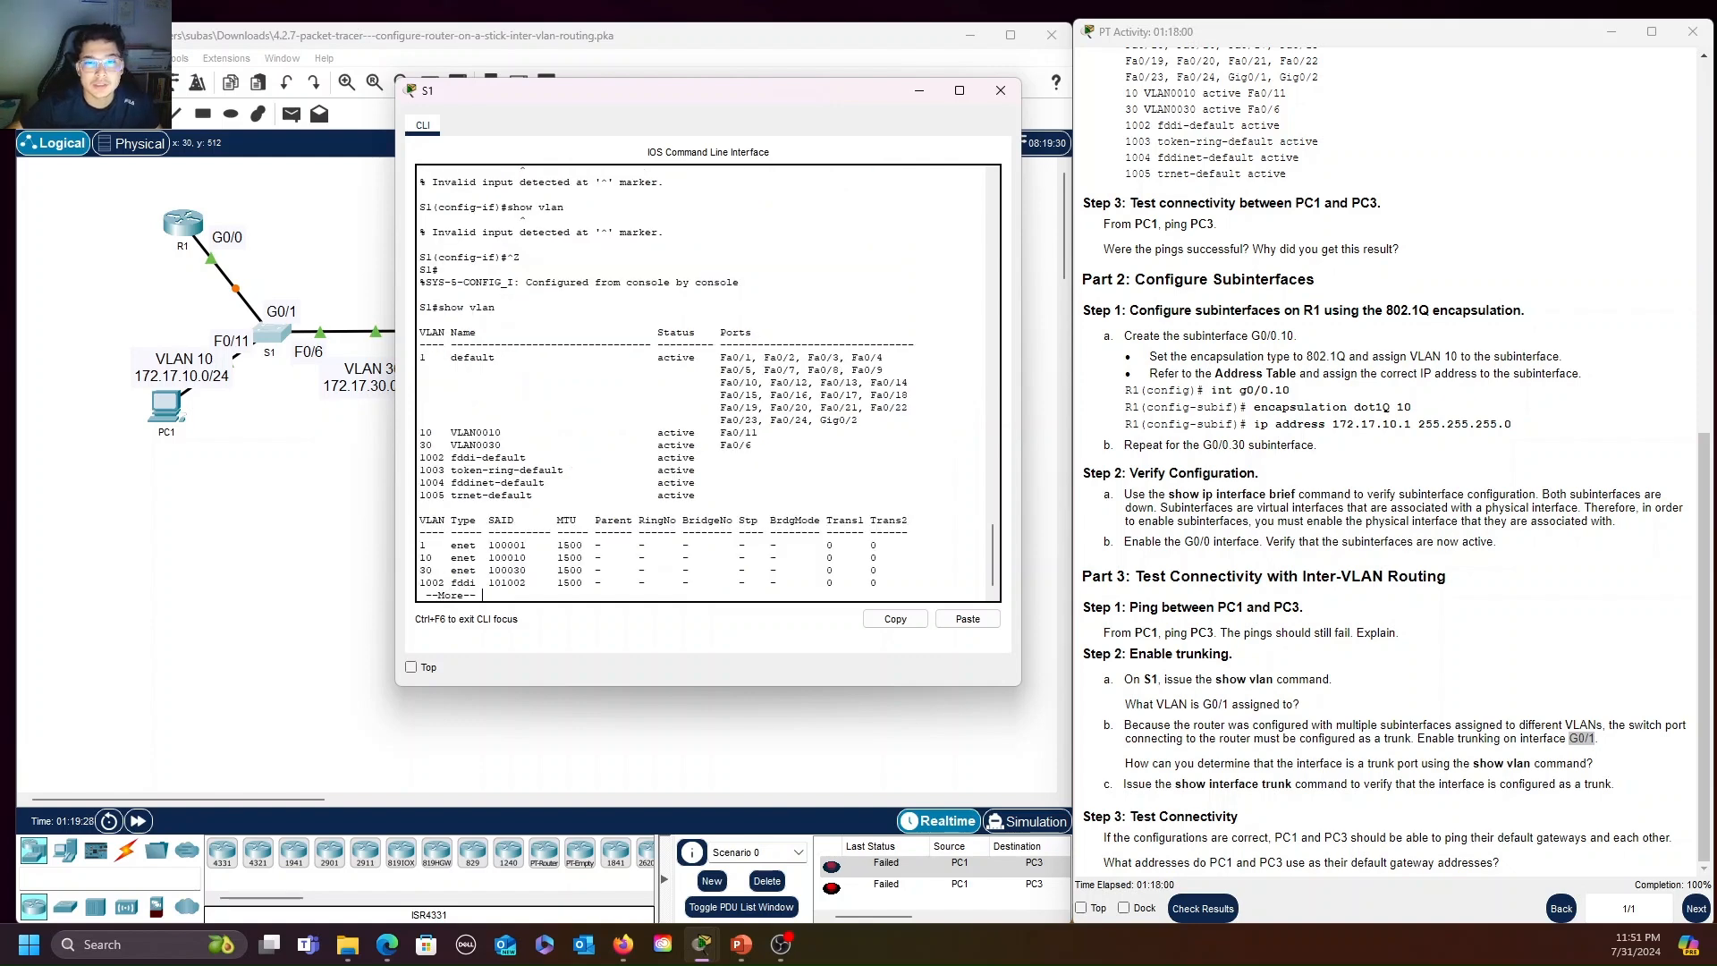
pyautogui.press('space')
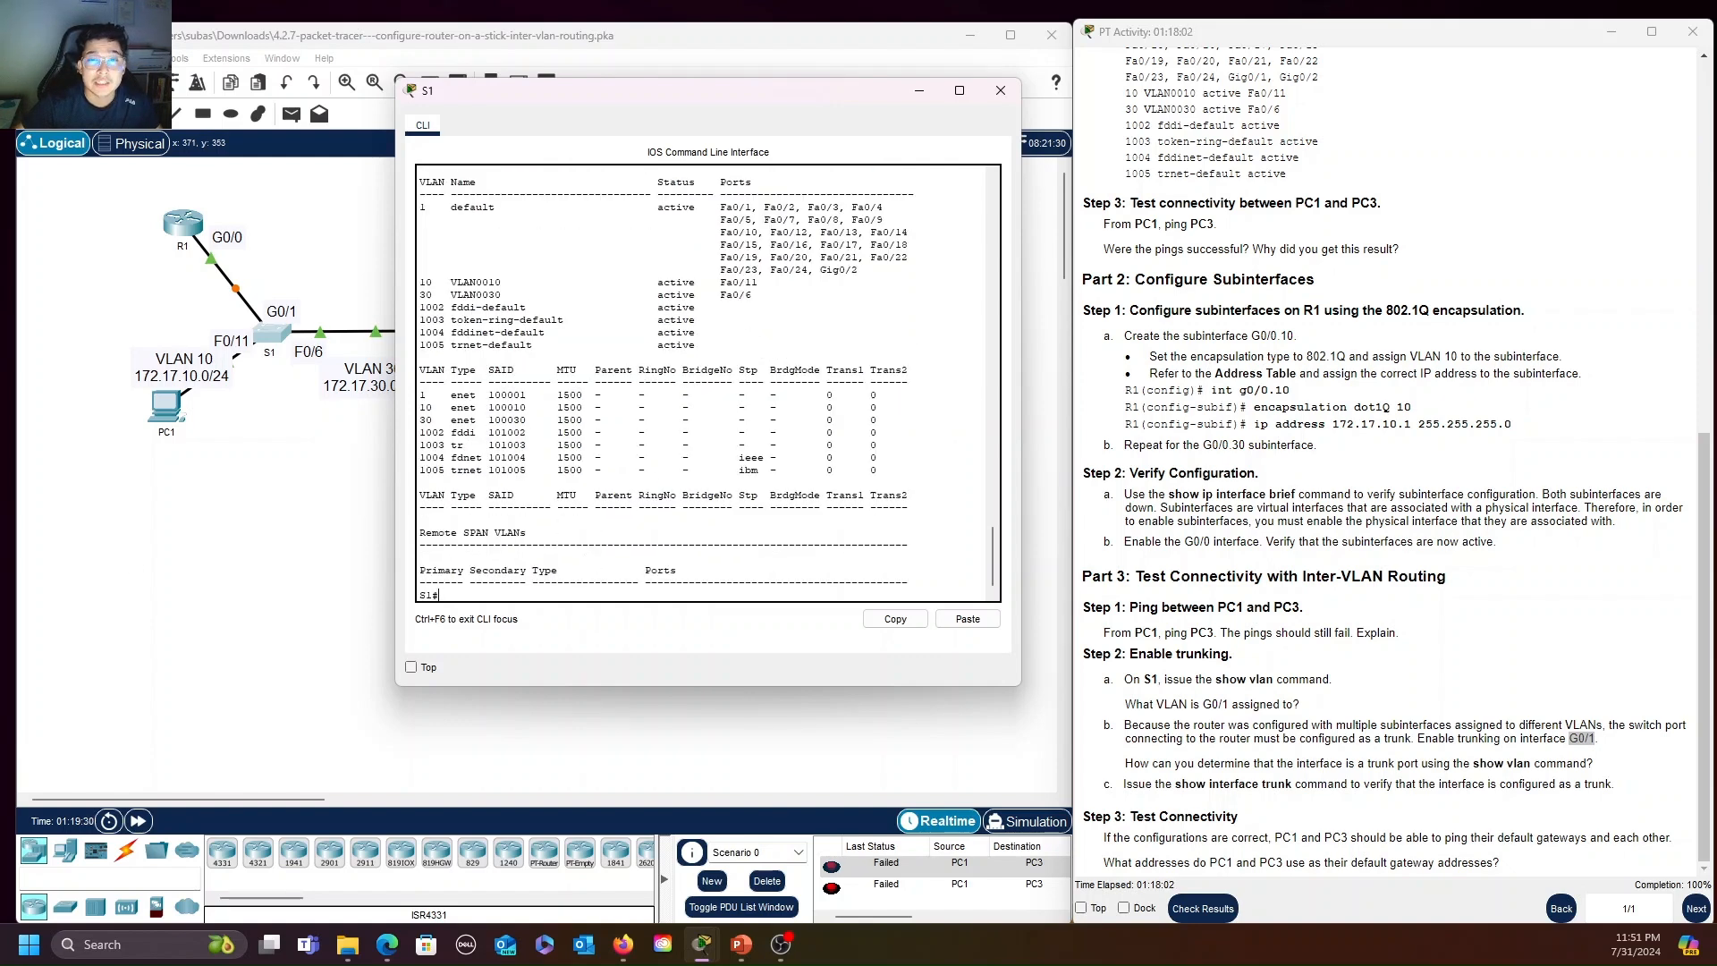
pyautogui.moveTo(820, 270); pyautogui.dragTo(859, 270)
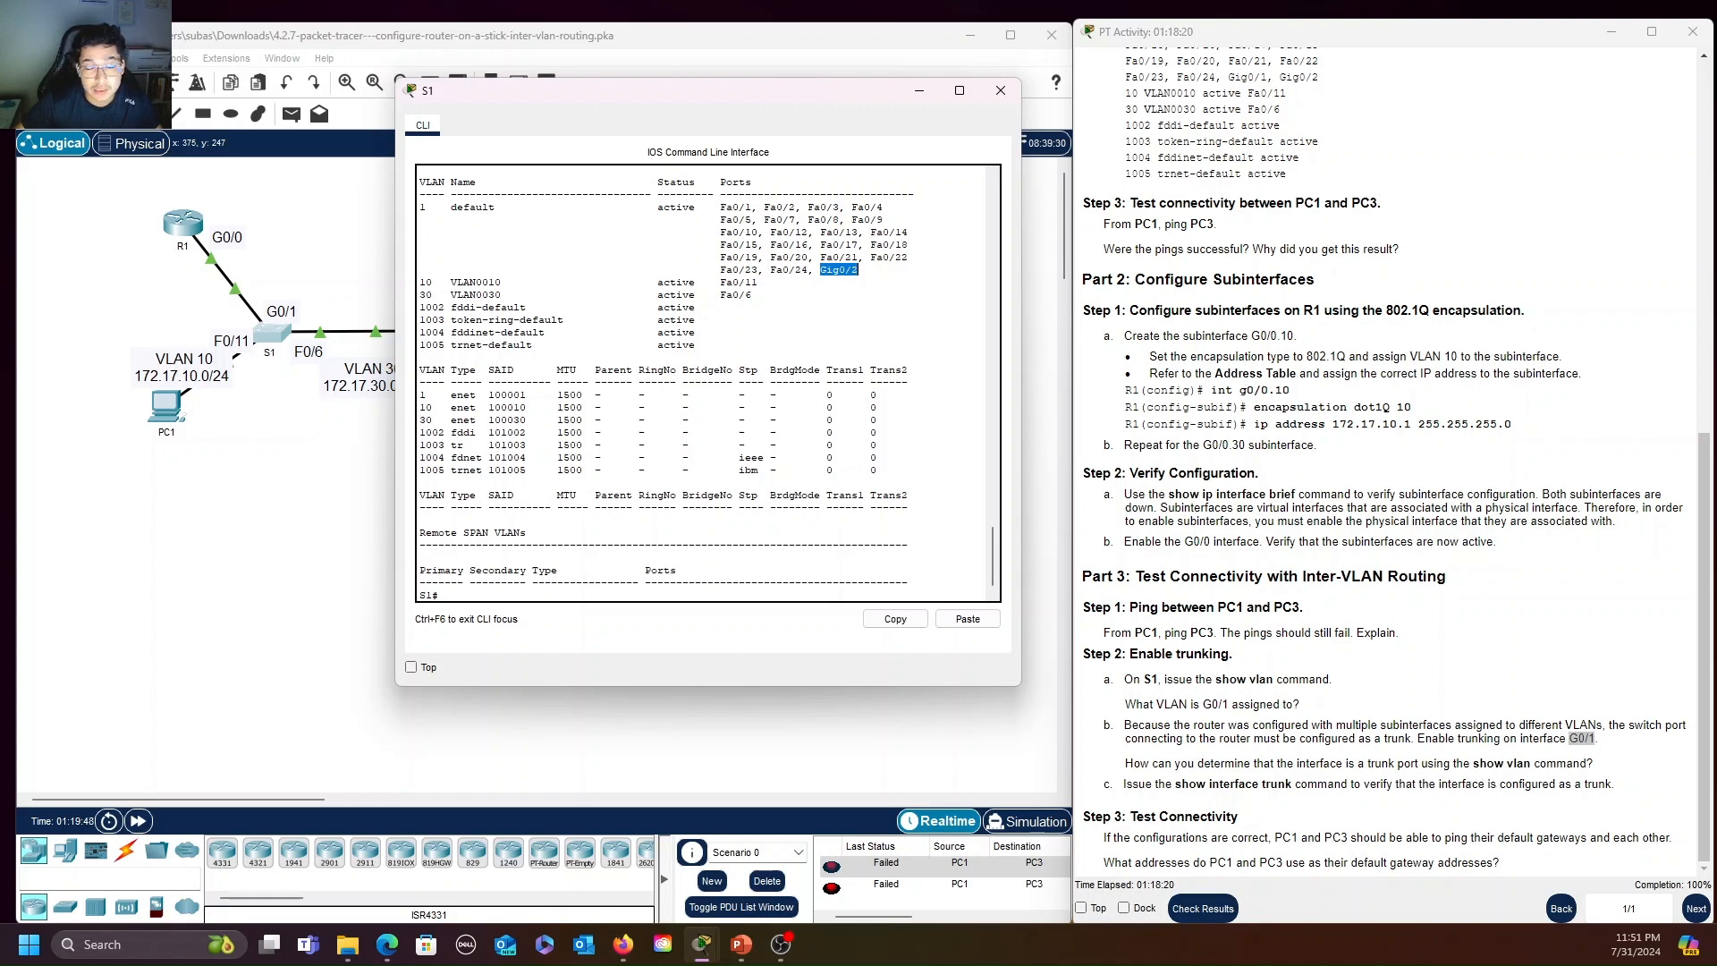
pyautogui.click(828, 270)
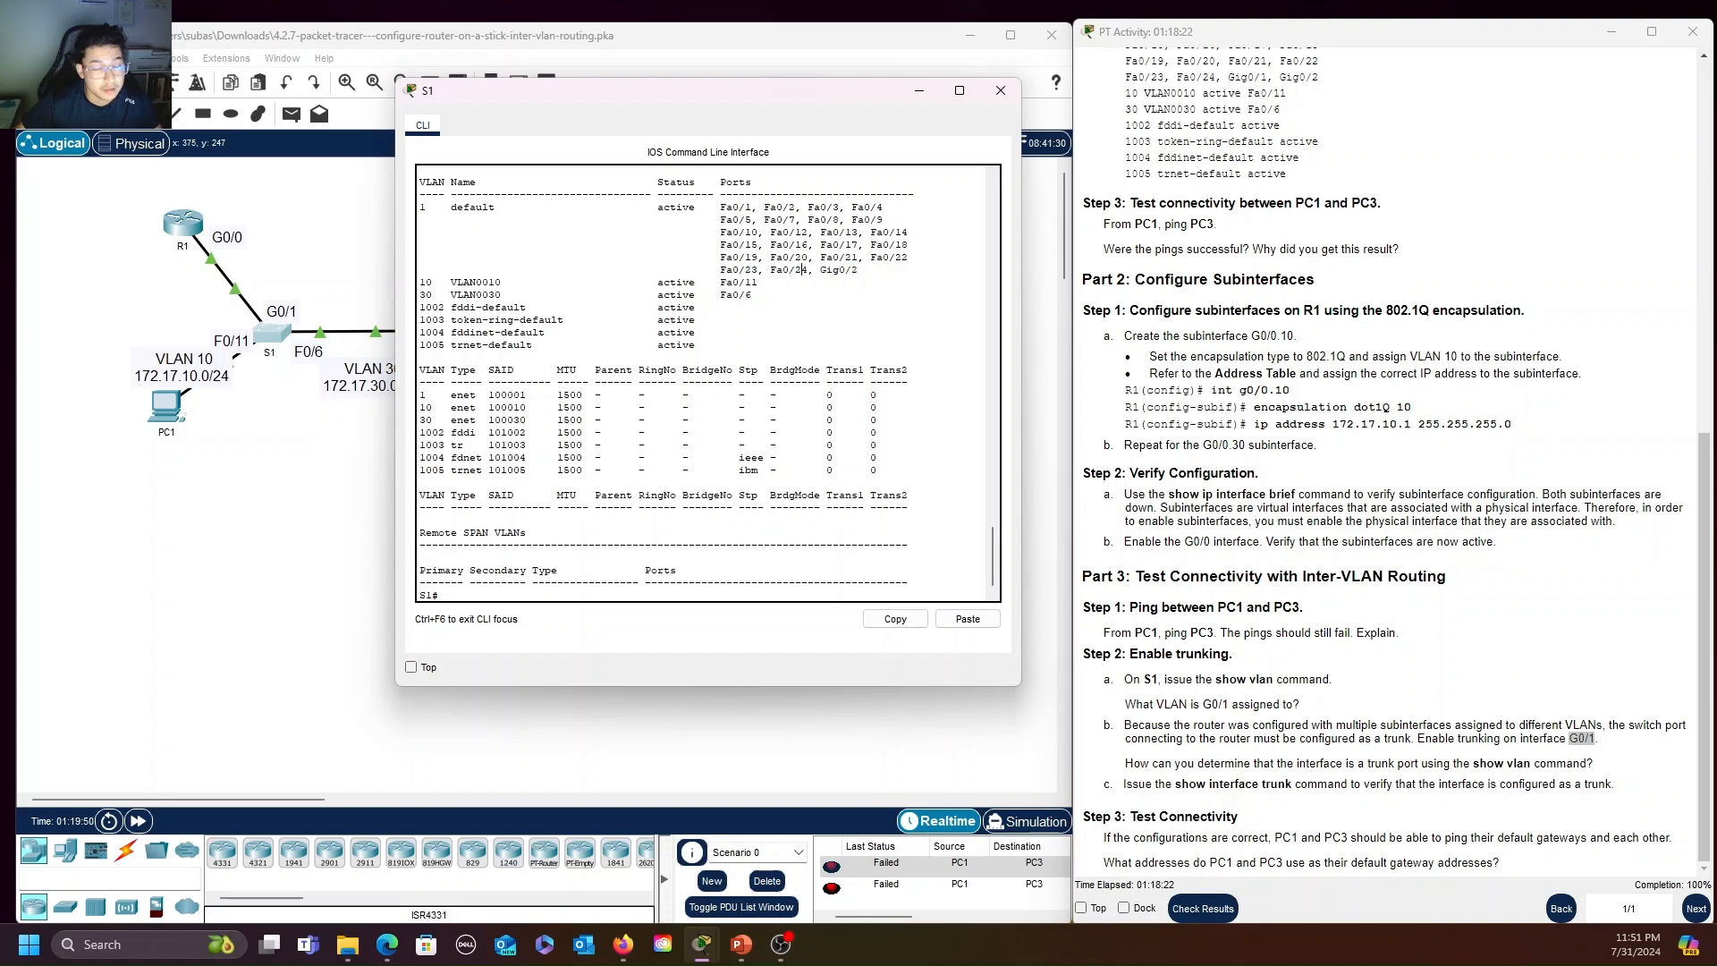
# Run show interface trunk on S1 and examine the mode, encapsulation and status listed for G0/1
pyautogui.moveTo(773, 91); pyautogui.dragTo(799, 65)
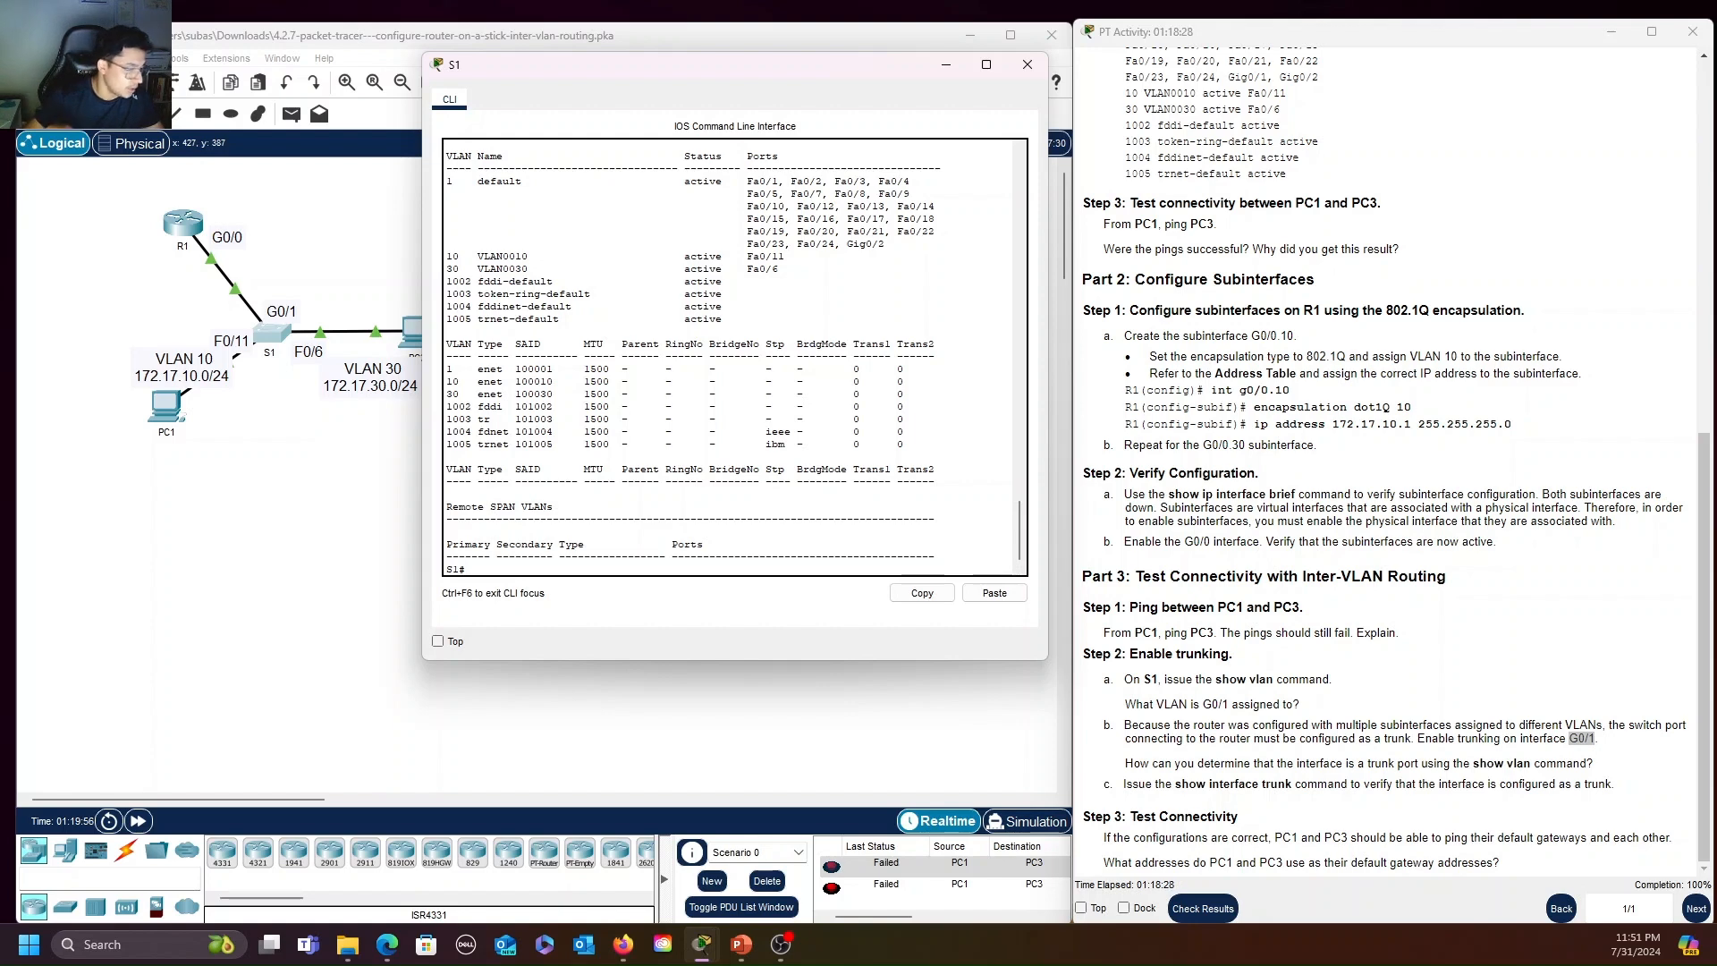
pyautogui.write('show')
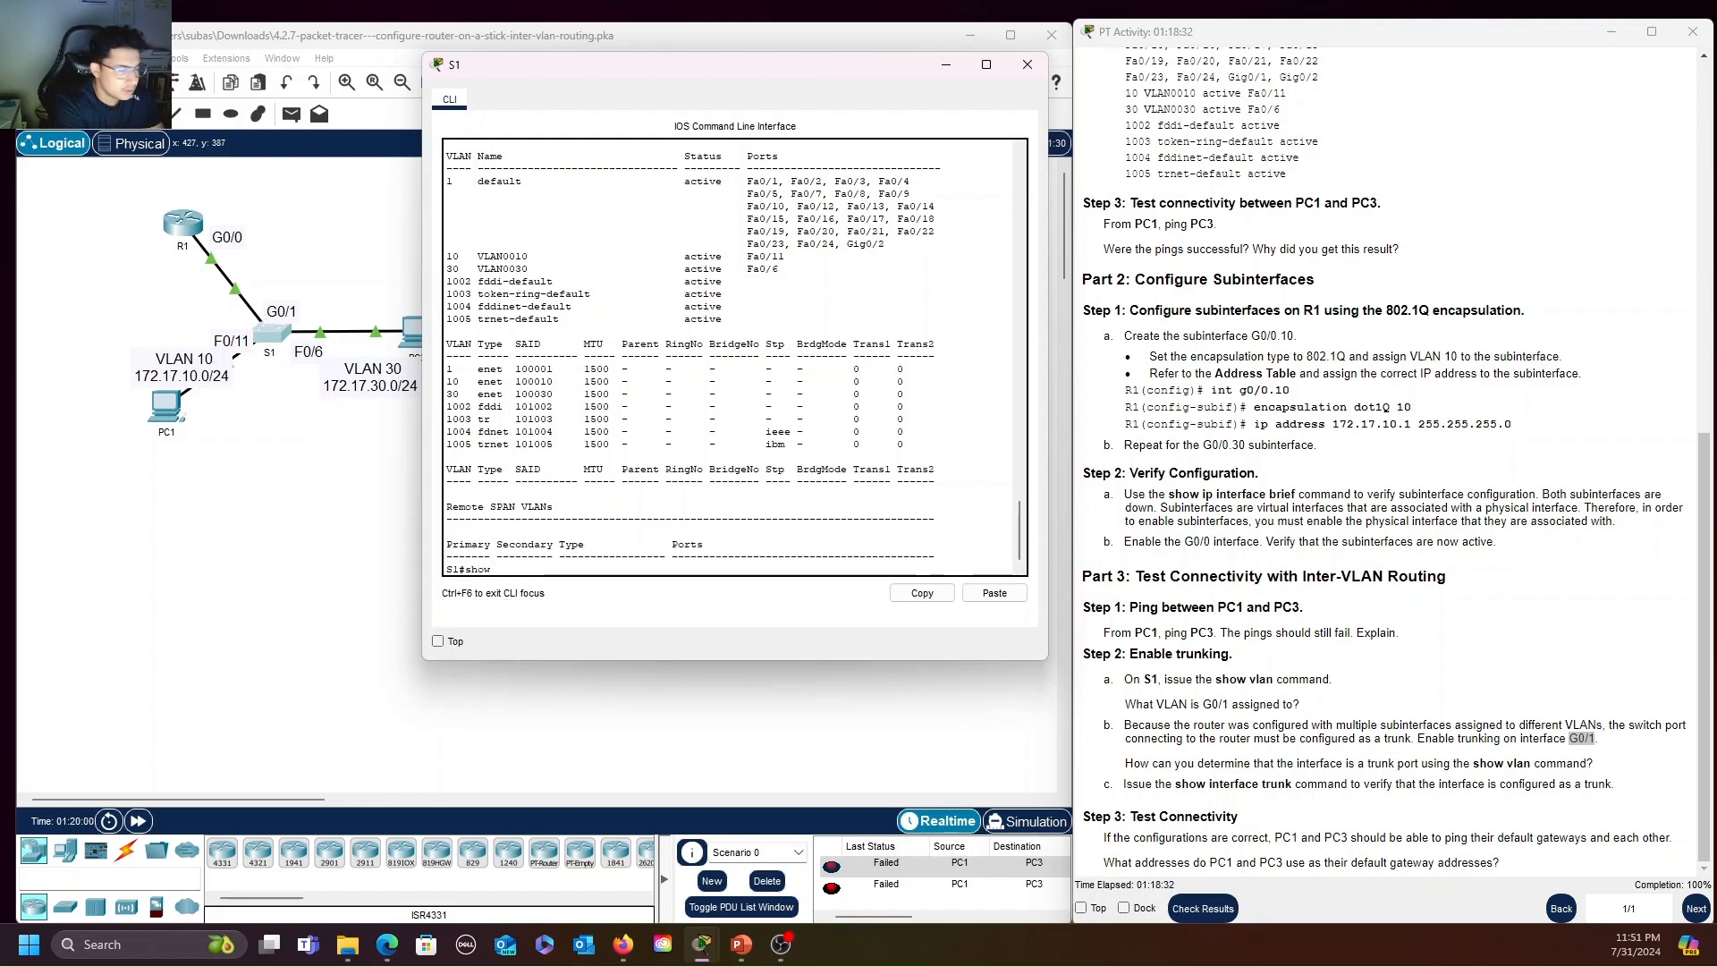
pyautogui.write(' interfa')
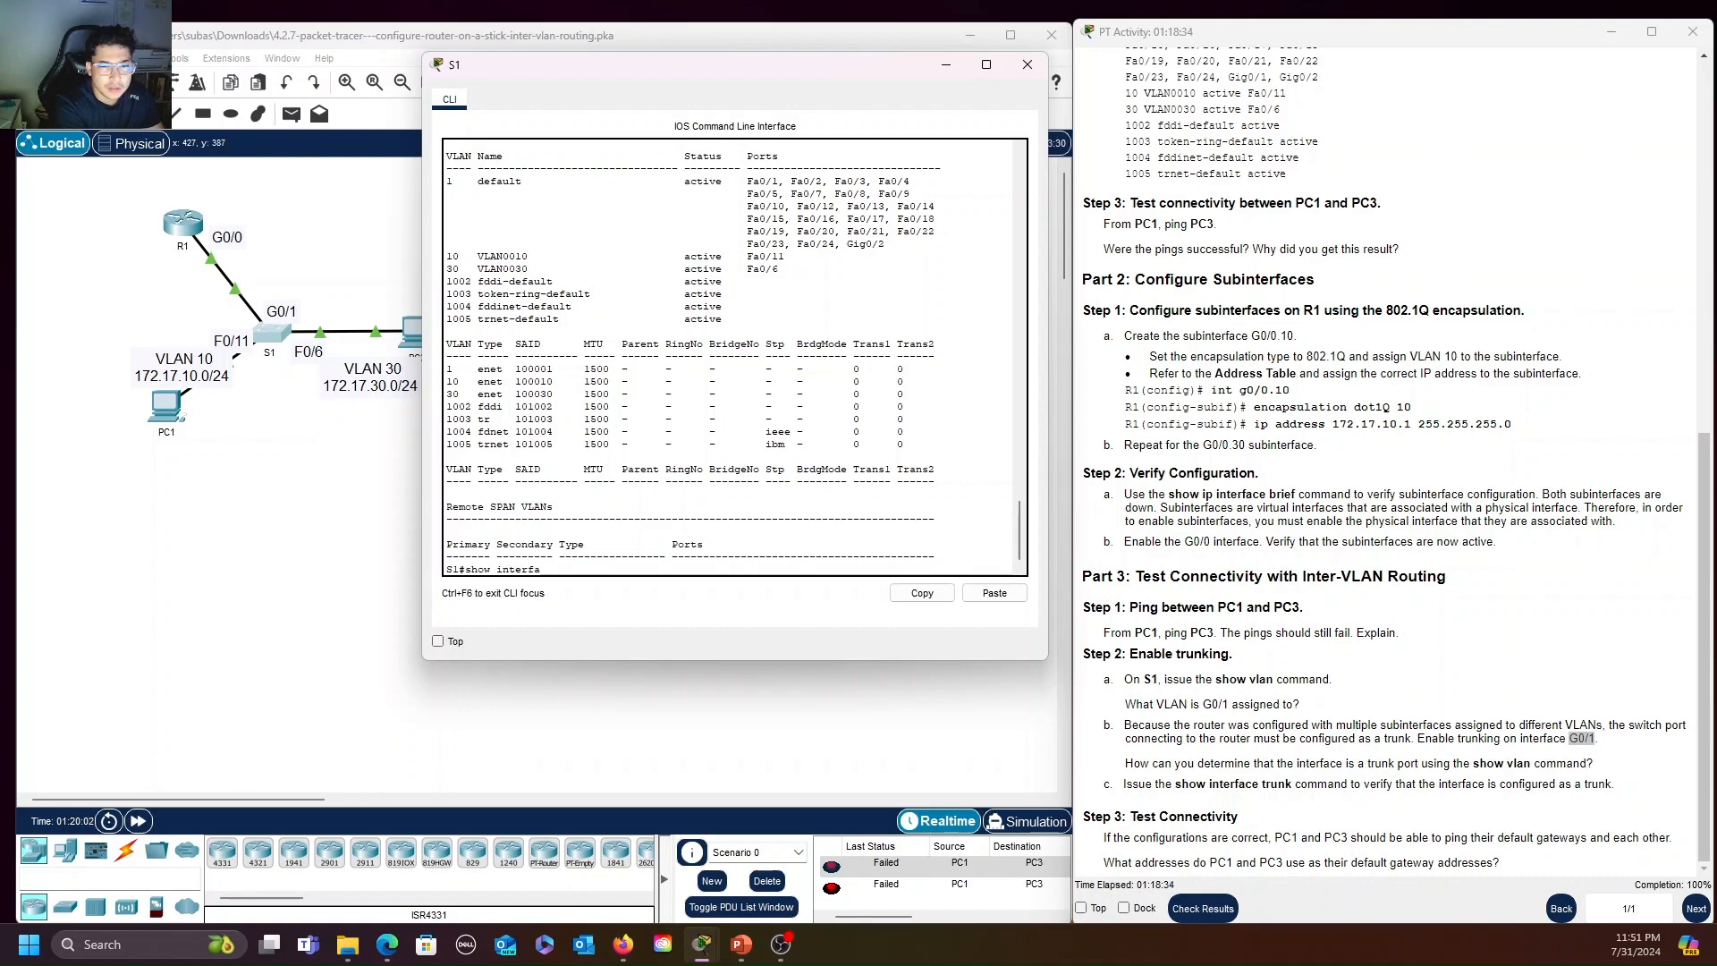
pyautogui.write('ce trunk')
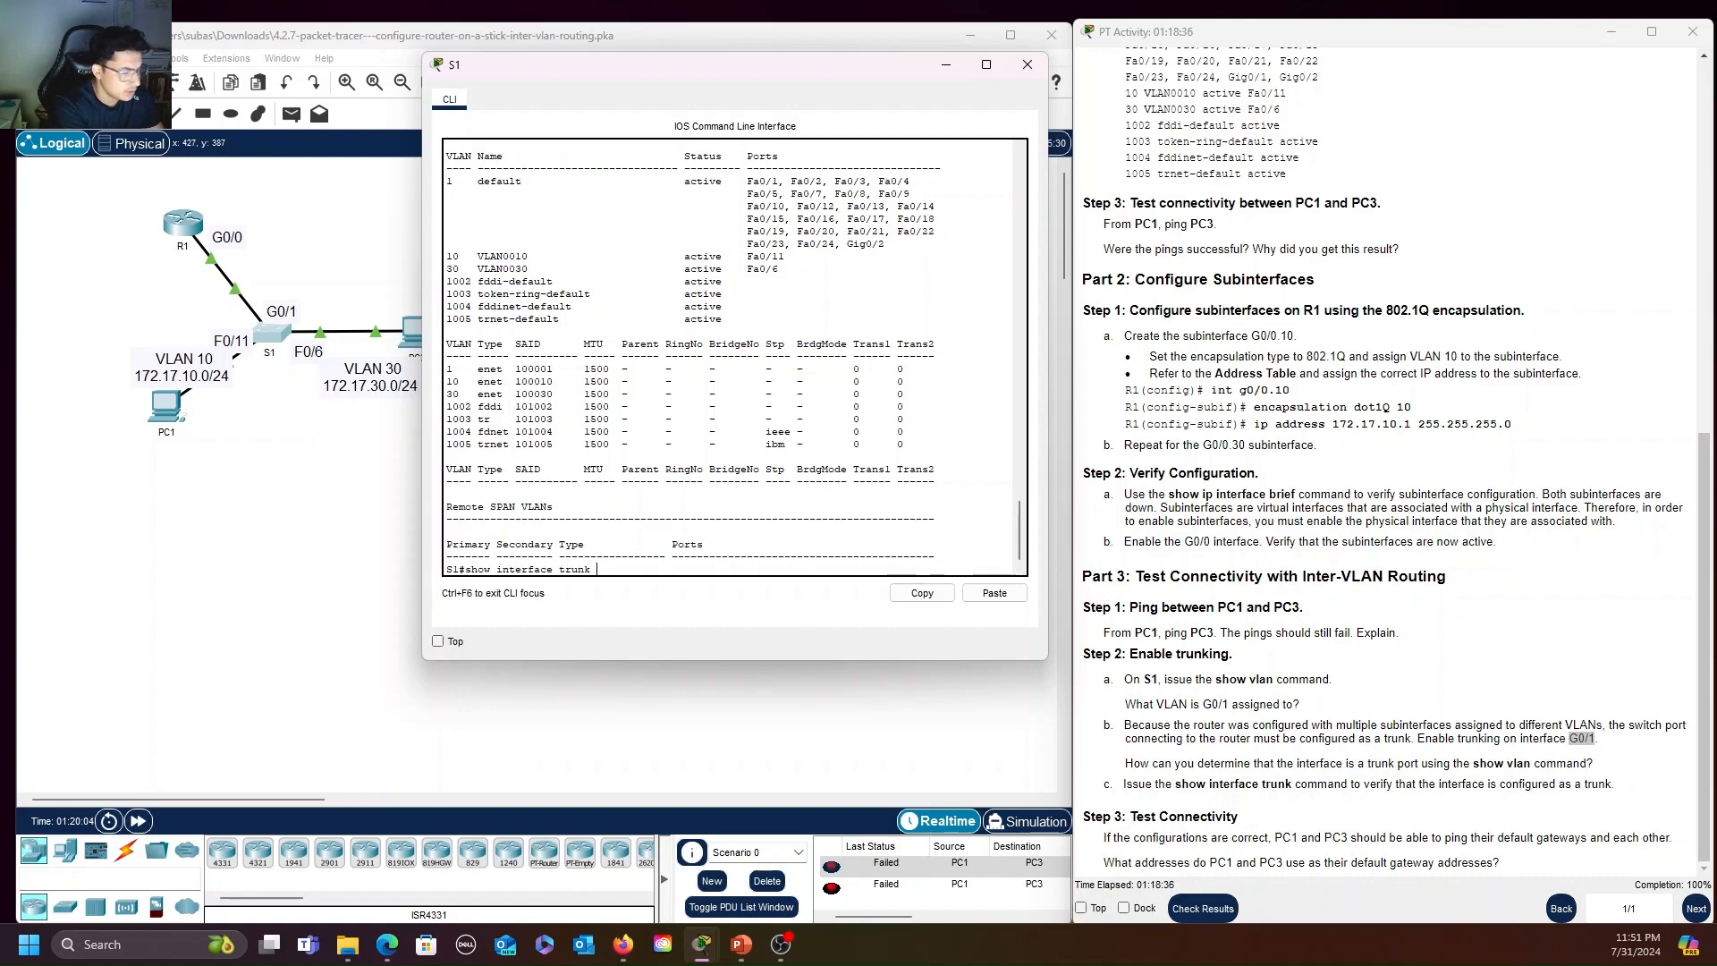
pyautogui.press('Return')
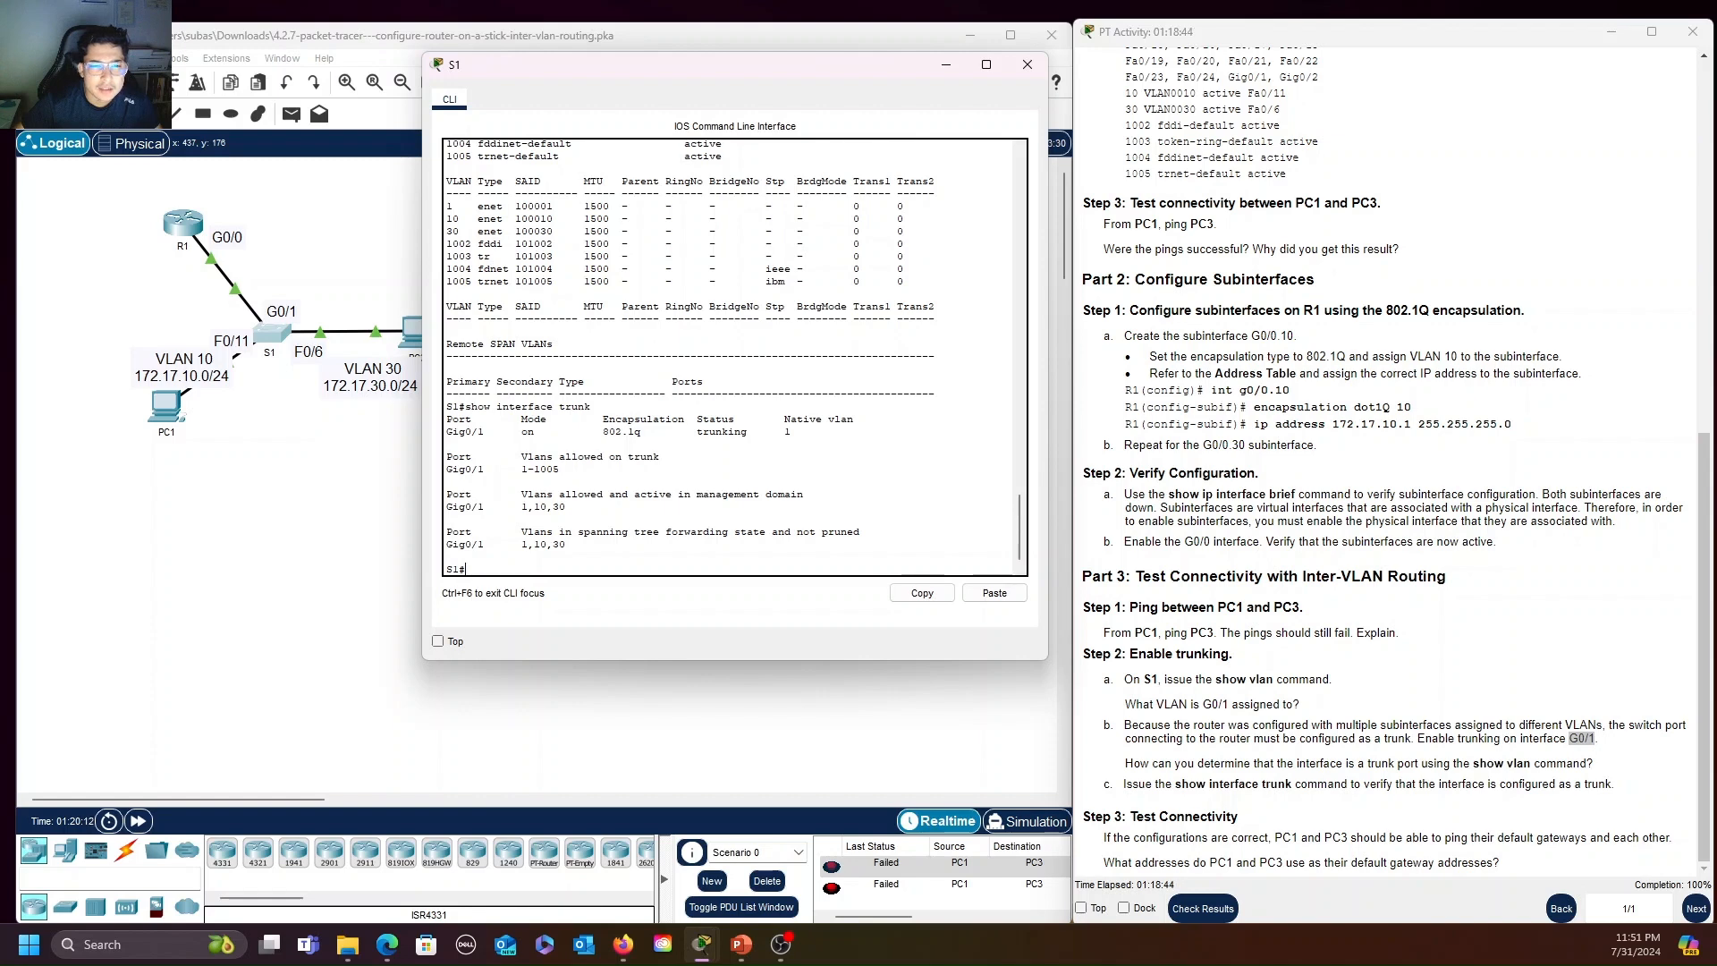
pyautogui.moveTo(446, 431); pyautogui.dragTo(496, 431)
pyautogui.moveTo(696, 432); pyautogui.dragTo(859, 422)
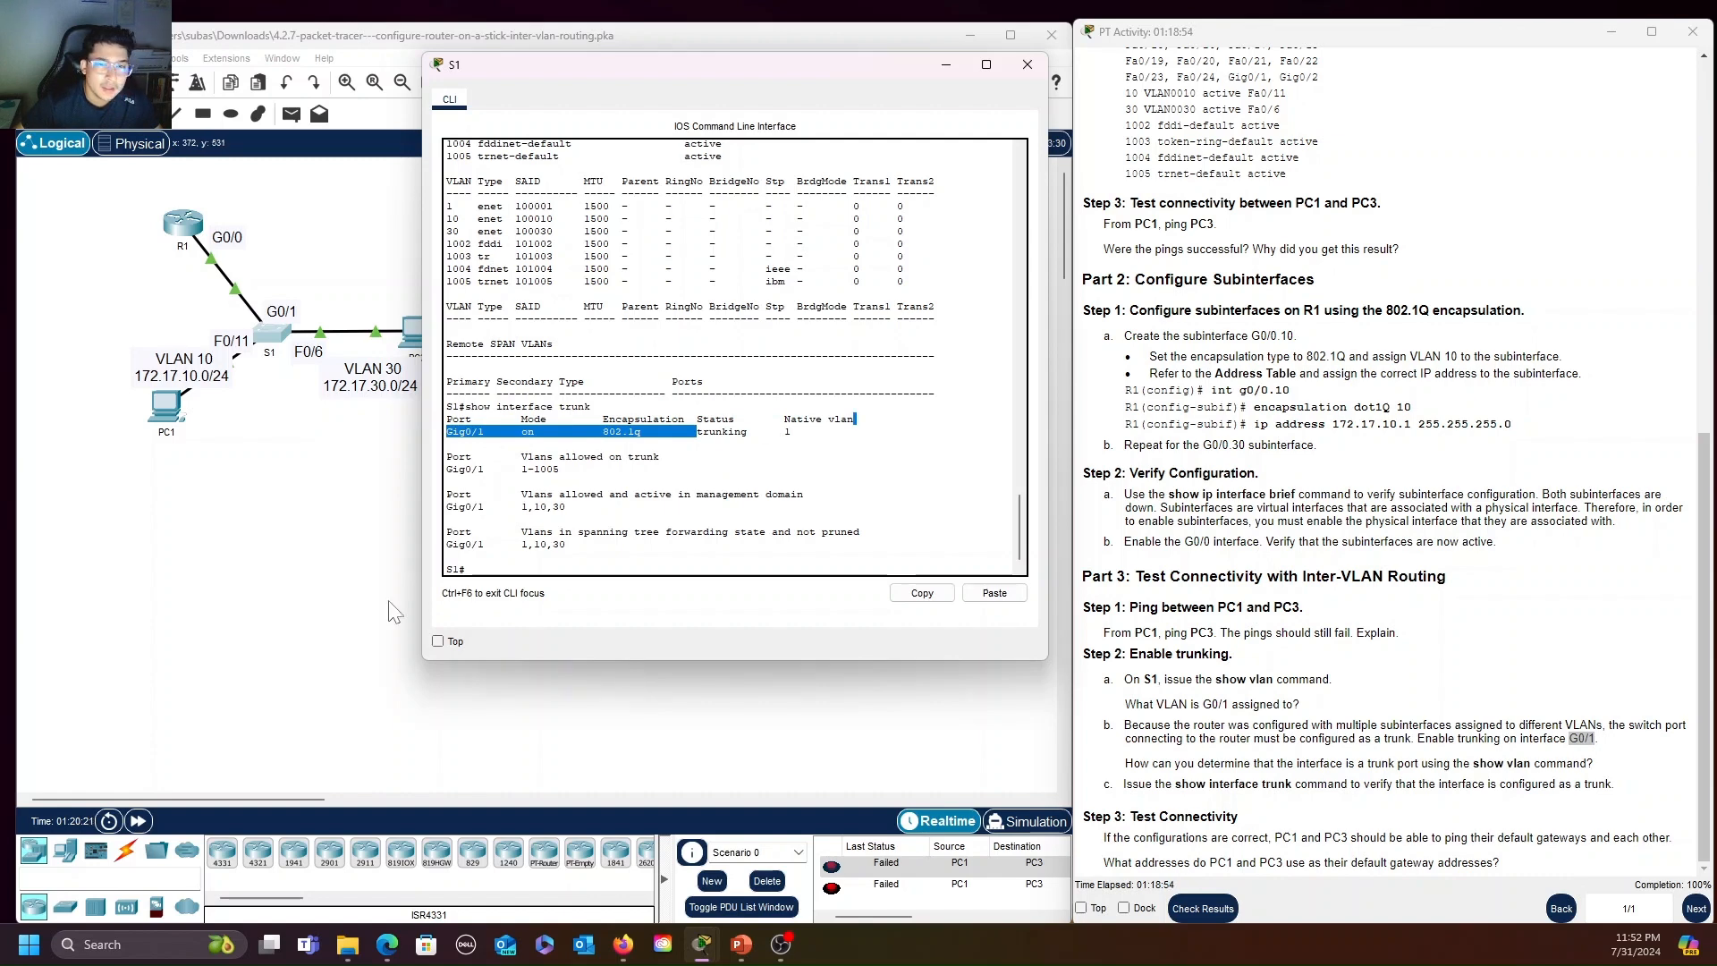
# Move S1's CLI window off the topology, send a simple PDU from PC1 to PC3 and check its status in the PDU list
pyautogui.moveTo(703, 74); pyautogui.dragTo(1198, 99)
pyautogui.click(1106, 78)
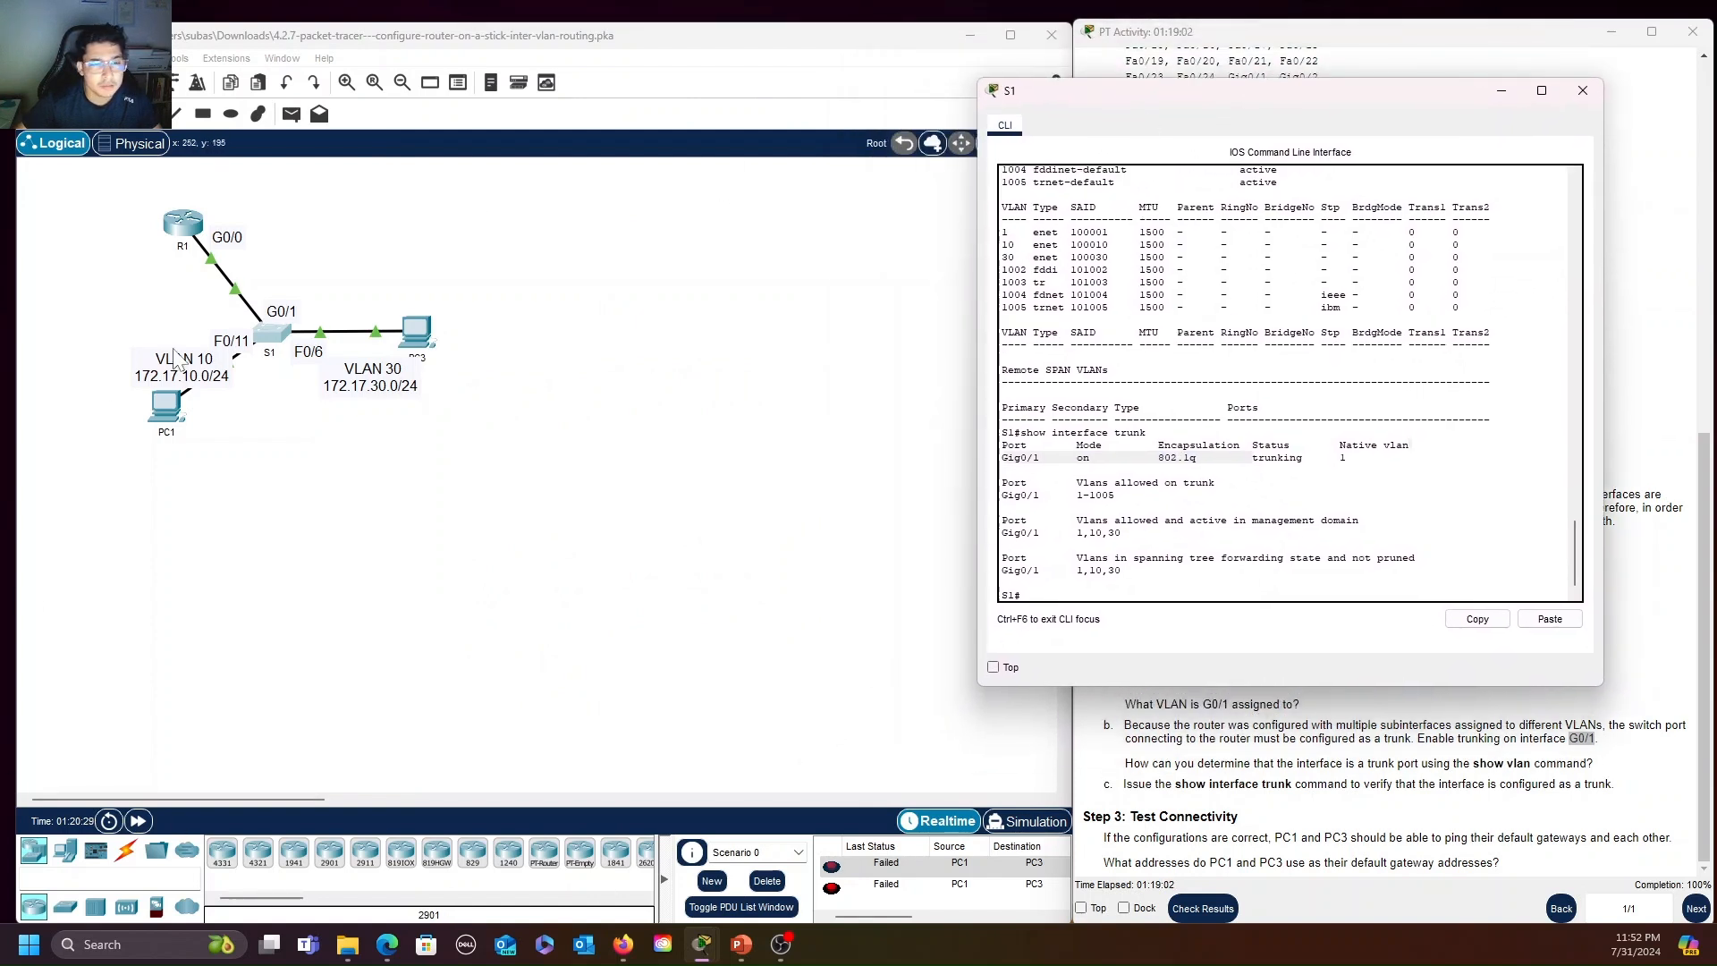
pyautogui.click(292, 114)
pyautogui.click(167, 407)
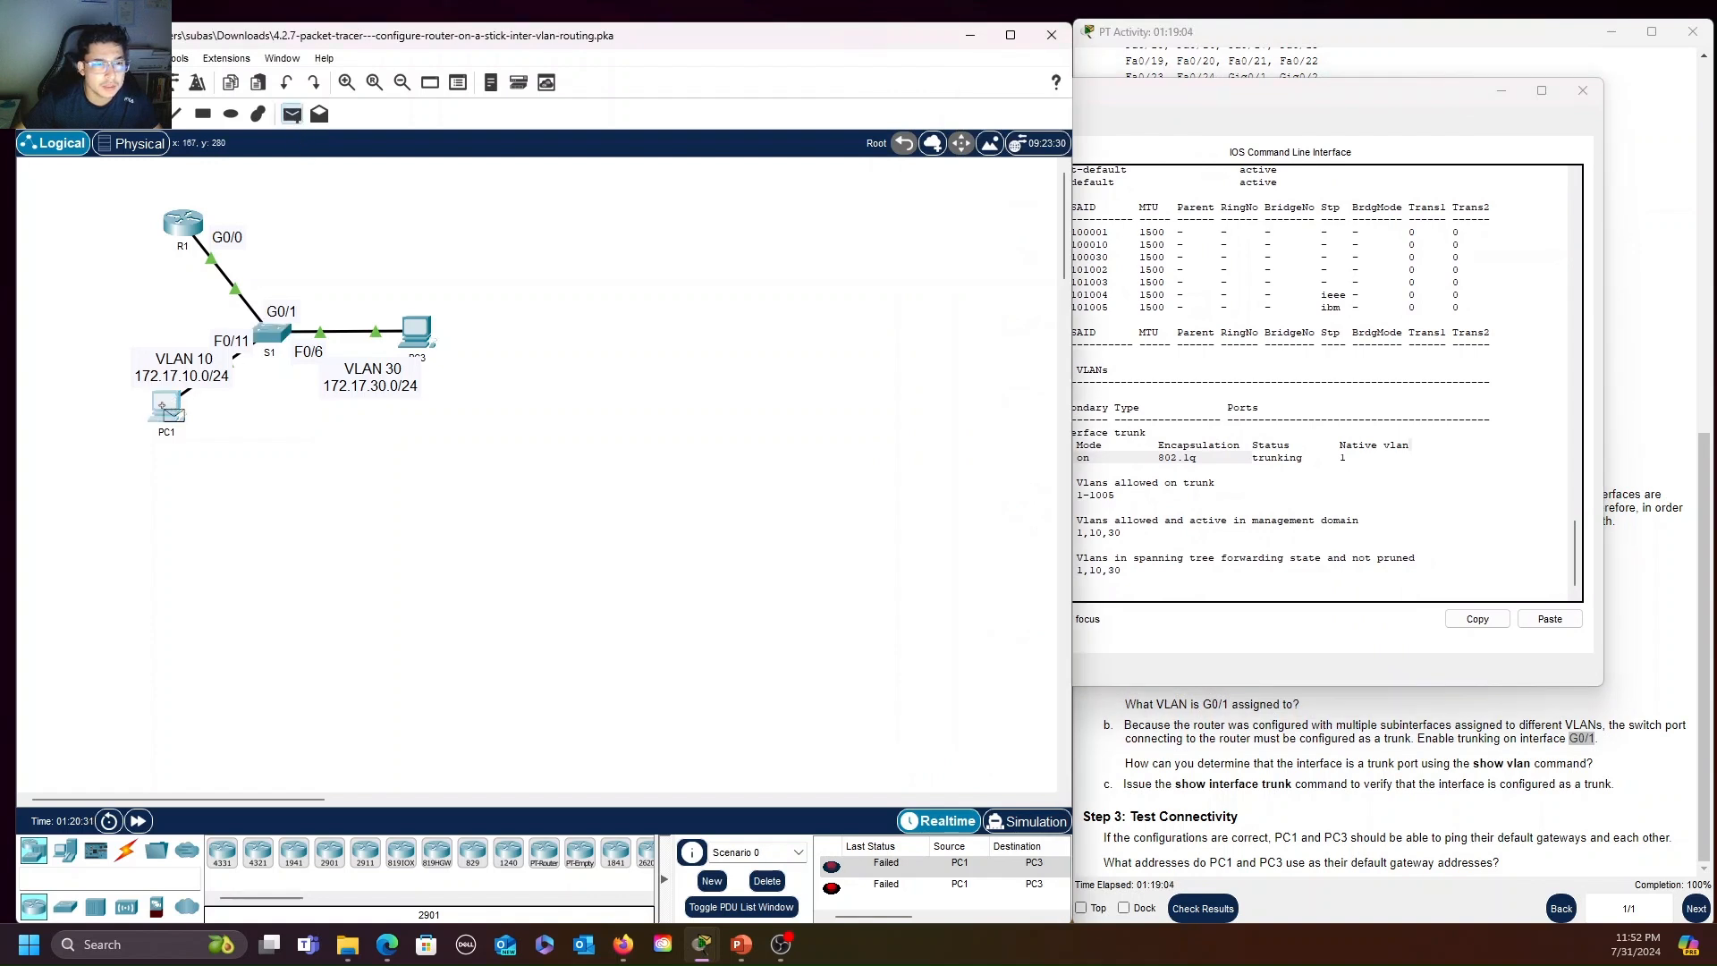
pyautogui.click(416, 335)
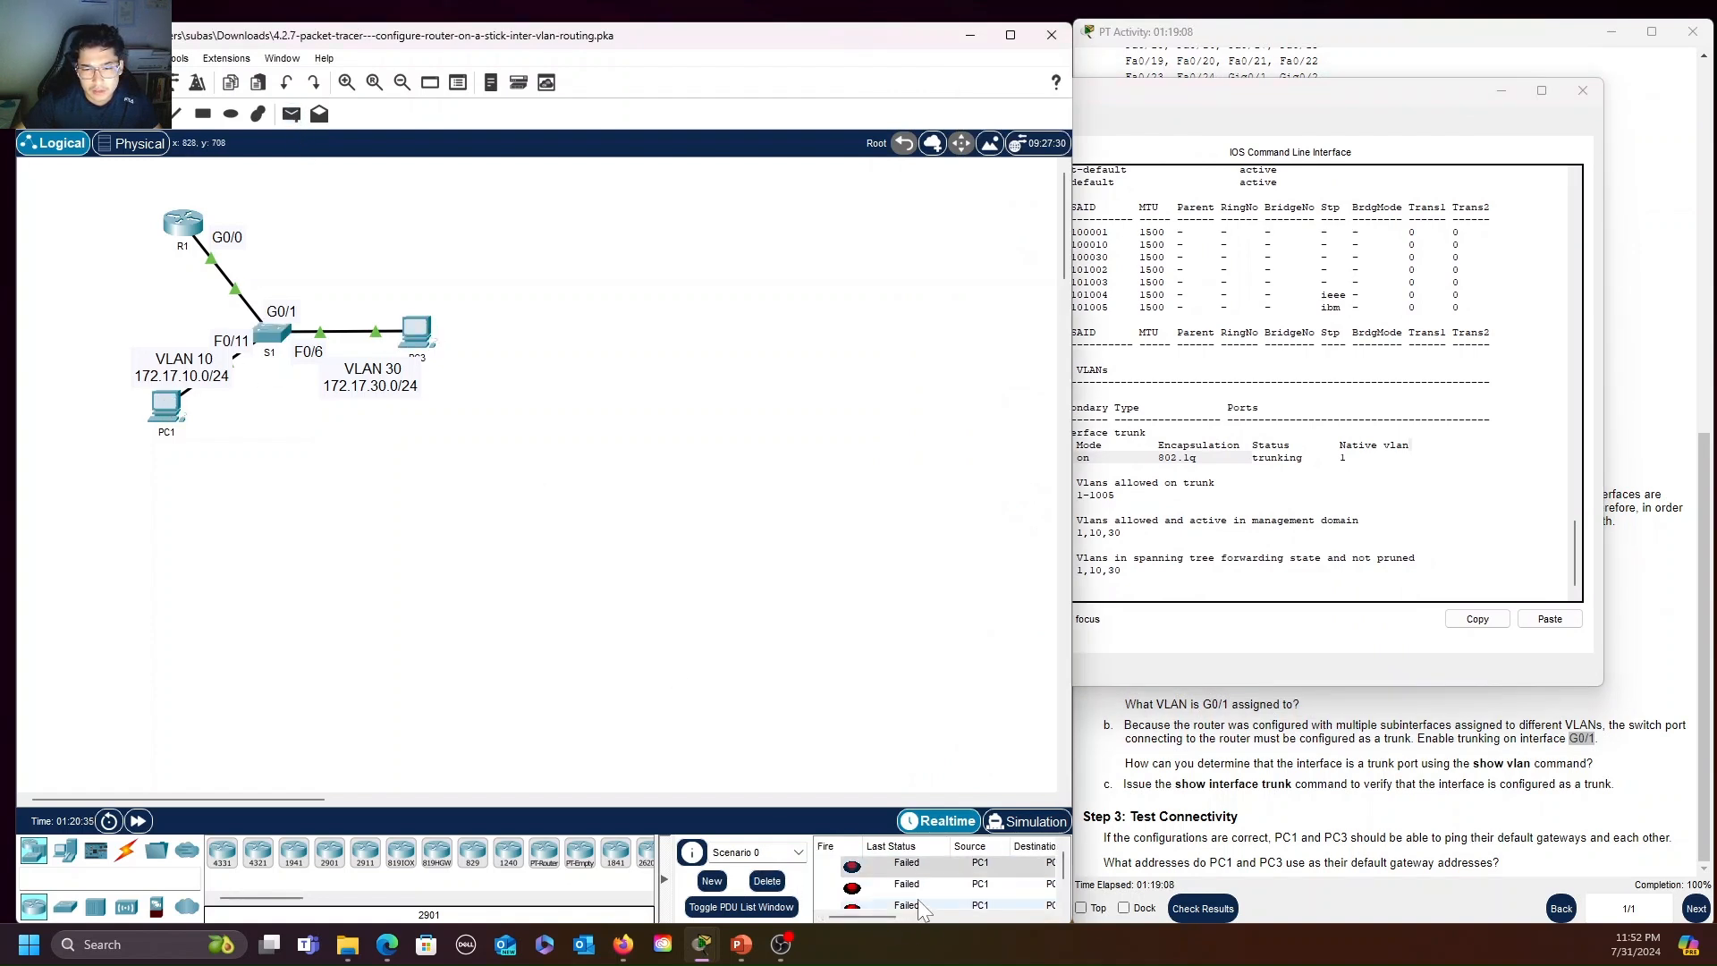
pyautogui.moveTo(892, 916); pyautogui.dragTo(845, 917)
pyautogui.doubleClick(1009, 887)
pyautogui.scroll(-1, 884, 895)
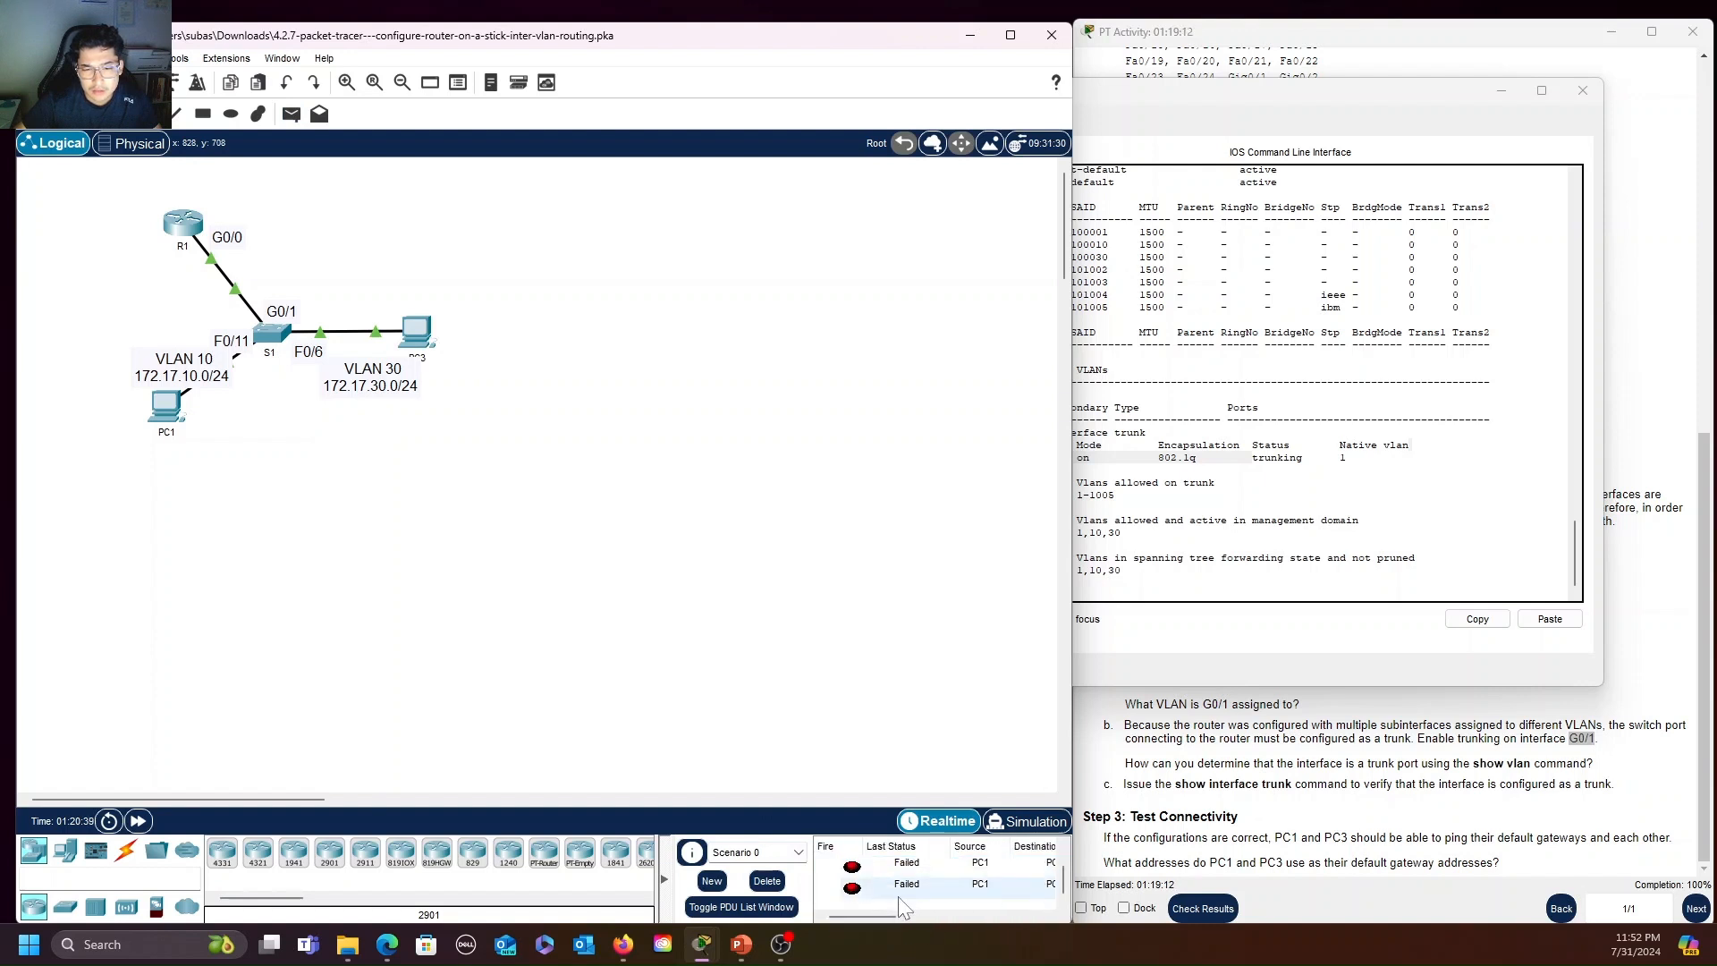
# Bring S1's CLI window forward, uncover the activity instructions to reread them, and clear the window from the topology
pyautogui.click(1375, 103)
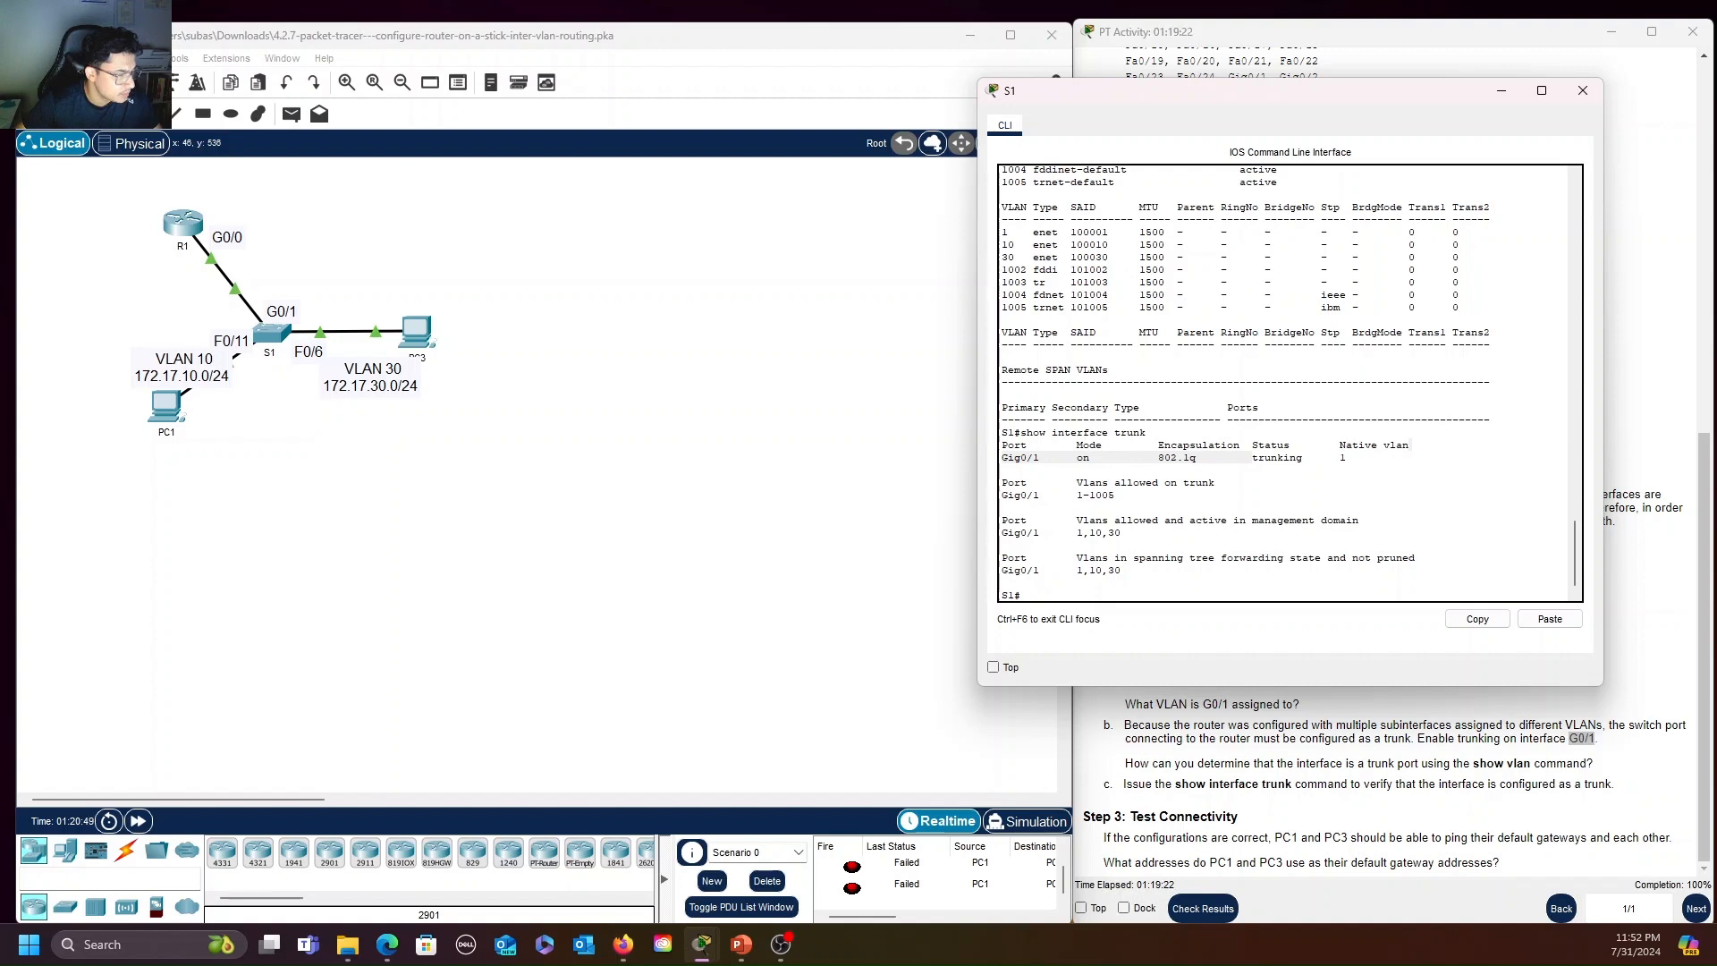
pyautogui.moveTo(1368, 97); pyautogui.dragTo(705, 143)
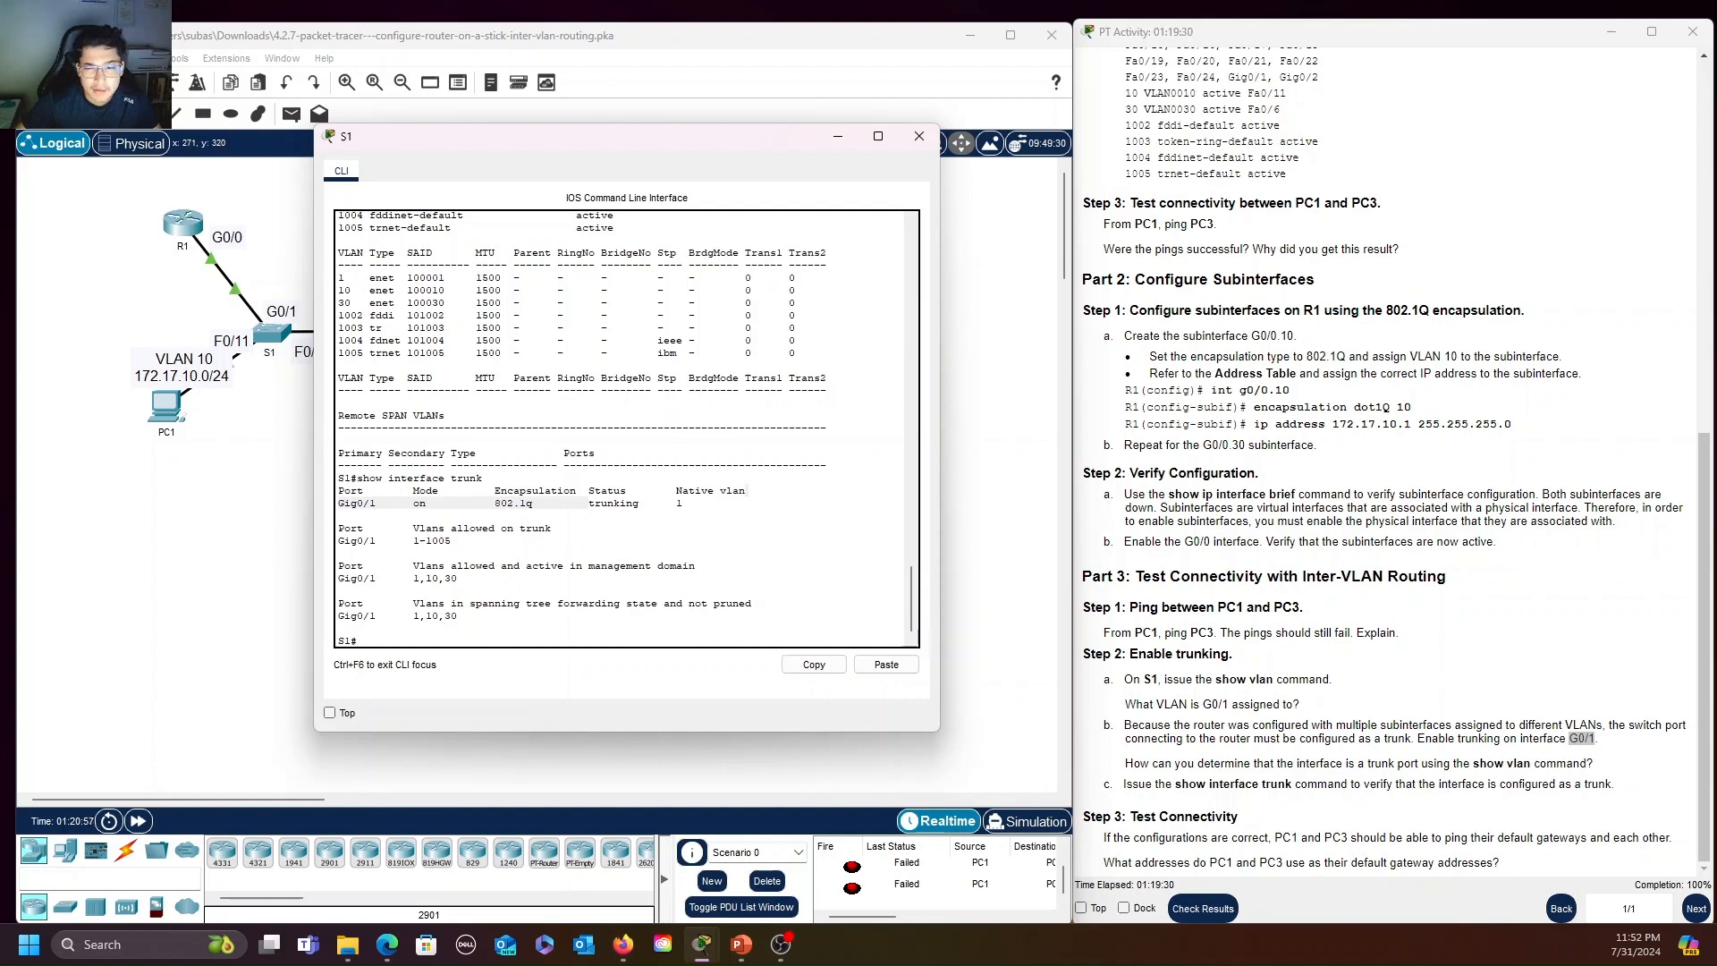
pyautogui.moveTo(582, 143); pyautogui.dragTo(1139, 106)
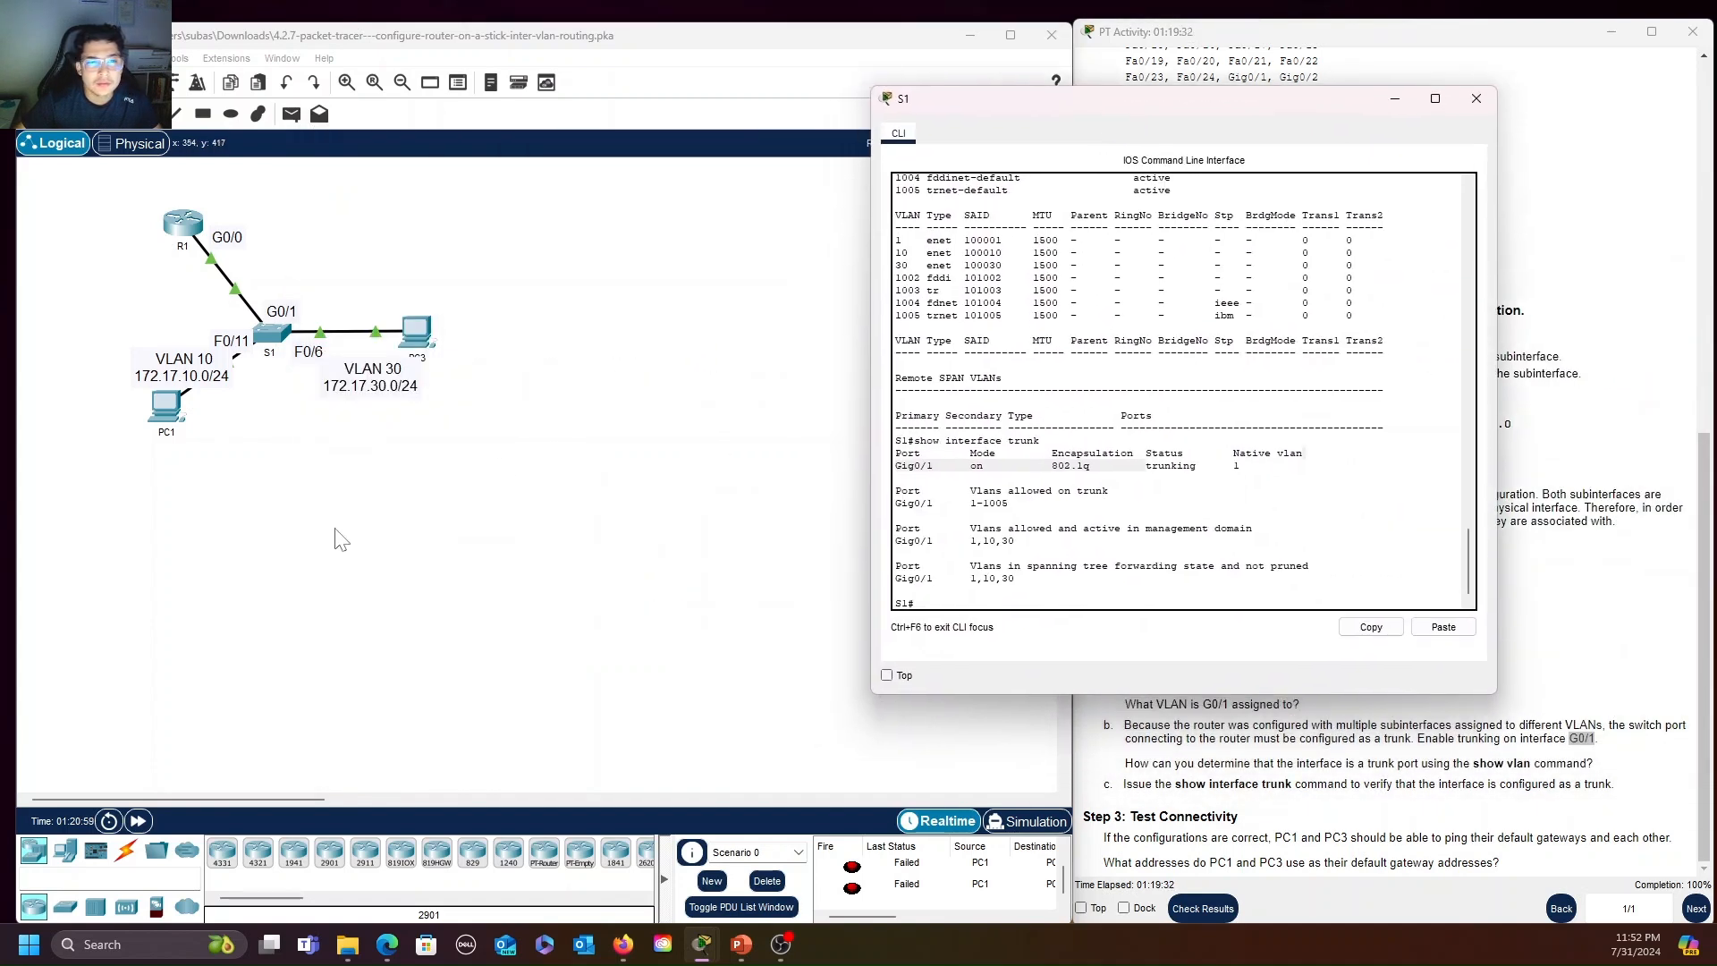
# Ping 172.17.30.0 from PC1's Command Prompt and close PC1's window
pyautogui.click(168, 406)
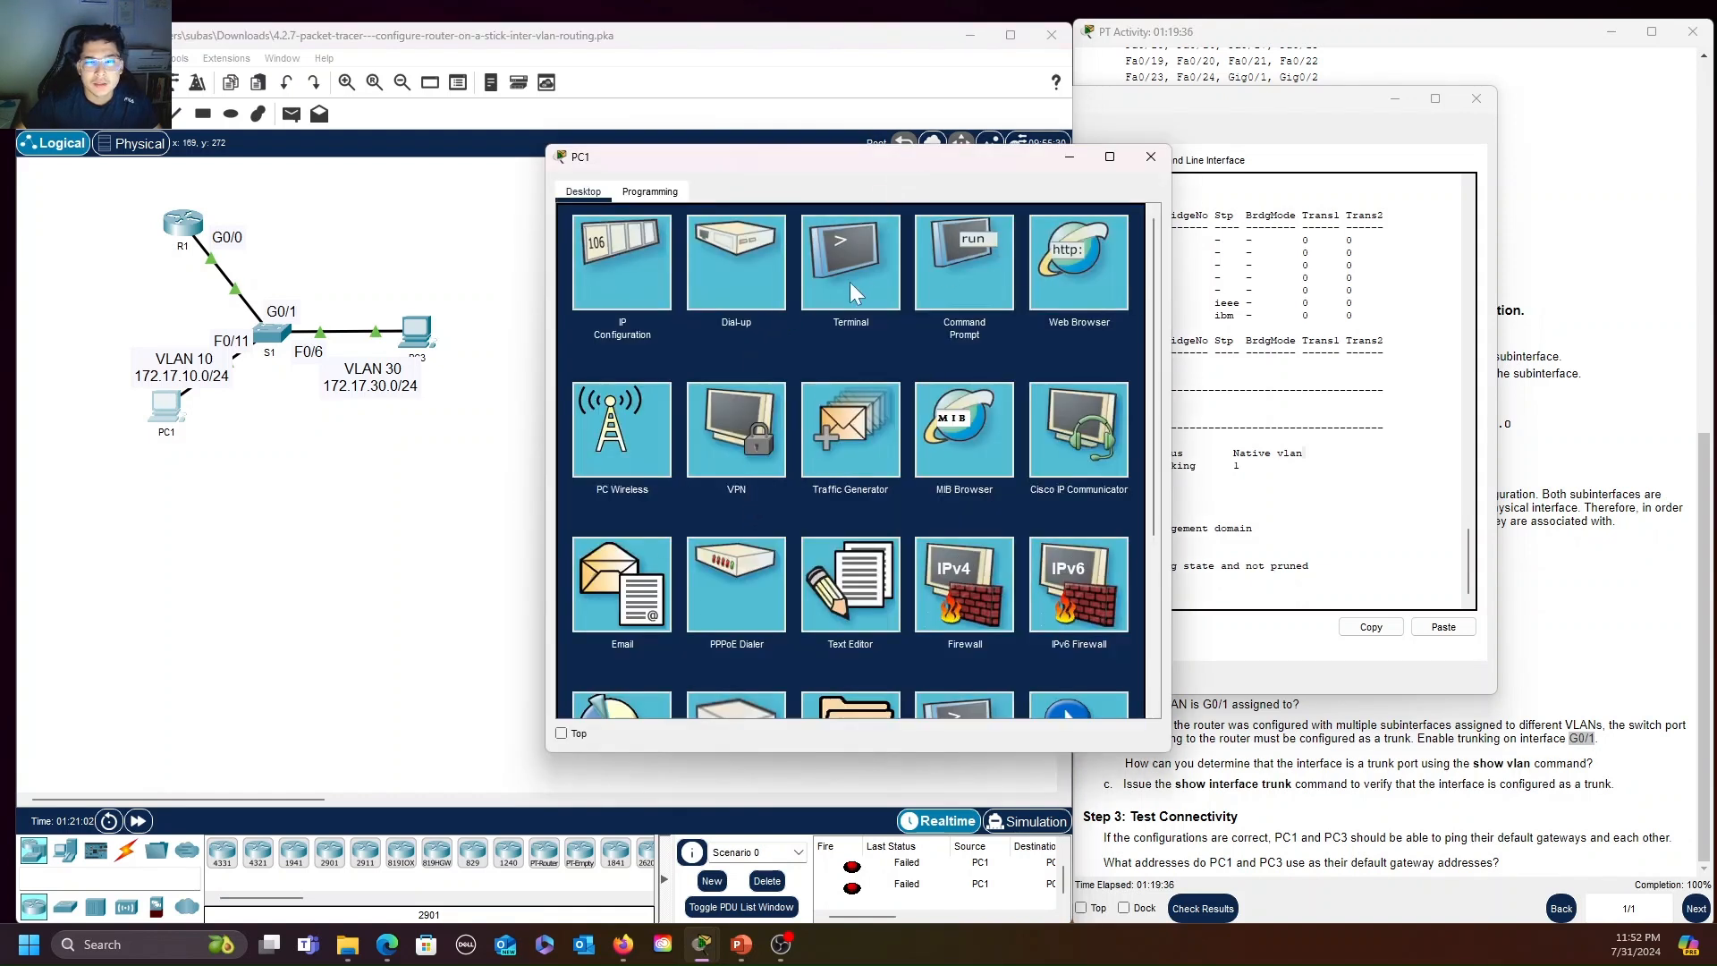
pyautogui.click(934, 270)
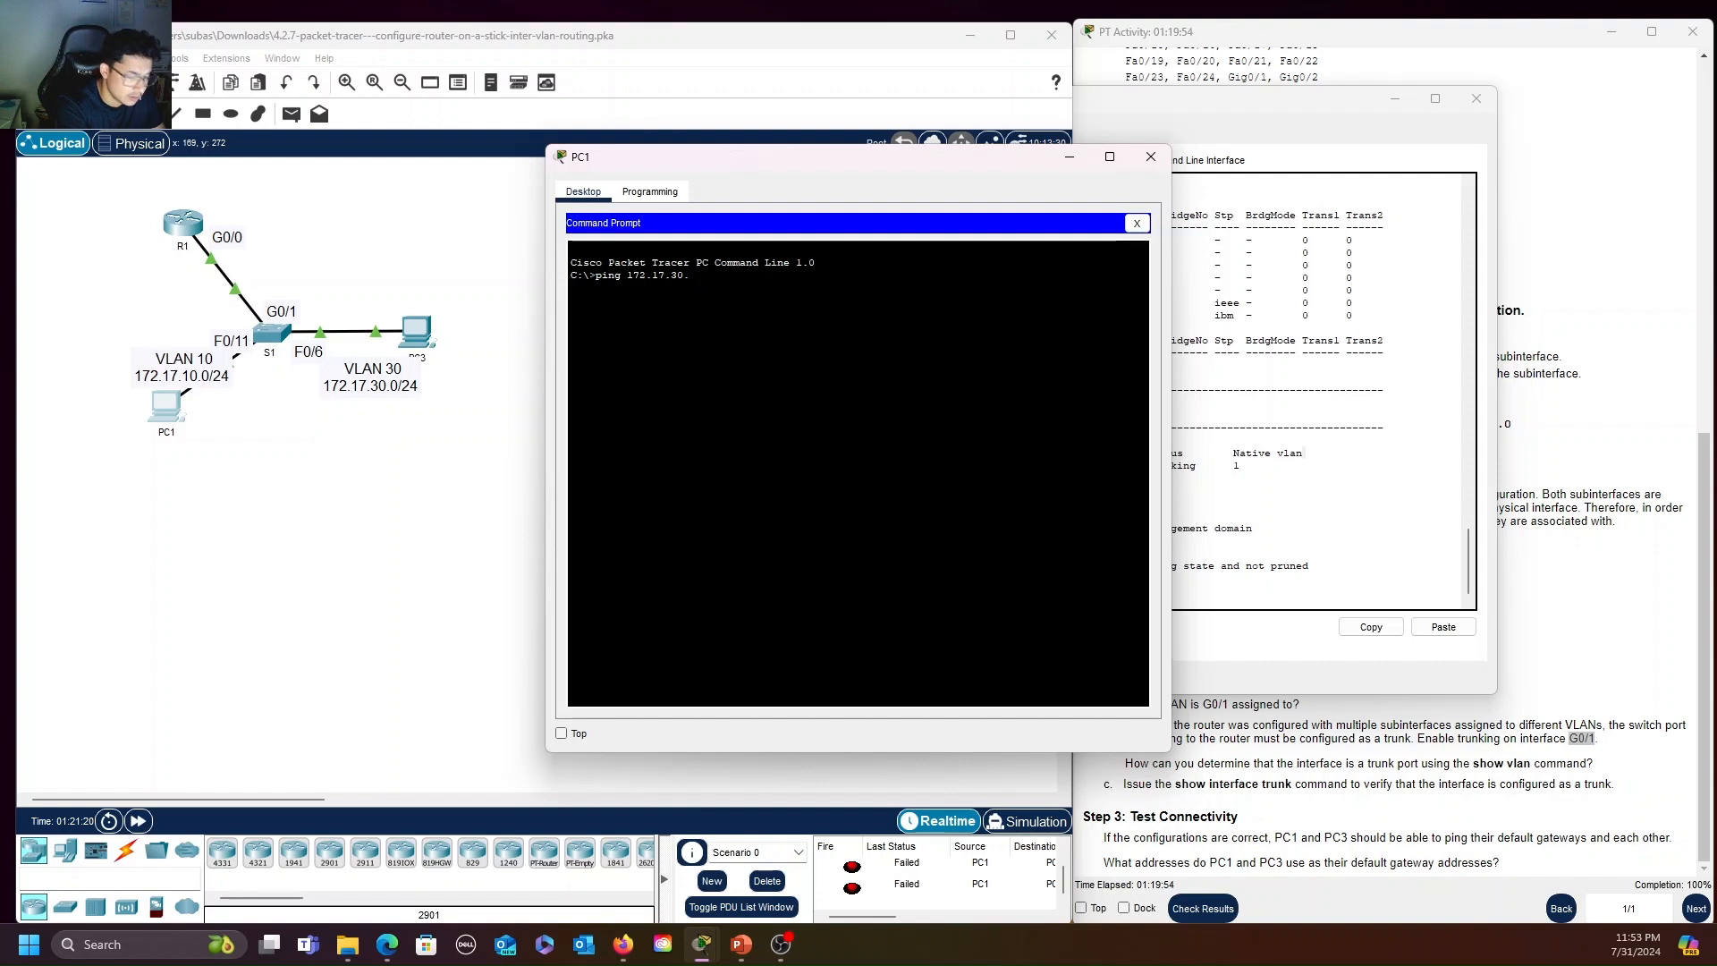
pyautogui.press('Return')
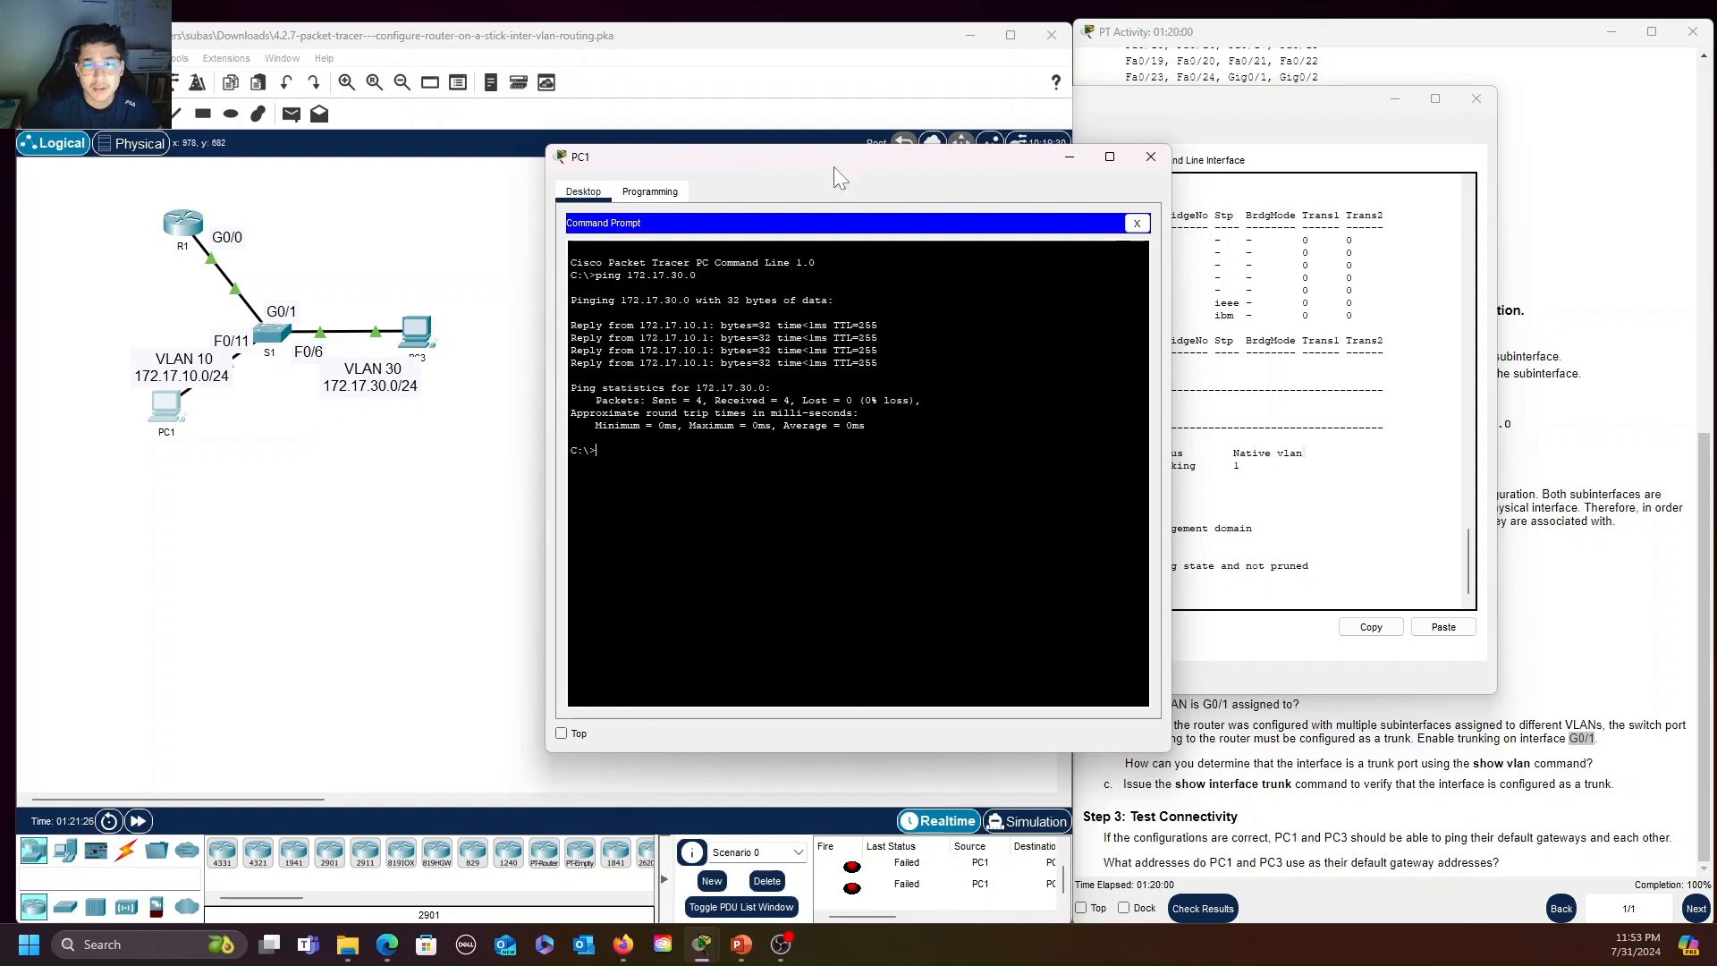
pyautogui.click(1150, 157)
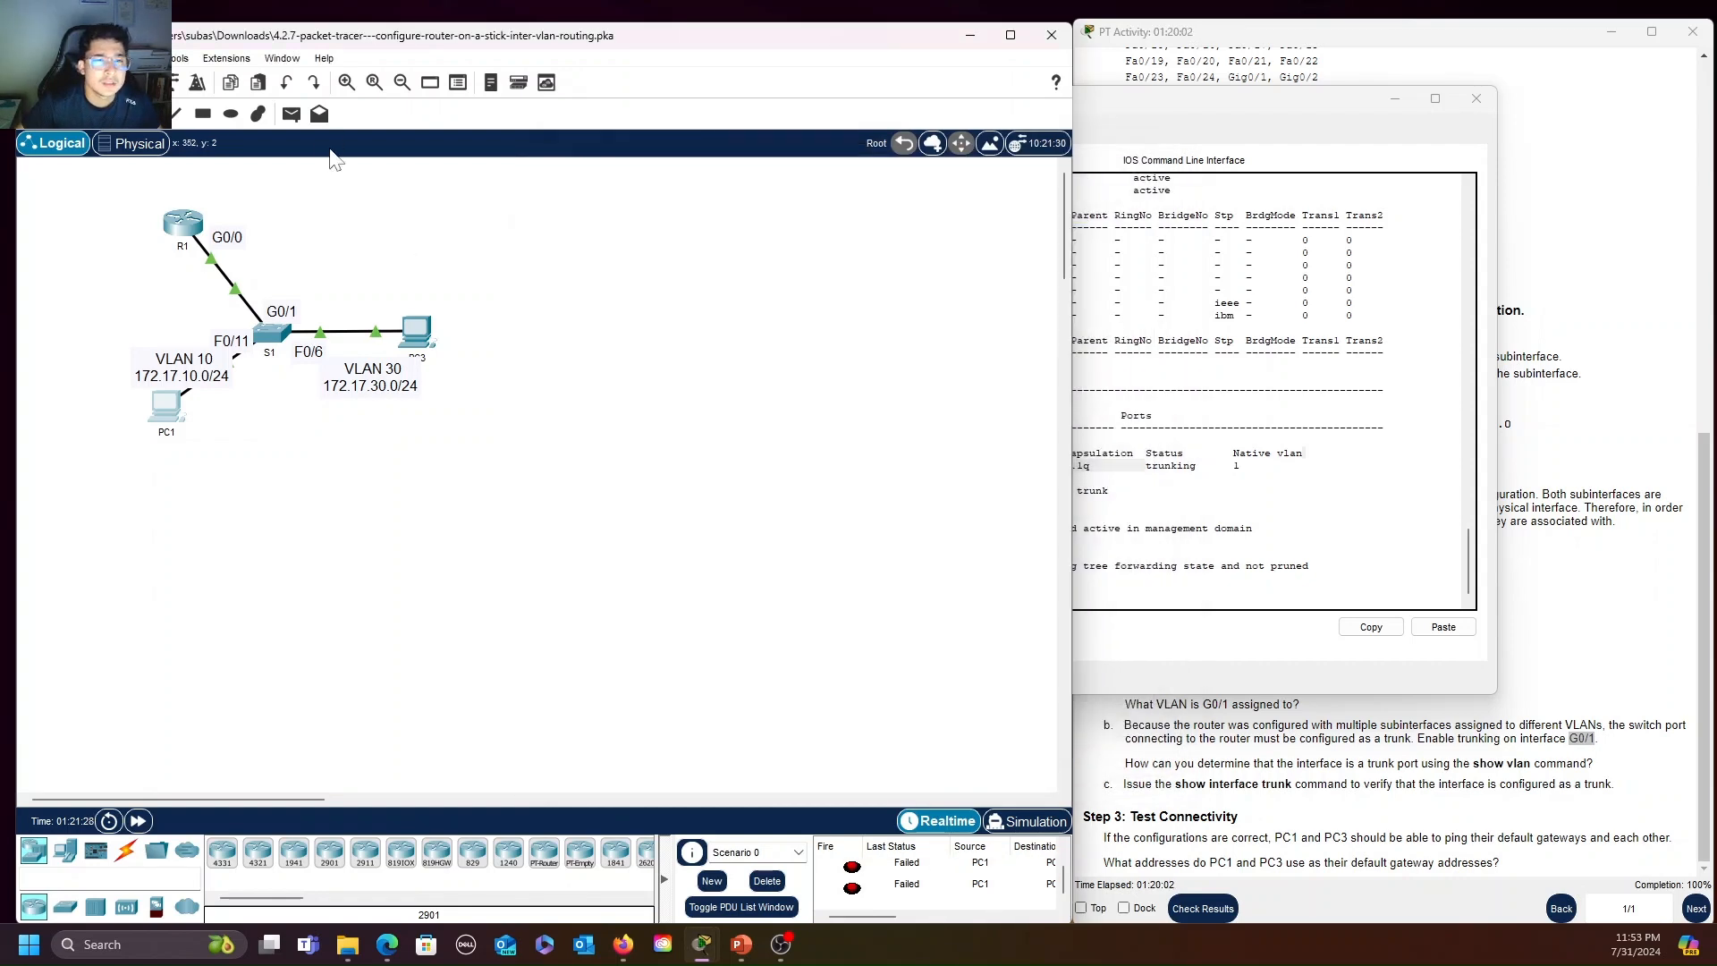
# Send another simple PDU from PC1 to PC3, check its status and move S1's CLI window off the activity instructions
pyautogui.click(167, 407)
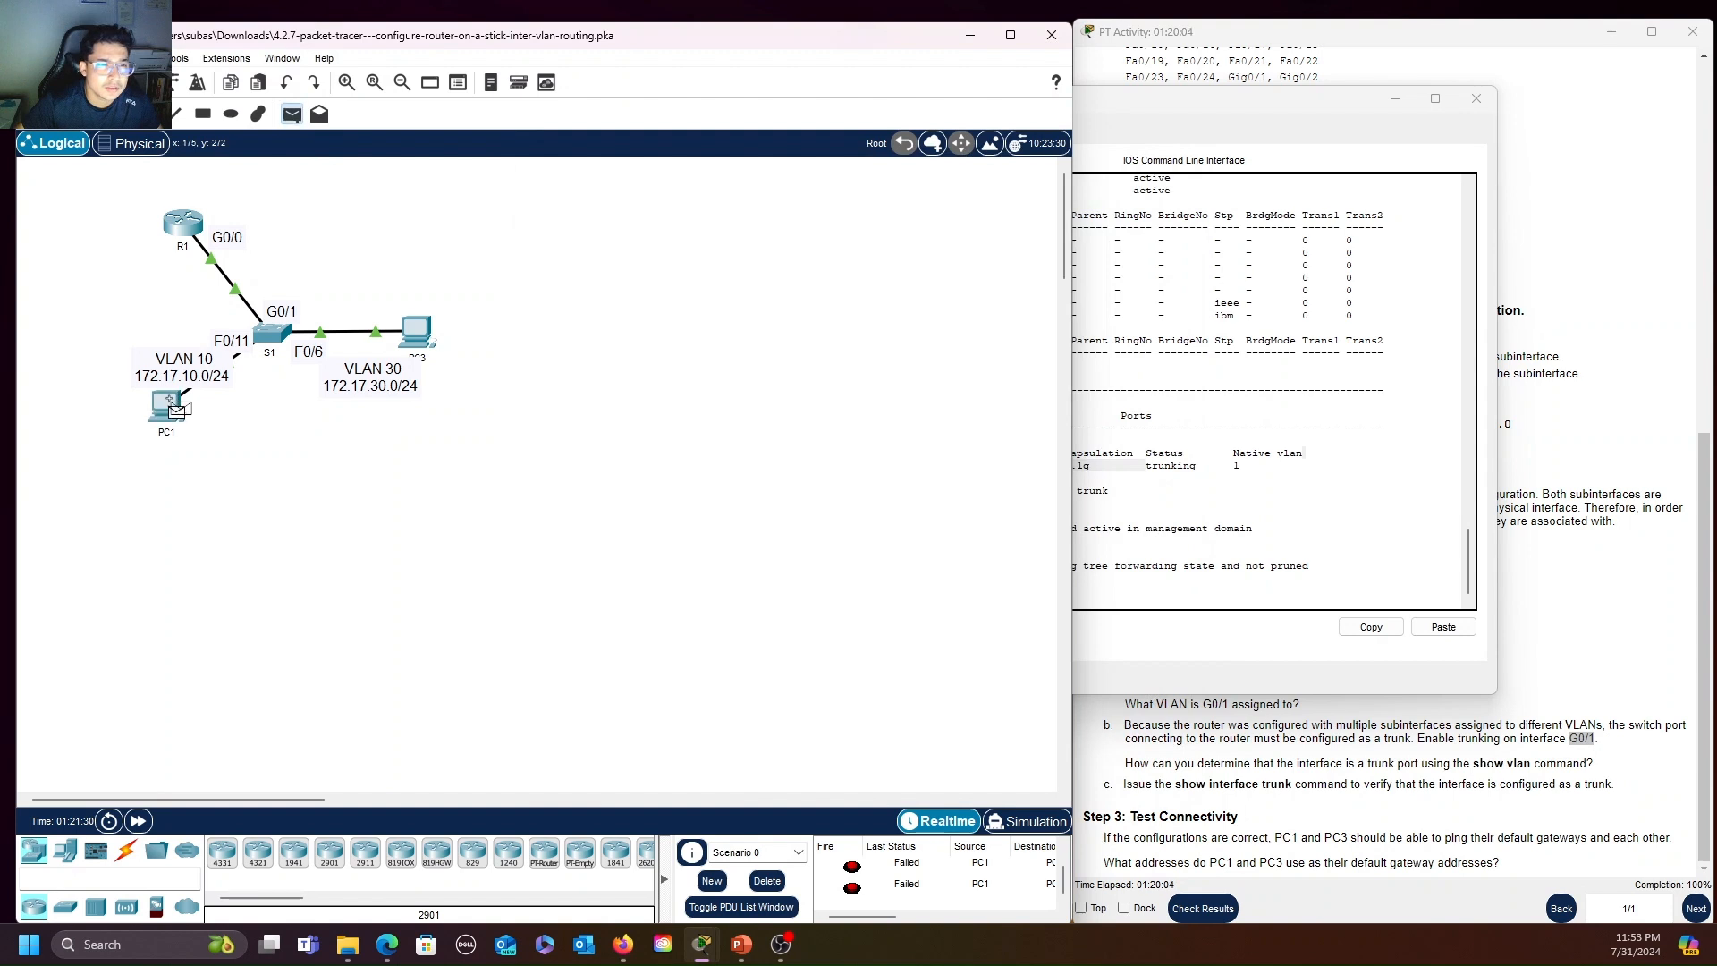
pyautogui.click(417, 331)
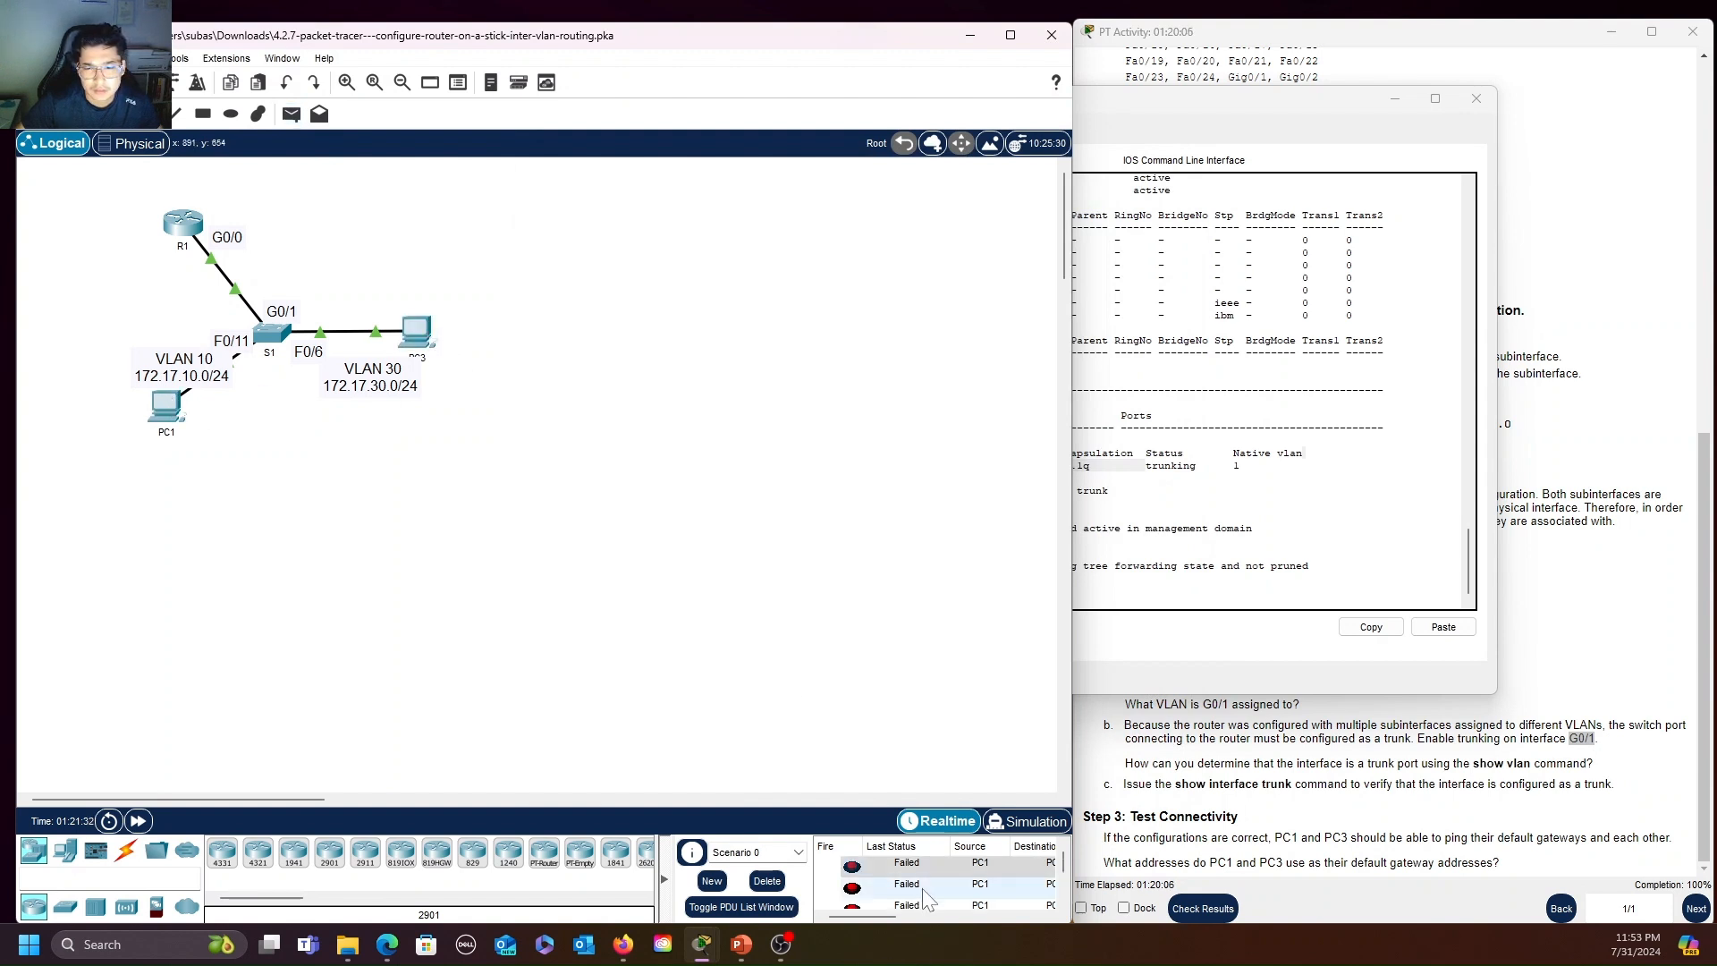
pyautogui.scroll(-2, 923, 889)
pyautogui.moveTo(862, 916)
pyautogui.mouseDown()
pyautogui.moveTo(894, 913)
pyautogui.moveTo(835, 914)
pyautogui.mouseUp()
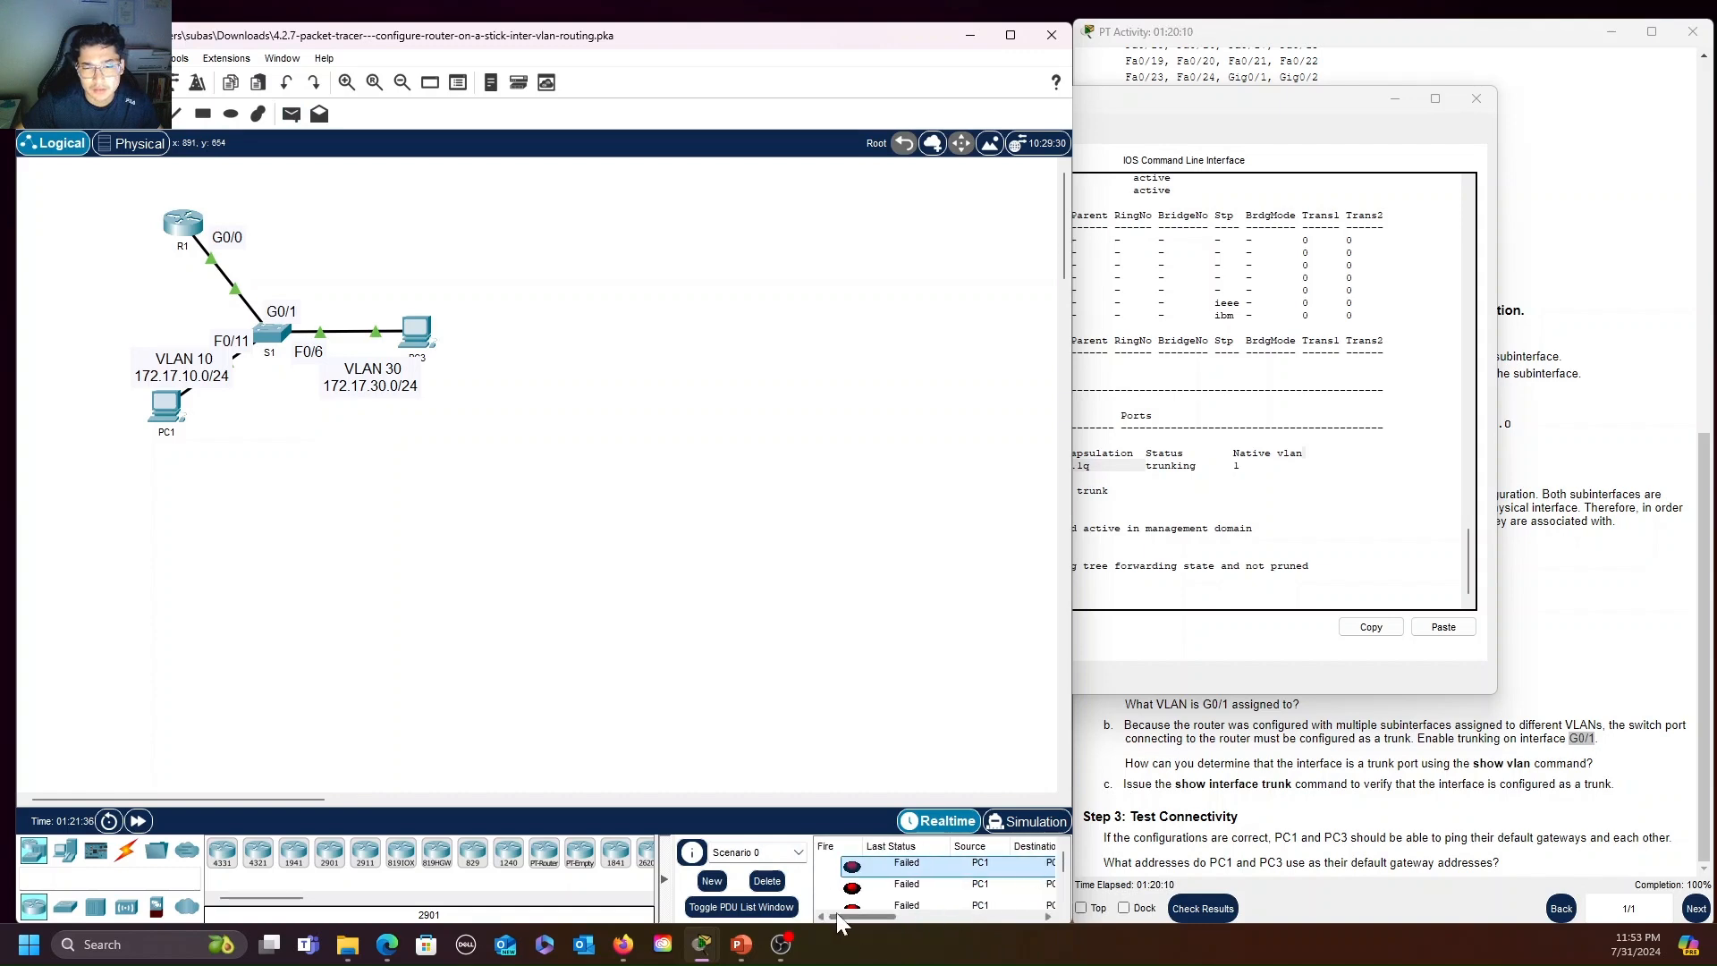
pyautogui.moveTo(1322, 99); pyautogui.dragTo(801, 116)
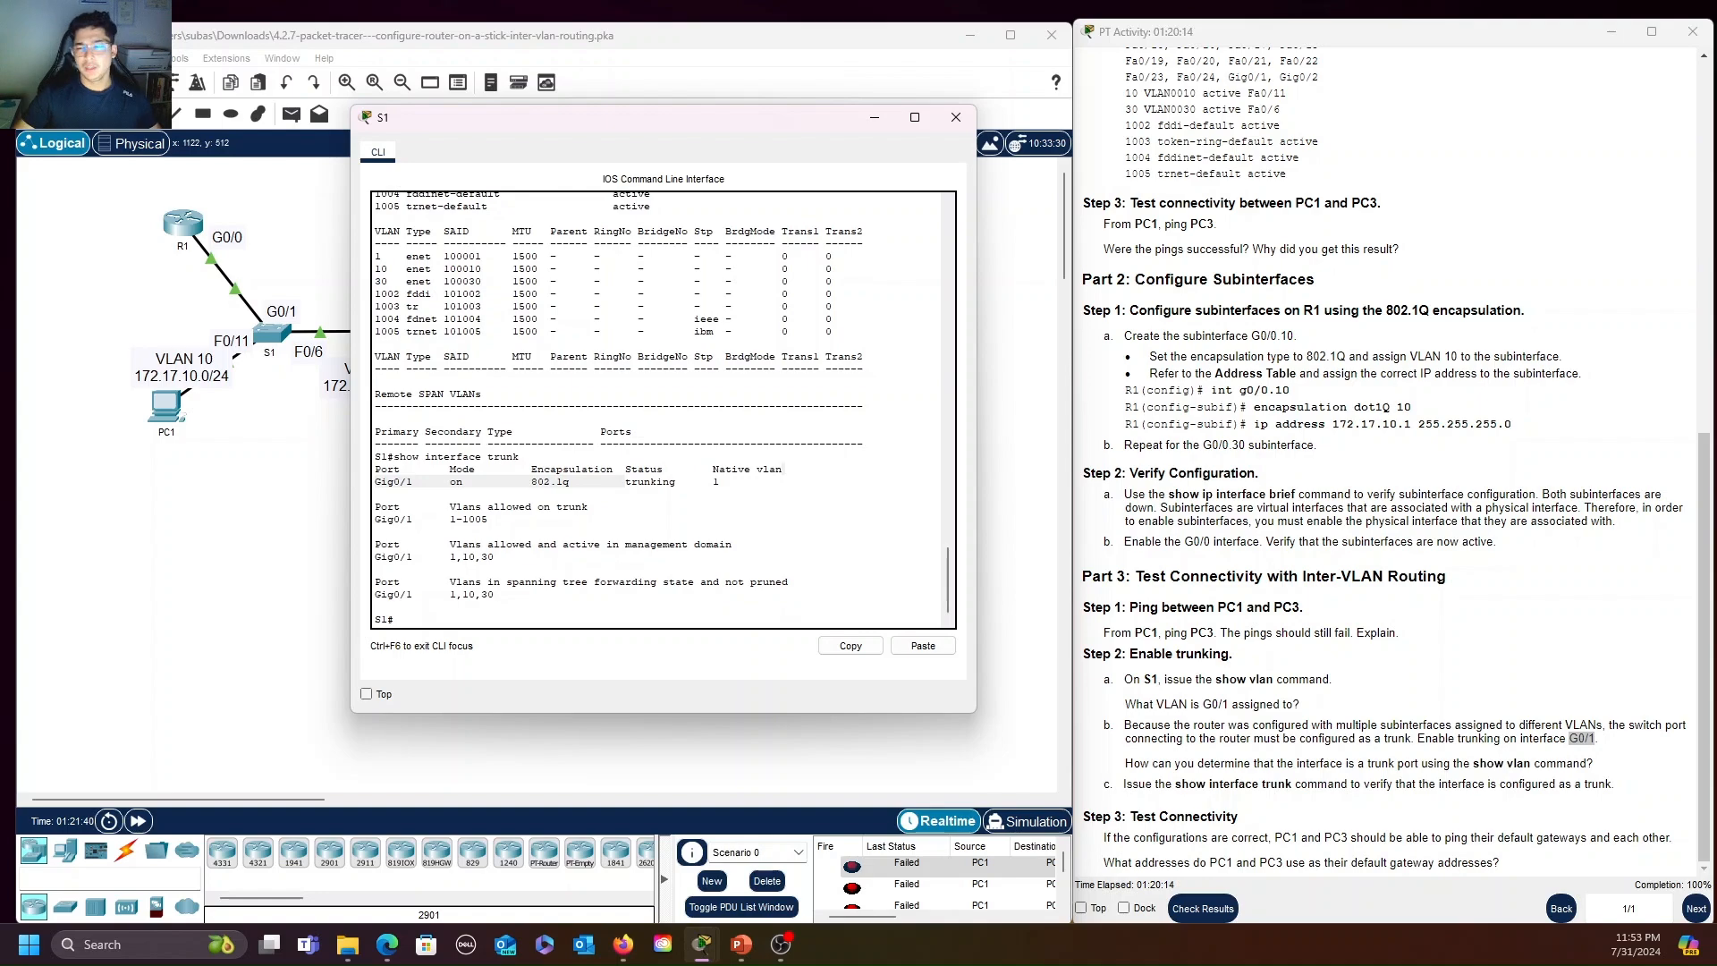